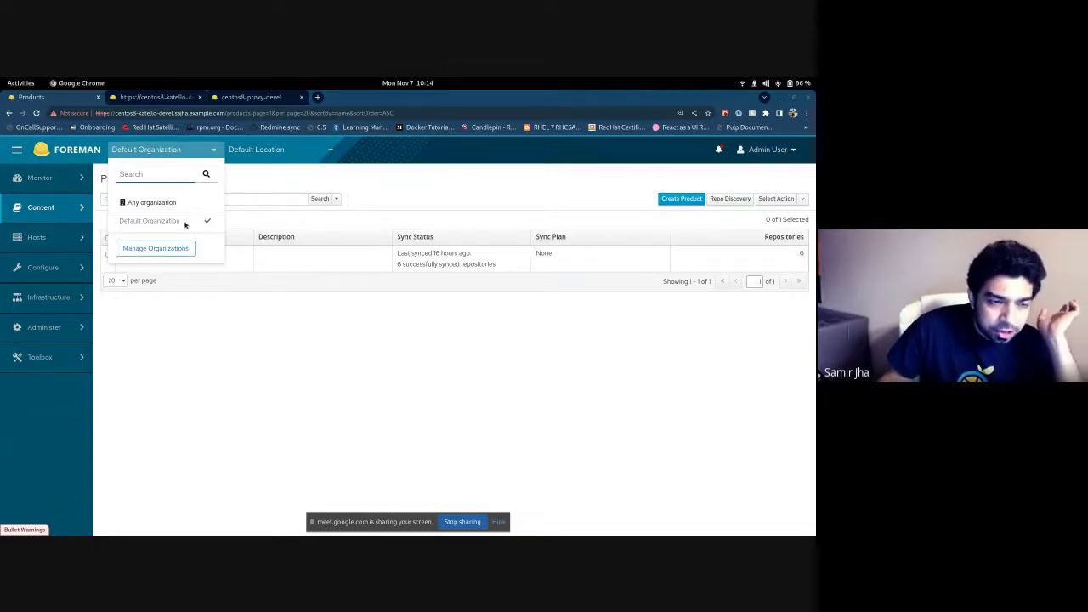
Step: Dismiss the organization list and view the repositories belonging to product1
{"action": "left_click", "coordinate": [234, 342]}
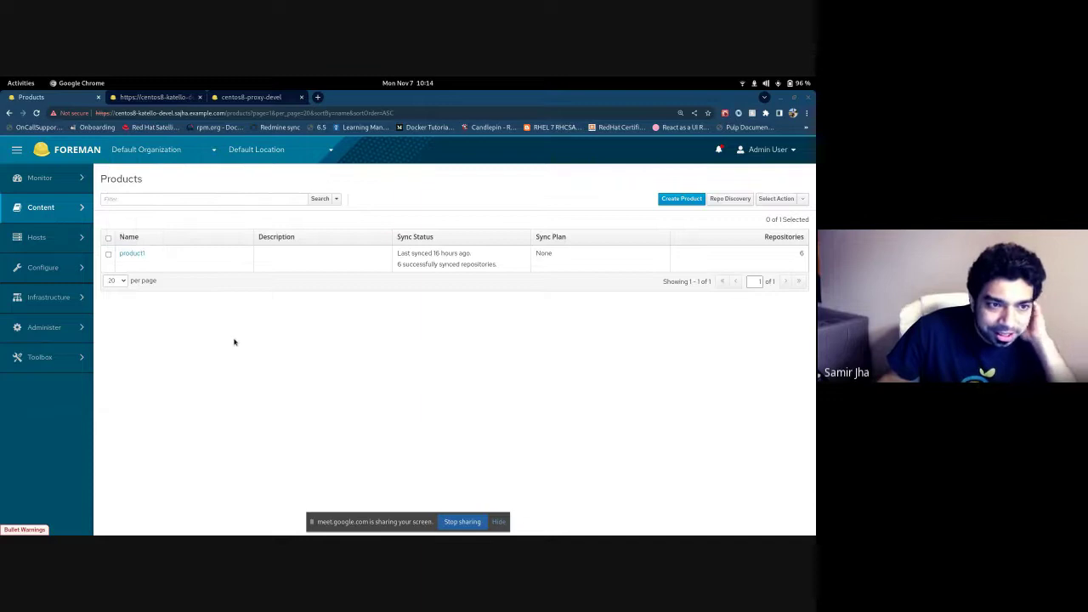
{"action": "left_click", "coordinate": [133, 253]}
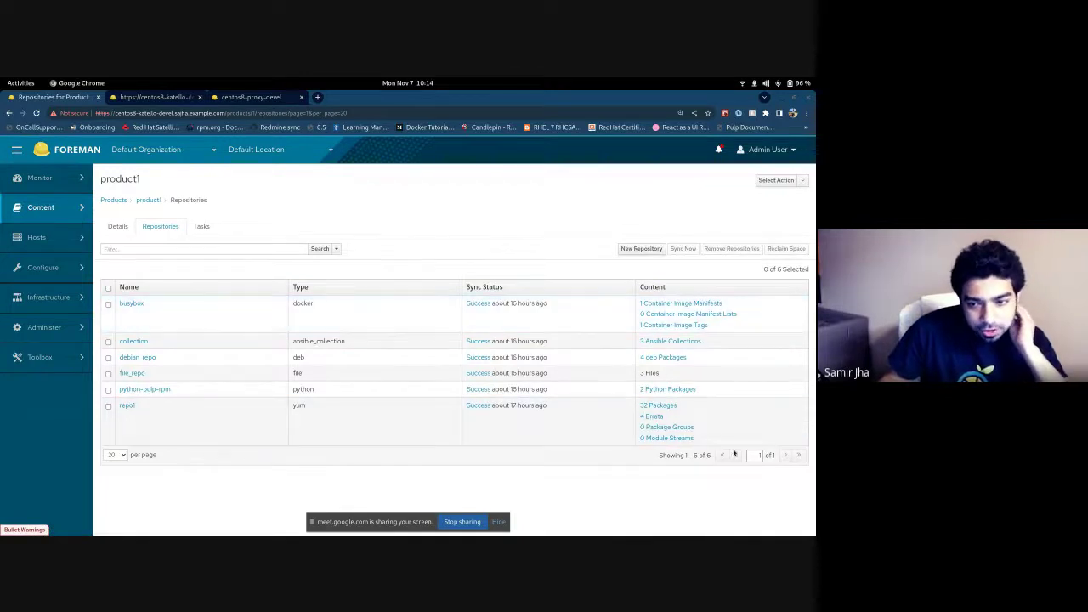
{"action": "left_click_drag", "start_coordinate": [711, 457], "coordinate": [685, 456]}
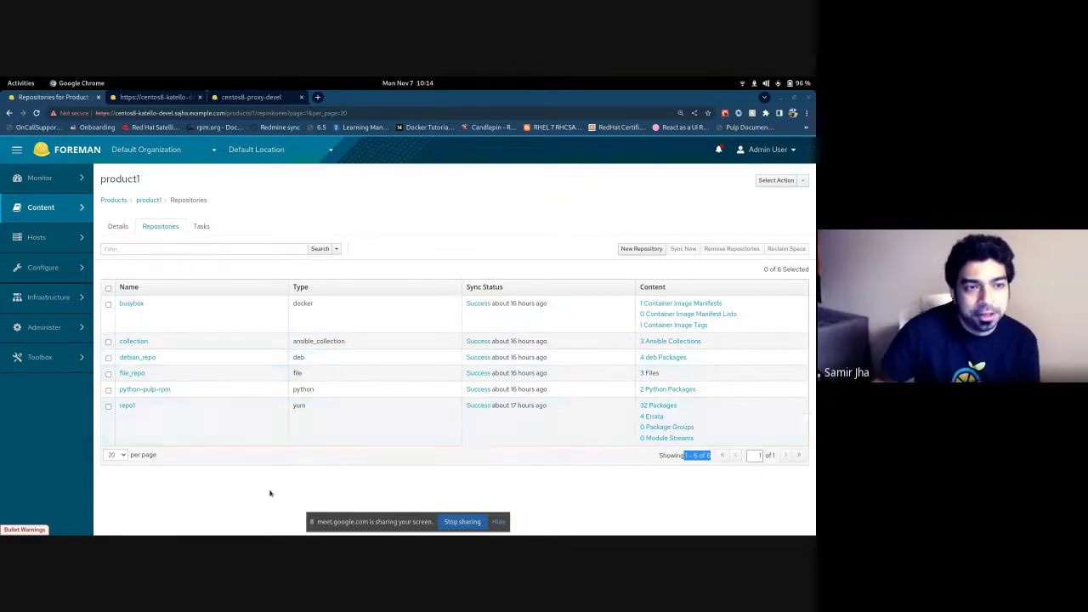
Step: Open the content view cv1 and show its repositories
{"action": "mouse_move", "coordinate": [82, 207]}
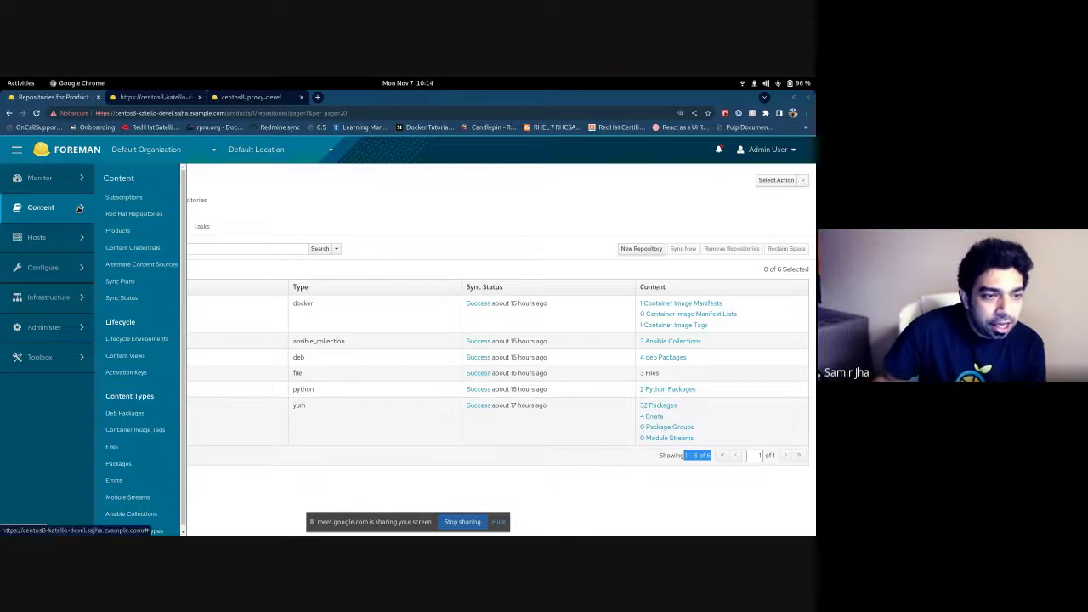
{"action": "left_click", "coordinate": [121, 351]}
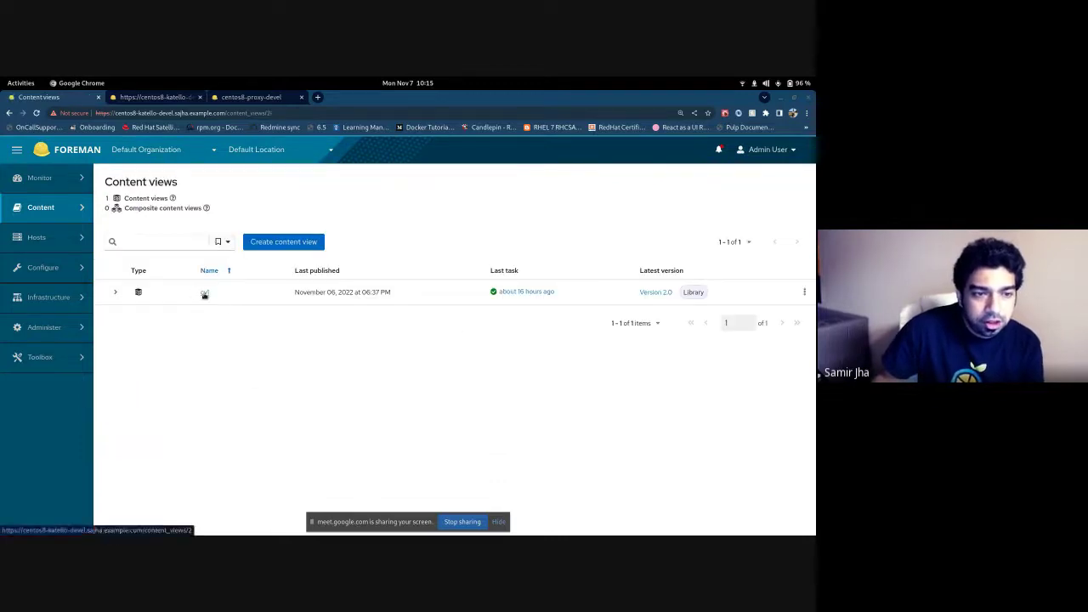
{"action": "left_click", "coordinate": [204, 293]}
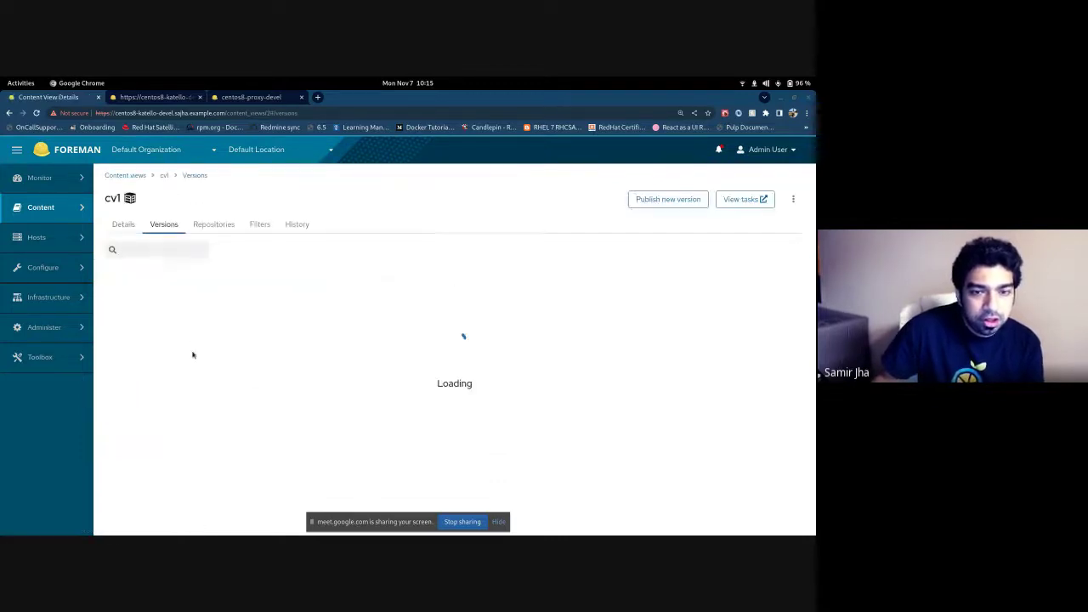
{"action": "left_click", "coordinate": [209, 225]}
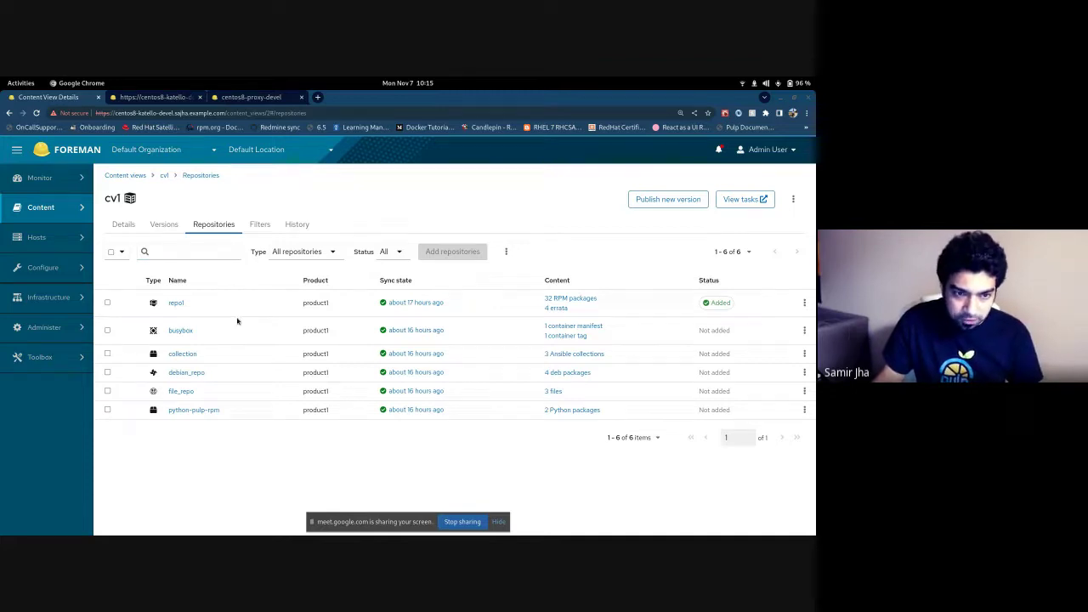
Step: Filter cv1's repositories to File Repositories and add file_repo to the content view
{"action": "left_click", "coordinate": [330, 253]}
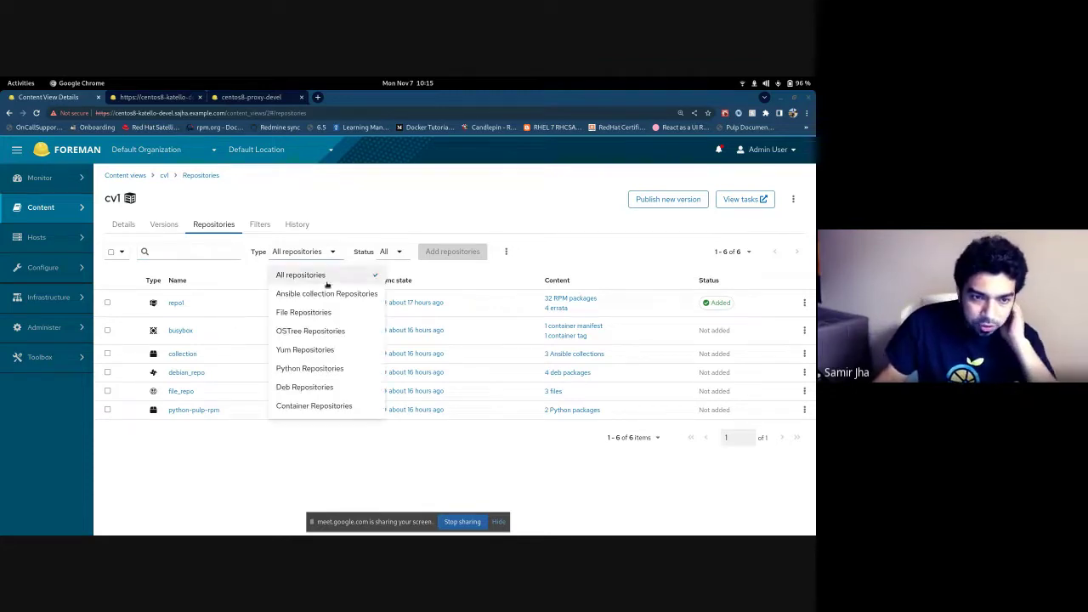
{"action": "left_click", "coordinate": [320, 313]}
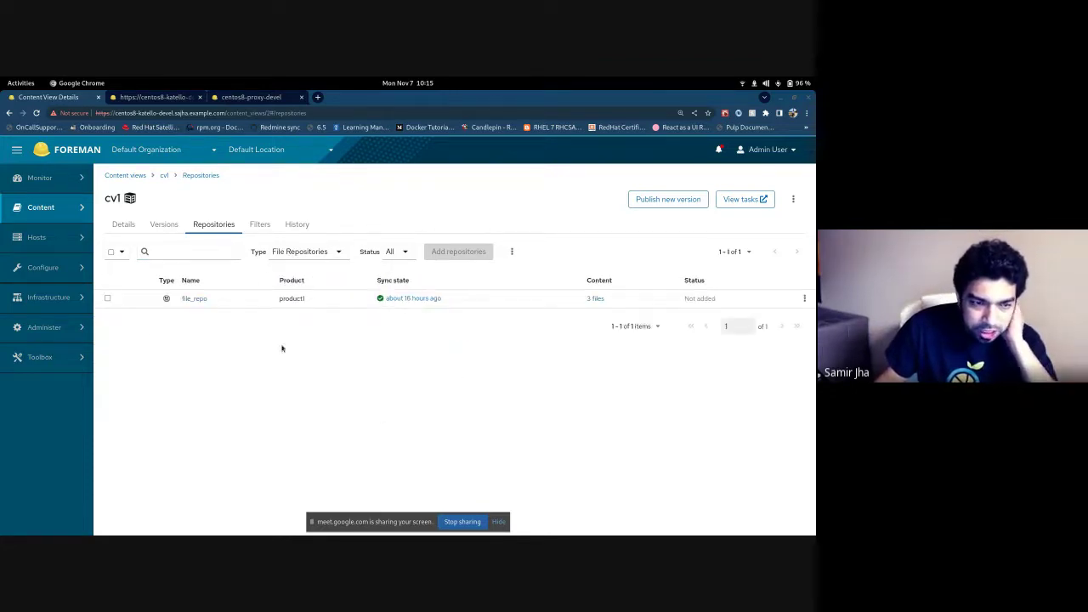
{"action": "left_click", "coordinate": [107, 298]}
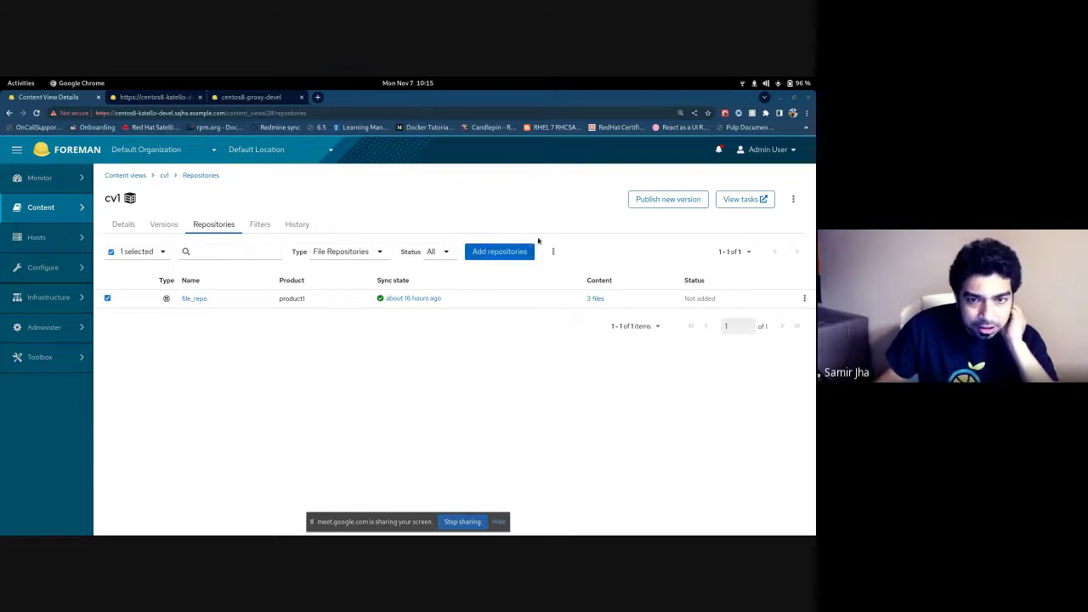
{"action": "left_click", "coordinate": [485, 253]}
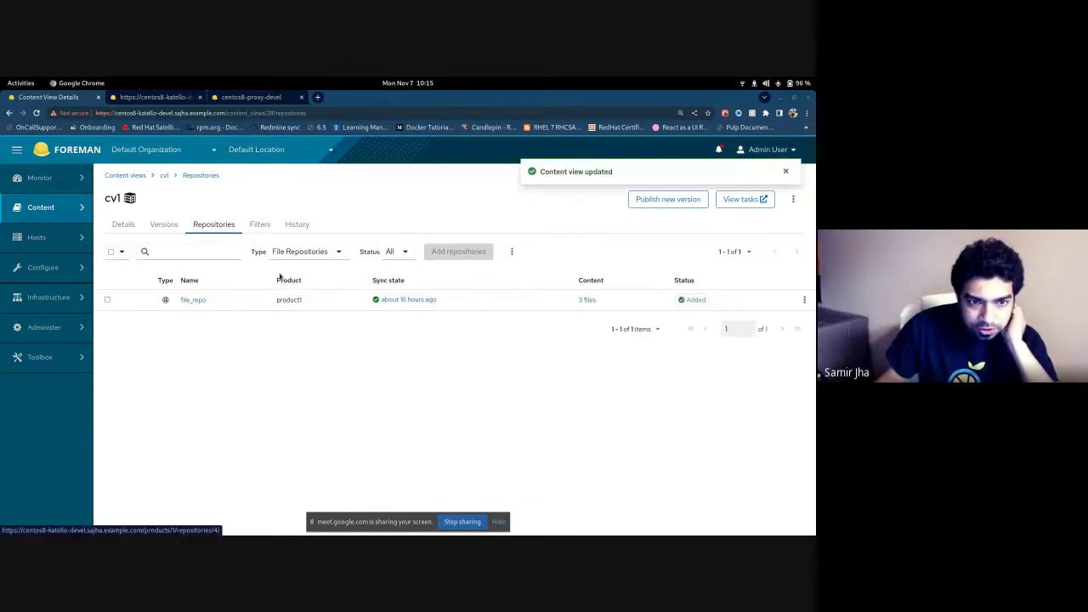
Step: Set the type filter back to All repositories and remove file_repo from cv1
{"action": "left_click", "coordinate": [328, 251]}
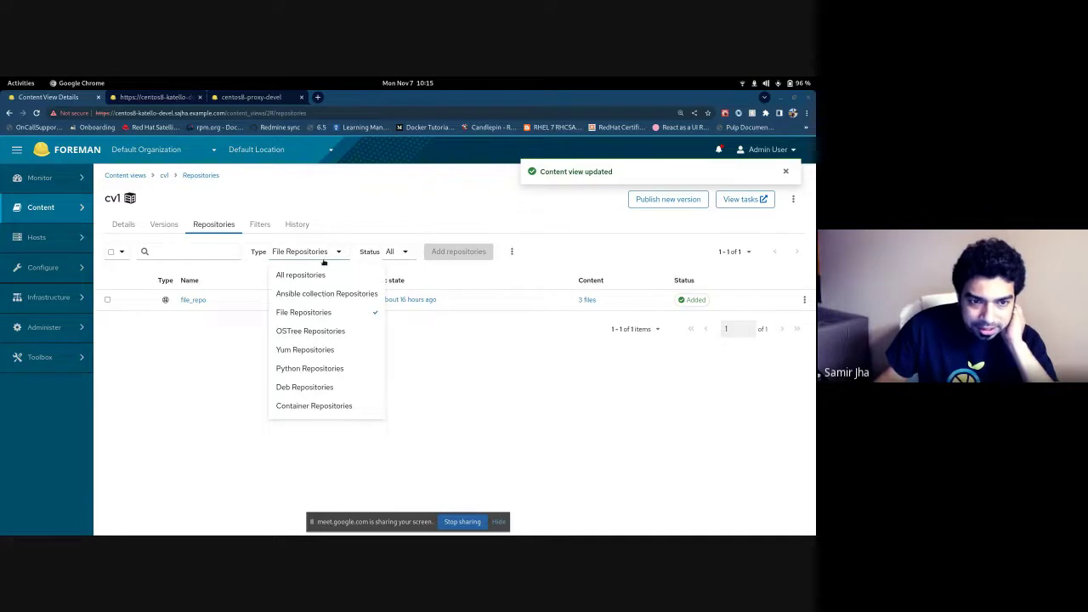
{"action": "left_click", "coordinate": [311, 277]}
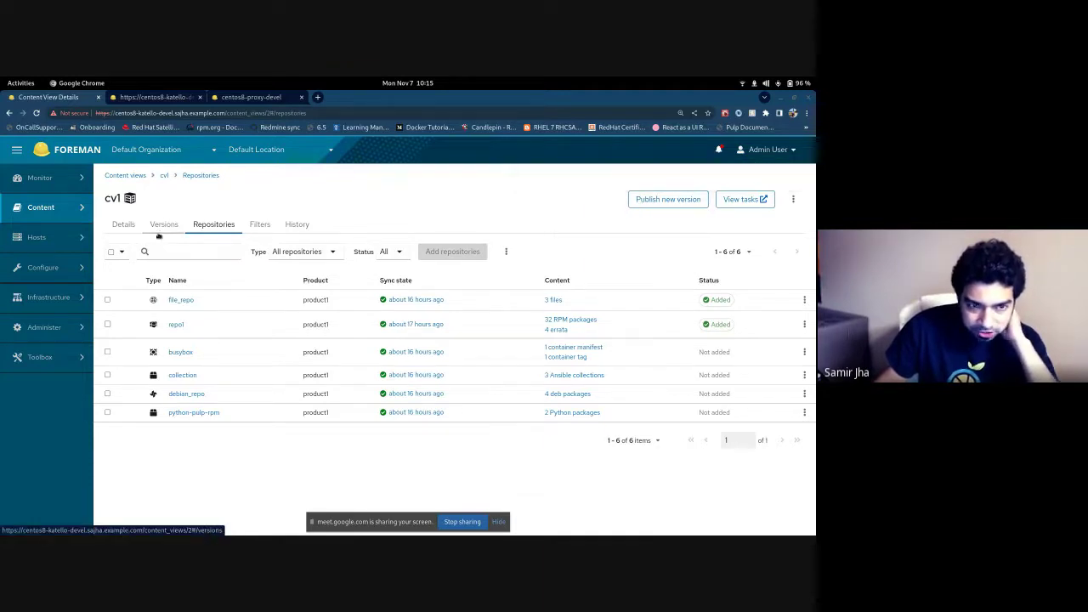
{"action": "left_click", "coordinate": [804, 324]}
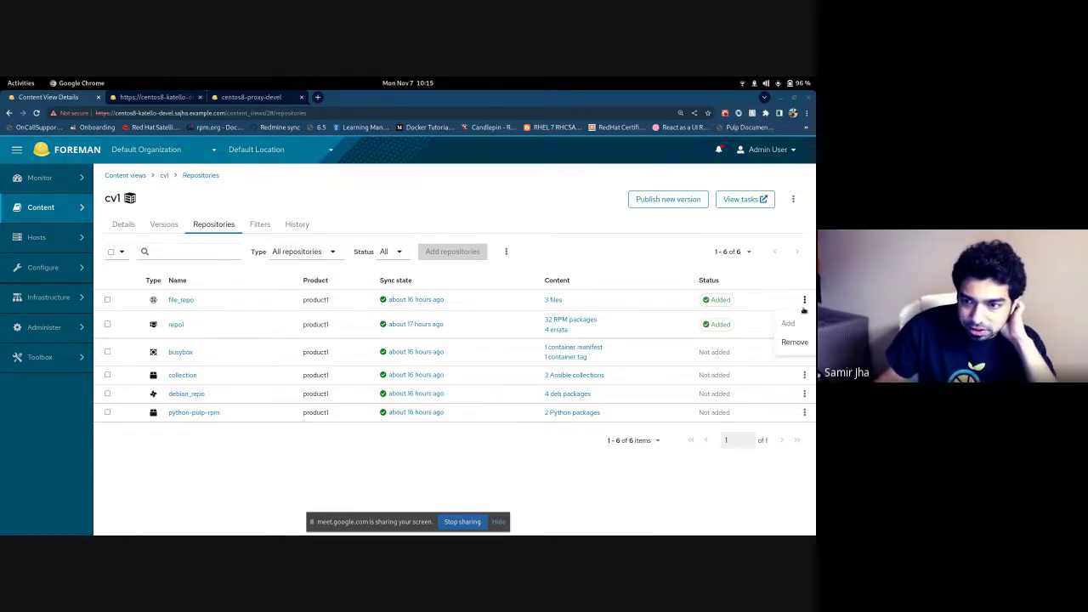
{"action": "left_click", "coordinate": [792, 340]}
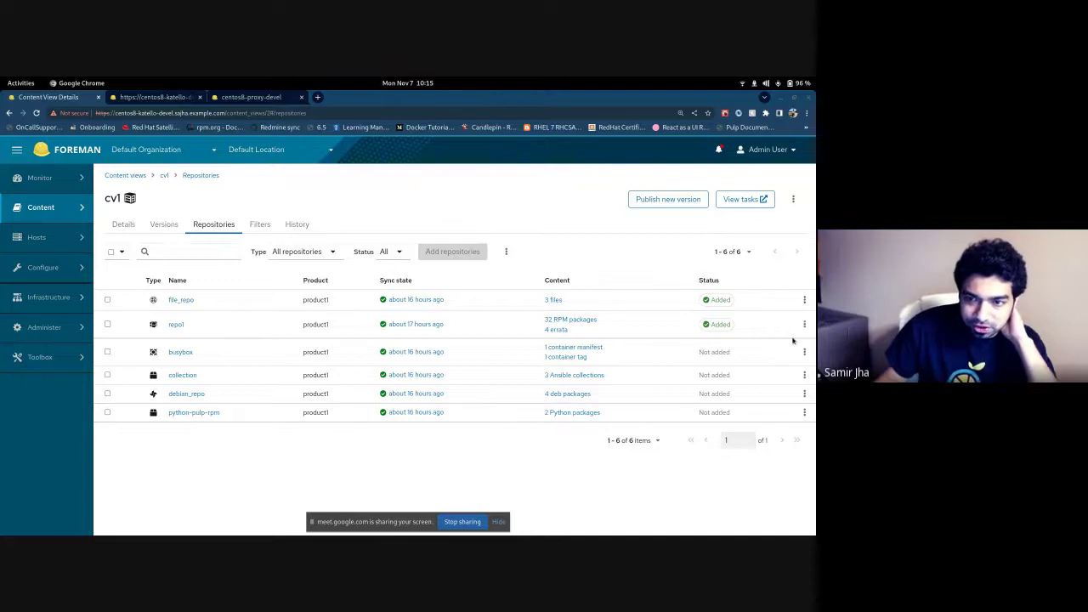
Step: Show the published versions of cv1 and open the Lifecycle Environments page in a separate browser tab
{"action": "left_click", "coordinate": [164, 224]}
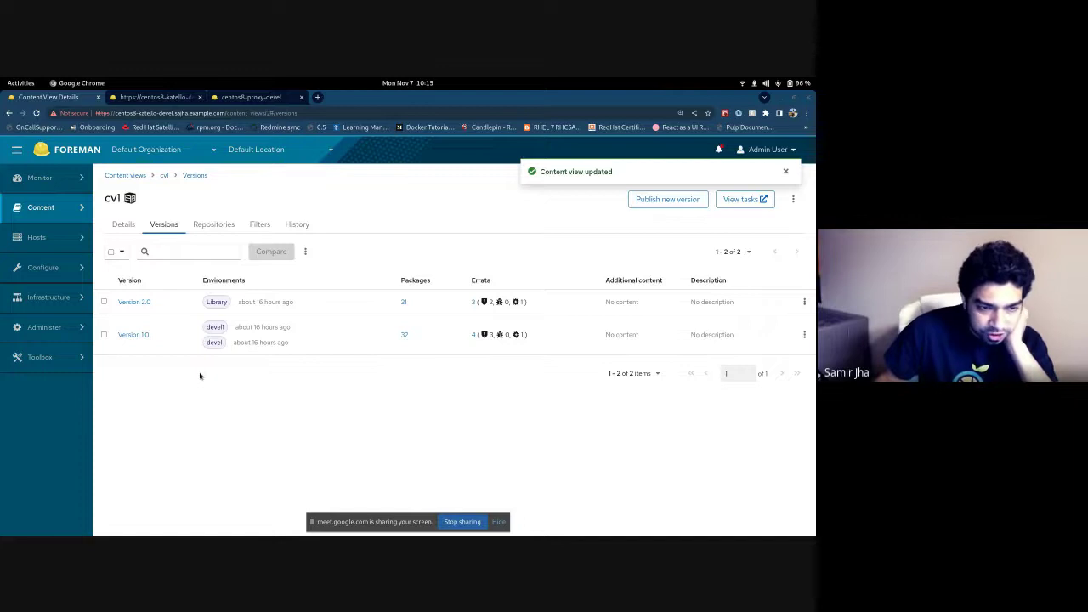
{"action": "mouse_move", "coordinate": [50, 213]}
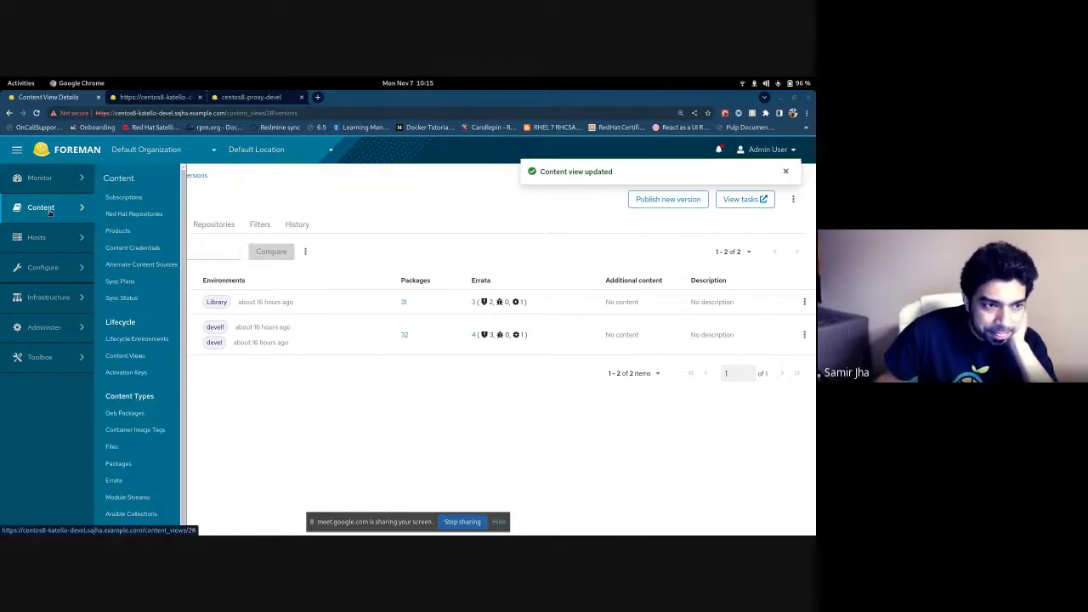
{"action": "right_click", "coordinate": [160, 339]}
{"action": "left_click", "coordinate": [166, 343]}
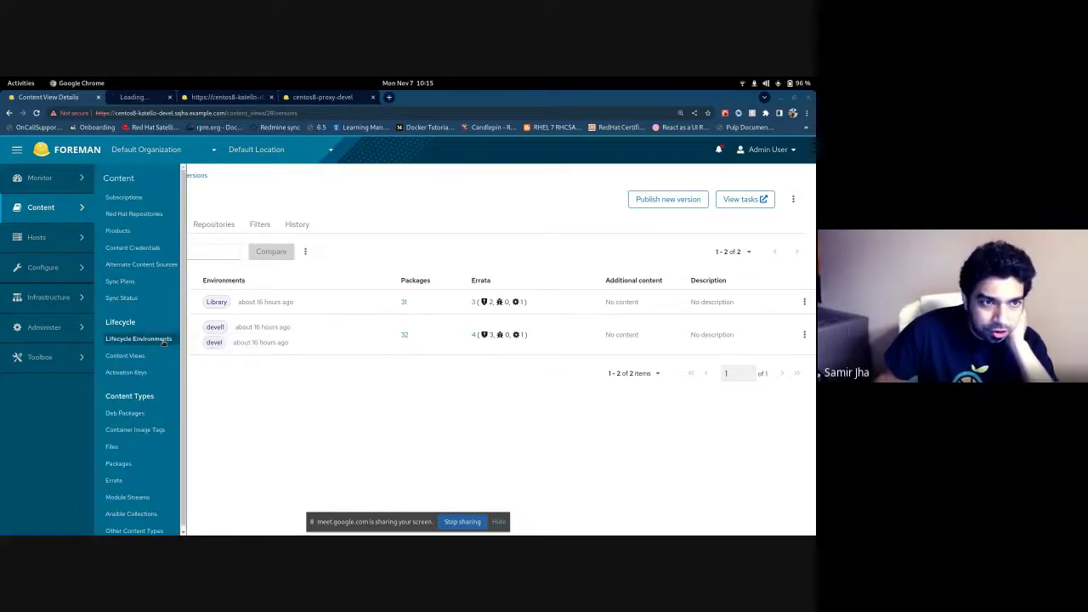
{"action": "left_click", "coordinate": [153, 97]}
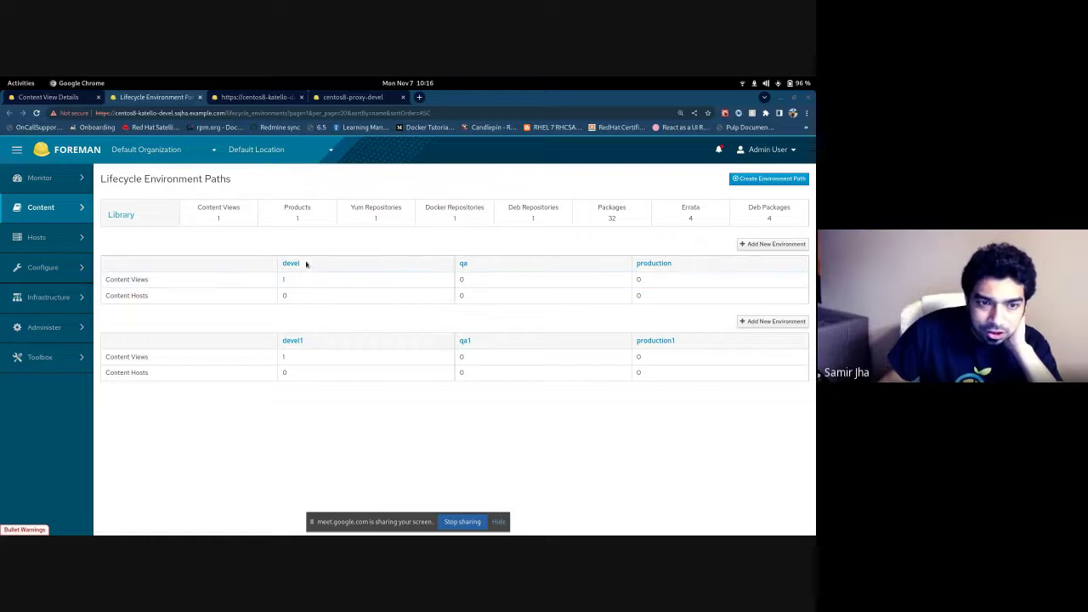
Step: Examine the devel lifecycle environment and the number of content views it contains
{"action": "left_click_drag", "start_coordinate": [302, 265], "coordinate": [281, 265]}
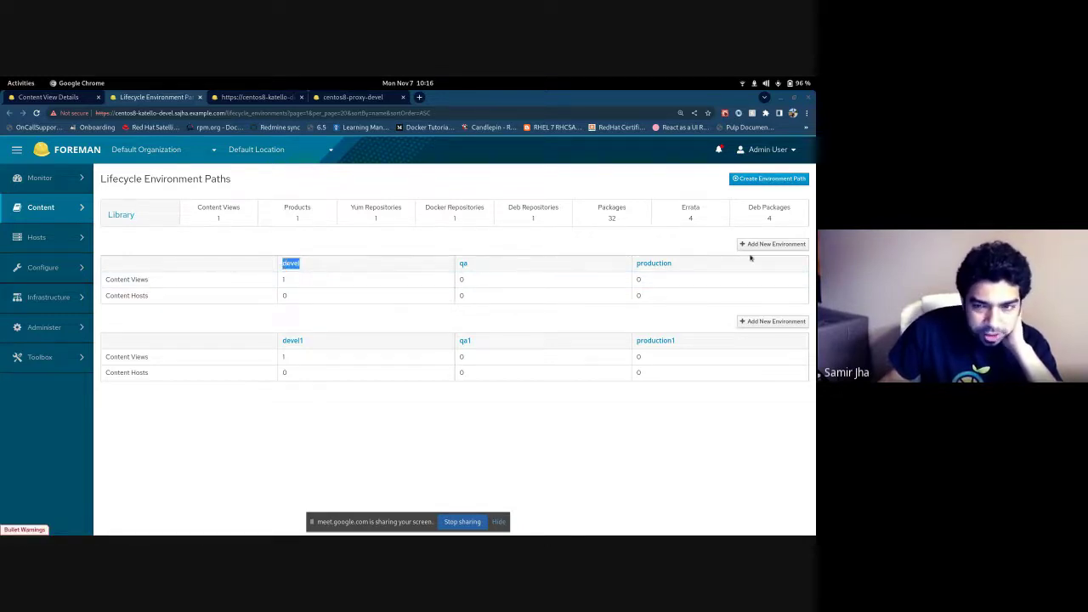
{"action": "left_click", "coordinate": [292, 282]}
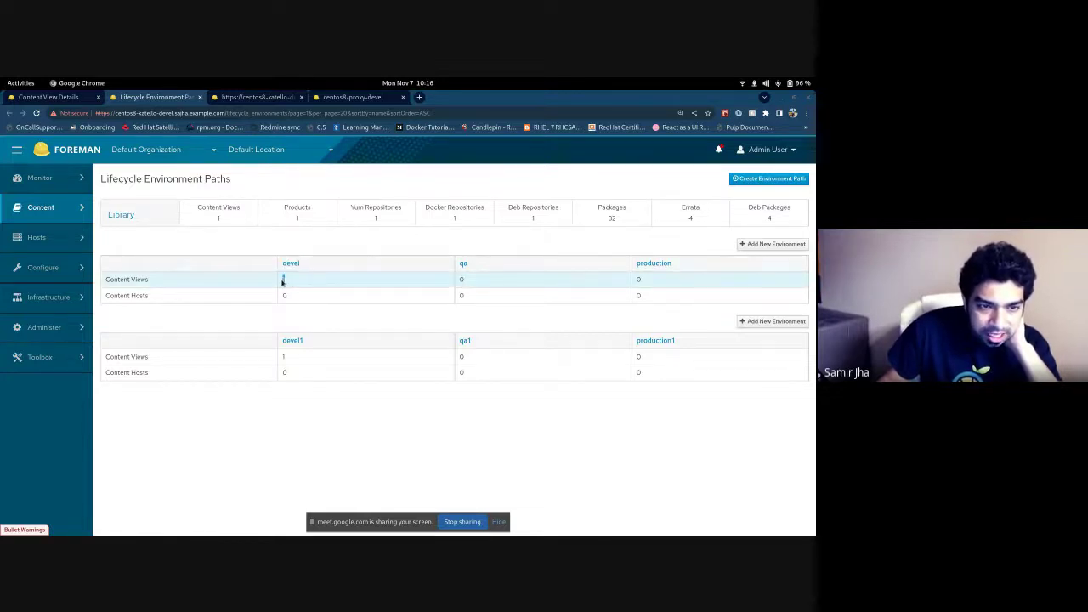
{"action": "double_click", "coordinate": [283, 281]}
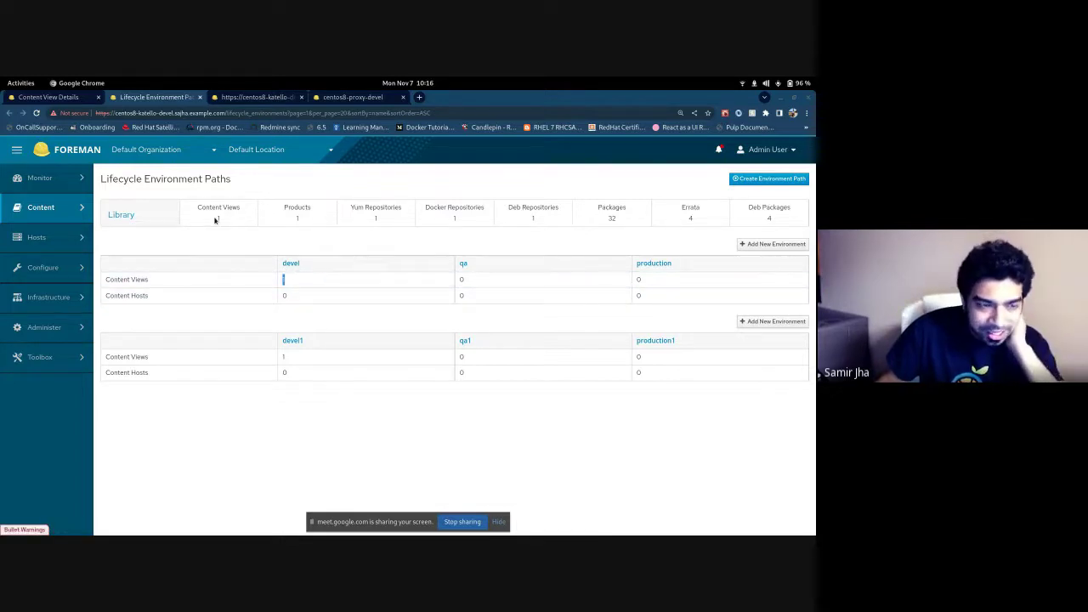
Step: Return to cv1's versions, open Version 1.0 and look through its RPM packages
{"action": "left_click", "coordinate": [75, 97]}
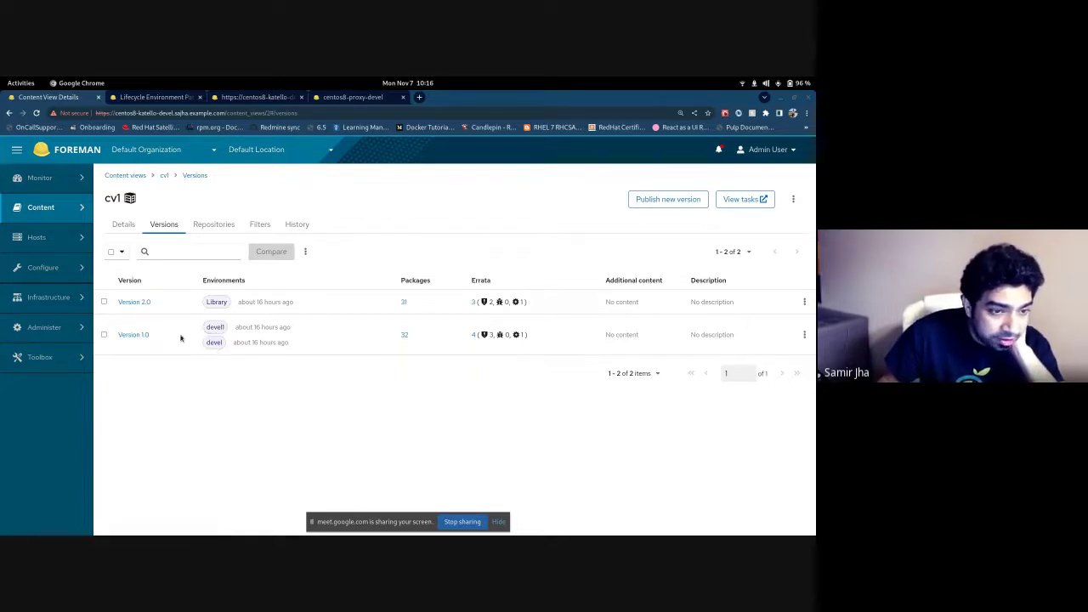
{"action": "left_click", "coordinate": [139, 338]}
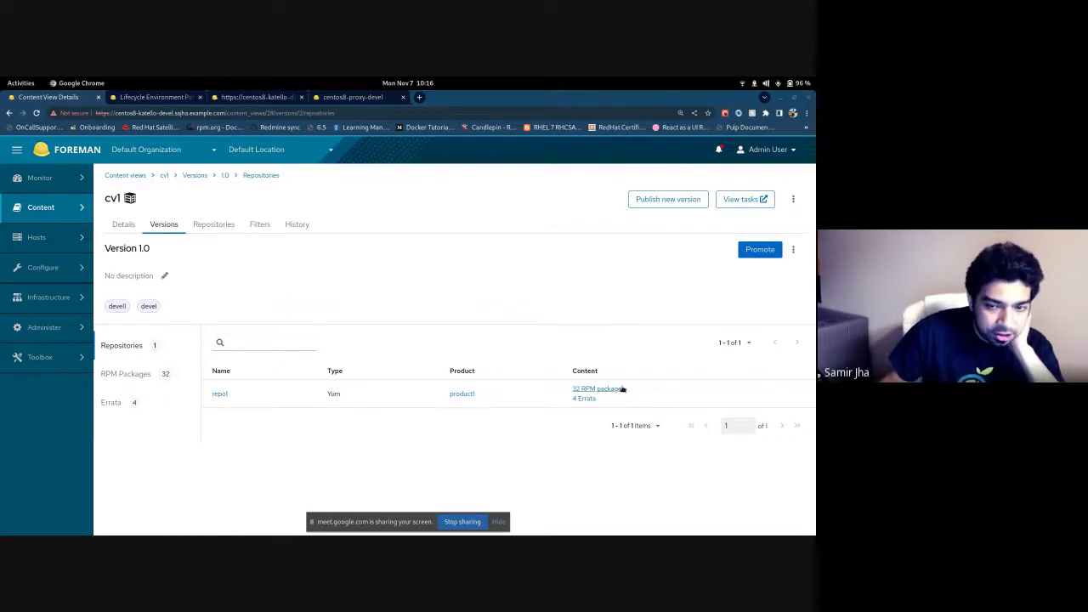
{"action": "left_click", "coordinate": [134, 379]}
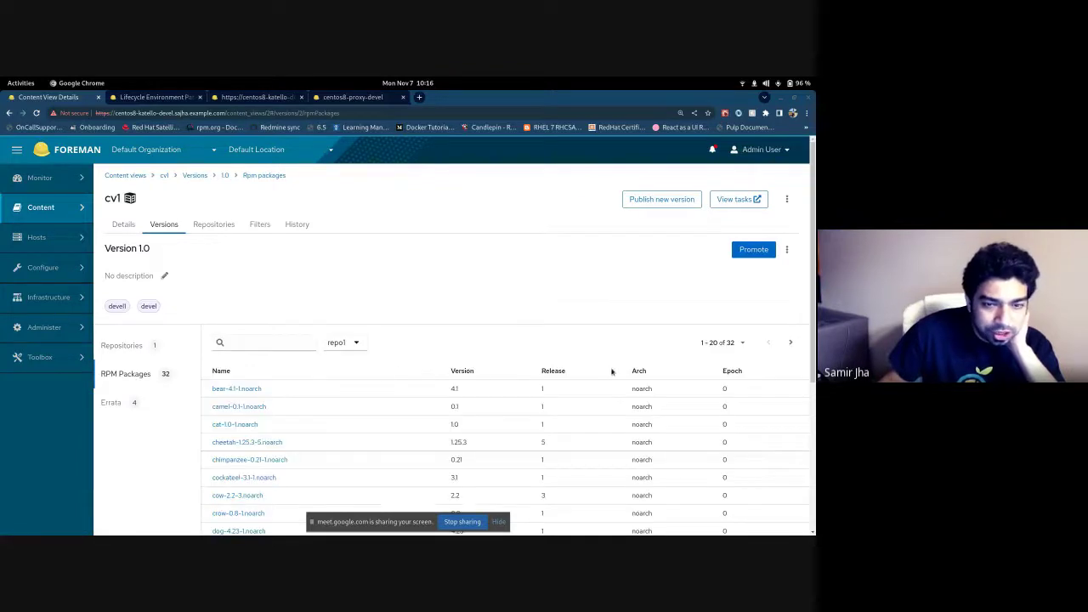
{"action": "scroll", "coordinate": [391, 383], "scroll_direction": "down", "scroll_amount": 1}
{"action": "scroll", "coordinate": [392, 389], "scroll_direction": "down", "scroll_amount": 2}
{"action": "scroll", "coordinate": [255, 357], "scroll_direction": "up", "scroll_amount": 4}
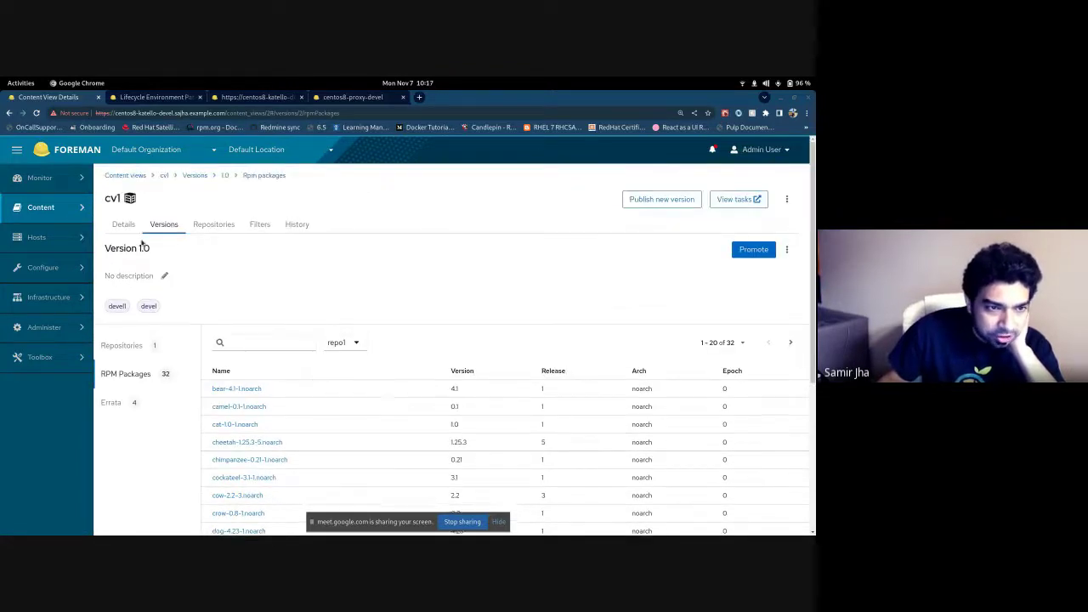
Step: Open cv1's exclude_crow filter and inspect the content matching its crow RPM rule
{"action": "left_click", "coordinate": [163, 226]}
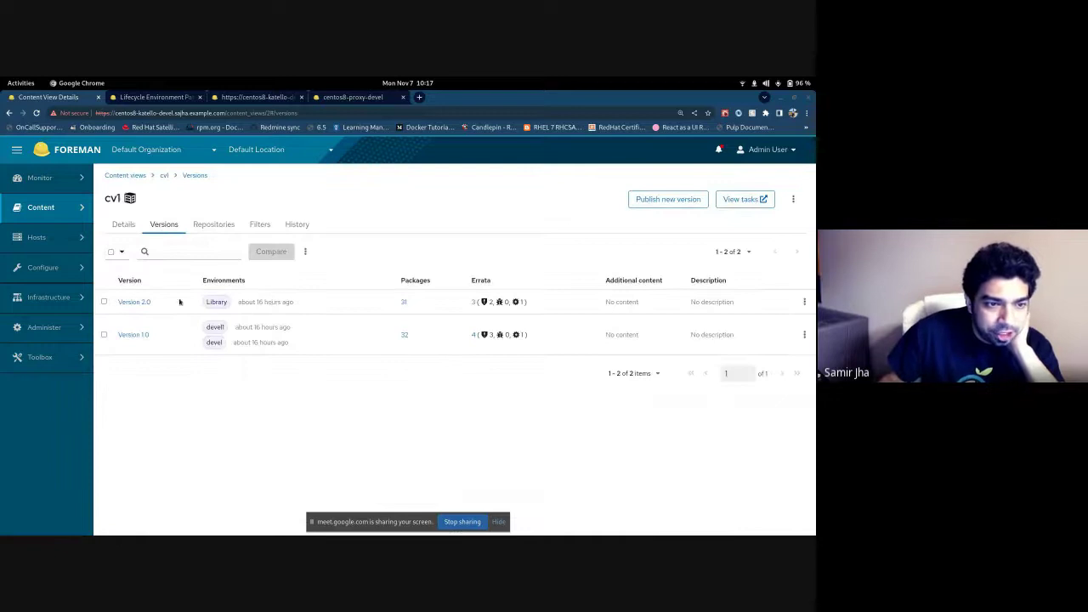
{"action": "left_click", "coordinate": [266, 226]}
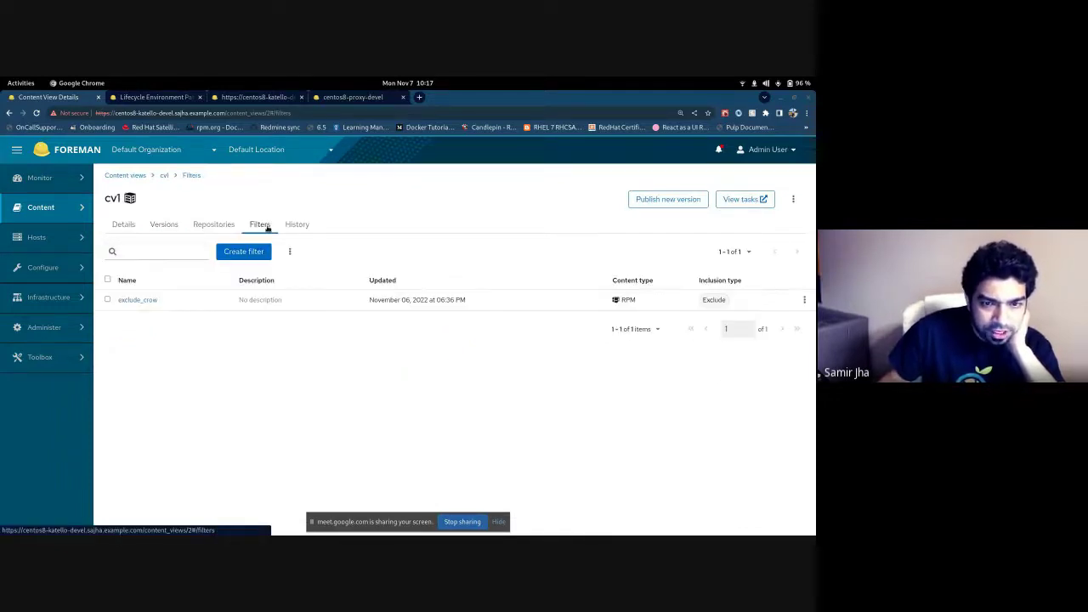
{"action": "left_click", "coordinate": [141, 300]}
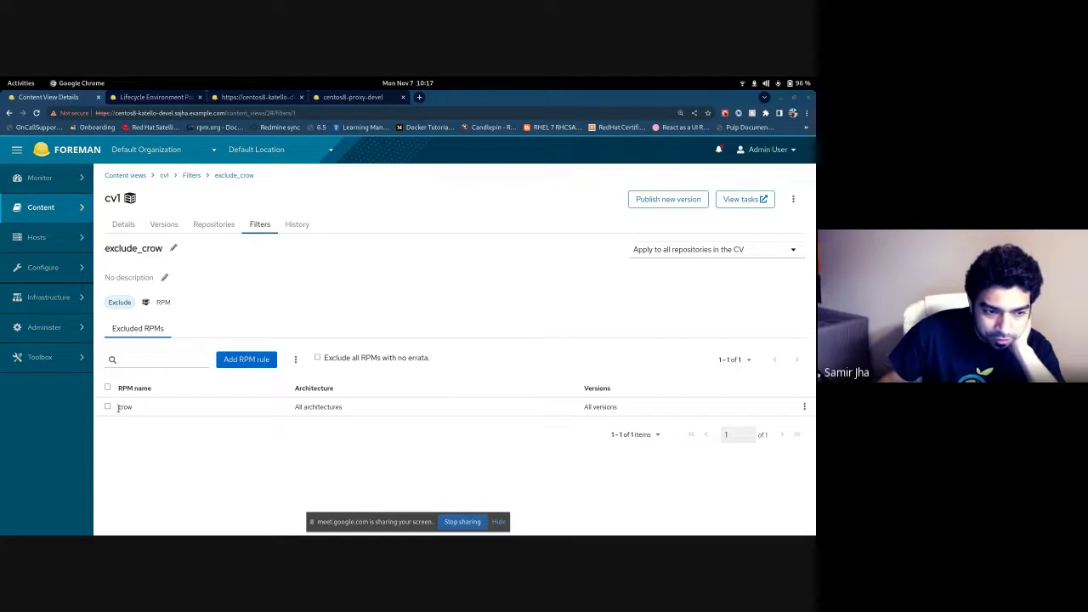
{"action": "left_click_drag", "start_coordinate": [118, 407], "coordinate": [132, 408]}
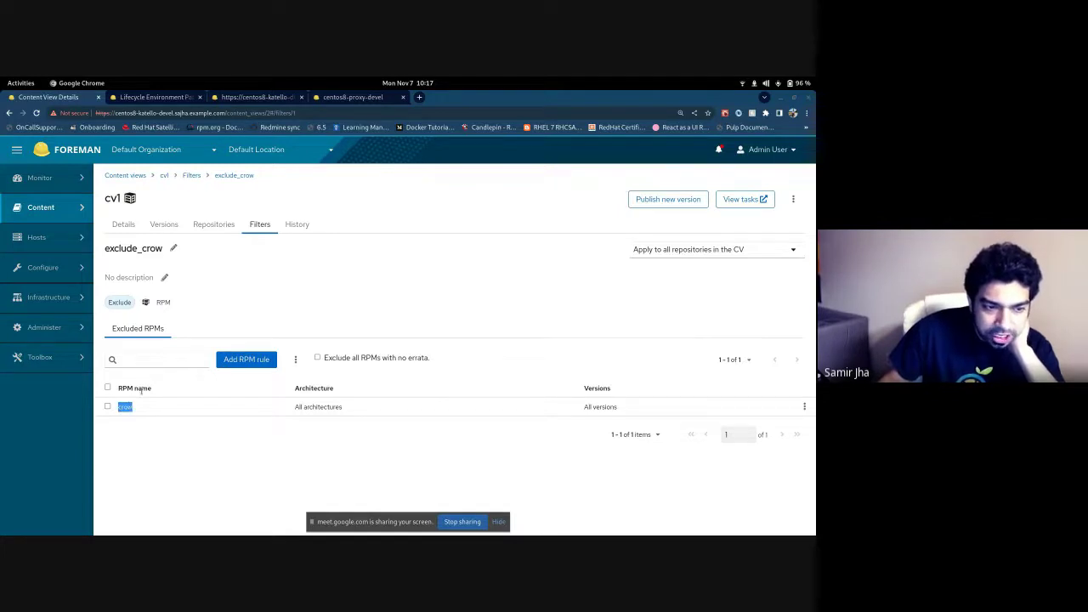
{"action": "left_click", "coordinate": [803, 406]}
{"action": "left_click", "coordinate": [780, 466]}
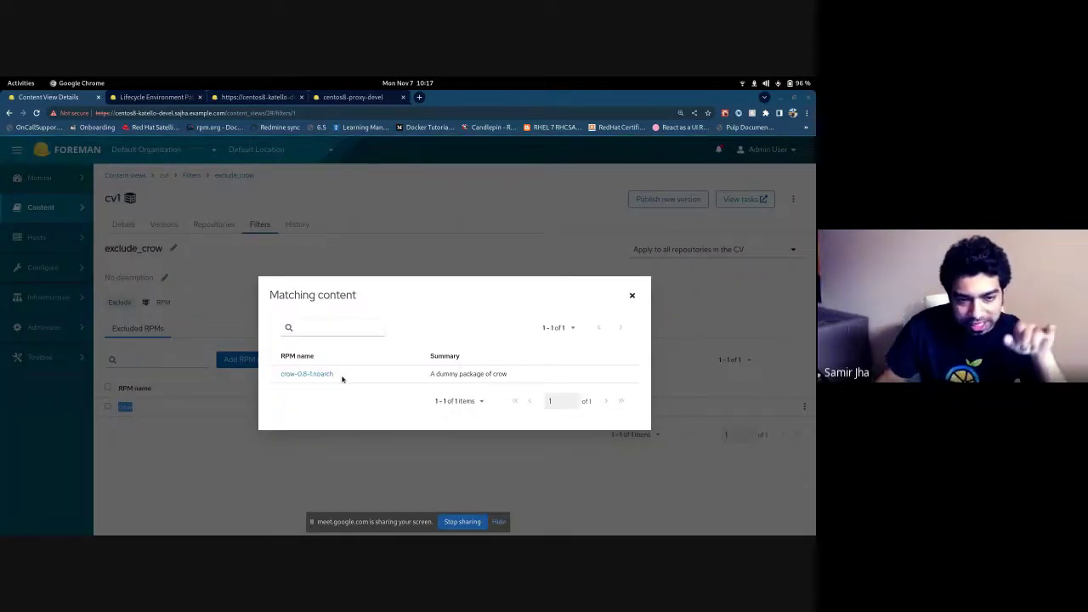
{"action": "left_click", "coordinate": [632, 296]}
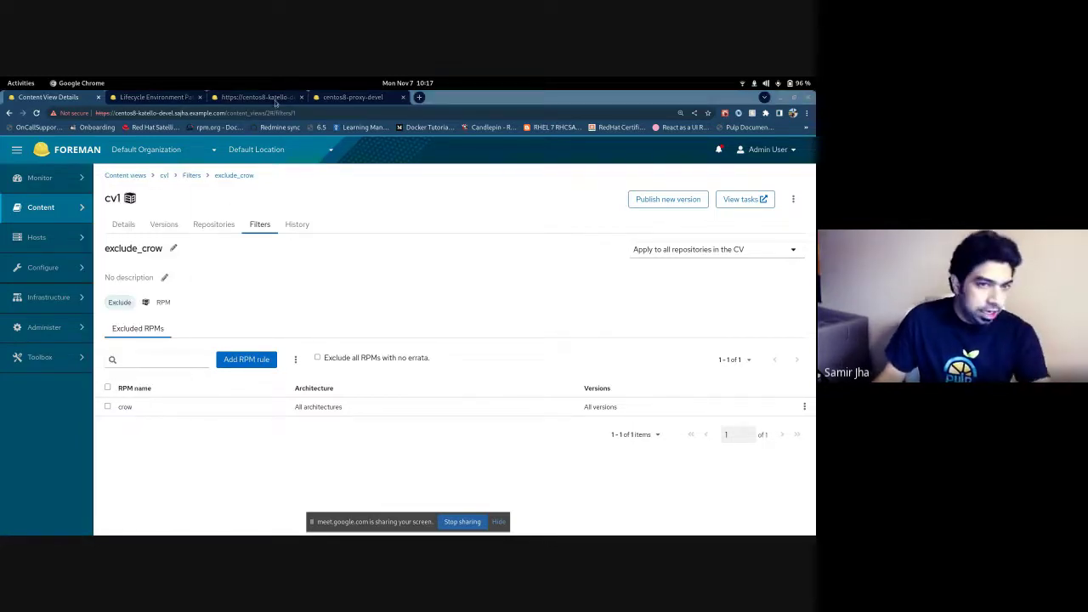
Step: Show cv1's repositories again and switch to the Terminal window
{"action": "left_click", "coordinate": [223, 224]}
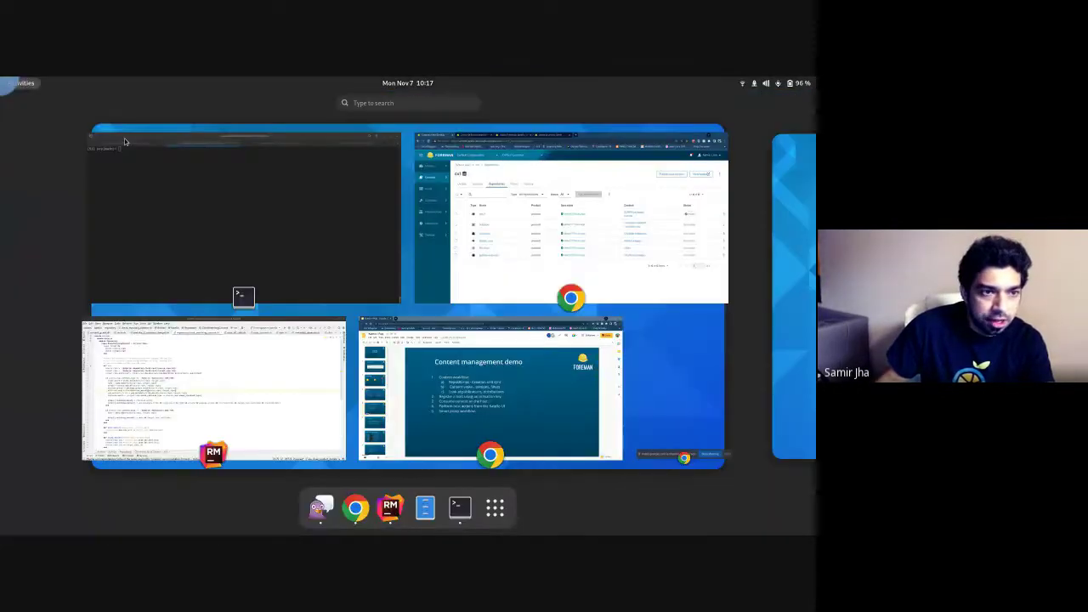
{"action": "key", "text": "Escape"}
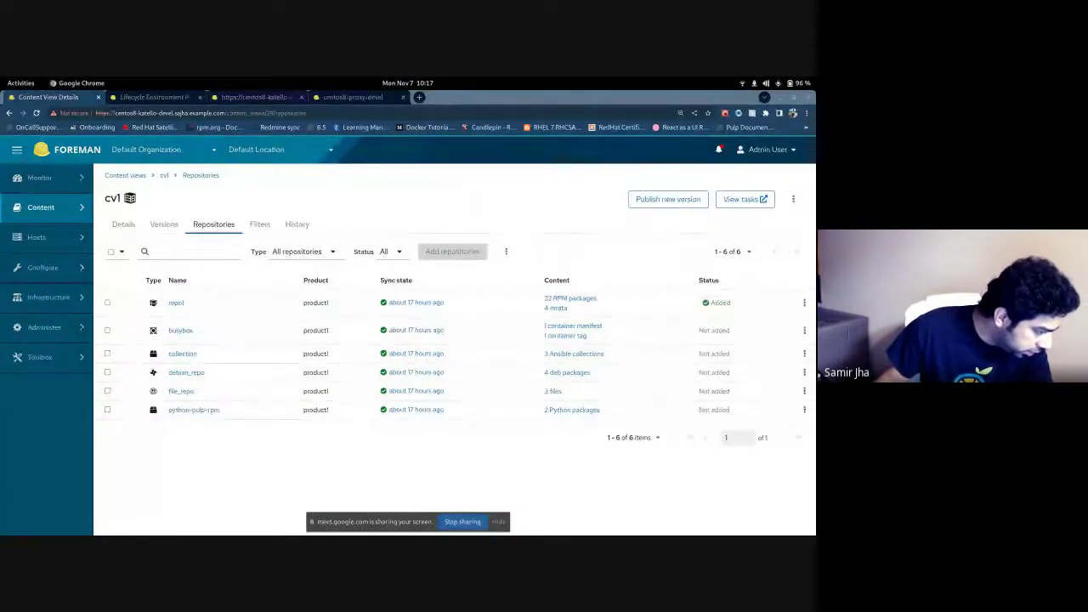
{"action": "mouse_move", "coordinate": [2, 77]}
{"action": "left_click", "coordinate": [240, 202]}
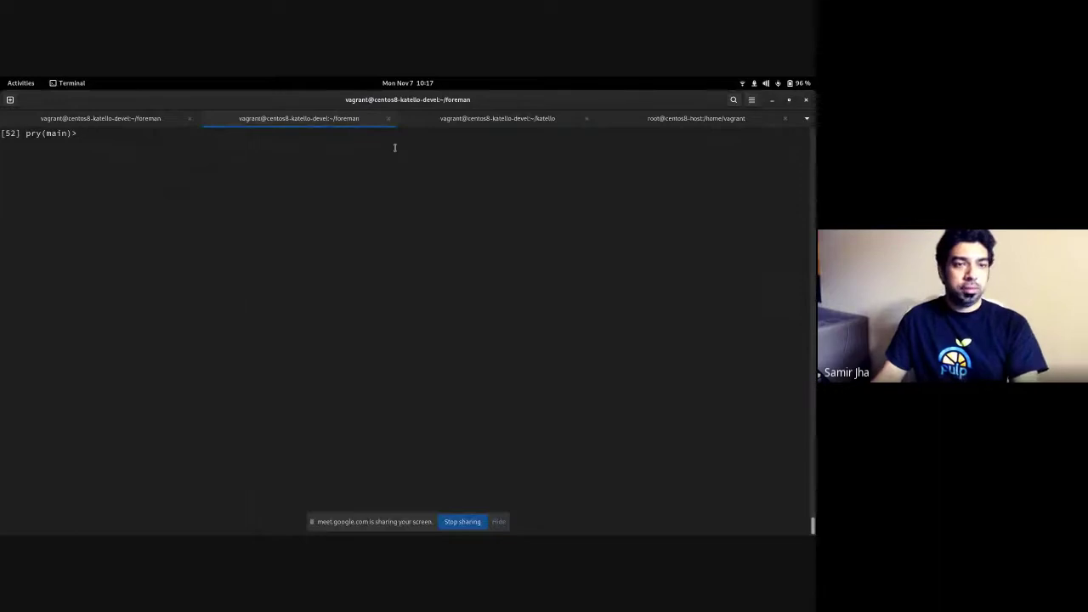
Step: Query every root repository in the pry console with Katello::RootRepository.all
{"action": "type", "text": "Katello"}
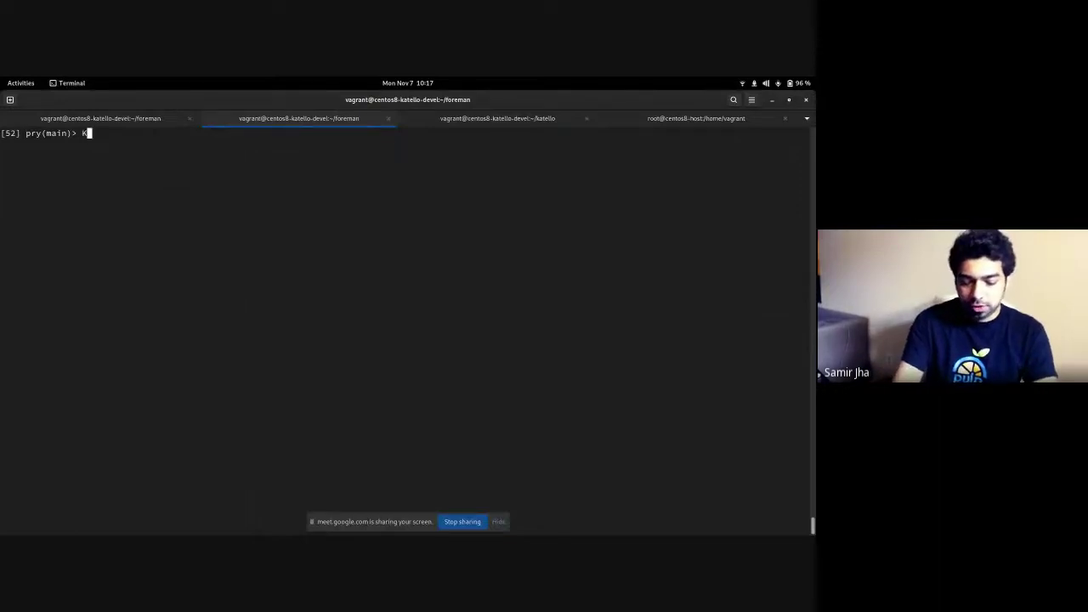
{"action": "type", "text": "::"}
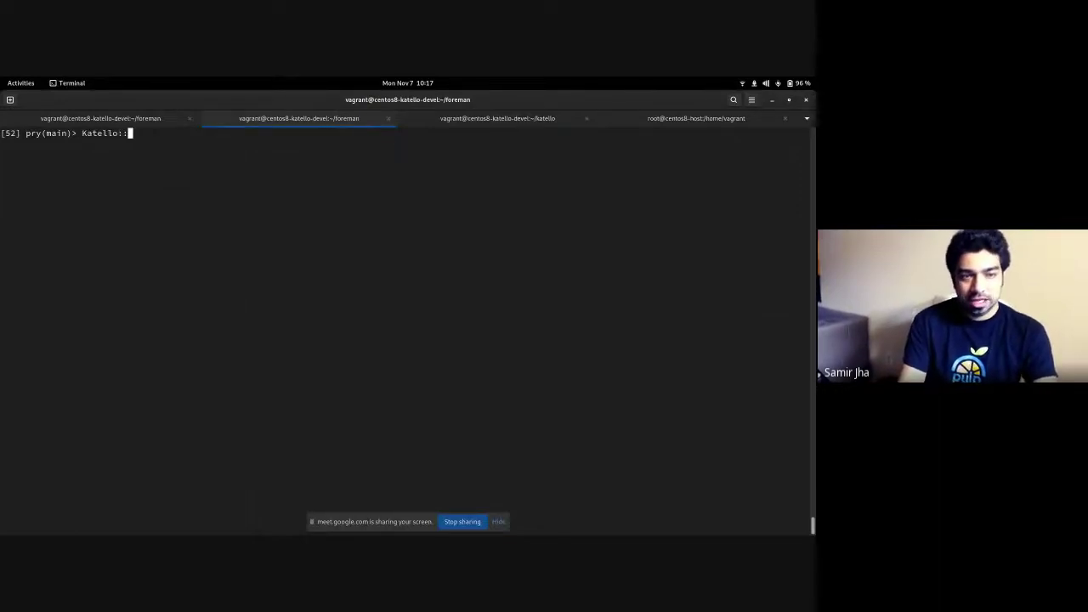
{"action": "type", "text": "RootRe"}
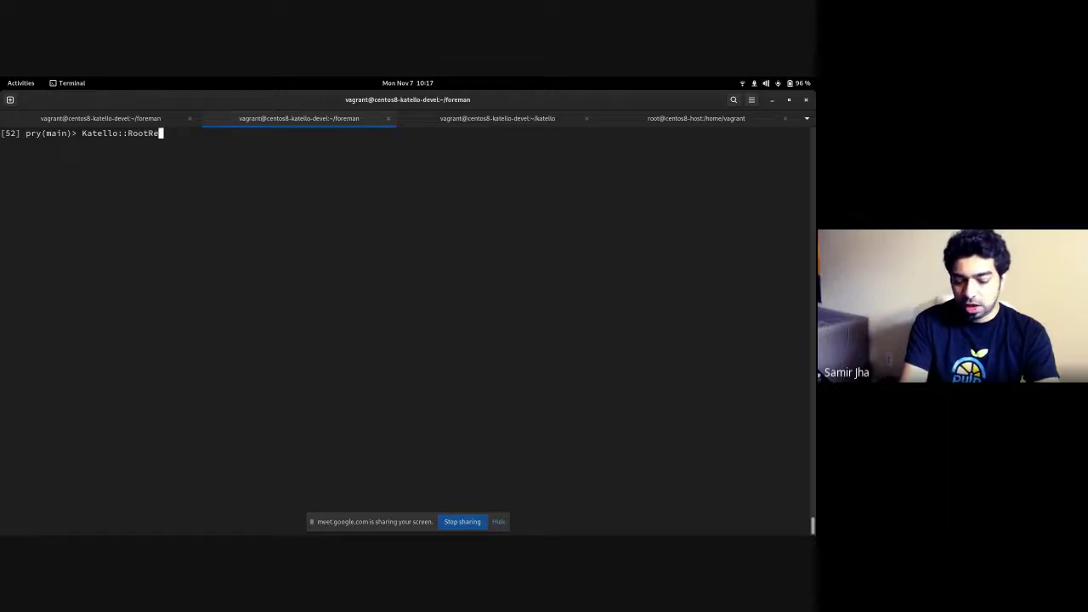
{"action": "type", "text": "pository.all"}
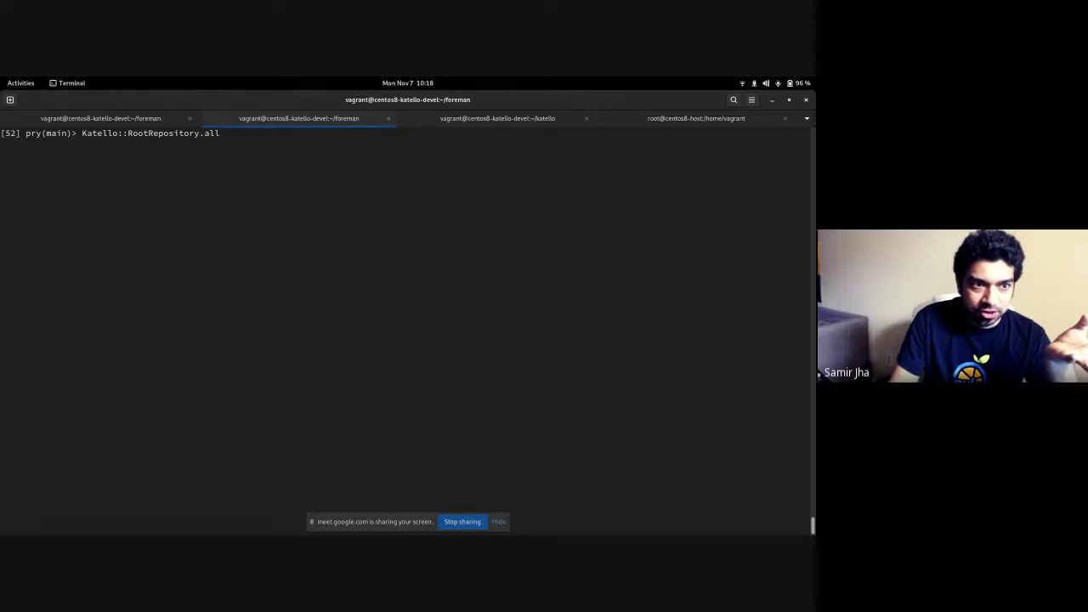
{"action": "key", "text": "Return"}
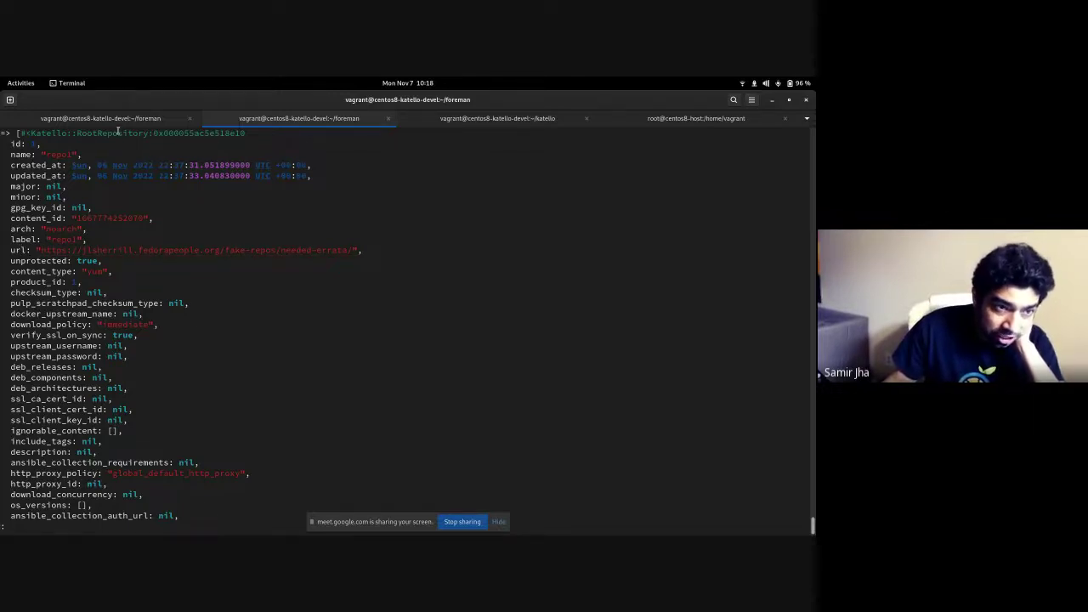
Step: Examine the name and label fields of the repo1 root repository record, and return to the console prompt
{"action": "double_click", "coordinate": [16, 156]}
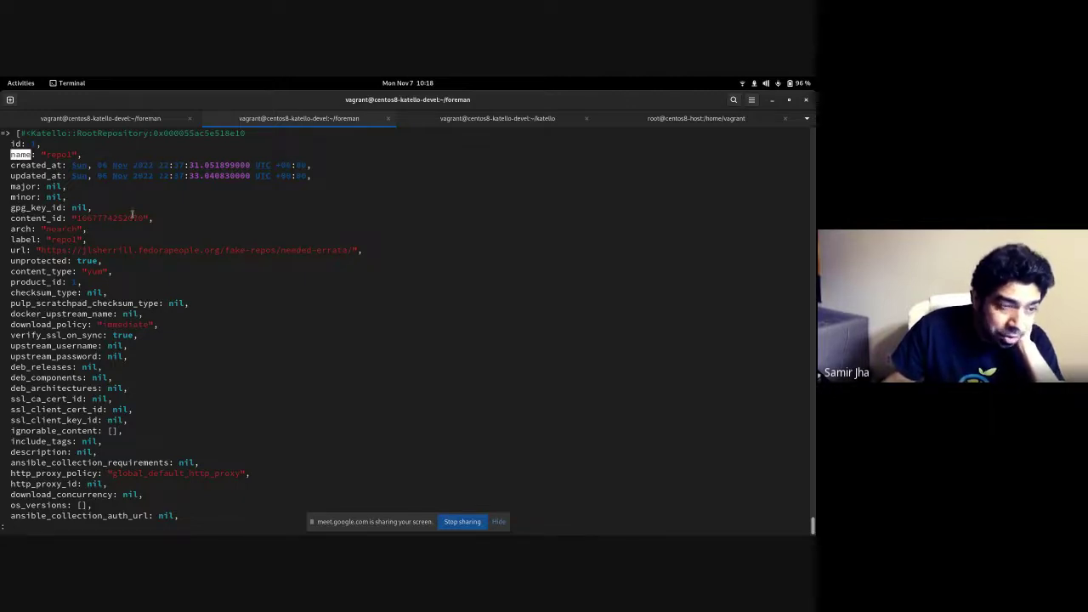
{"action": "double_click", "coordinate": [20, 239]}
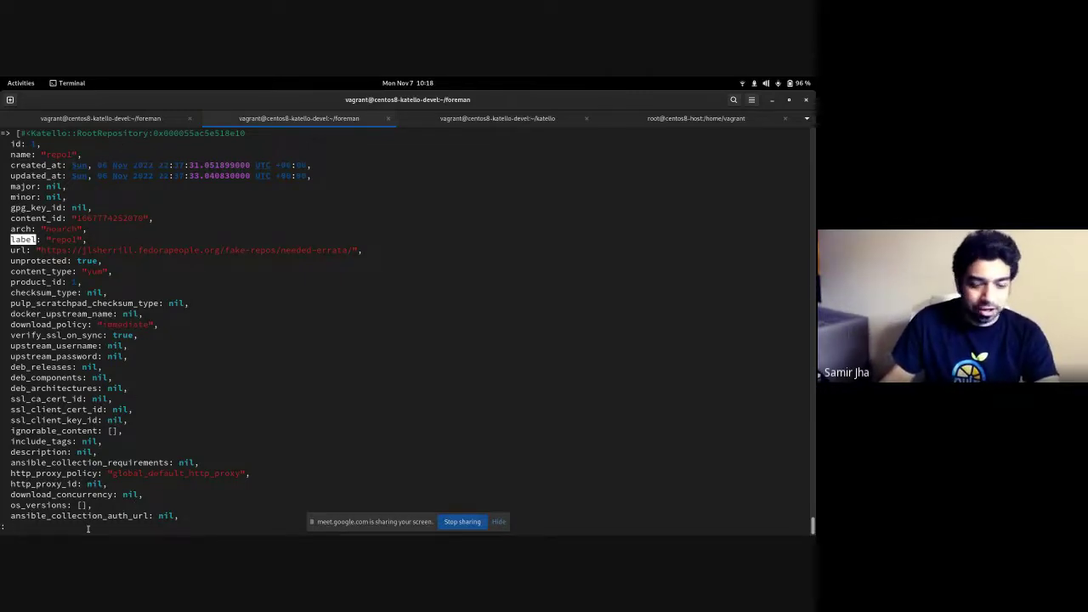
{"action": "key", "text": "q"}
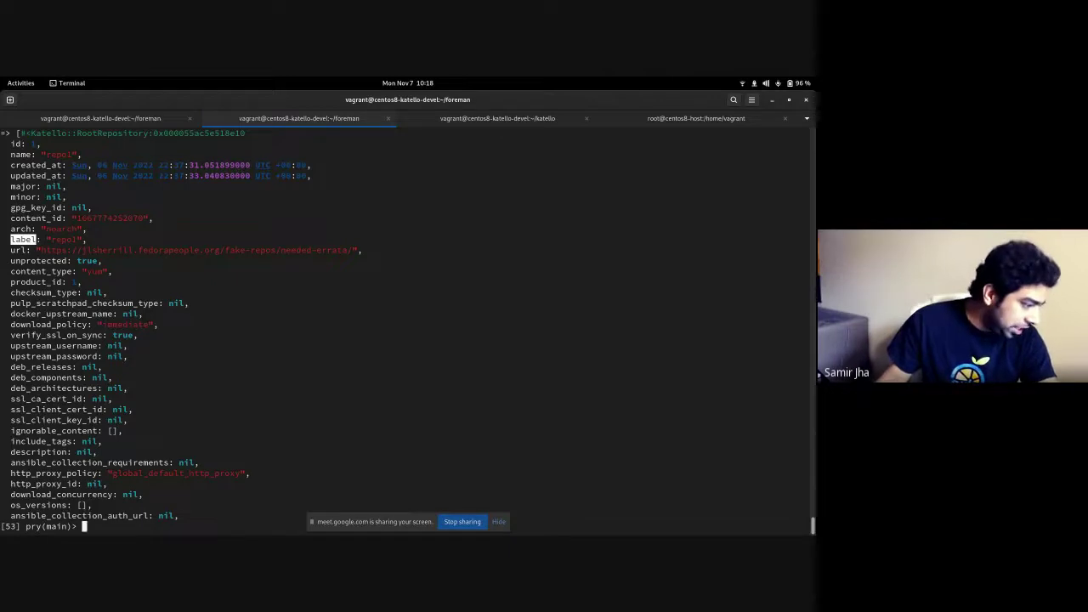
{"action": "key", "text": "alt+Tab"}
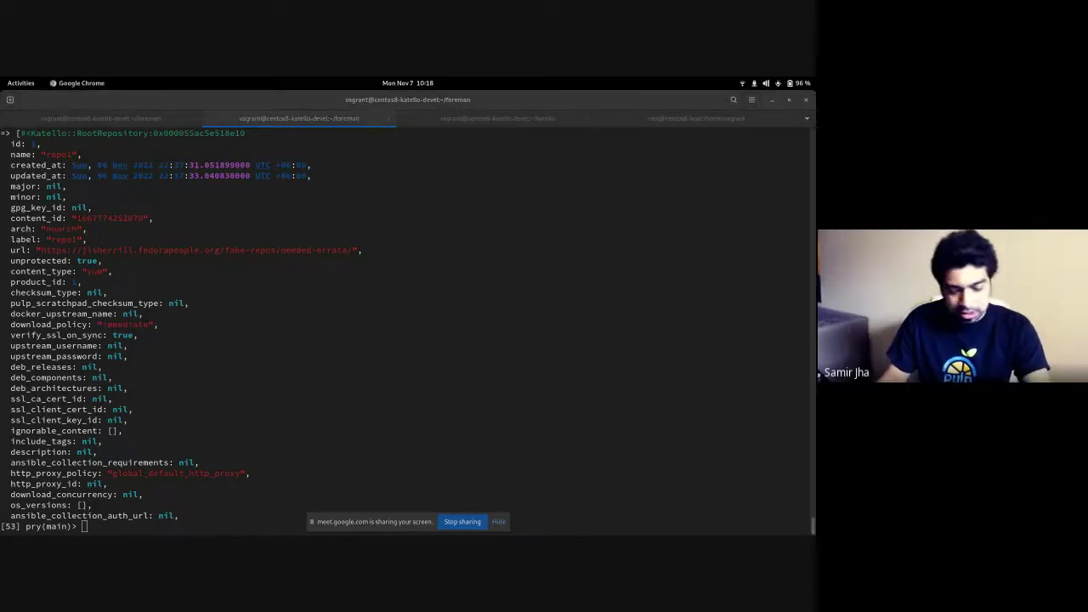
{"action": "left_click", "coordinate": [162, 531]}
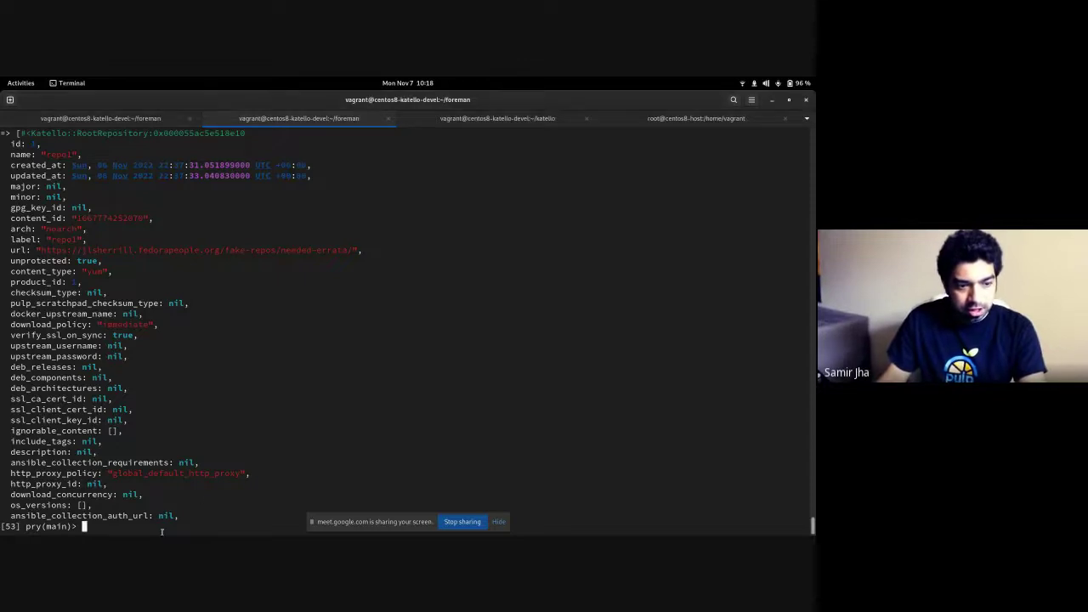
Step: Run Katello::RootRepository.yum_type.first.repositories and look through the returned repository records, then close the output
{"action": "key", "text": "Up"}
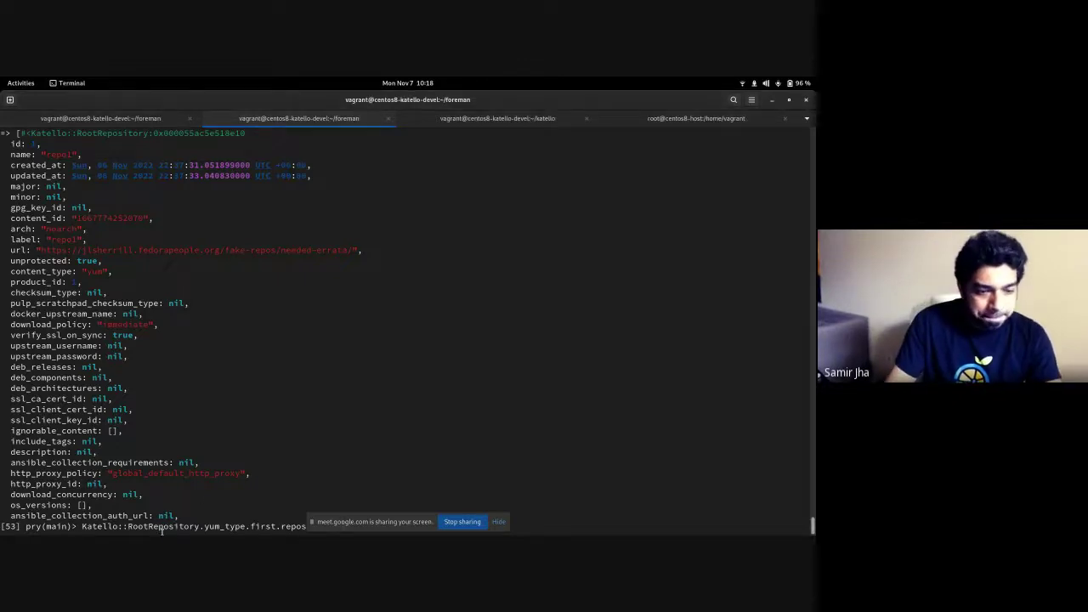
{"action": "key", "text": "Return"}
{"action": "scroll", "coordinate": [162, 255], "scroll_direction": "up", "scroll_amount": 4}
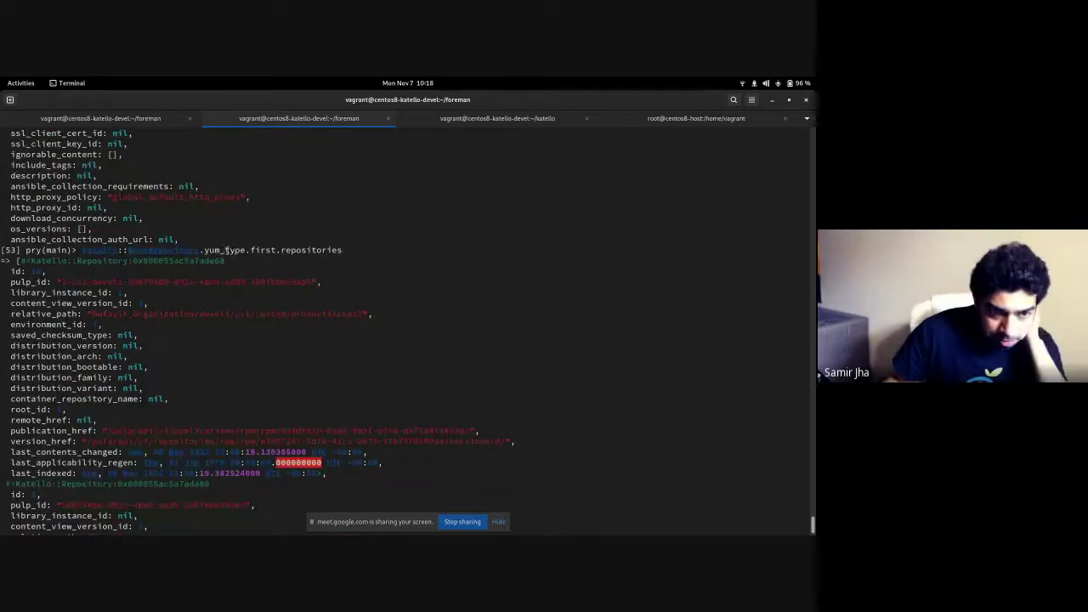
{"action": "double_click", "coordinate": [224, 249]}
{"action": "double_click", "coordinate": [224, 250]}
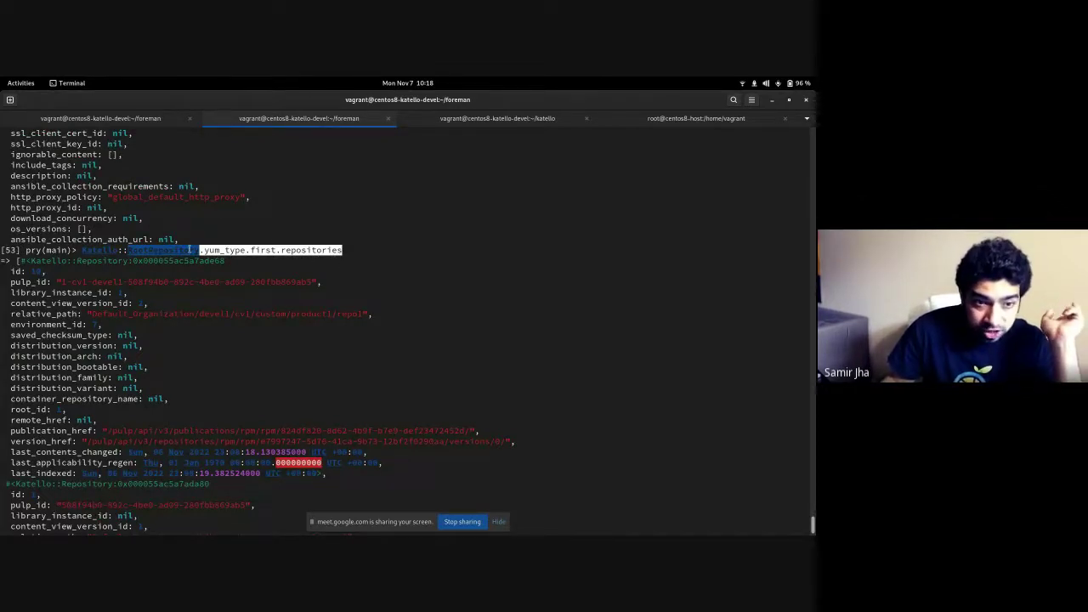
{"action": "scroll", "coordinate": [230, 263], "scroll_direction": "down", "scroll_amount": 3}
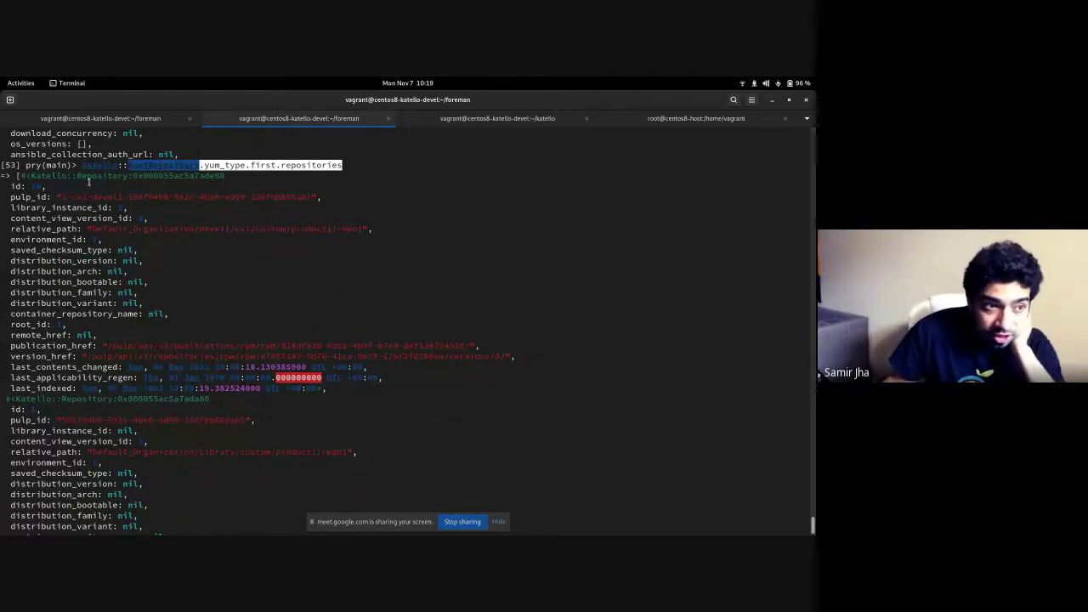
{"action": "scroll", "coordinate": [144, 220], "scroll_direction": "down", "scroll_amount": 2}
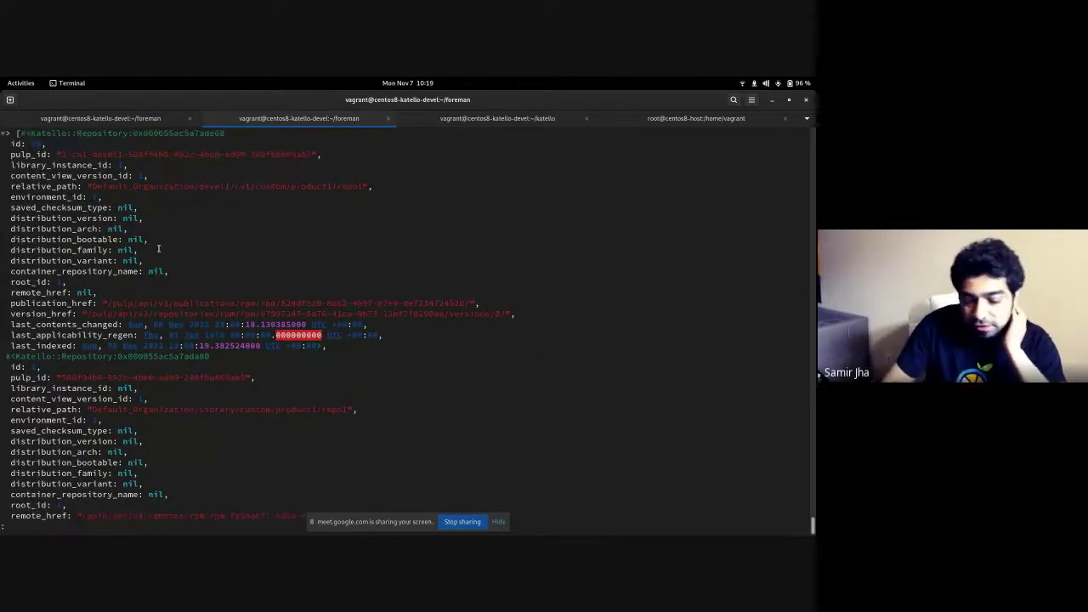
{"action": "scroll", "coordinate": [158, 249], "scroll_direction": "down", "scroll_amount": 1}
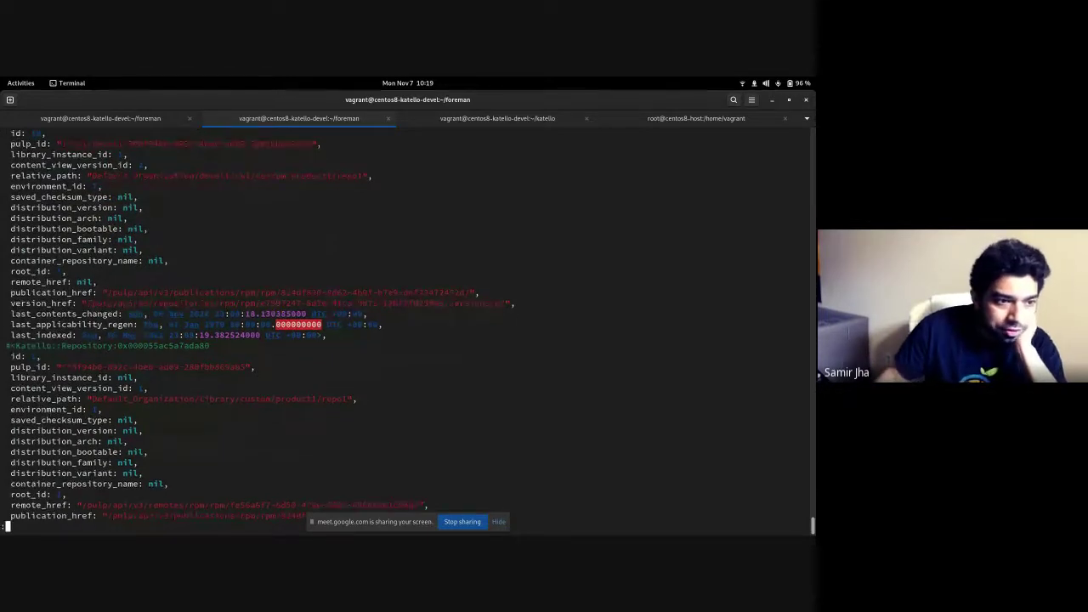
{"action": "scroll", "coordinate": [148, 244], "scroll_direction": "up", "scroll_amount": 2}
{"action": "scroll", "coordinate": [149, 244], "scroll_direction": "up", "scroll_amount": 4}
{"action": "scroll", "coordinate": [266, 434], "scroll_direction": "down", "scroll_amount": 6}
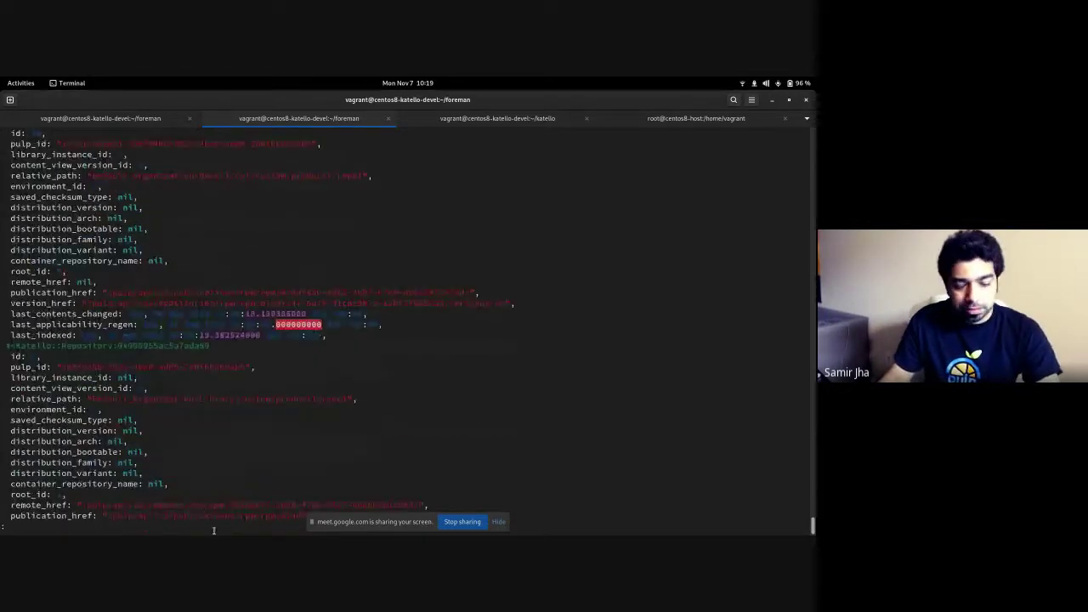
{"action": "key", "text": "q"}
Step: Count the repositories with Katello::RootRepository.yum_type.first.repositories.count, hide the screen-sharing notice and recall the command at the prompt
{"action": "key", "text": "Up"}
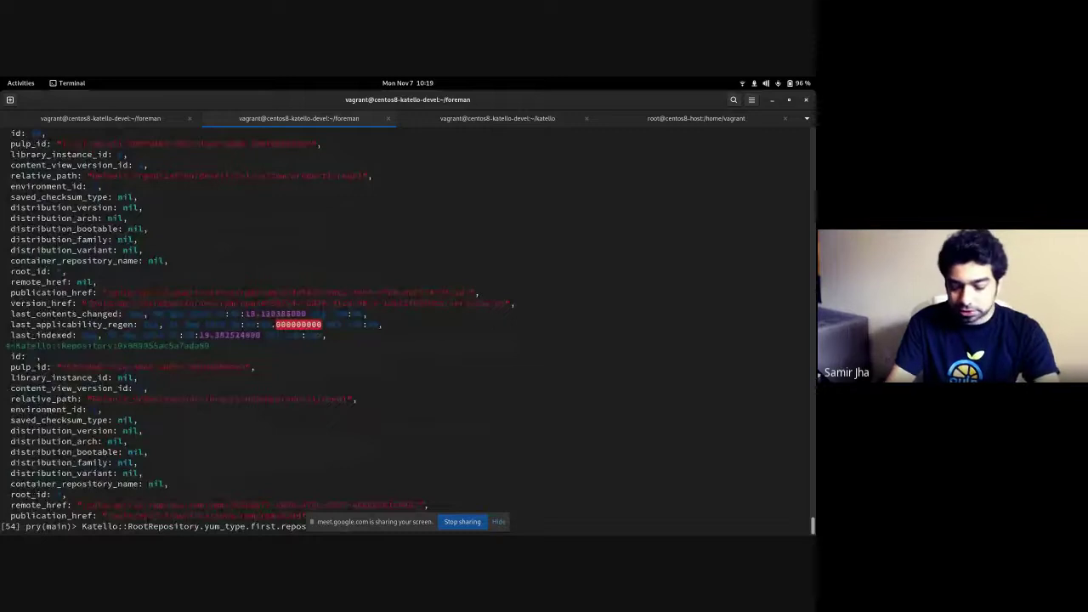
{"action": "key", "text": "Return"}
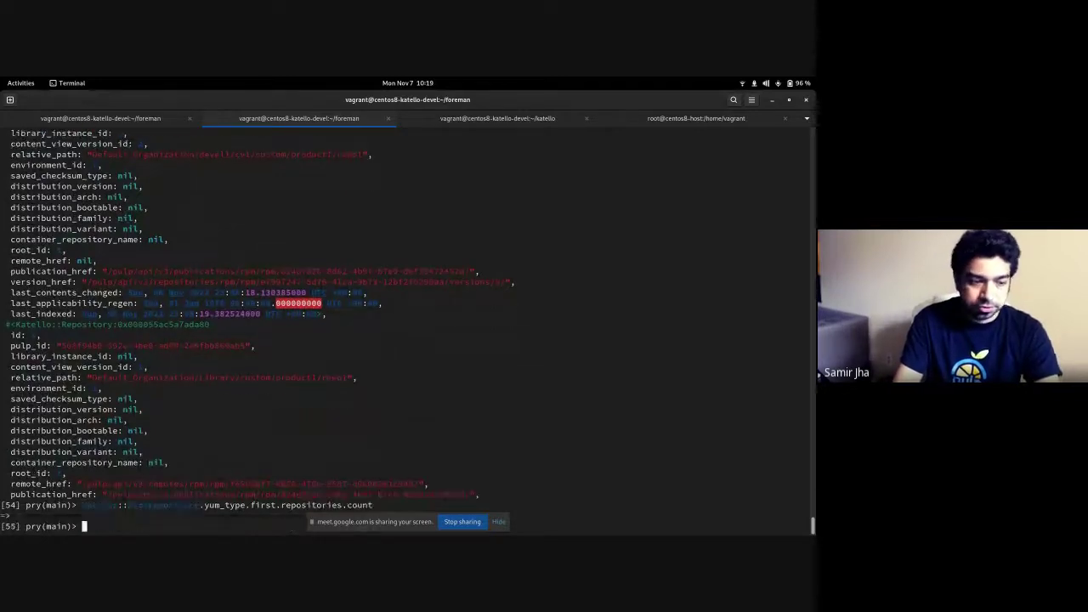
{"action": "left_click", "coordinate": [498, 522]}
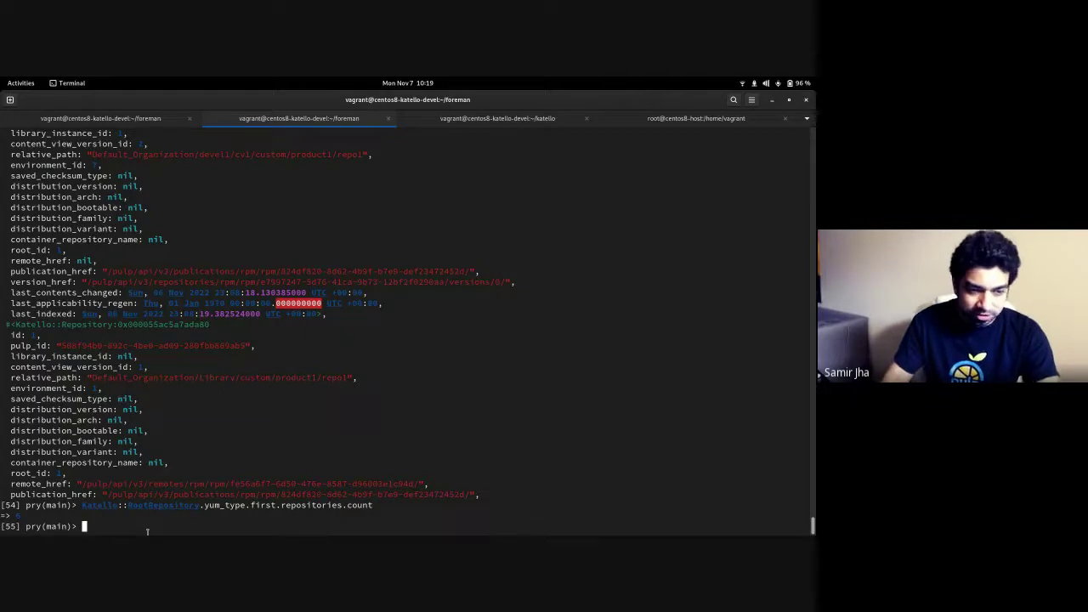
{"action": "key", "text": "Up"}
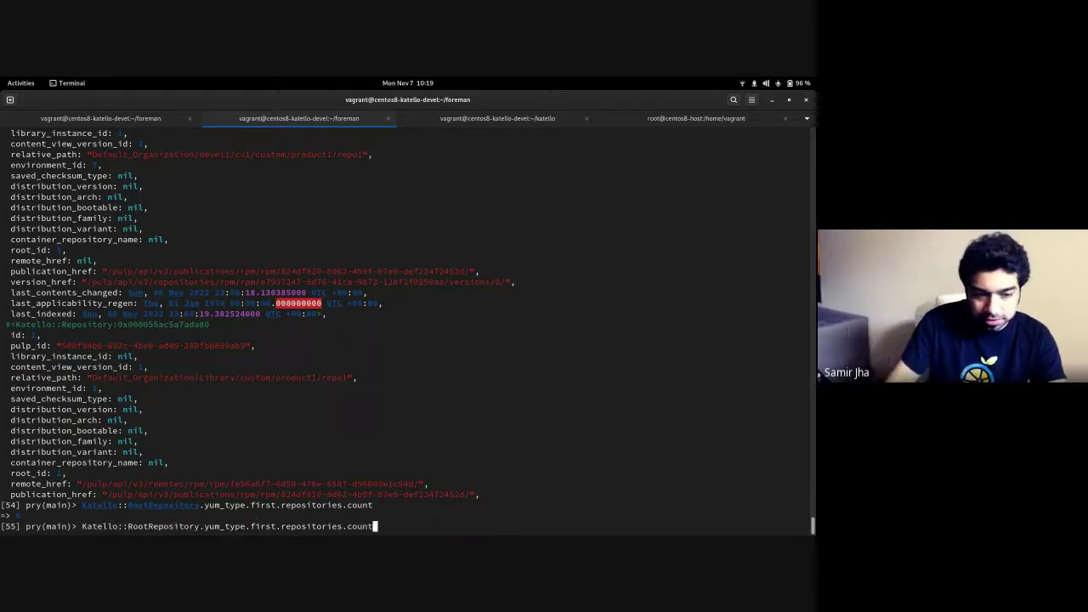
Step: Switch to Chrome, open product1's repositories in a new tab beside the content view tab, and check the type of repo1
{"action": "key", "text": "alt+Tab"}
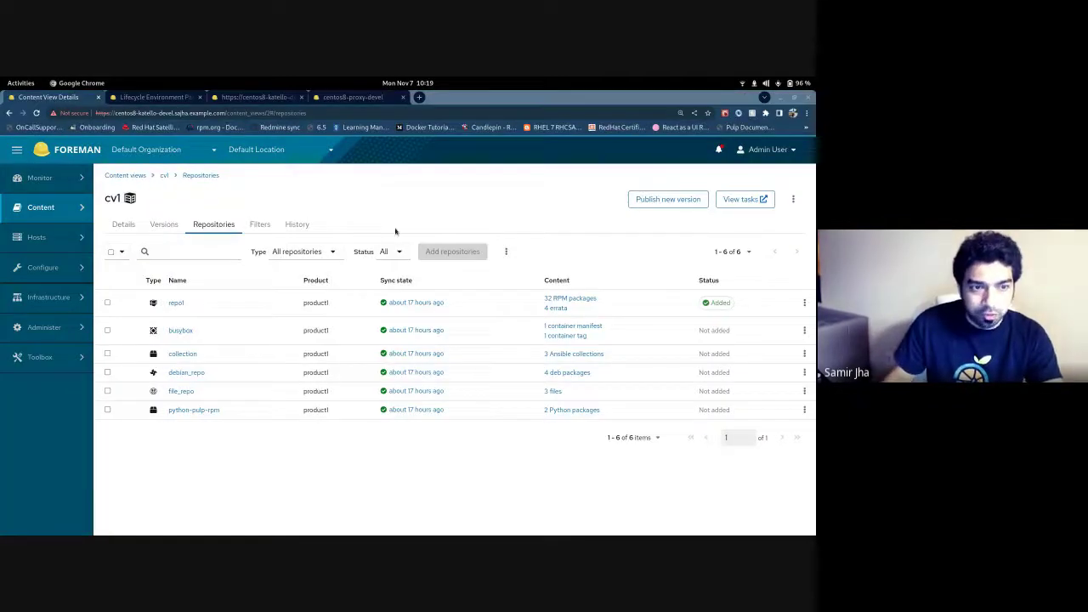
{"action": "mouse_move", "coordinate": [85, 213]}
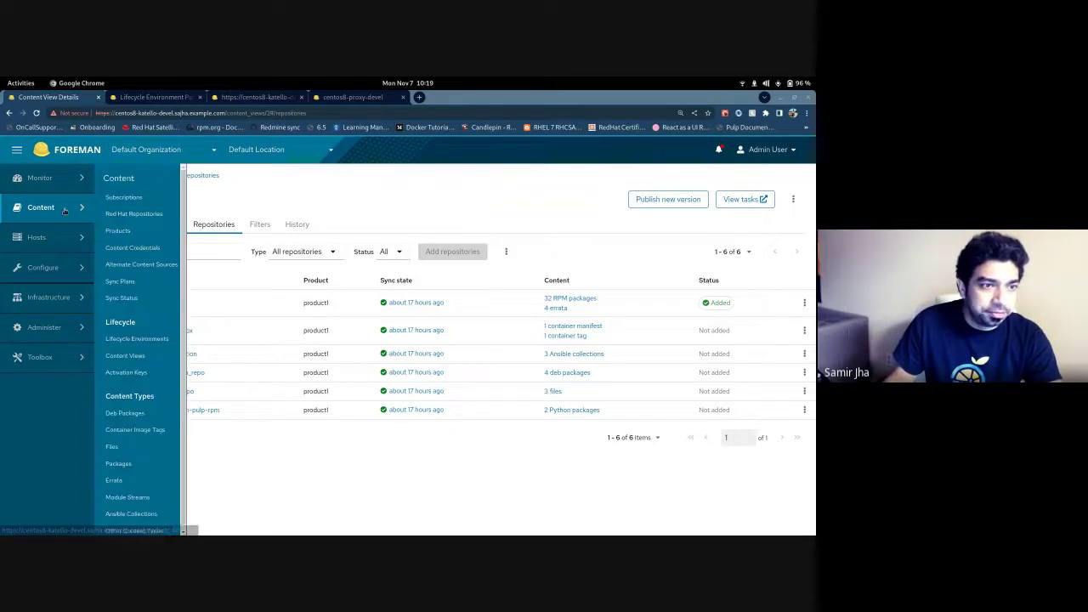
{"action": "right_click", "coordinate": [122, 230]}
{"action": "left_click", "coordinate": [143, 239]}
{"action": "left_click", "coordinate": [264, 96]}
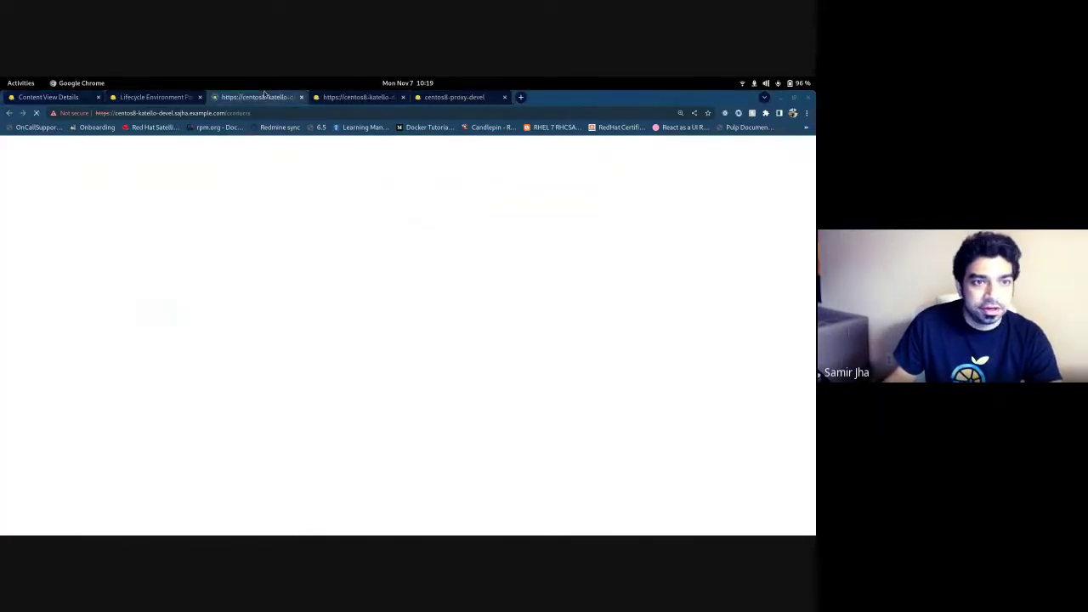
{"action": "left_click_drag", "start_coordinate": [242, 102], "coordinate": [144, 98]}
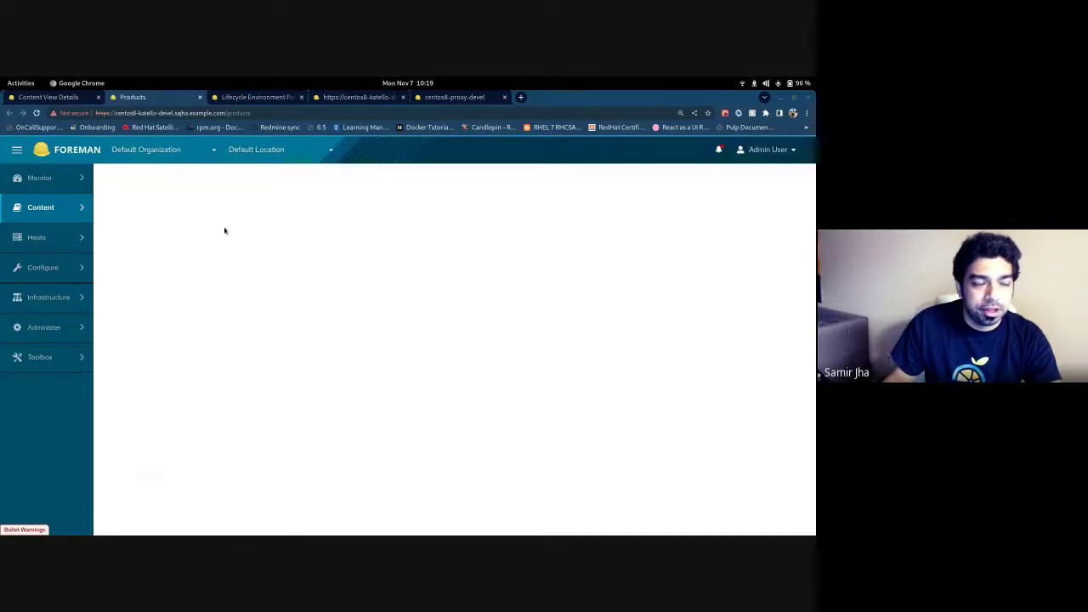
{"action": "left_click", "coordinate": [132, 254]}
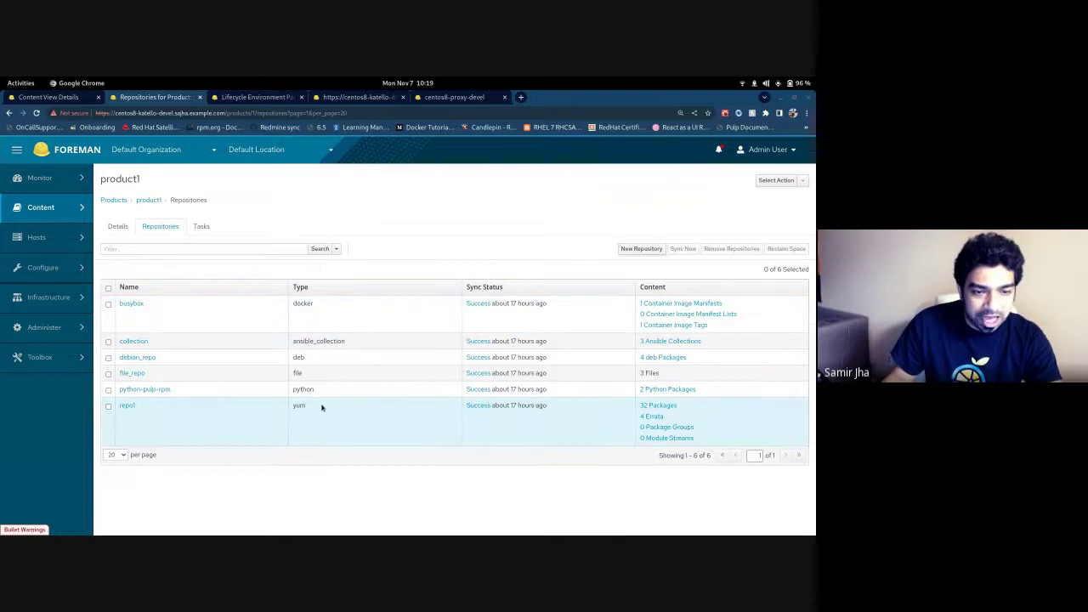
{"action": "left_click_drag", "start_coordinate": [321, 406], "coordinate": [286, 408]}
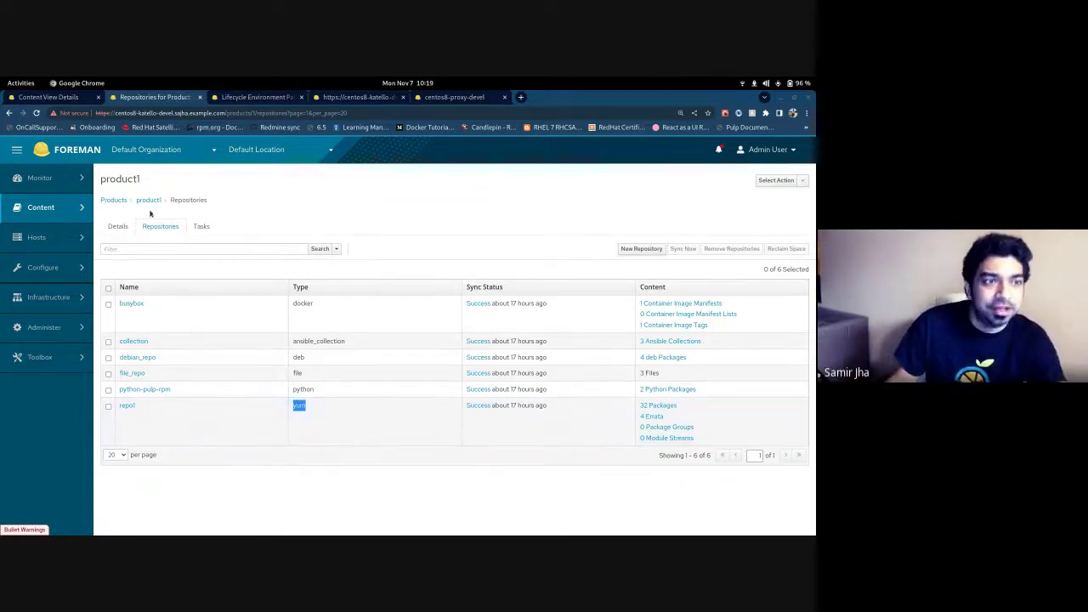
Step: Review cv1's versions and their lifecycle environments, and switch back to the Terminal window
{"action": "left_click", "coordinate": [75, 97]}
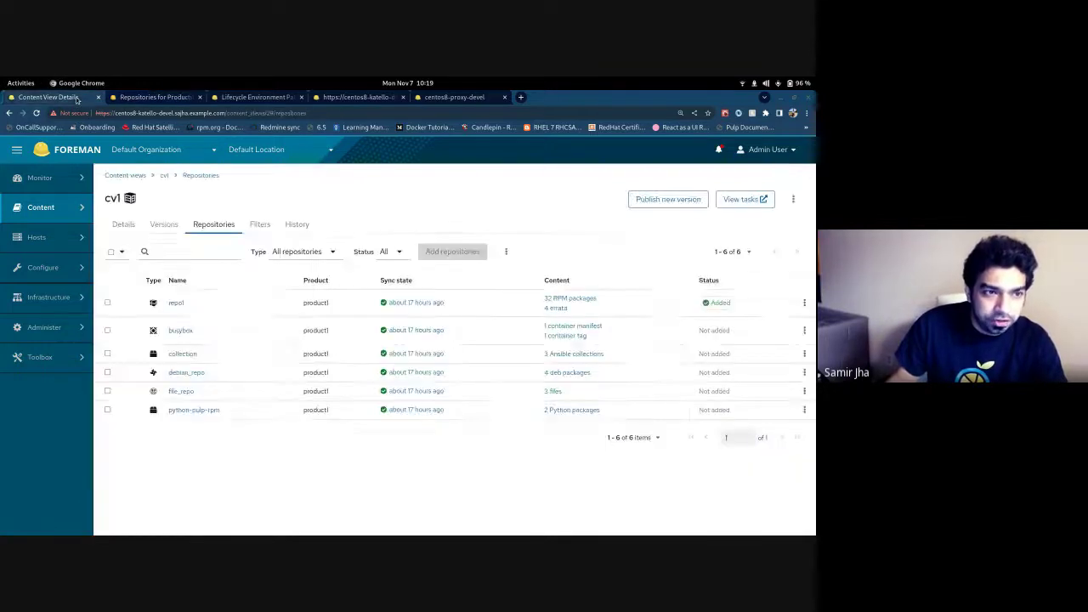
{"action": "left_click", "coordinate": [170, 231]}
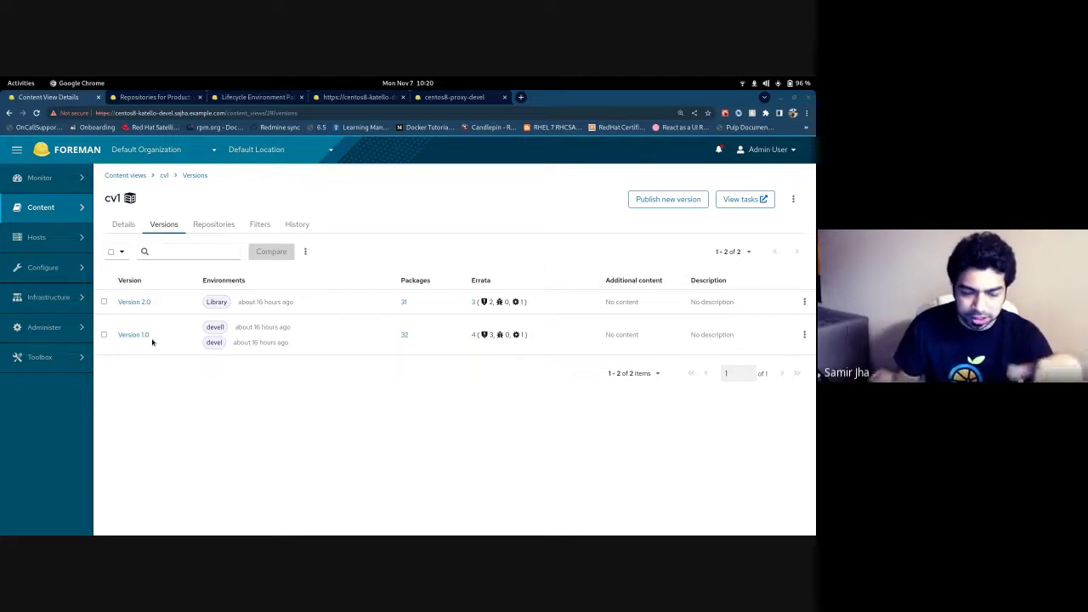
{"action": "key", "text": "alt+Tab"}
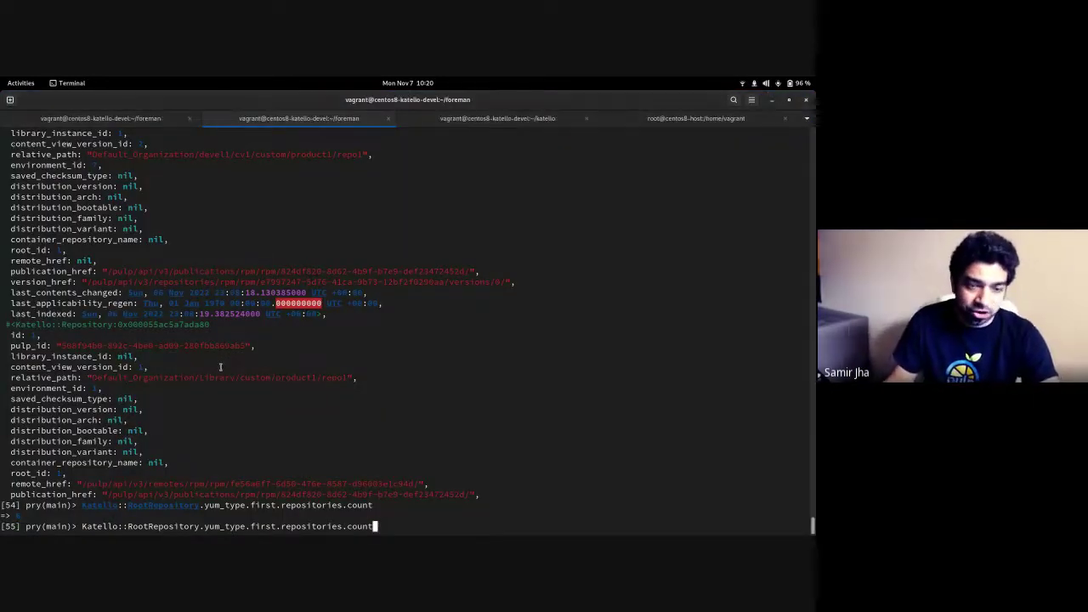
{"action": "key", "text": "alt+Tab"}
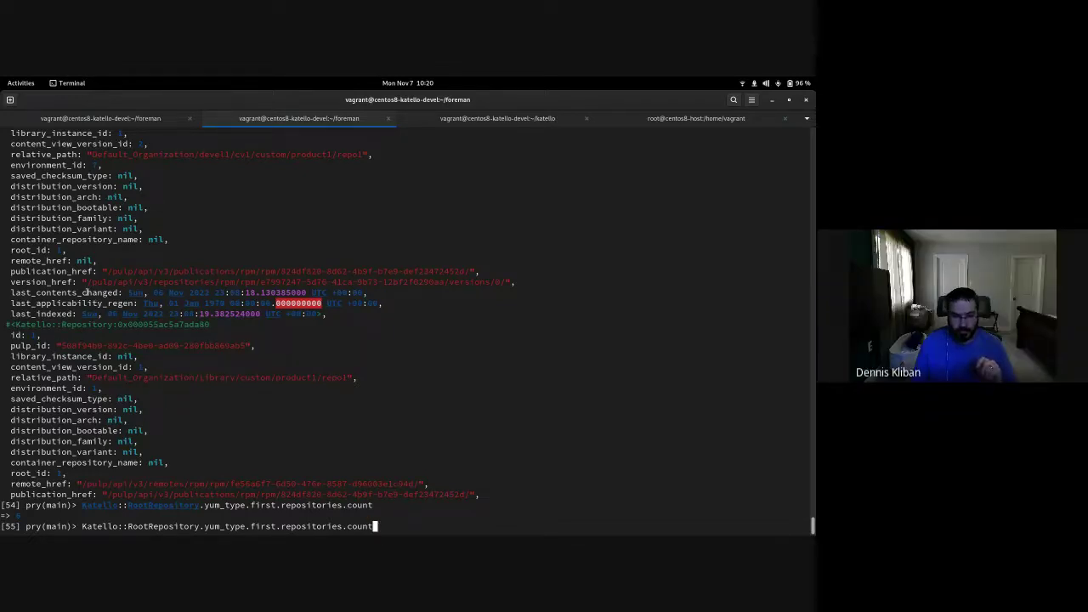
Step: Examine the version_href and publication_href of the devel1 copy of repo1 in the console output
{"action": "double_click", "coordinate": [200, 281]}
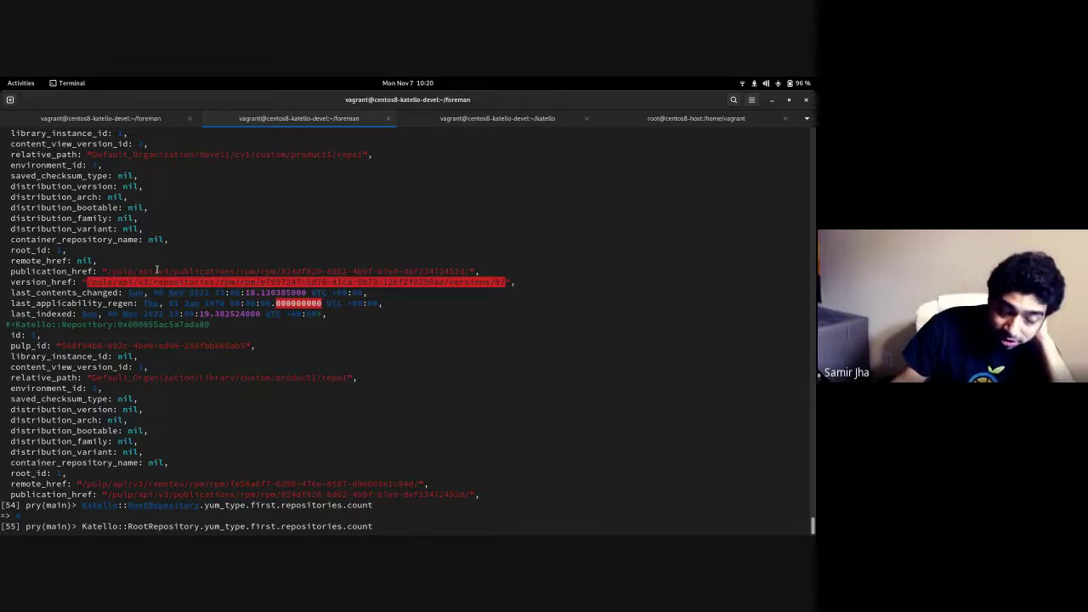
{"action": "double_click", "coordinate": [155, 271]}
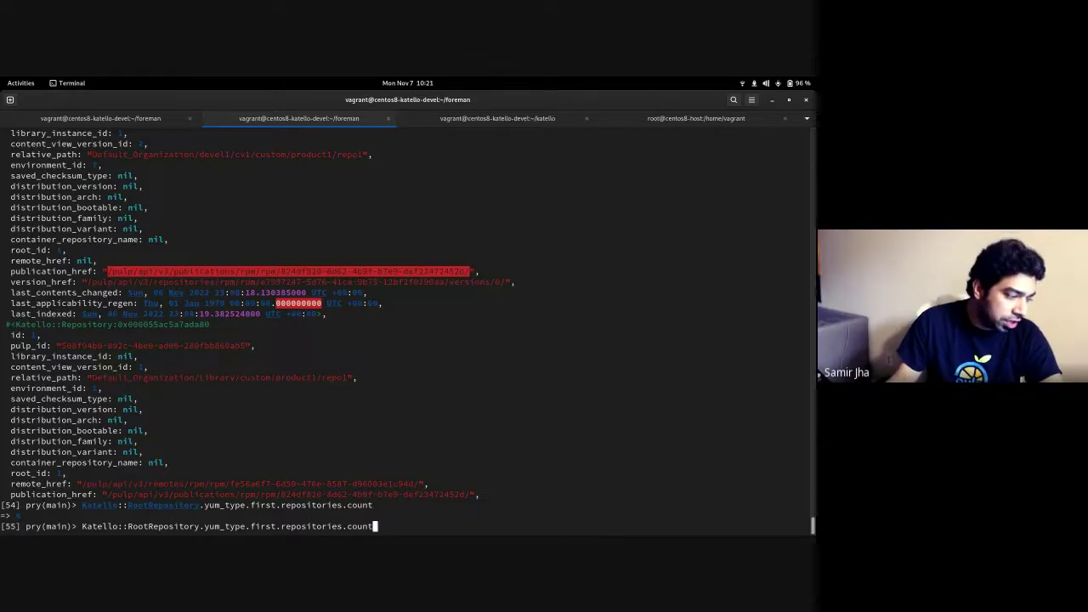
{"action": "key", "text": "alt+Tab"}
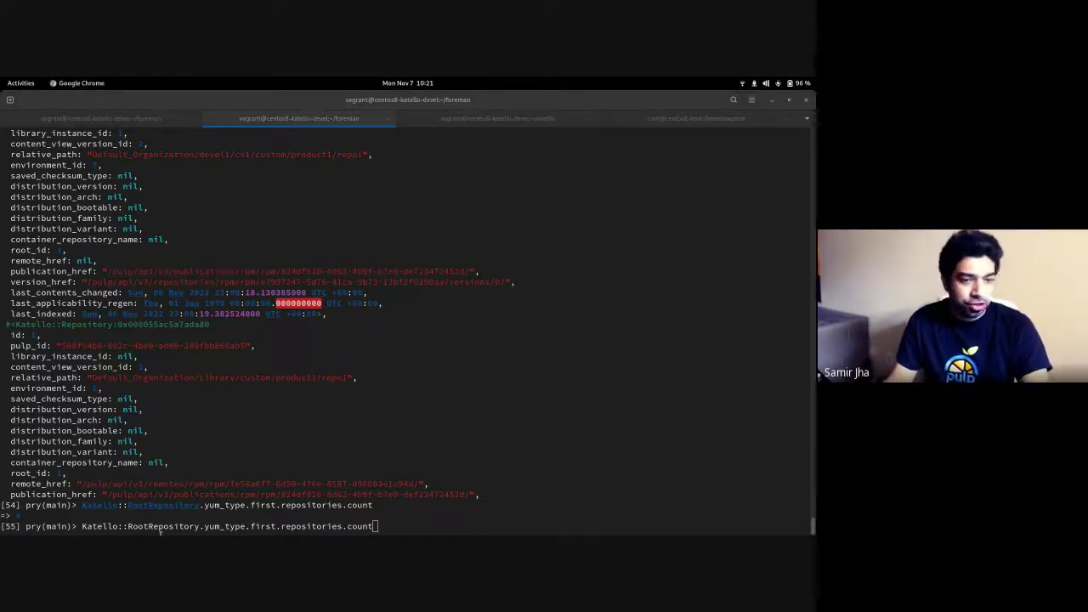
Step: Clear the recalled command and run Katello::Pulp3::DistributionReference.where(repository_id: Katello::RootRepository.yum_type.first.repositories) in the console
{"action": "left_click", "coordinate": [395, 532]}
{"action": "key", "text": "BackSpace"}
{"action": "key", "text": "BackSpace"}
{"action": "key", "text": "BackSpace"}
{"action": "key", "text": "BackSpace"}
{"action": "key", "text": "BackSpace"}
{"action": "key", "text": "BackSpace"}
{"action": "key", "text": "BackSpace"}
{"action": "key", "text": "BackSpace"}
{"action": "key", "text": "BackSpace"}
{"action": "key", "text": "BackSpace"}
{"action": "key", "text": "BackSpace"}
{"action": "key", "text": "BackSpace"}
{"action": "key", "text": "BackSpace"}
{"action": "key", "text": "BackSpace"}
{"action": "key", "text": "BackSpace"}
{"action": "key", "text": "BackSpace"}
{"action": "key", "text": "BackSpace"}
{"action": "key", "text": "BackSpace"}
{"action": "key", "text": "BackSpace"}
{"action": "key", "text": "BackSpace"}
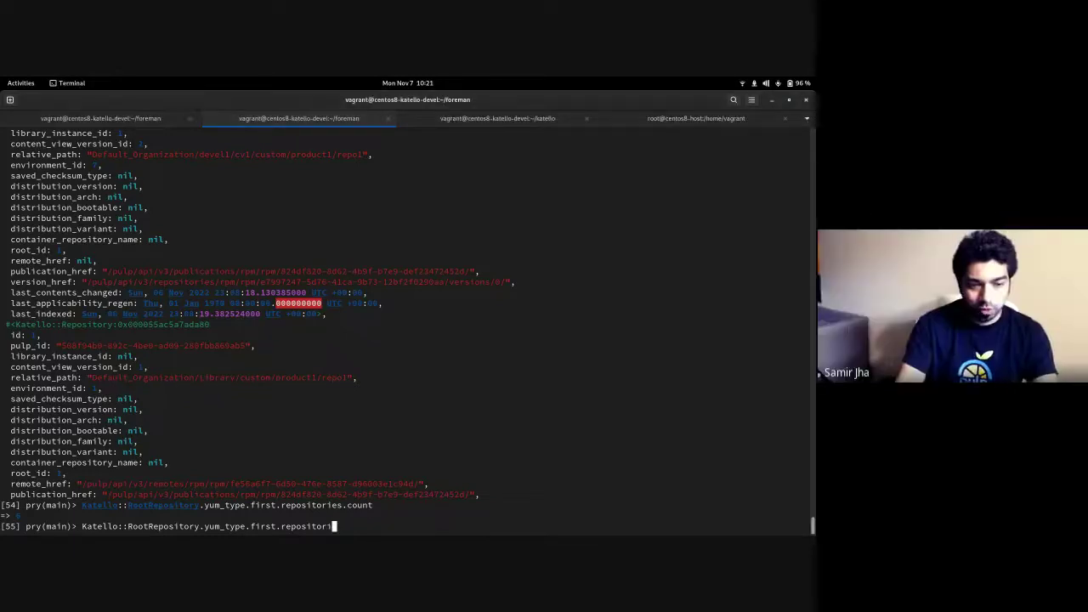
{"action": "key", "text": "BackSpace"}
{"action": "key", "text": "BackSpace"}
{"action": "key", "text": "BackSpace"}
{"action": "key", "text": "BackSpace"}
{"action": "key", "text": "BackSpace"}
{"action": "key", "text": "BackSpace"}
{"action": "key", "text": "BackSpace"}
{"action": "key", "text": "BackSpace"}
{"action": "key", "text": "BackSpace"}
{"action": "key", "text": "BackSpace"}
{"action": "key", "text": "BackSpace"}
{"action": "key", "text": "BackSpace"}
{"action": "key", "text": "BackSpace"}
{"action": "key", "text": "BackSpace"}
{"action": "key", "text": "BackSpace"}
{"action": "key", "text": "BackSpace"}
{"action": "key", "text": "BackSpace"}
{"action": "key", "text": "BackSpace"}
{"action": "key", "text": "BackSpace"}
{"action": "key", "text": "BackSpace"}
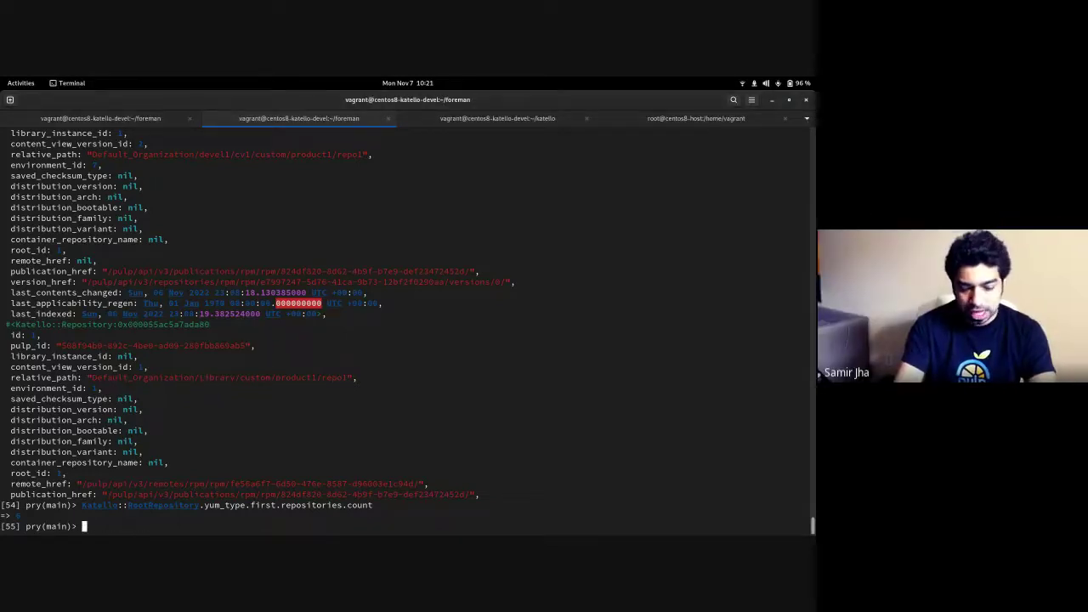
{"action": "type", "text": "Katello::Pulp3::DistributionReference.where(repository_id: Katello::RootRepository.yum_type.first.repositories)"}
{"action": "key", "text": "Return"}
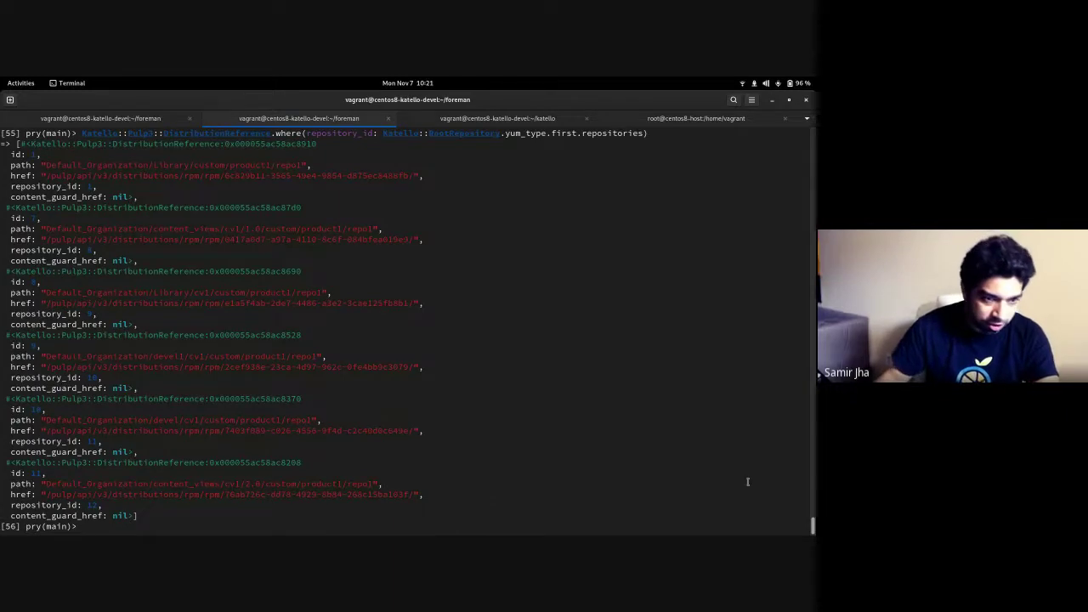
Step: Examine the distribution path of the Library cv1 copy of repo1 in the distribution reference output
{"action": "scroll", "coordinate": [211, 292], "scroll_direction": "up", "scroll_amount": 3}
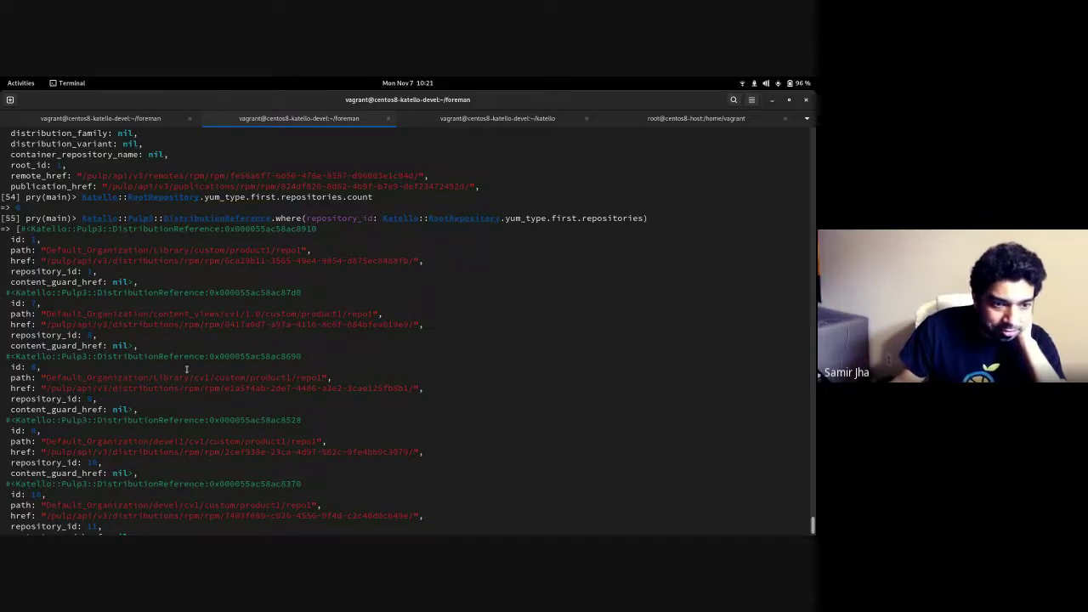
{"action": "double_click", "coordinate": [71, 378]}
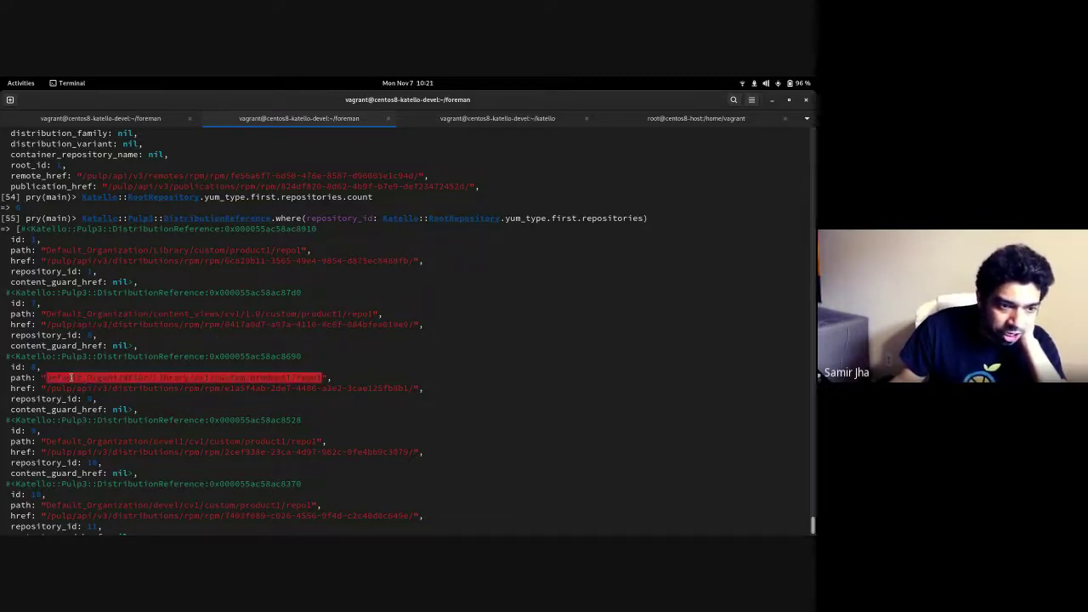
{"action": "left_click", "coordinate": [177, 377]}
{"action": "left_click_drag", "start_coordinate": [188, 377], "coordinate": [249, 379]}
{"action": "left_click", "coordinate": [212, 378]}
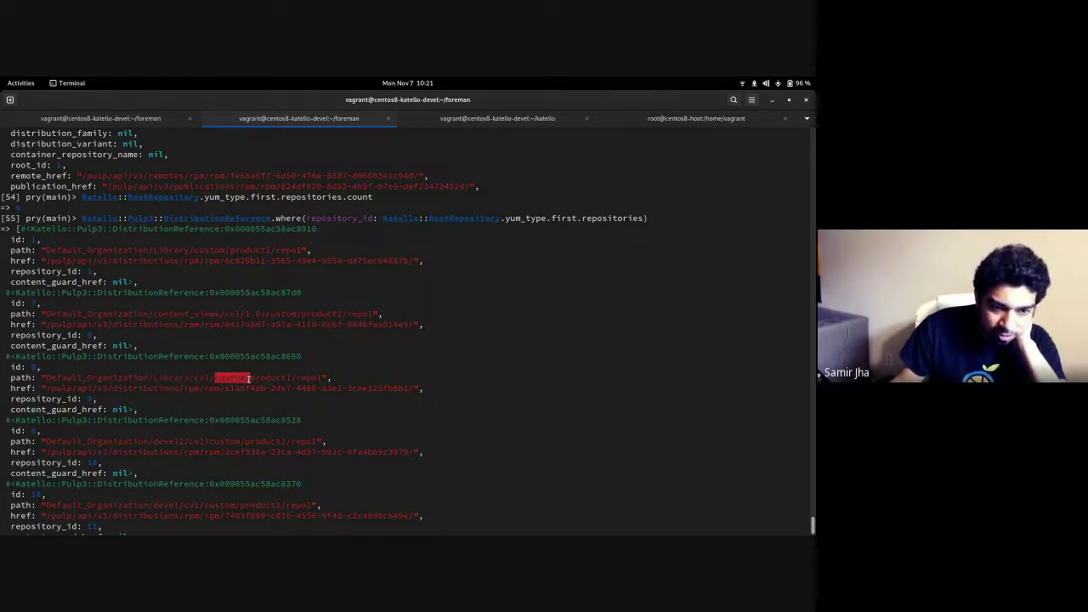
{"action": "double_click", "coordinate": [246, 378]}
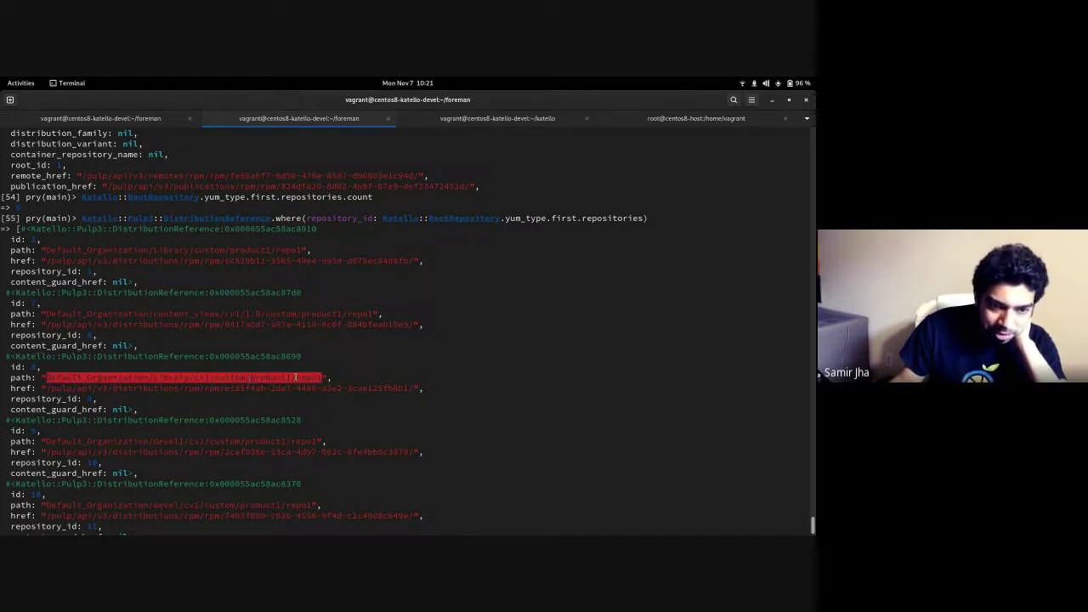
{"action": "left_click", "coordinate": [296, 377]}
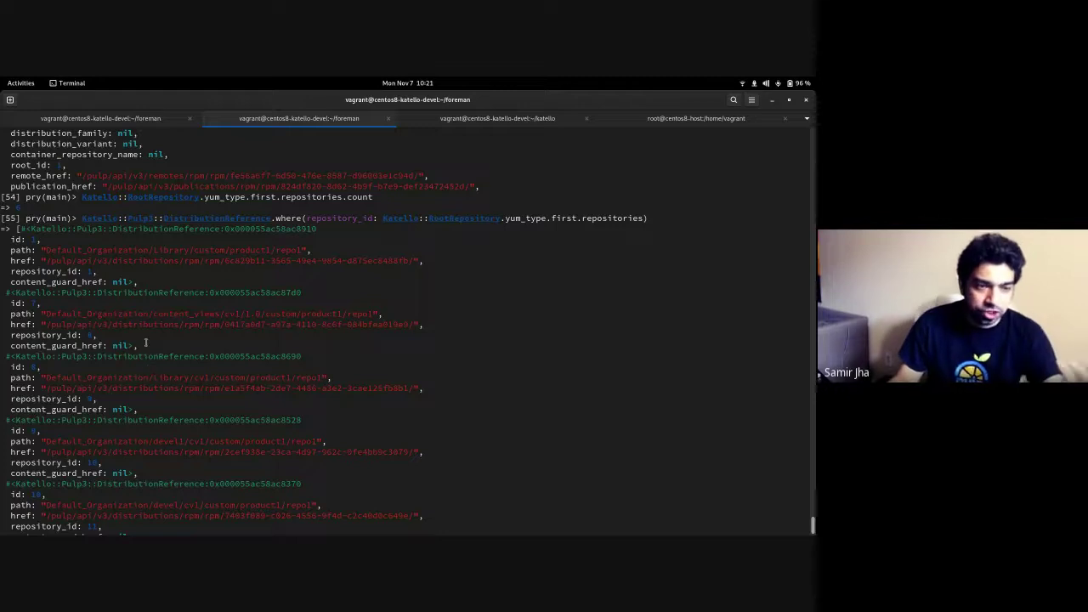
{"action": "scroll", "coordinate": [204, 459], "scroll_direction": "down", "scroll_amount": 3}
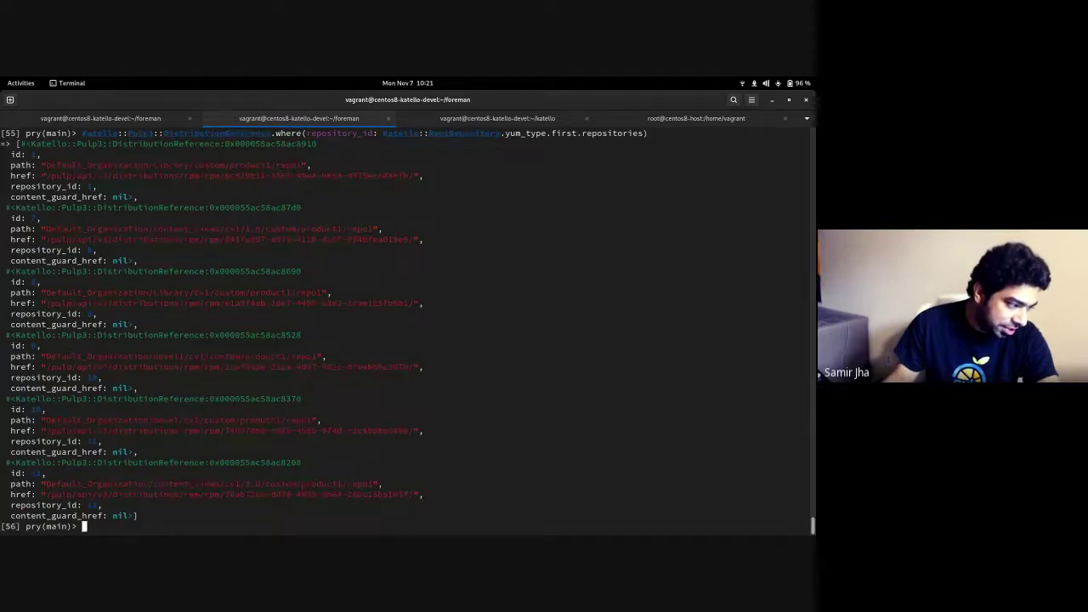
Step: Run Katello::RootRepository.yum_type.first.repositories.pluck(:publication_href).uniq in the console and highlight the returned publication hrefs
{"action": "key", "text": "alt+Tab"}
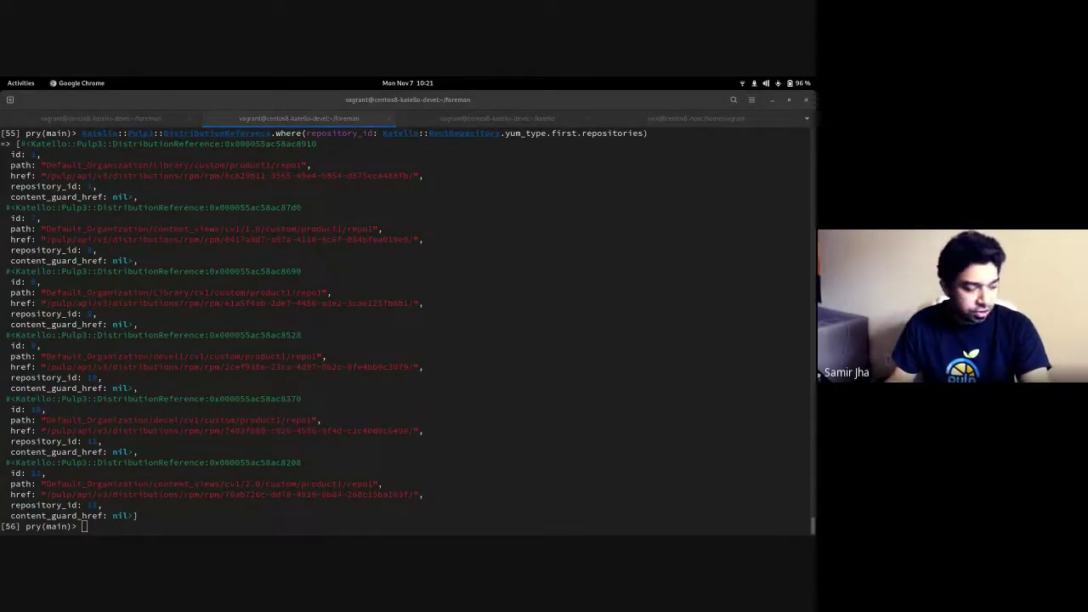
{"action": "left_click", "coordinate": [200, 524]}
{"action": "type", "text": "Katello::RootRepository.yum_type.first.repositories.pluck(:publication_href).uniq"}
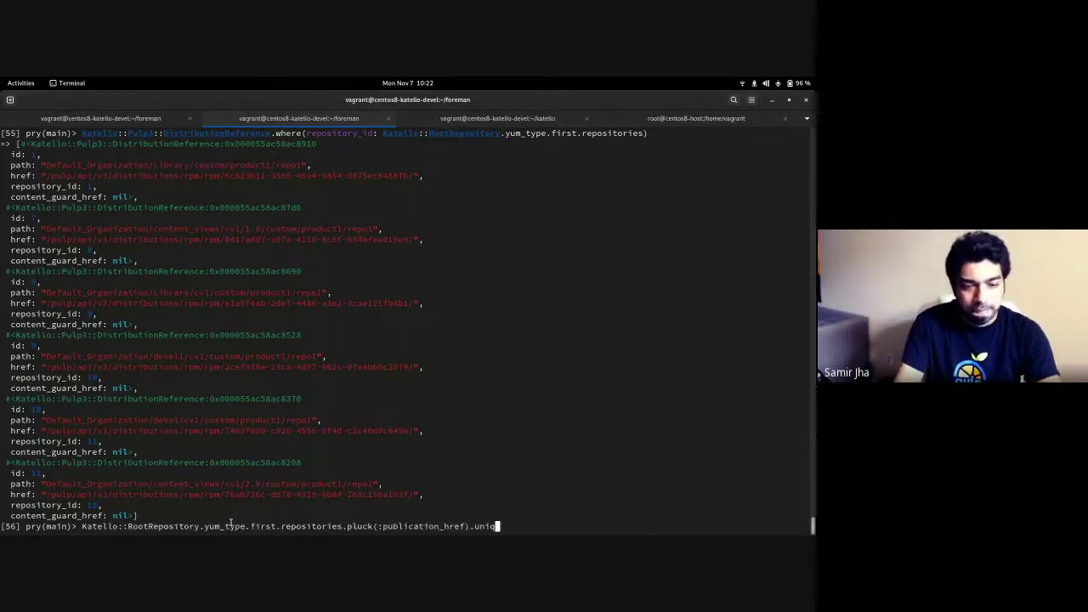
{"action": "key", "text": "Return"}
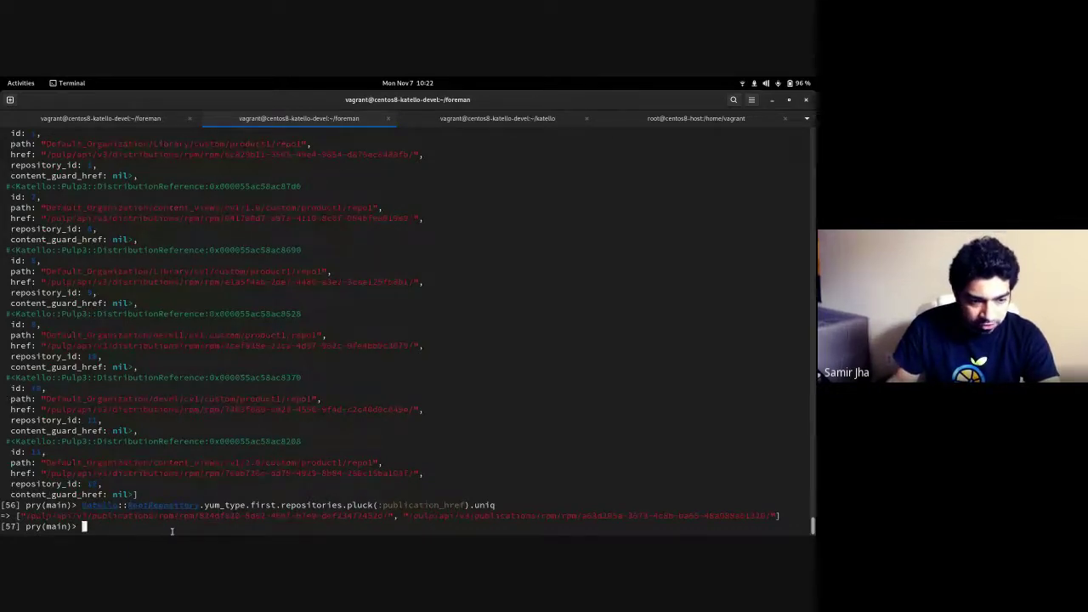
{"action": "left_click_drag", "start_coordinate": [26, 516], "coordinate": [769, 516]}
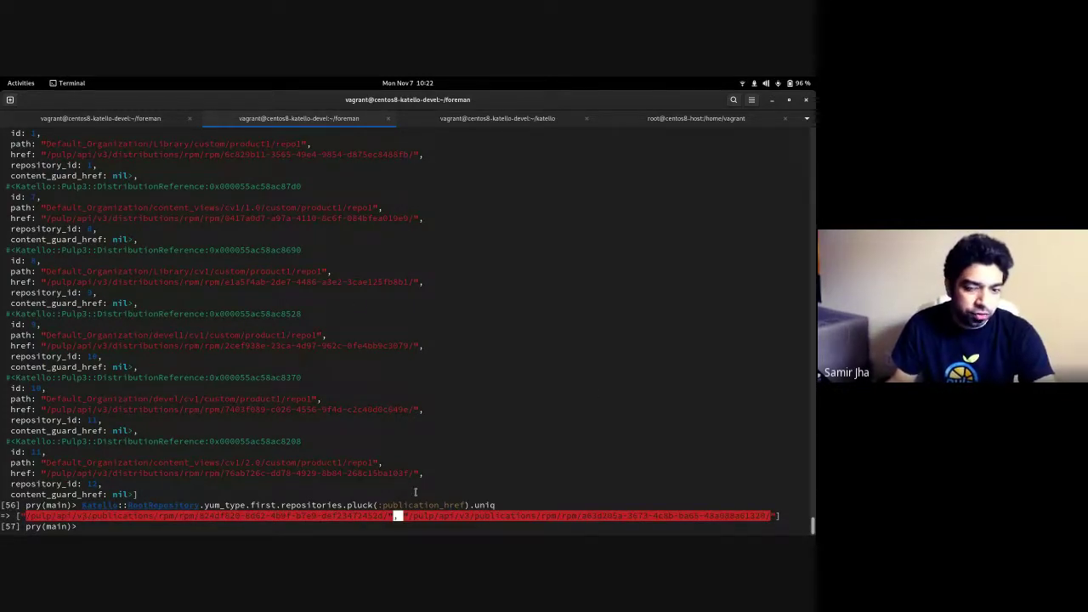
Step: Switch to Chrome, review cv1's versions and the details of product1's repo1, and return to the Terminal window
{"action": "key", "text": "alt+Tab"}
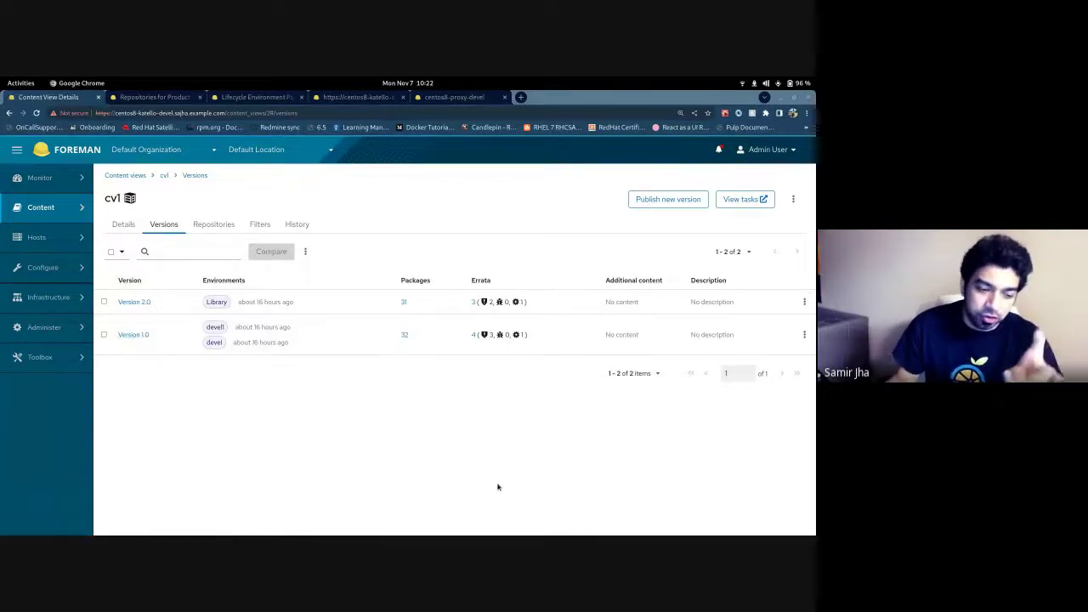
{"action": "left_click", "coordinate": [160, 98]}
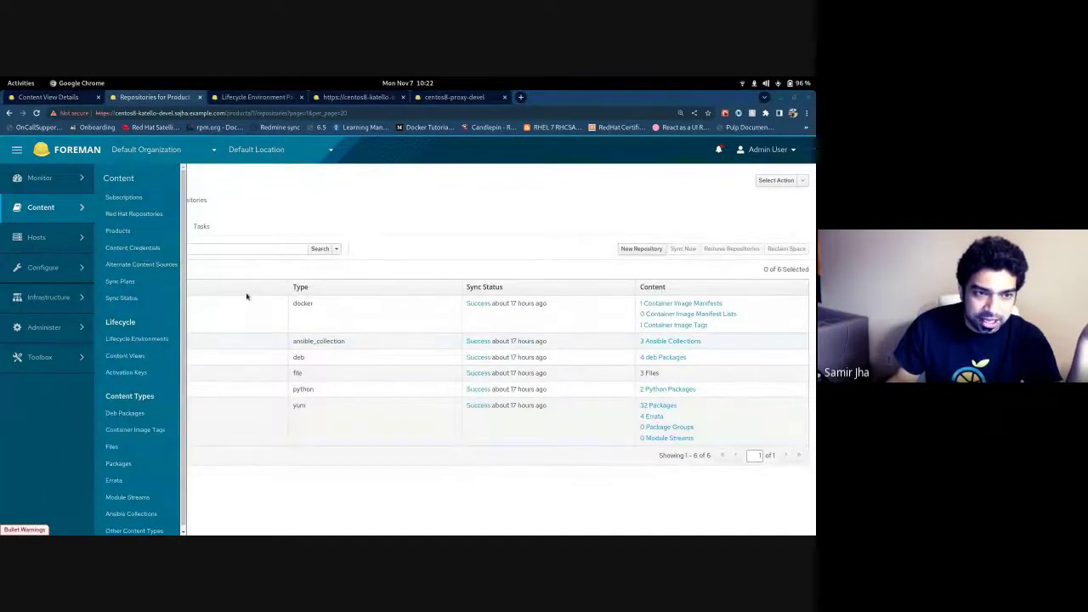
{"action": "left_click", "coordinate": [118, 230]}
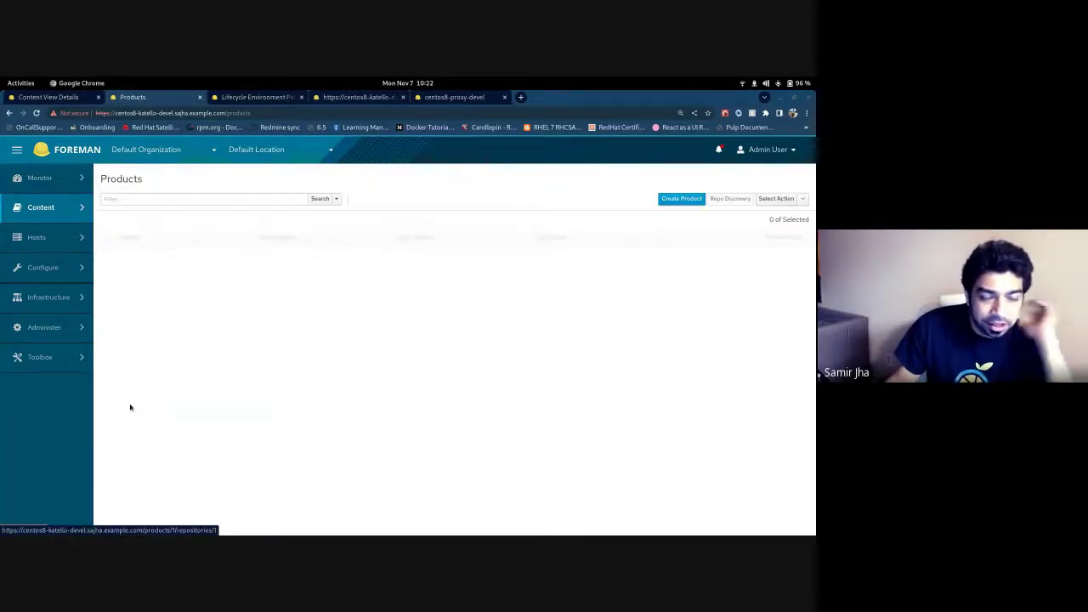
{"action": "left_click", "coordinate": [136, 258]}
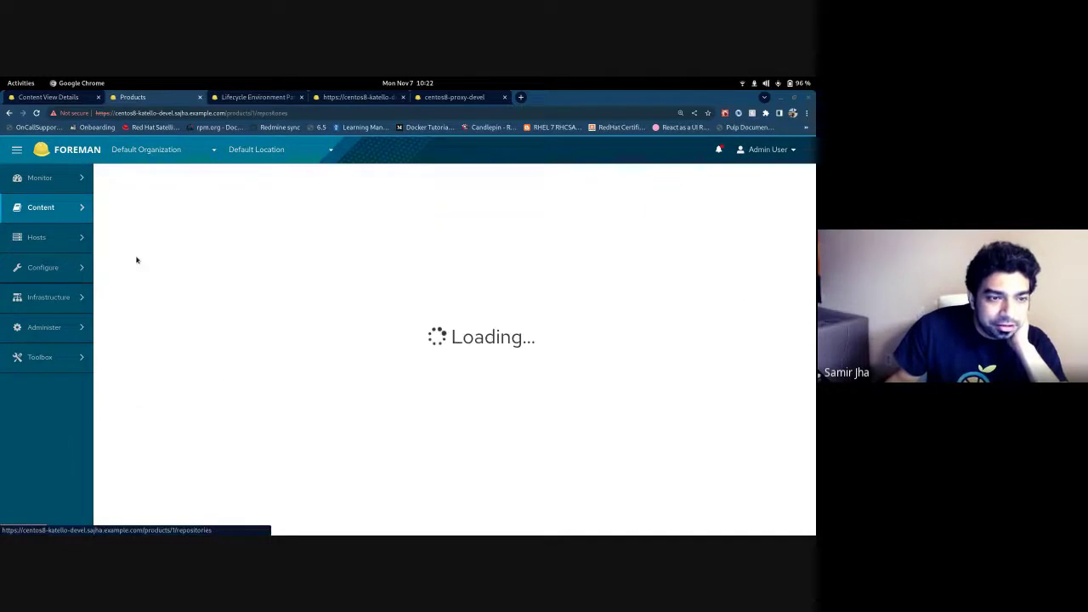
{"action": "left_click", "coordinate": [130, 408]}
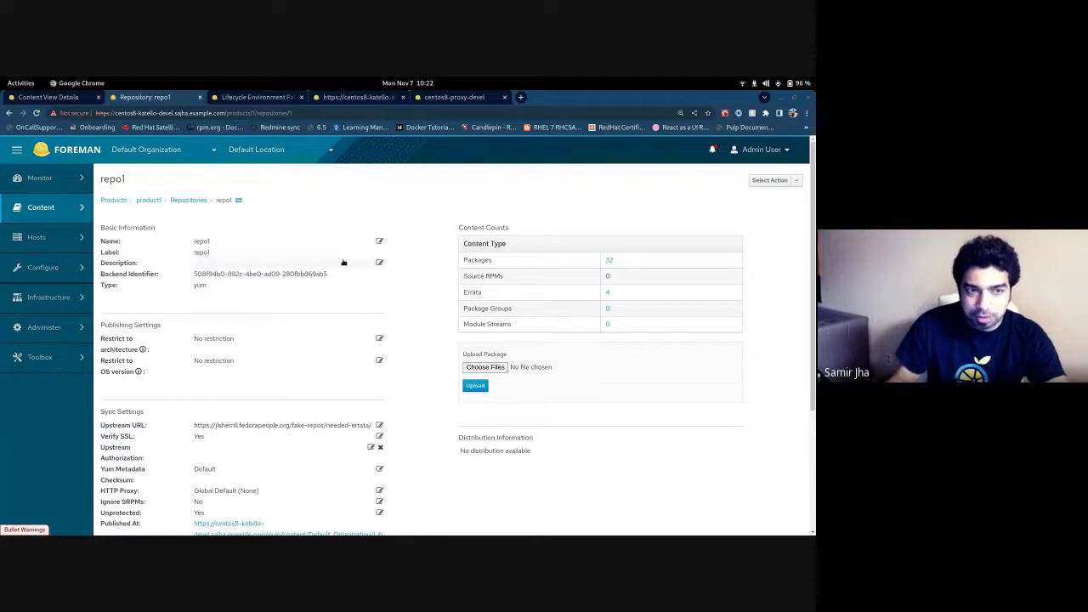
{"action": "left_click", "coordinate": [51, 97]}
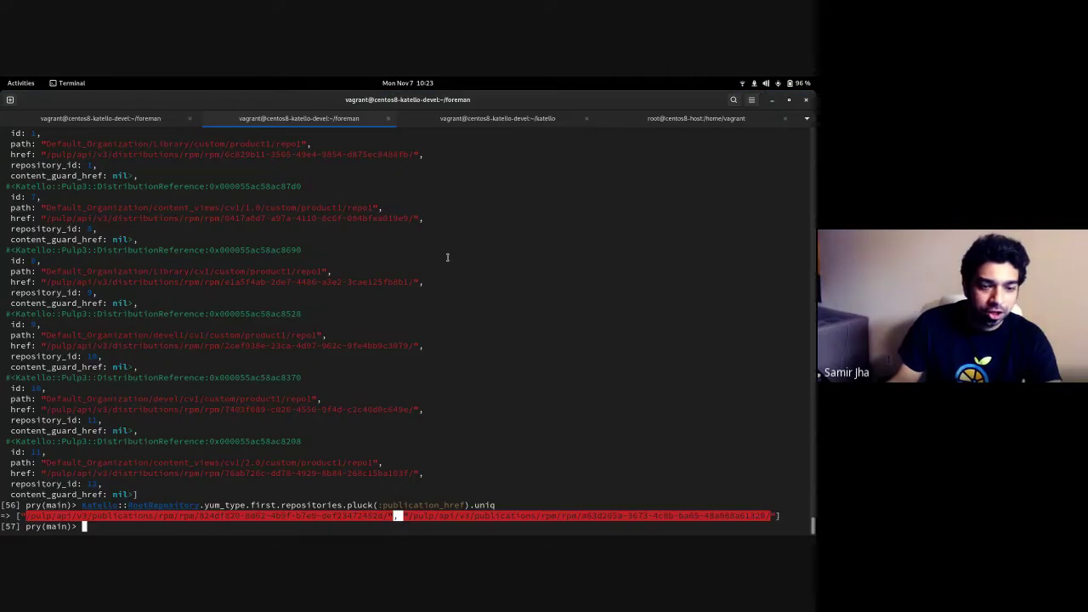
{"action": "key", "text": "alt+Tab"}
{"action": "left_click", "coordinate": [391, 516]}
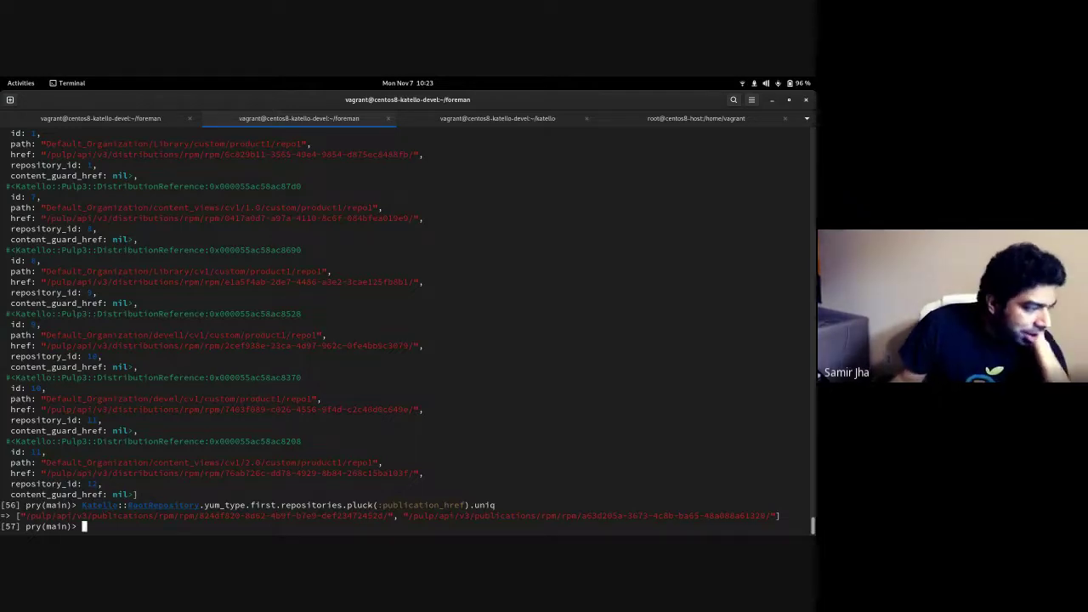
Step: Switch to the Content management demo slide in Google Slides, review the agenda, and return to the Foreman window in Chrome
{"action": "key", "text": "alt+Tab"}
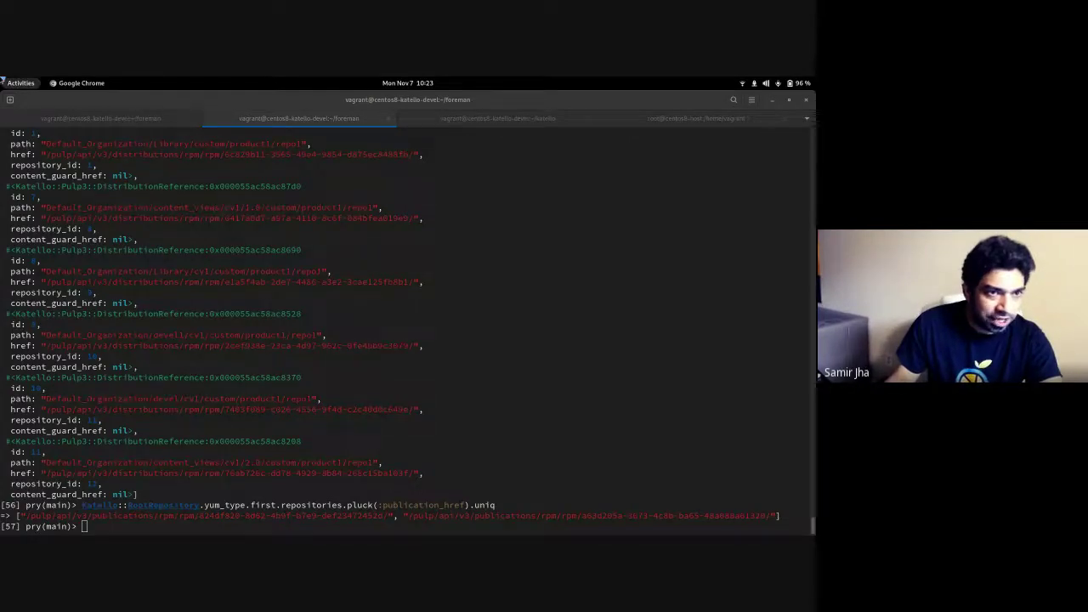
{"action": "mouse_move", "coordinate": [2, 81]}
{"action": "left_click", "coordinate": [488, 389]}
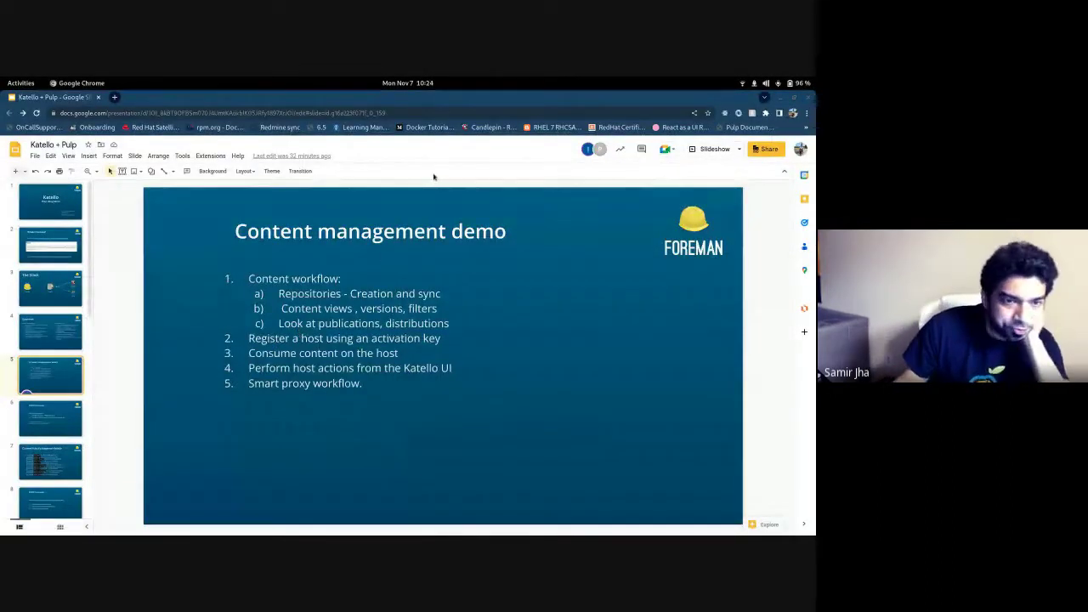
{"action": "key", "text": "super"}
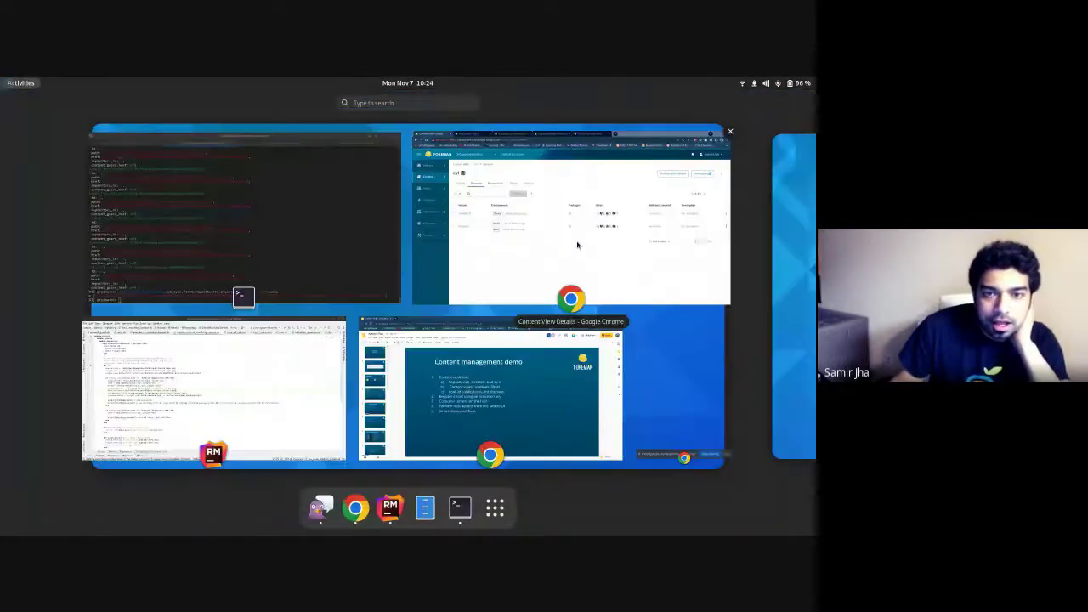
{"action": "left_click", "coordinate": [576, 243]}
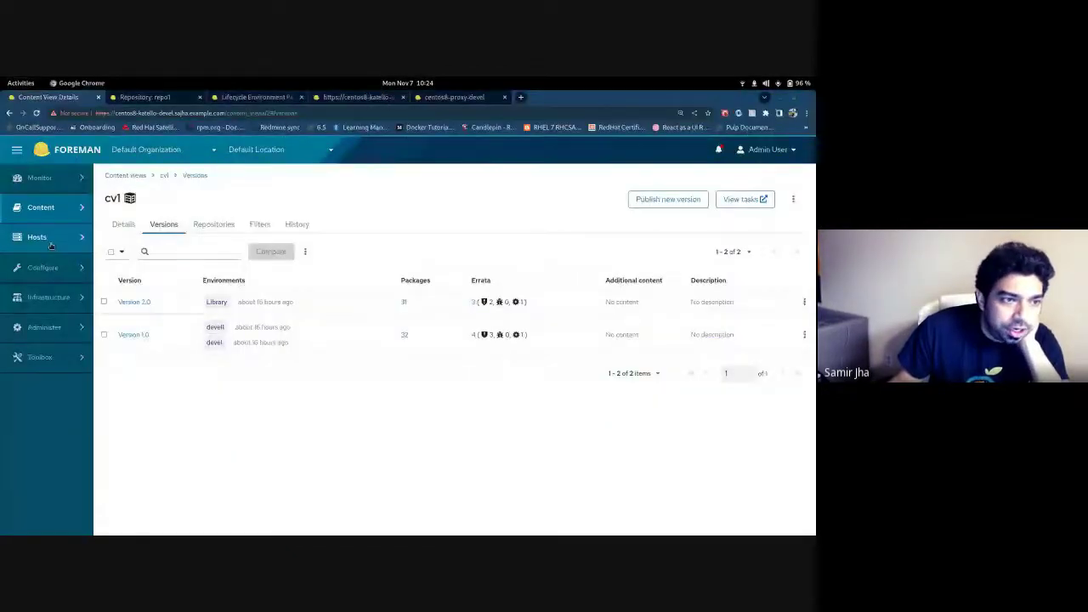
Step: Open the list of all hosts and view the details of the centos8-host machine
{"action": "mouse_move", "coordinate": [51, 245]}
{"action": "left_click", "coordinate": [255, 193]}
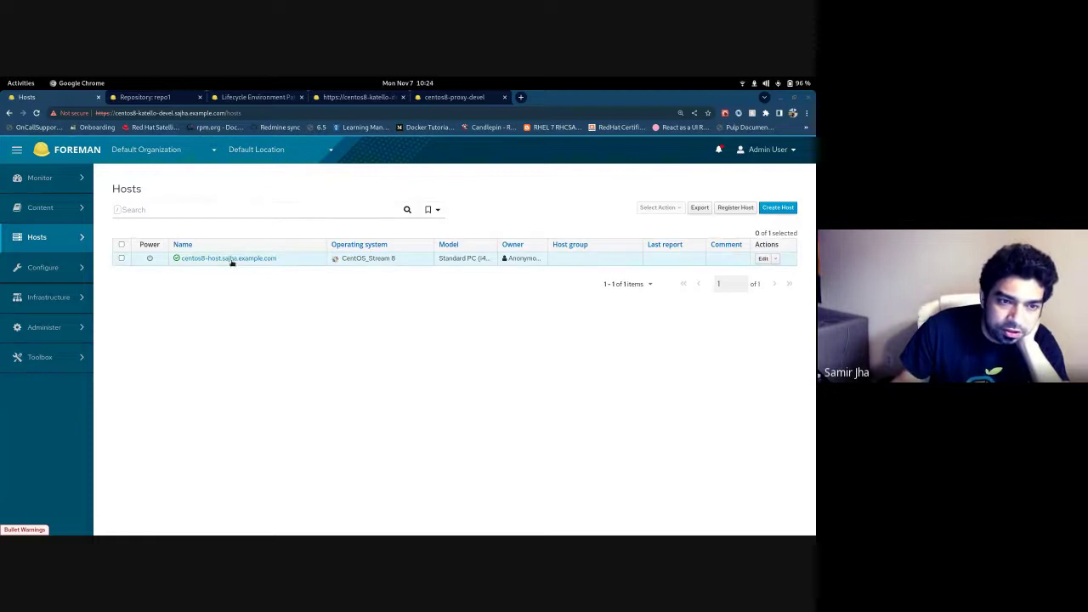
{"action": "left_click", "coordinate": [230, 259]}
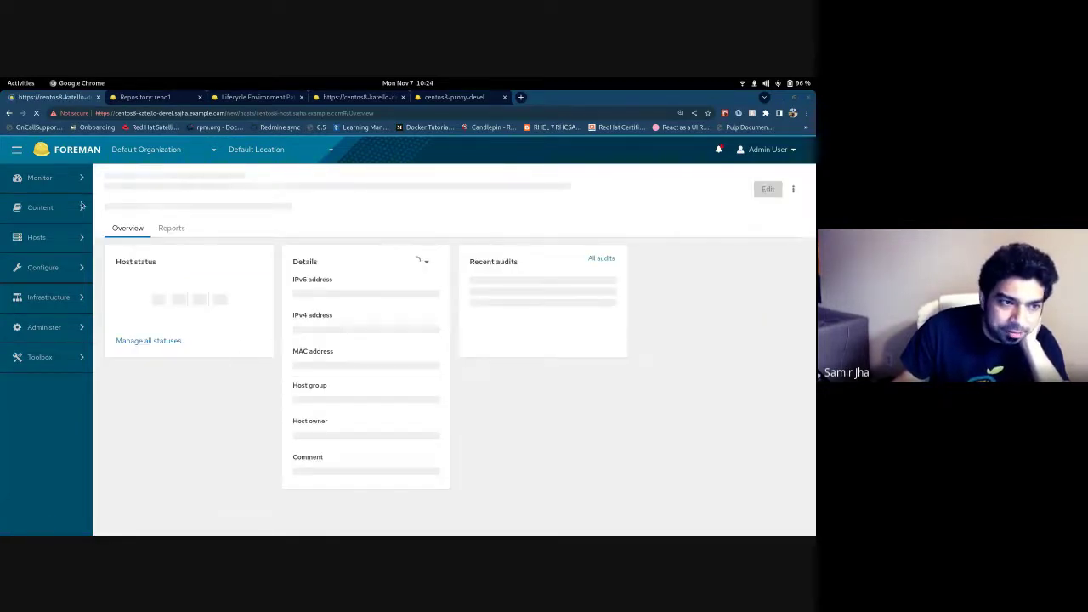
Step: Open the activation keys list and view the details of activation_key_1
{"action": "mouse_move", "coordinate": [69, 210]}
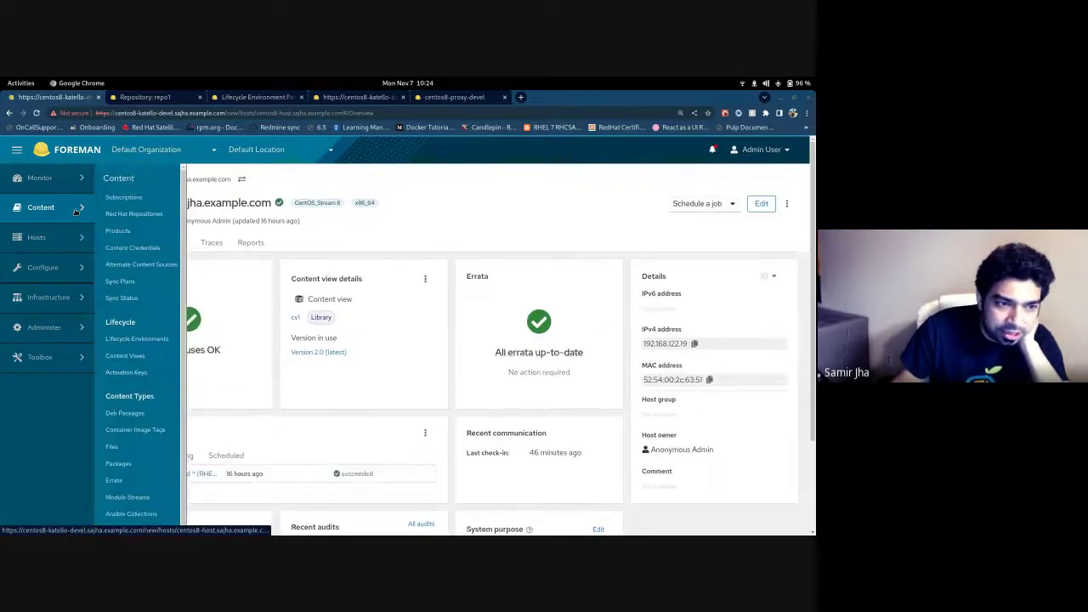
{"action": "right_click", "coordinate": [128, 374]}
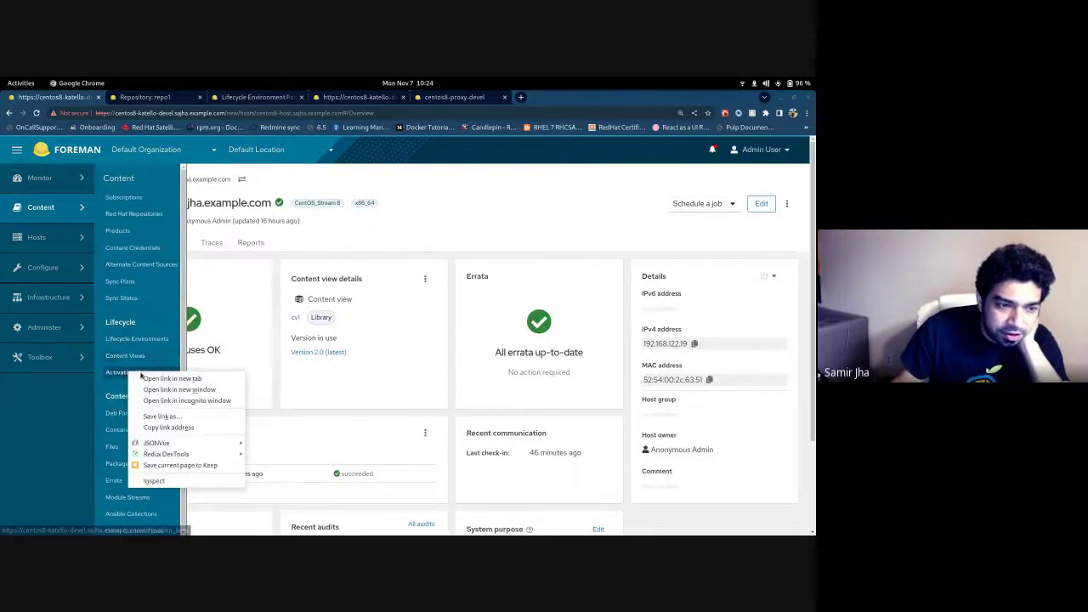
{"action": "left_click", "coordinate": [146, 374]}
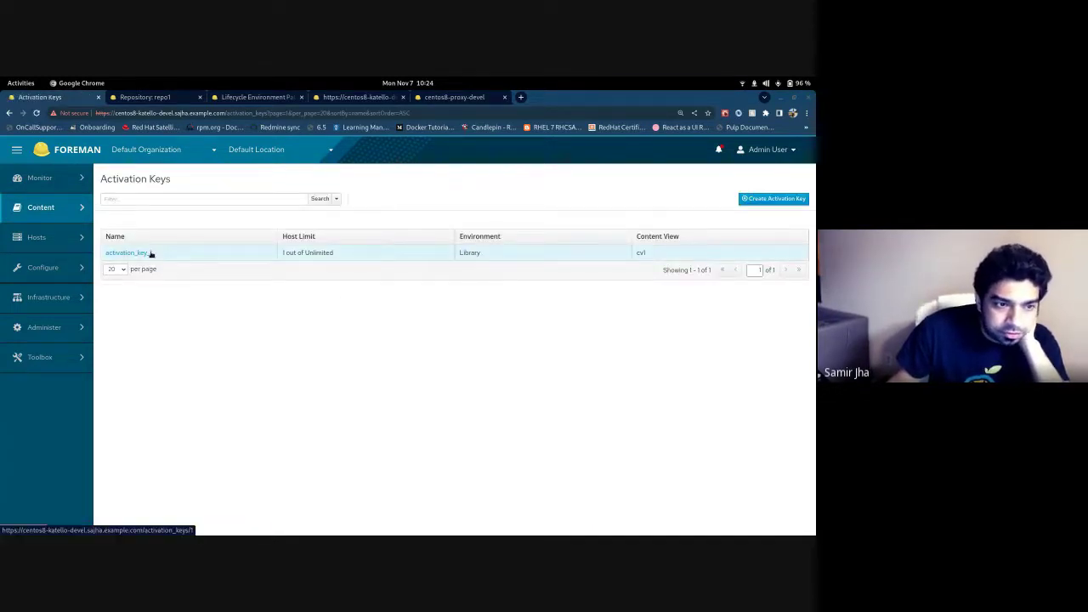
{"action": "left_click", "coordinate": [127, 253]}
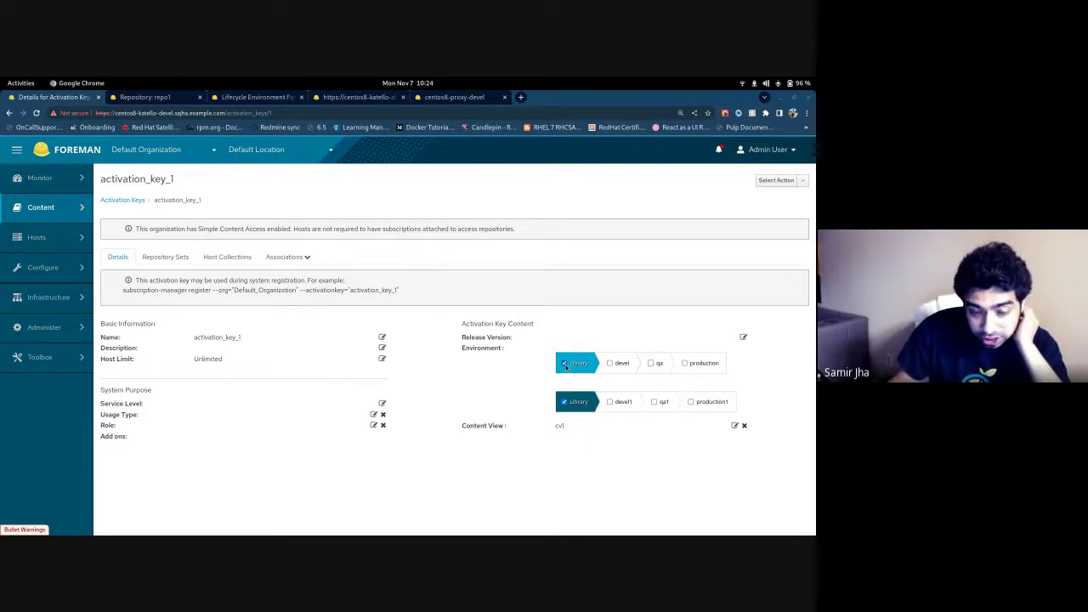
Step: Check the activation key's content view choices without saving, and highlight its example subscription-manager register command
{"action": "left_click", "coordinate": [580, 428]}
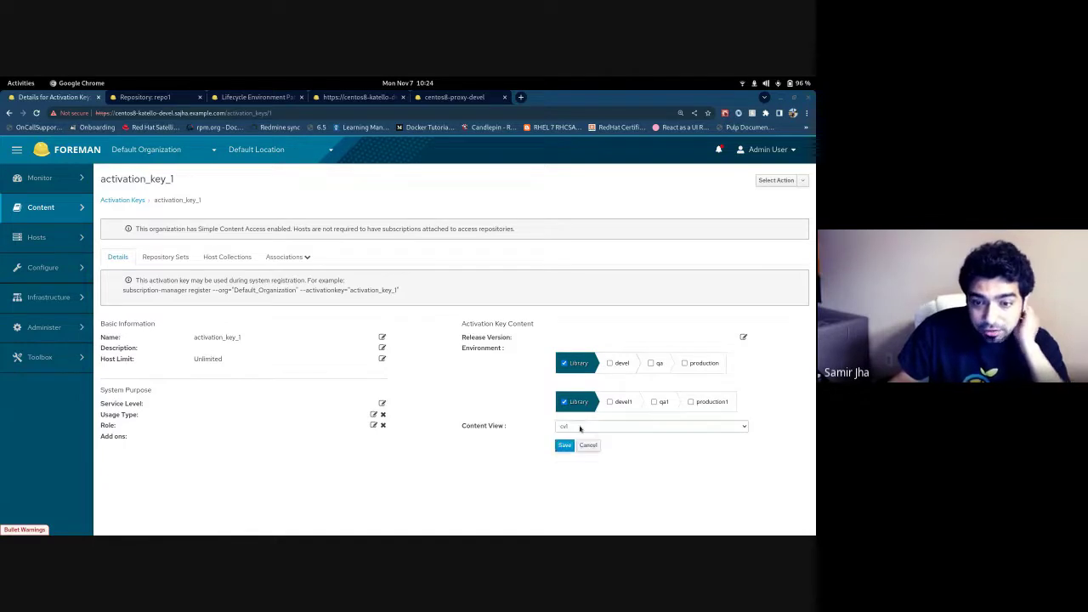
{"action": "left_click", "coordinate": [592, 429]}
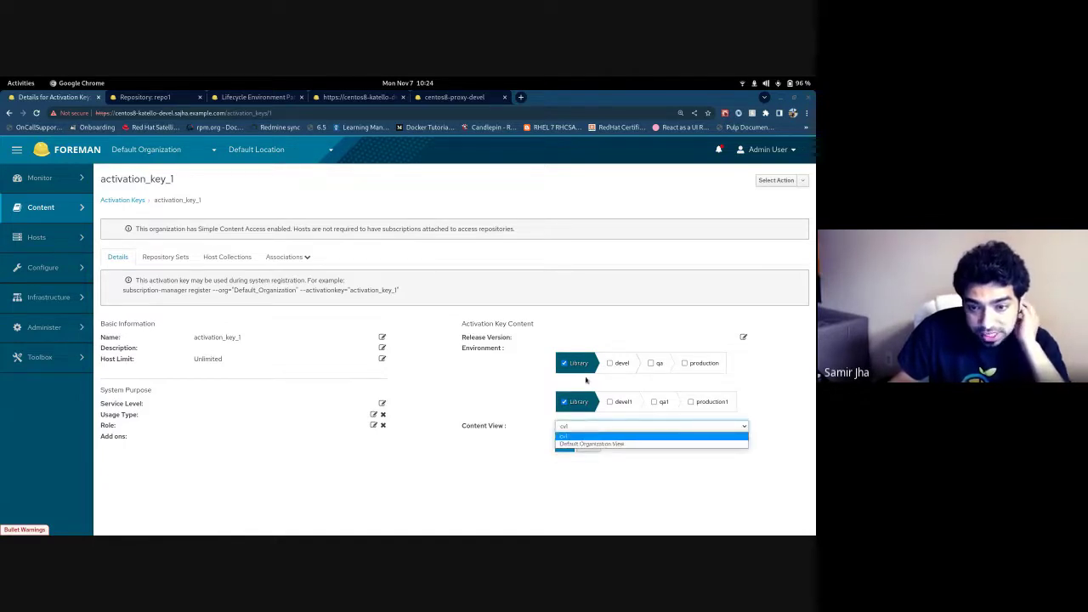
{"action": "left_click", "coordinate": [520, 460]}
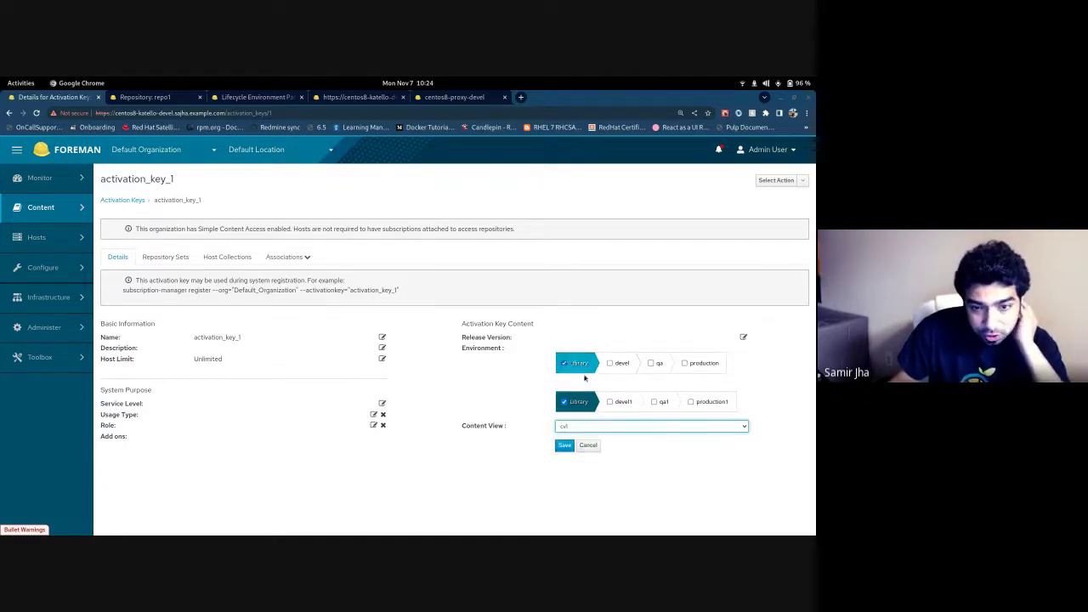
{"action": "left_click", "coordinate": [588, 446]}
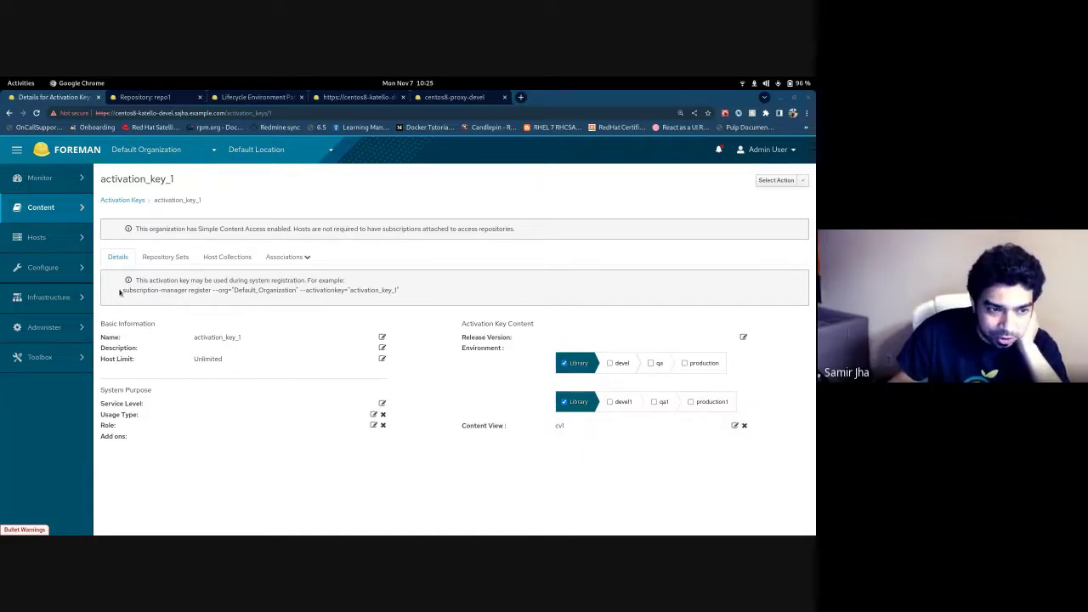
{"action": "left_click_drag", "start_coordinate": [122, 290], "coordinate": [403, 295]}
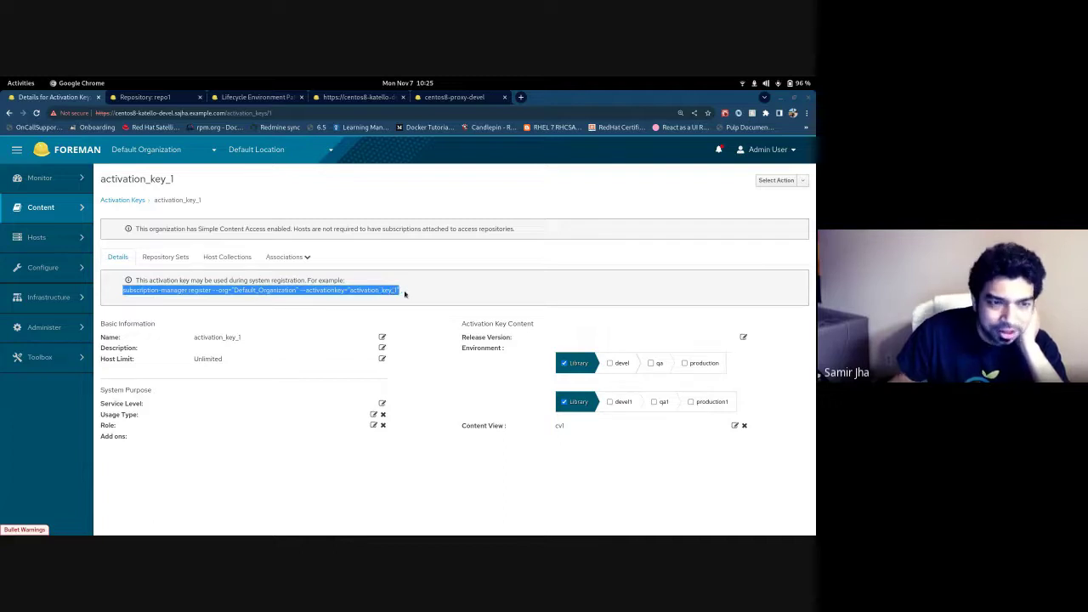
Step: Switch to the Terminal window and bring up the root session on centos8-host
{"action": "left_click", "coordinate": [19, 83]}
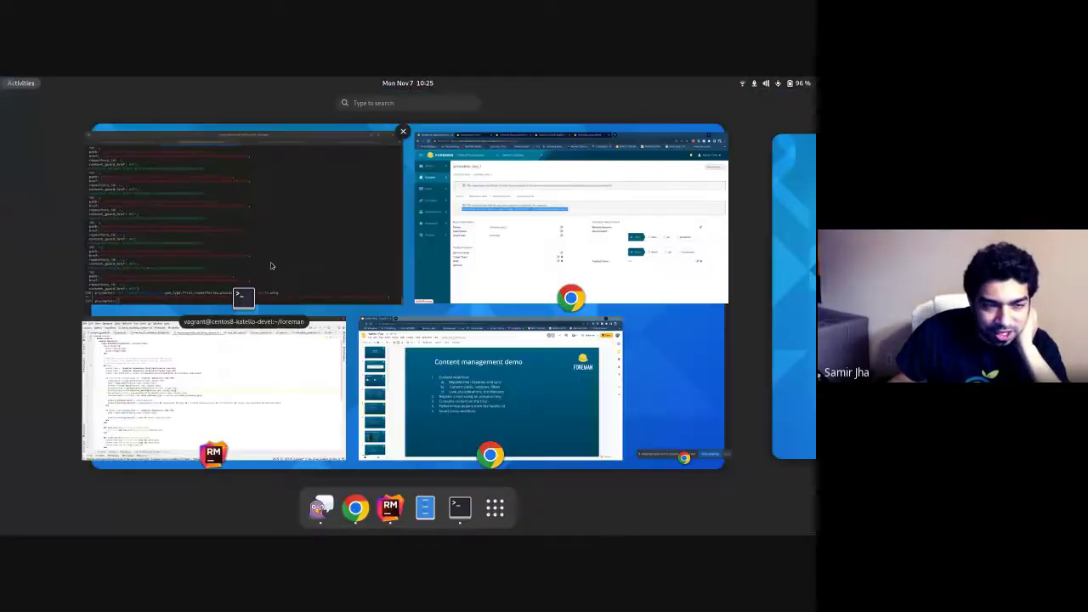
{"action": "left_click", "coordinate": [271, 261]}
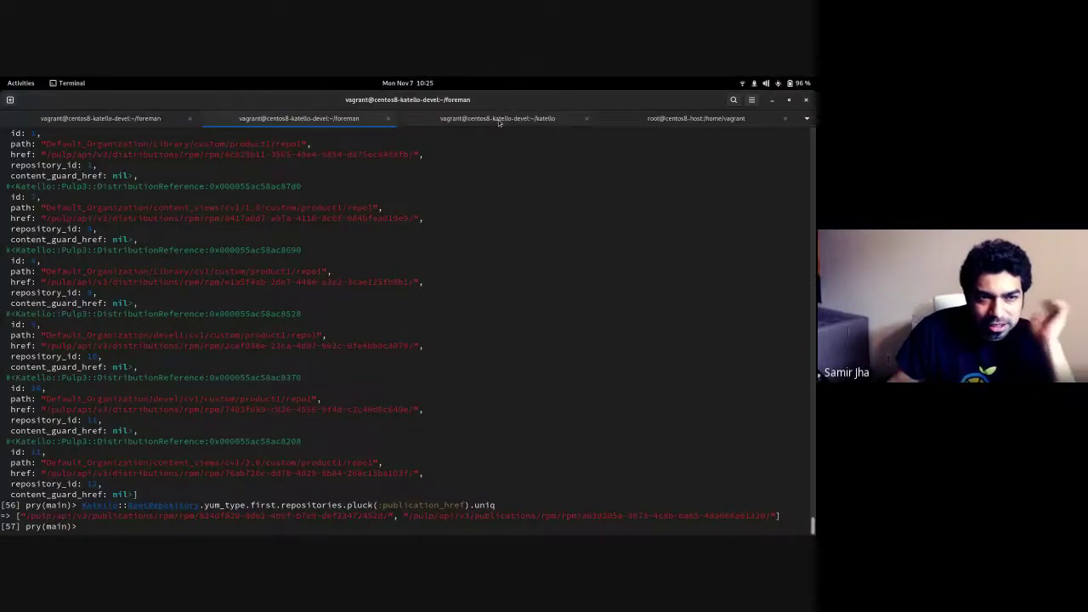
{"action": "left_click", "coordinate": [500, 119]}
{"action": "left_click", "coordinate": [685, 119]}
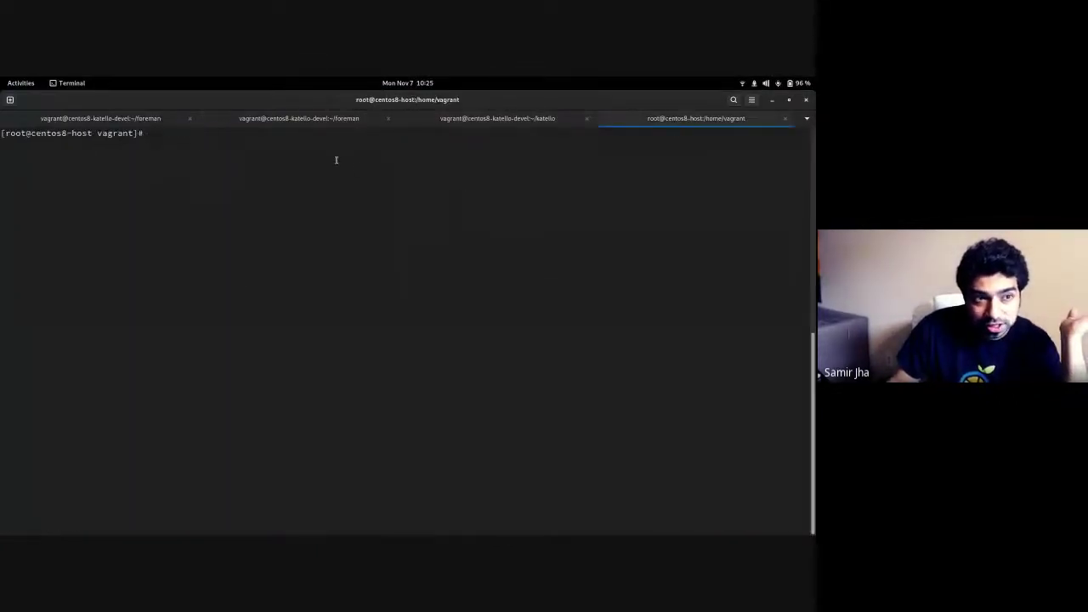
Step: List the repositories available to centos8-host with subscription-manager repos
{"action": "type", "text": "subs"}
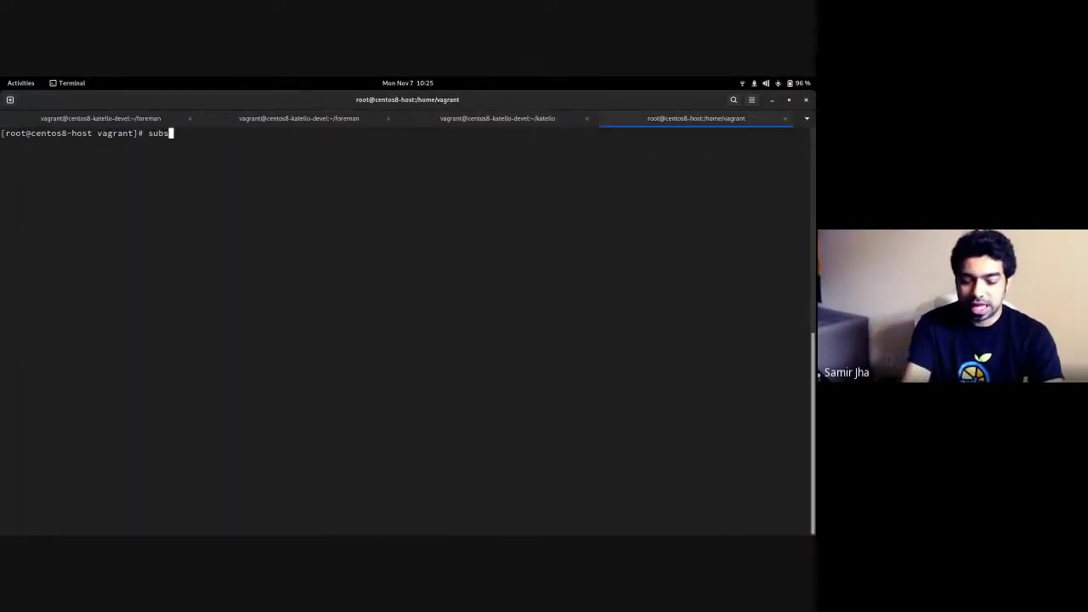
{"action": "type", "text": "c"}
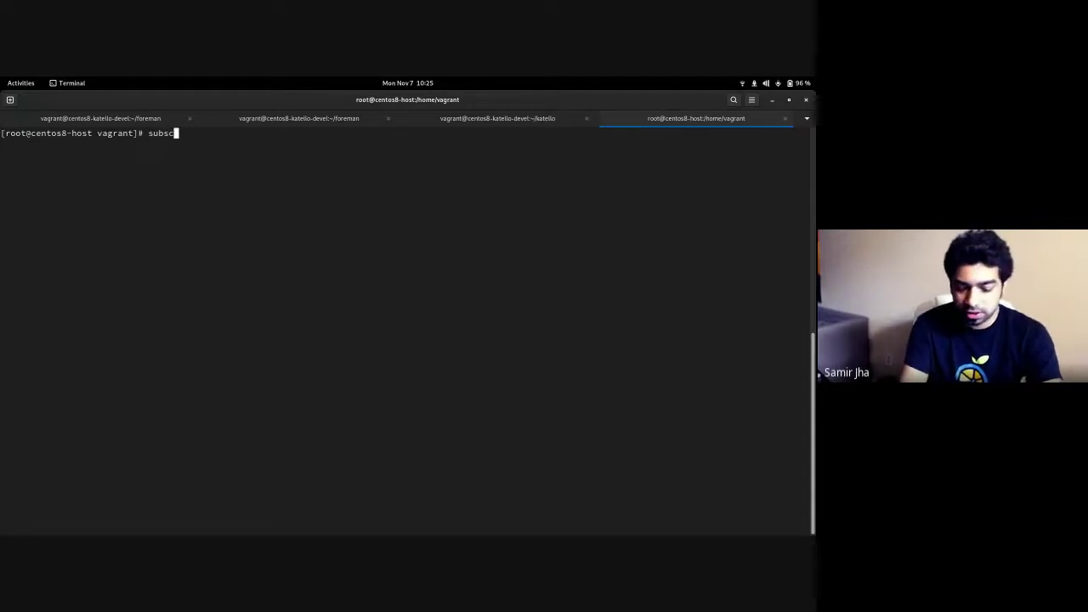
{"action": "type", "text": "rip"}
{"action": "key", "text": "BackSpace"}
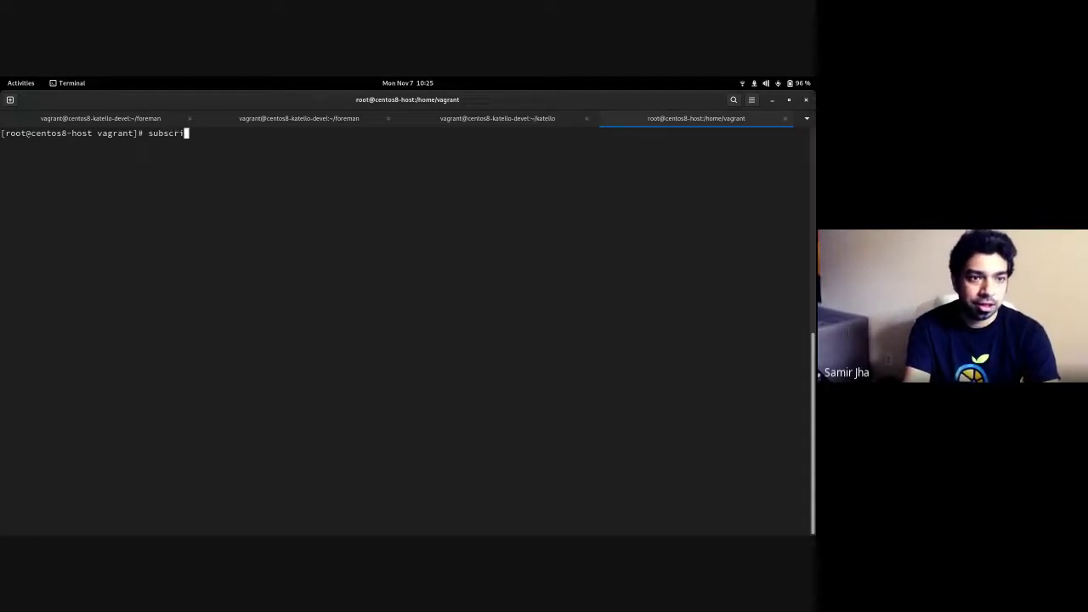
{"action": "type", "text": "p"}
{"action": "key", "text": "Tab"}
{"action": "type", "text": "r"}
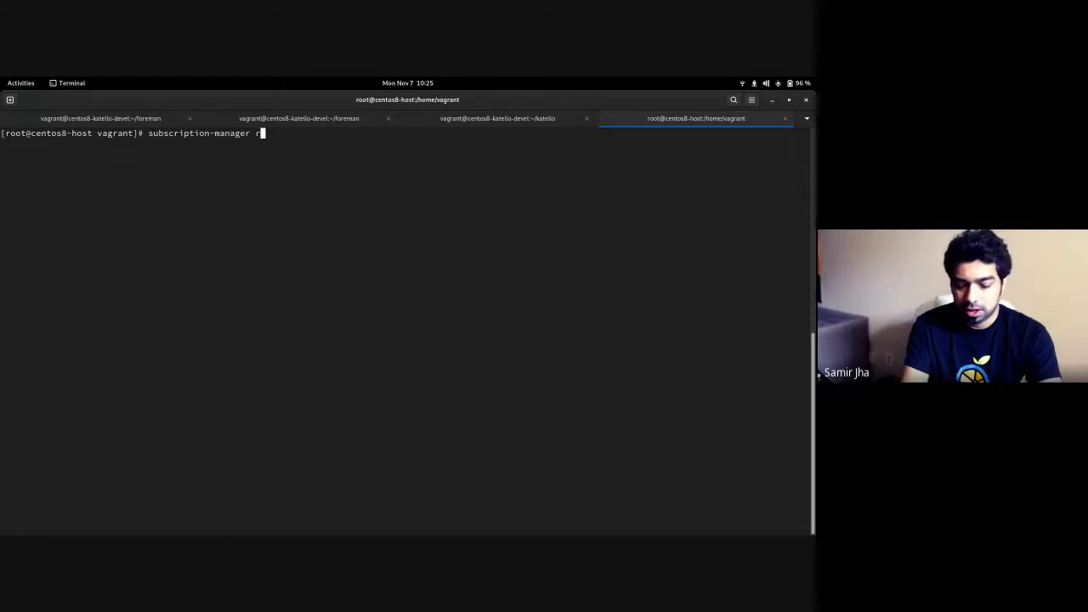
{"action": "type", "text": "epos"}
{"action": "key", "text": "Return"}
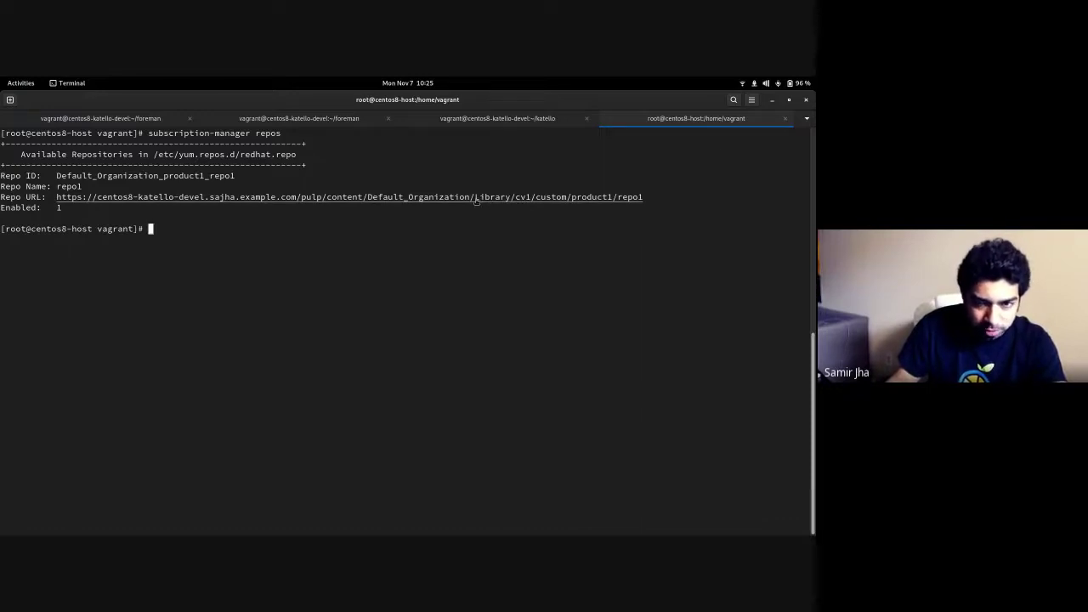
Step: Check the environment and content view of activation_key_1 in Chrome and return to the Terminal
{"action": "key", "text": "alt+Tab"}
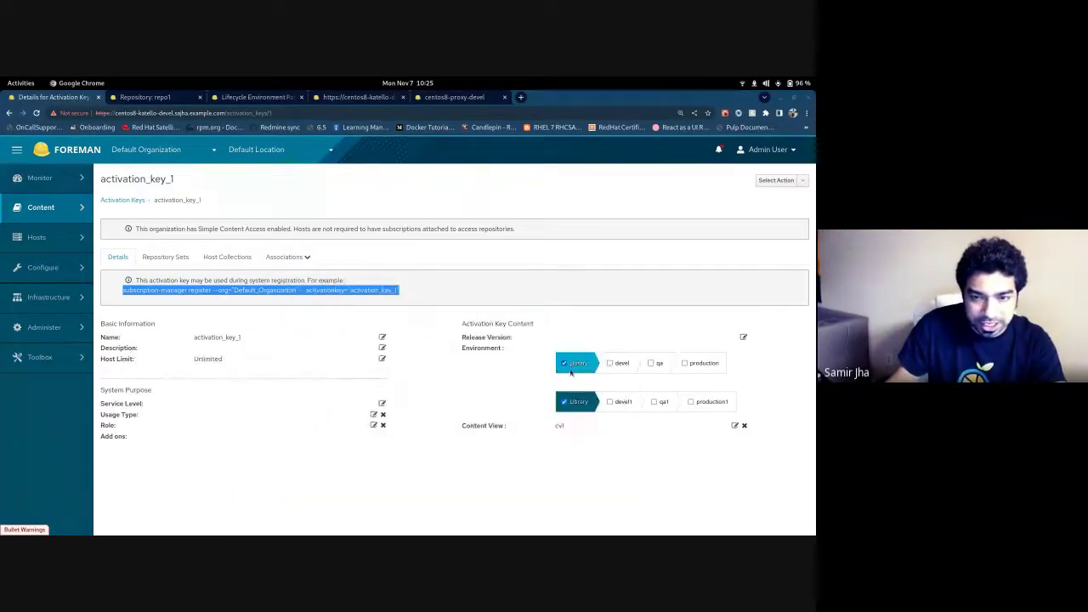
{"action": "left_click", "coordinate": [566, 428]}
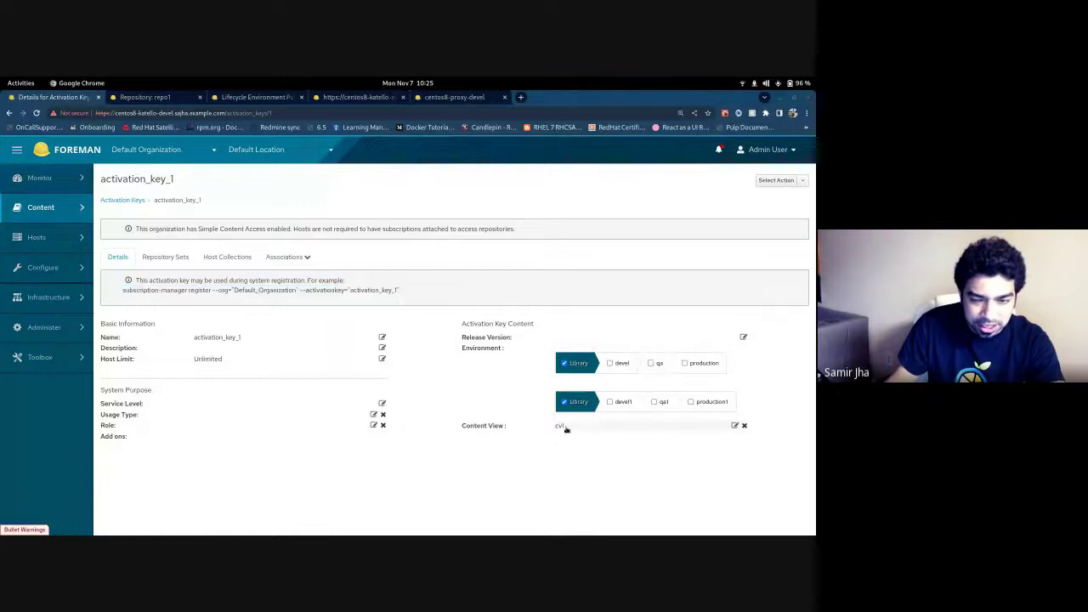
{"action": "key", "text": "alt+Tab"}
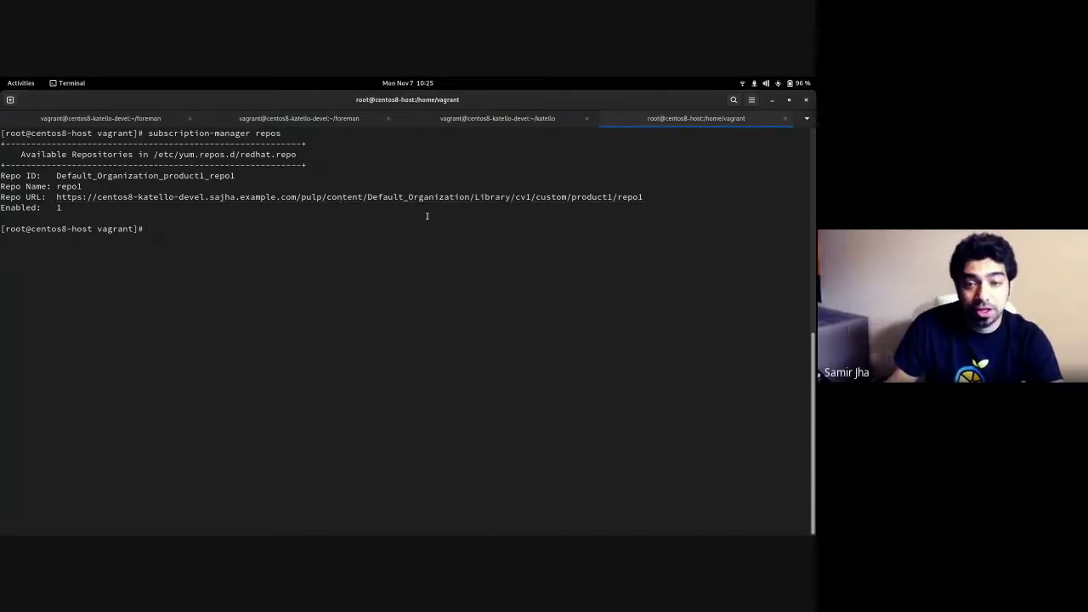
Step: Open the repo1 URL from the Terminal in Chrome, add a trailing slash to the address, and browse its Packages directory
{"action": "right_click", "coordinate": [480, 197]}
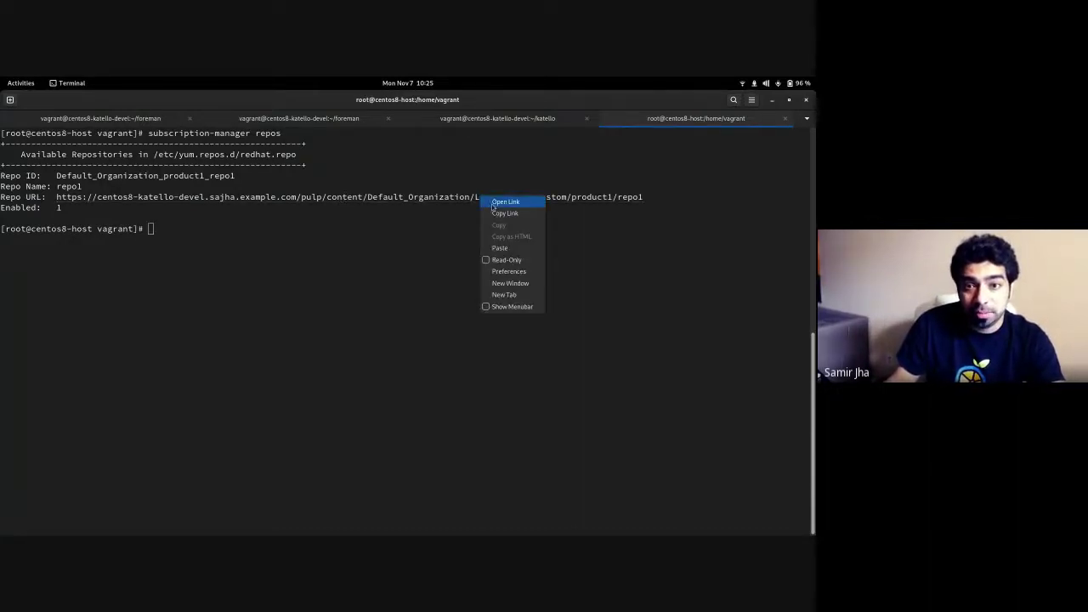
{"action": "left_click", "coordinate": [500, 206]}
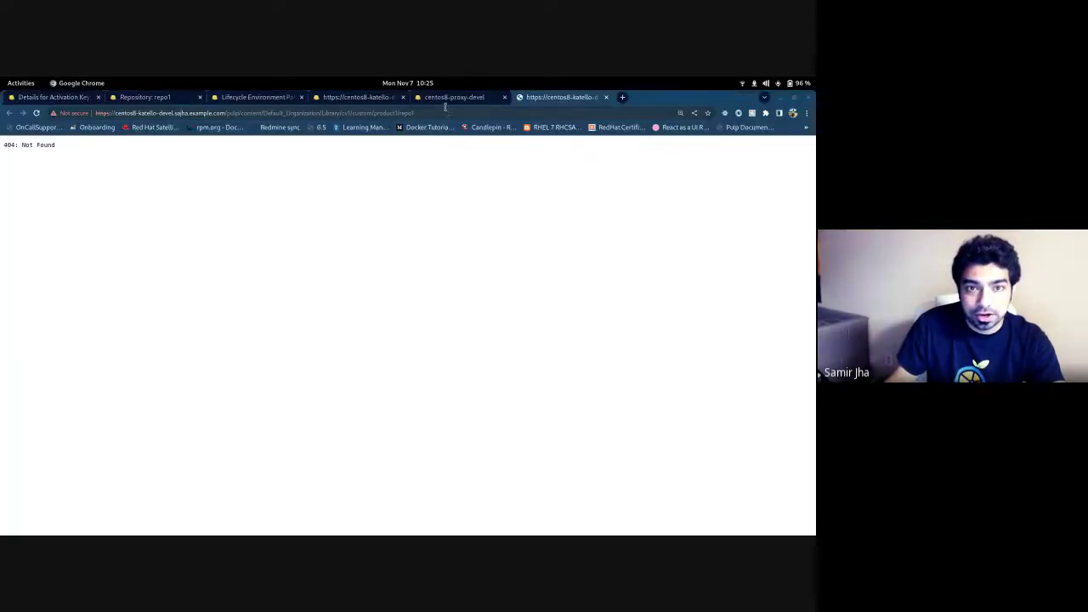
{"action": "left_click", "coordinate": [448, 112]}
{"action": "left_click", "coordinate": [448, 112]}
{"action": "type", "text": "/"}
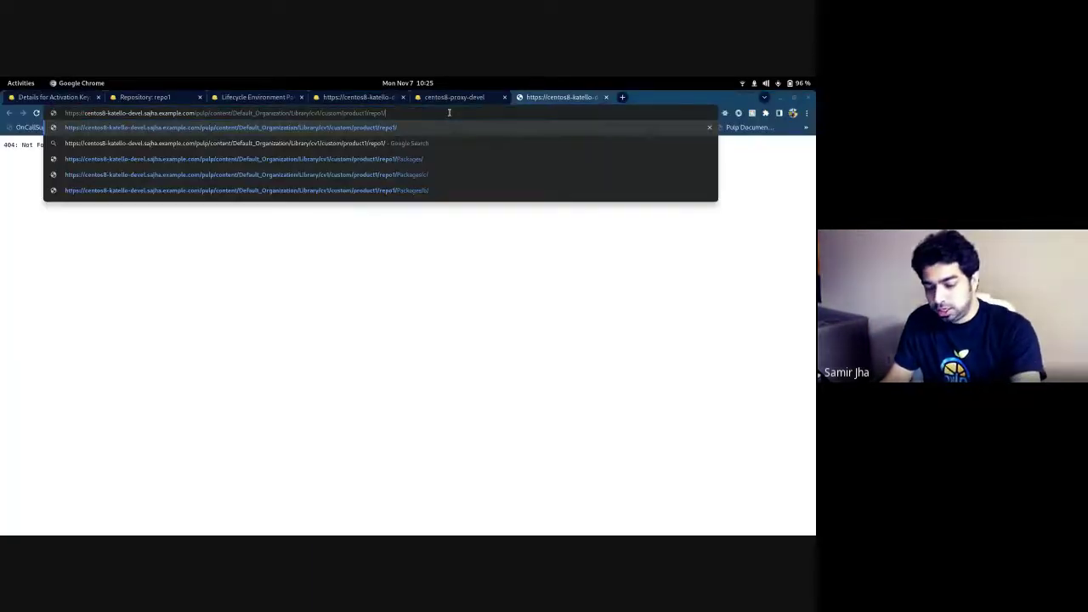
{"action": "key", "text": "Return"}
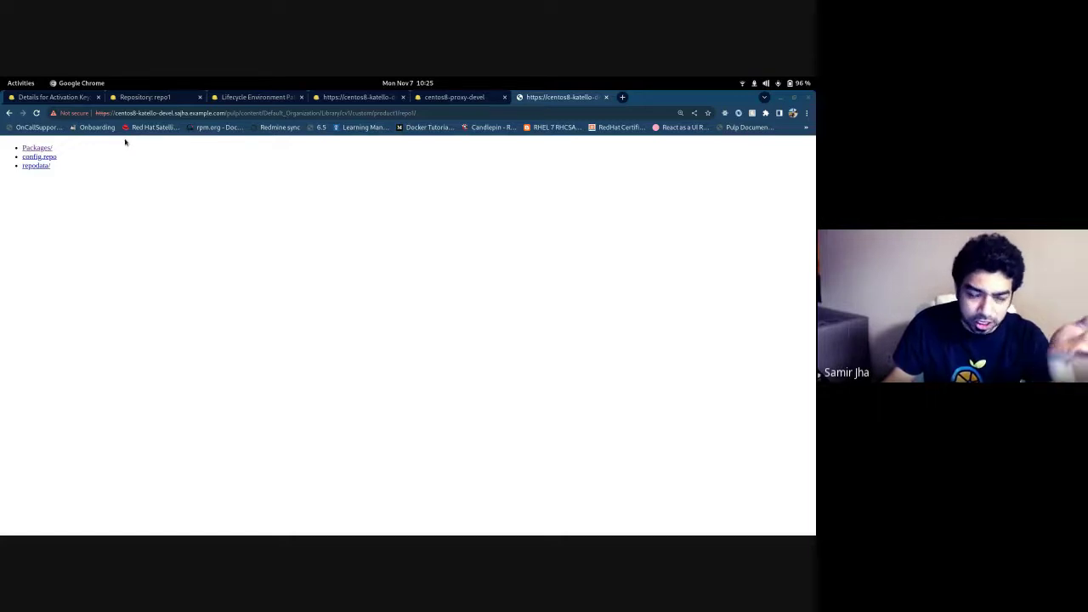
{"action": "left_click", "coordinate": [39, 148]}
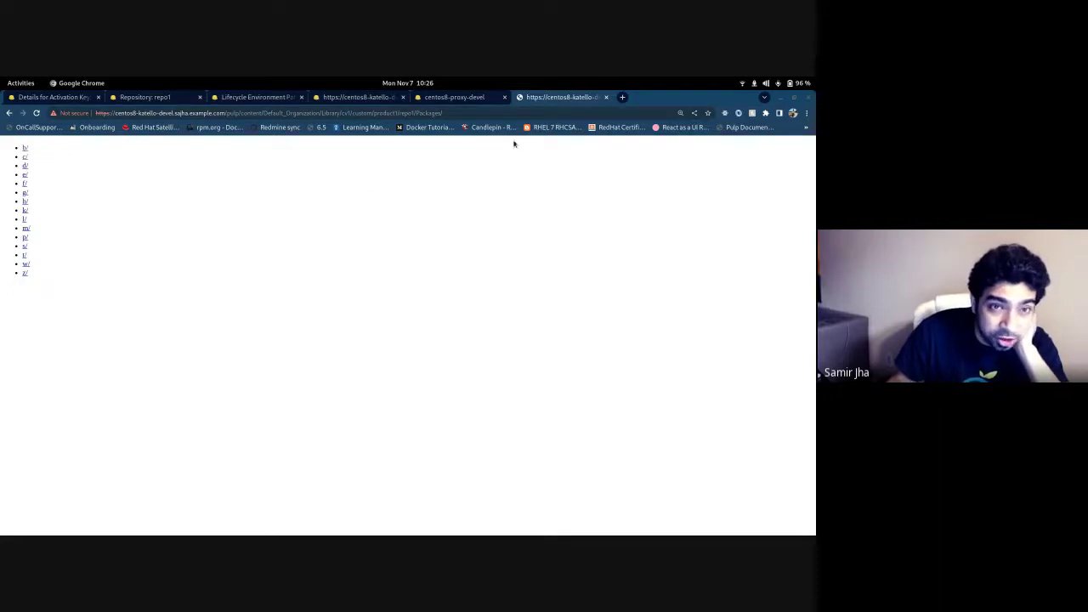
Step: Return to the Terminal and run yum install walrus on centos8-host
{"action": "key", "text": "super"}
{"action": "left_click", "coordinate": [293, 254]}
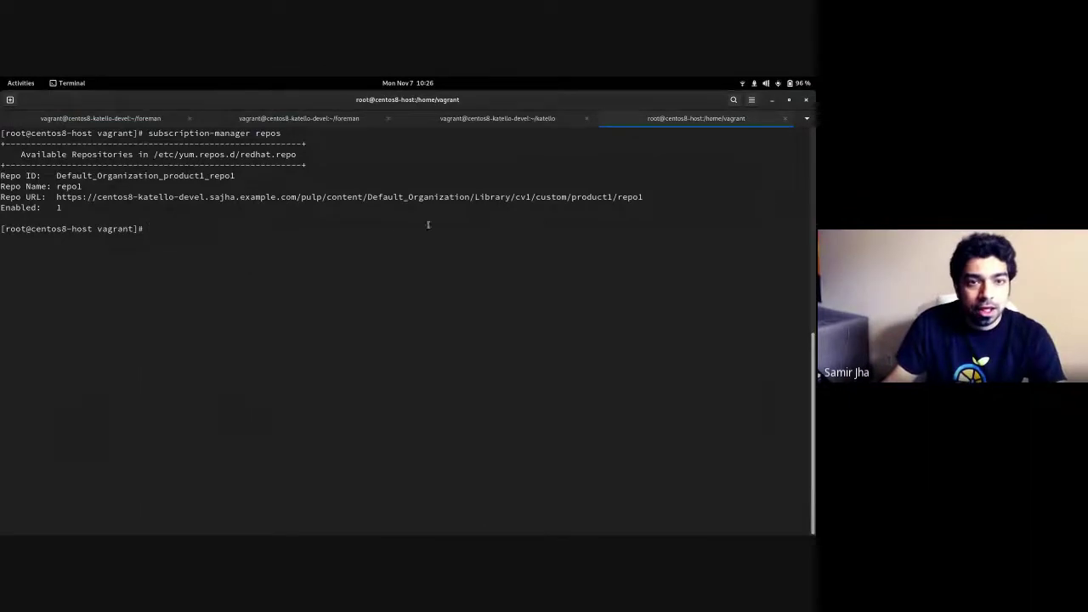
{"action": "type", "text": "yum "}
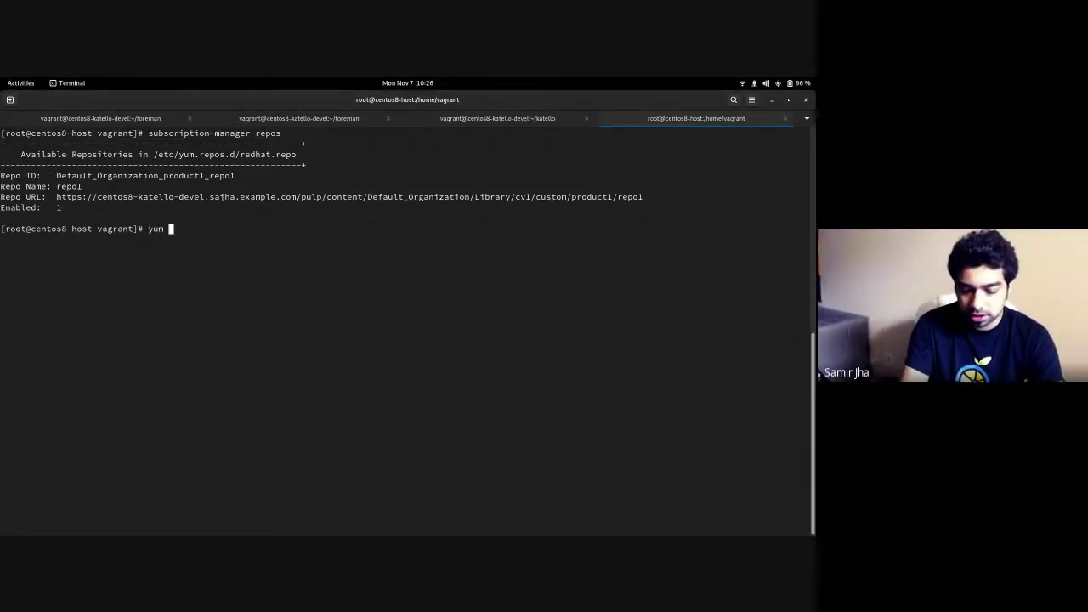
{"action": "type", "text": "install "}
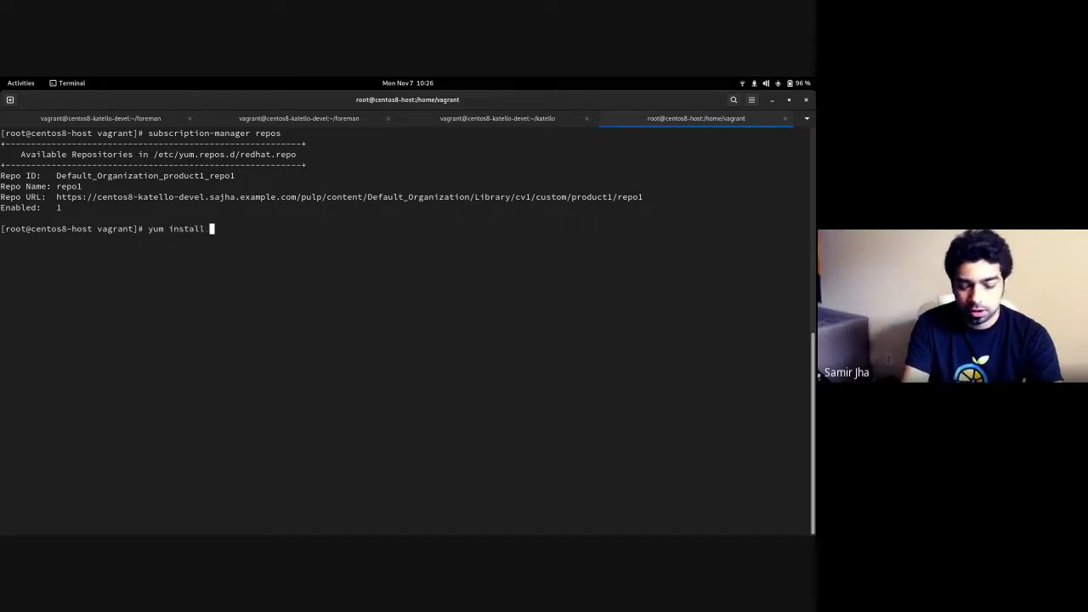
{"action": "type", "text": "walrus"}
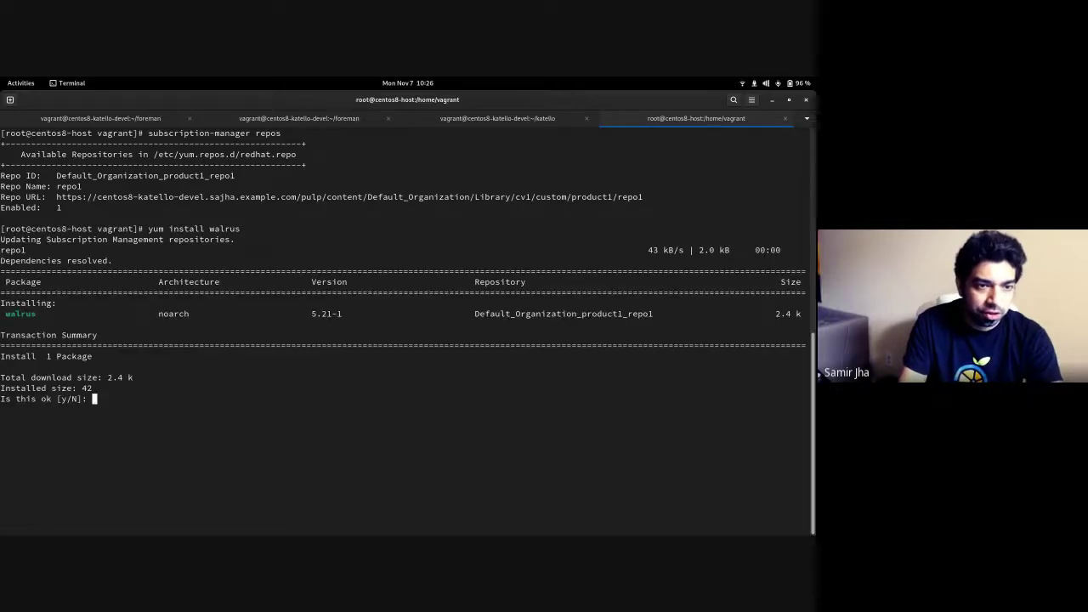
Step: Check the packages under w/ in Chrome's repository listing, and approve the walrus installation in the Terminal with y
{"action": "key", "text": "alt+Tab"}
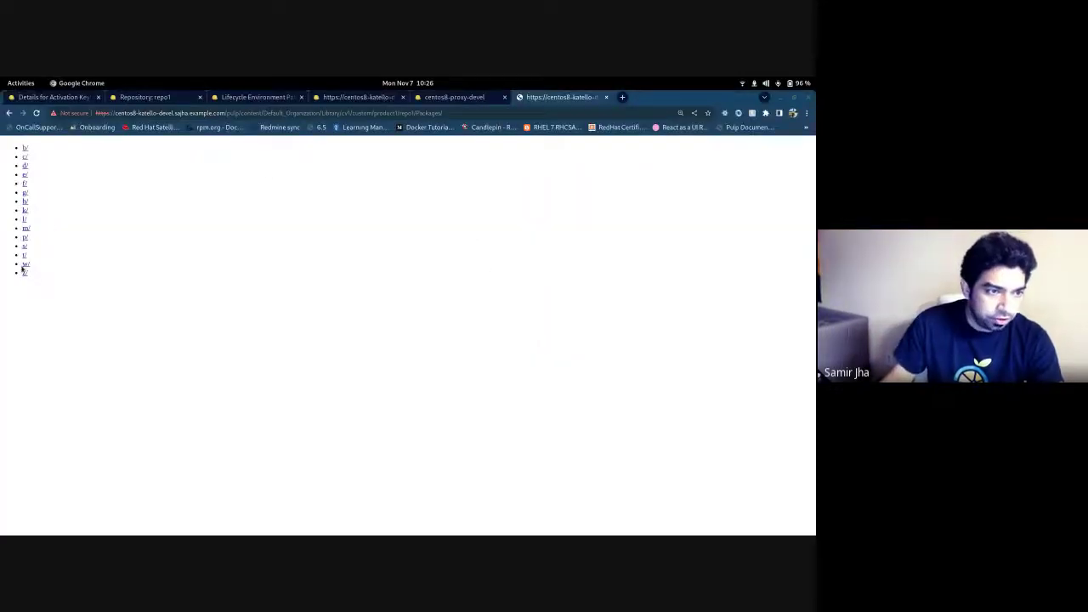
{"action": "left_click", "coordinate": [24, 265]}
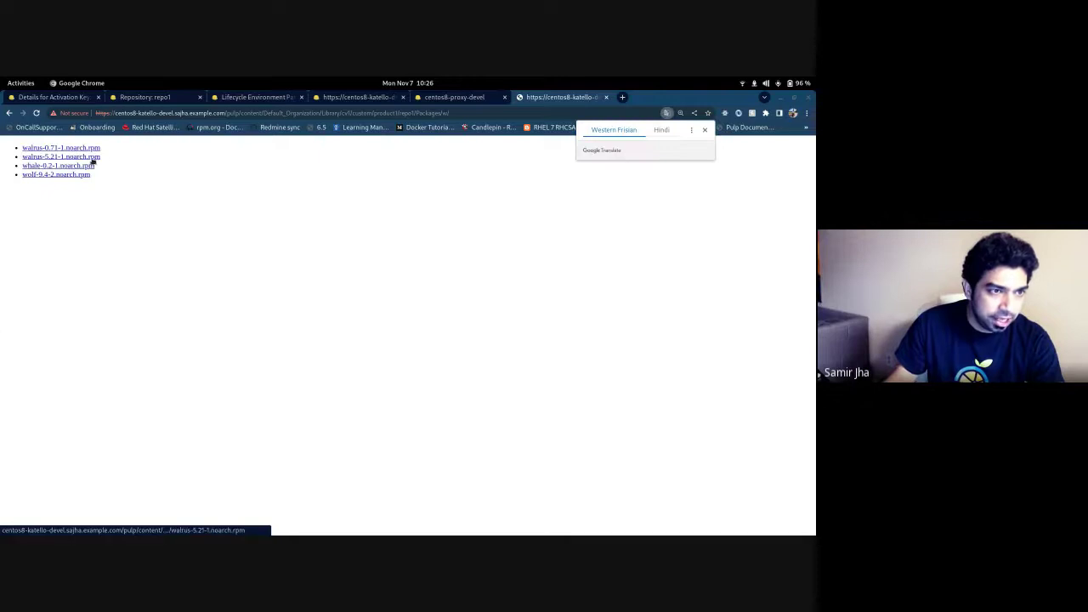
{"action": "key", "text": "alt+Tab"}
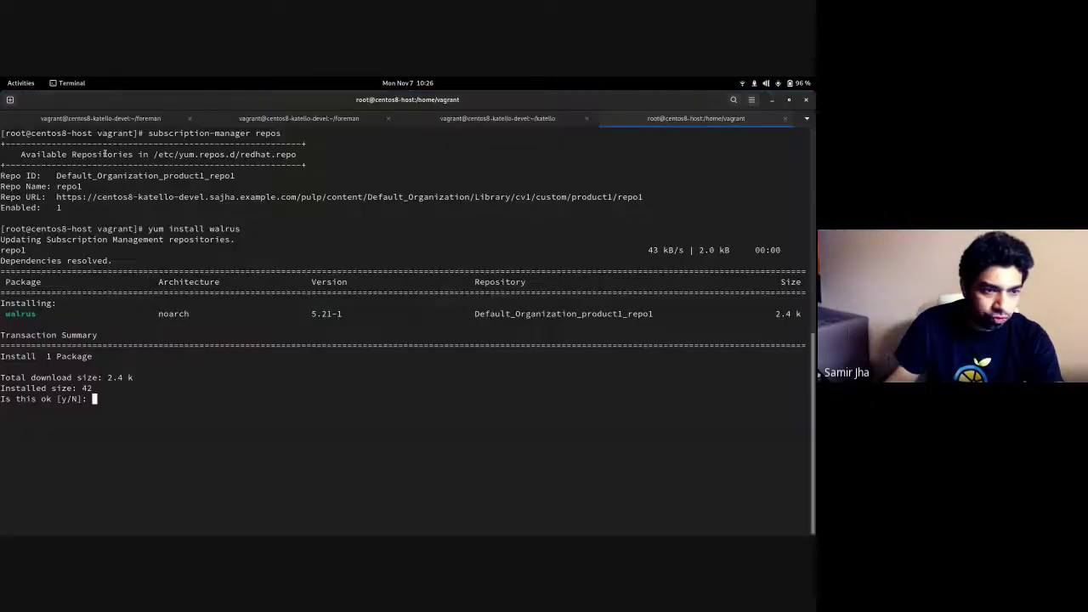
{"action": "type", "text": "y"}
{"action": "key", "text": "Return"}
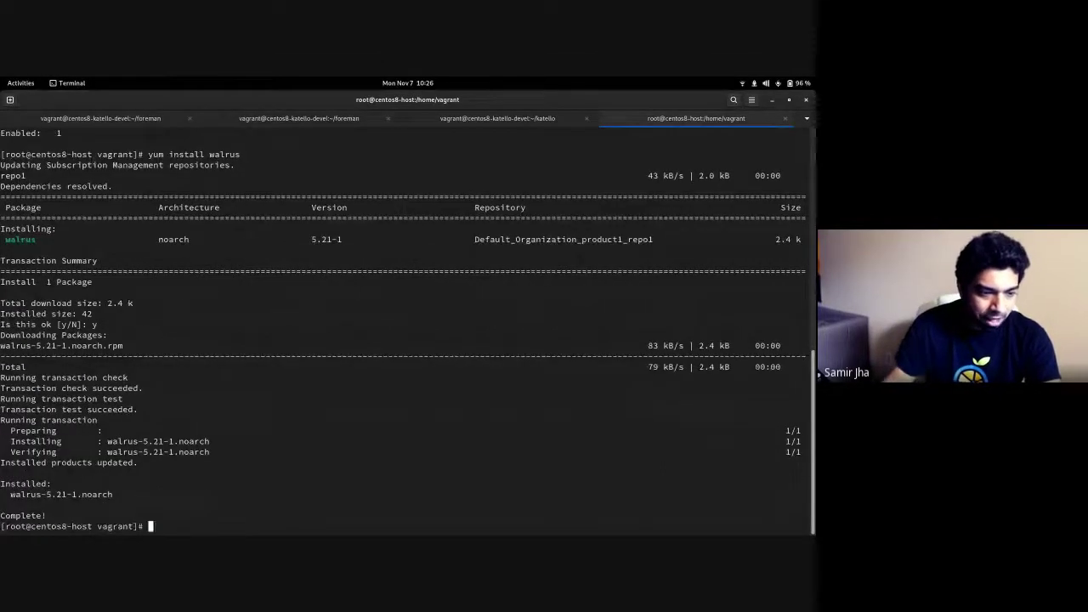
Step: Switch back to Foreman in Chrome and open the content packages list of the centos8-host machine
{"action": "key", "text": "alt+Tab"}
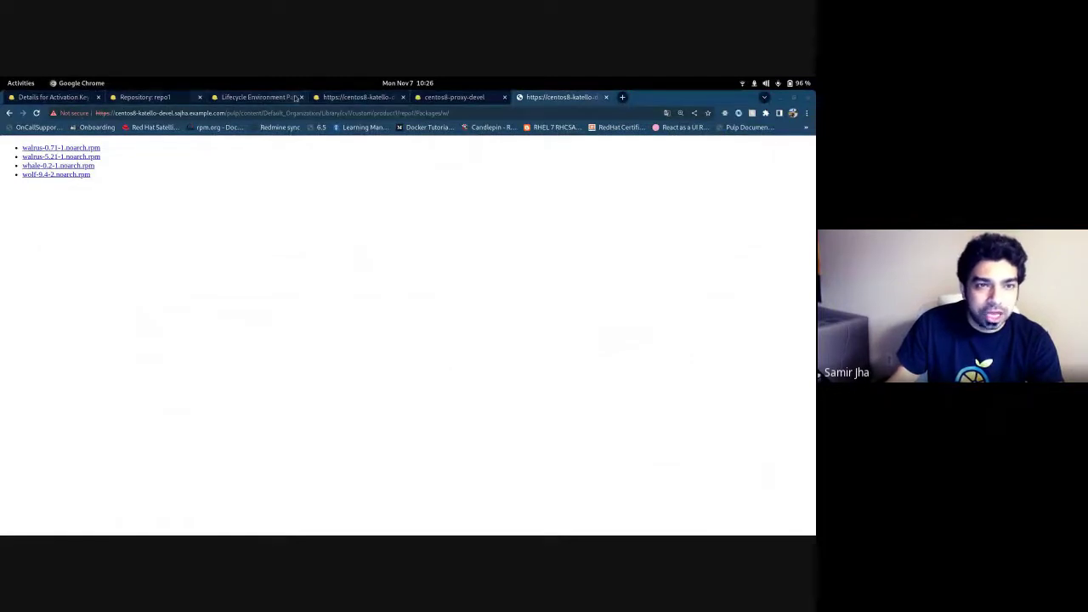
{"action": "left_click", "coordinate": [52, 100]}
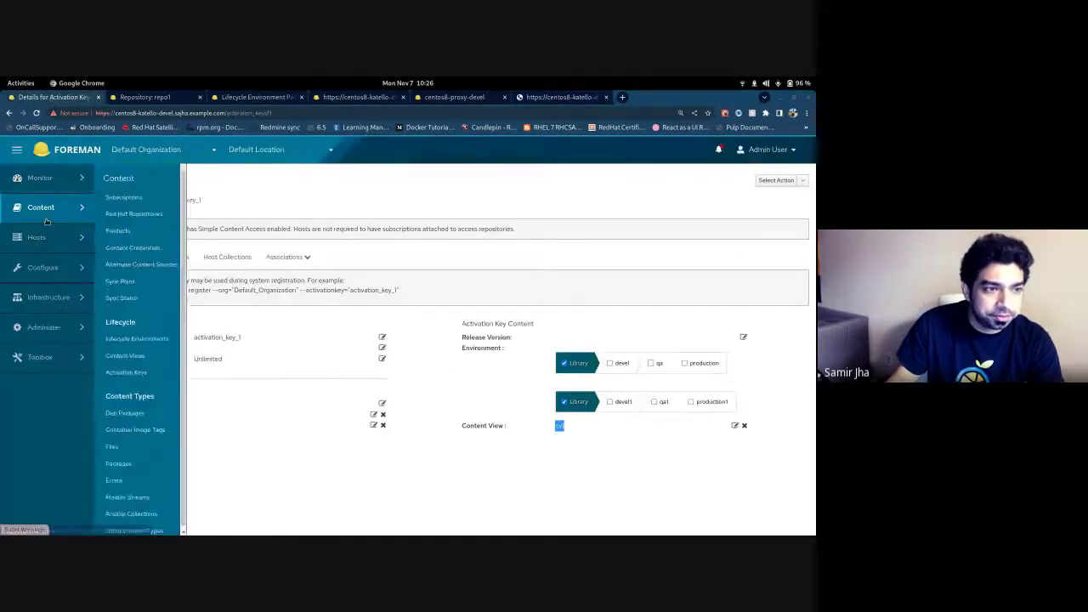
{"action": "mouse_move", "coordinate": [37, 237]}
{"action": "left_click", "coordinate": [117, 198]}
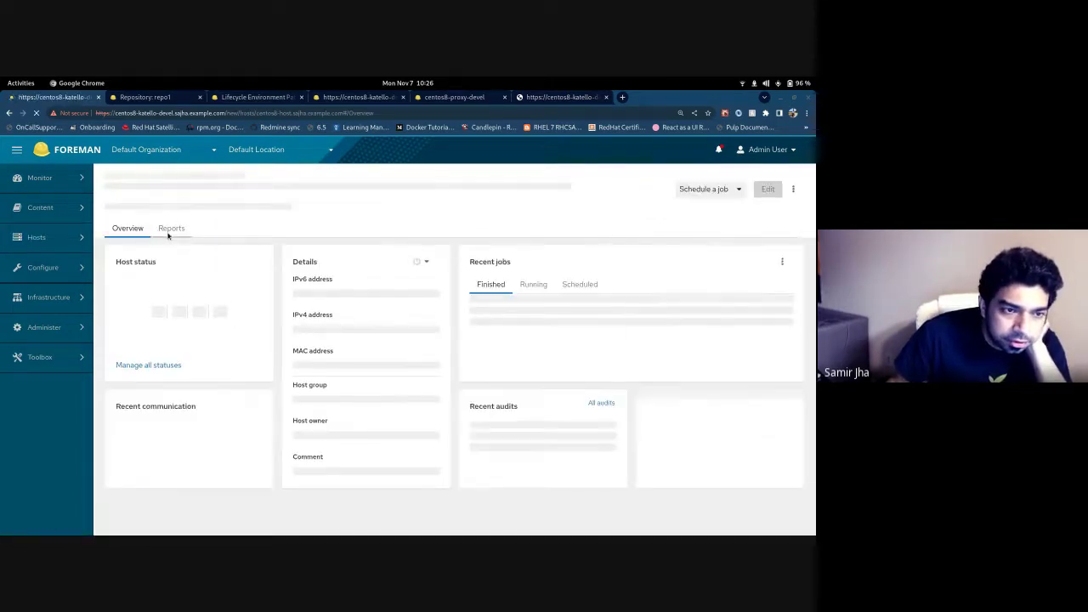
{"action": "left_click", "coordinate": [172, 244]}
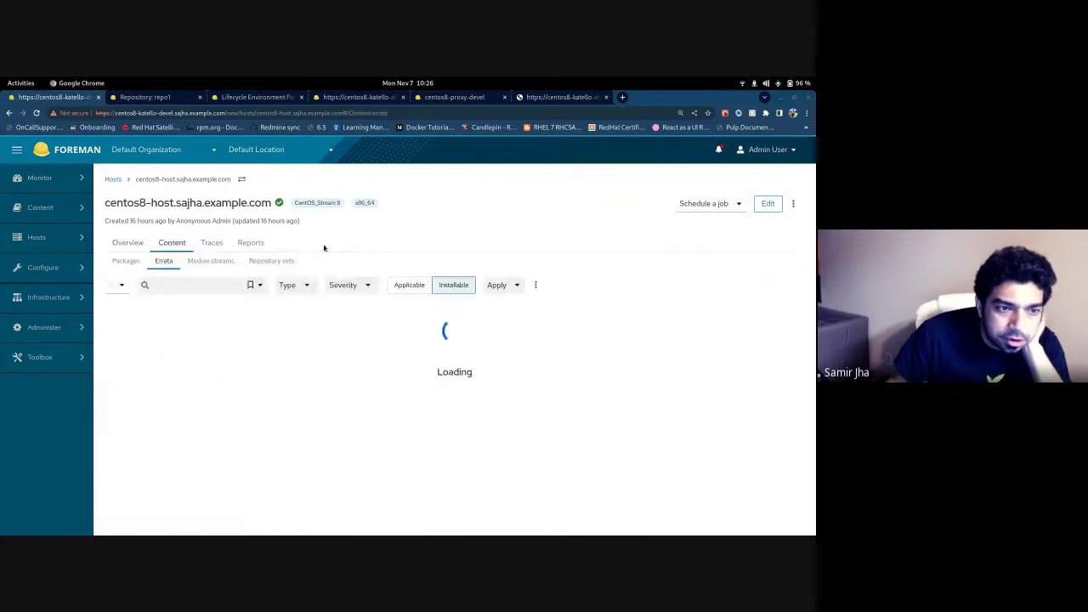
{"action": "left_click", "coordinate": [127, 263]}
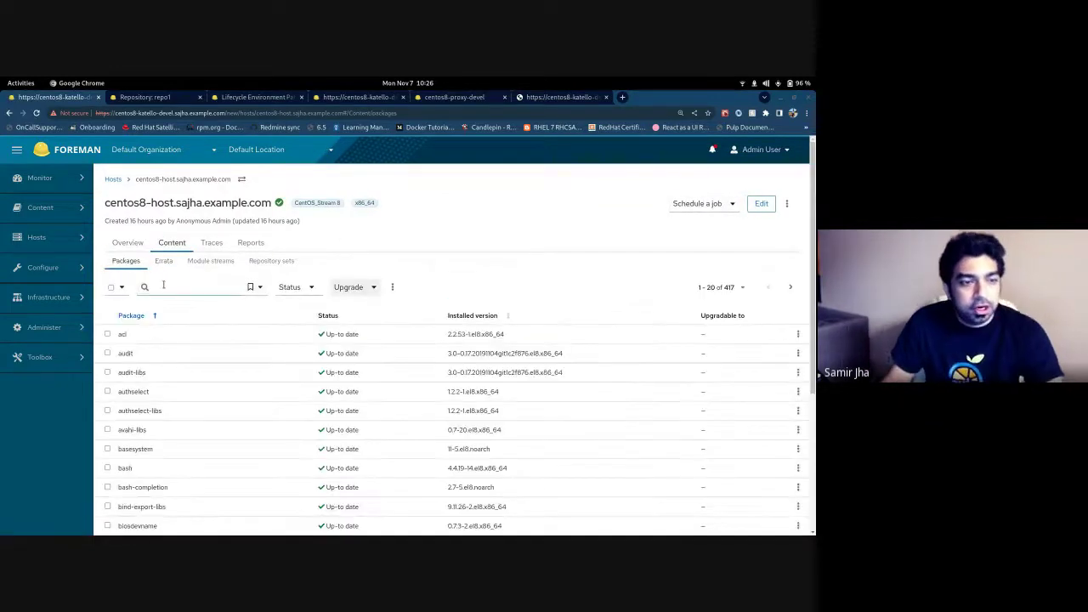
Step: Search the host's installed packages for walrus
{"action": "left_click", "coordinate": [161, 286]}
{"action": "type", "text": "walrus"}
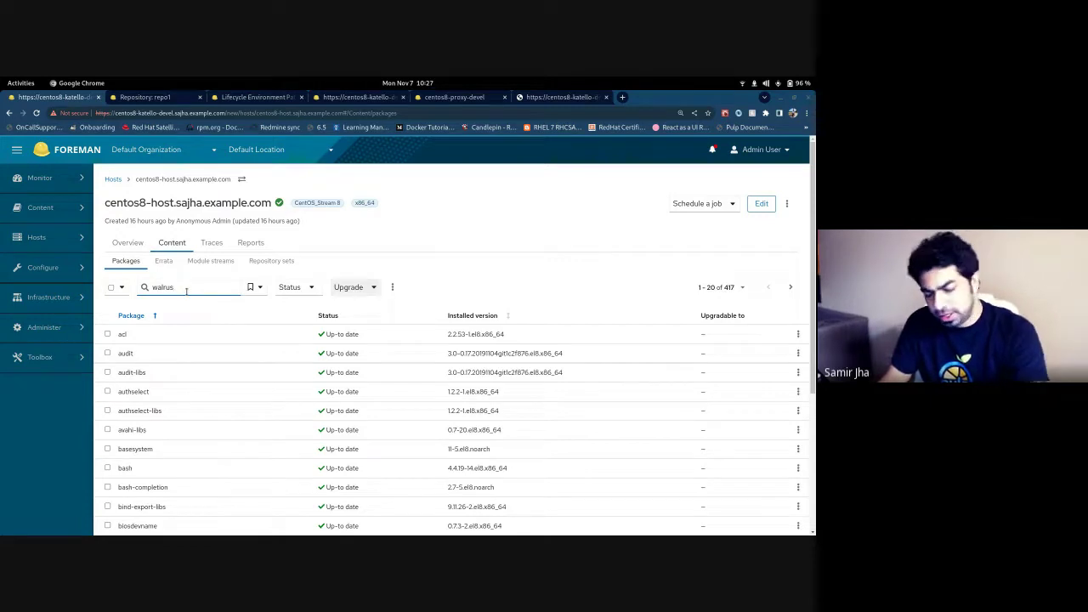
{"action": "left_click", "coordinate": [187, 291]}
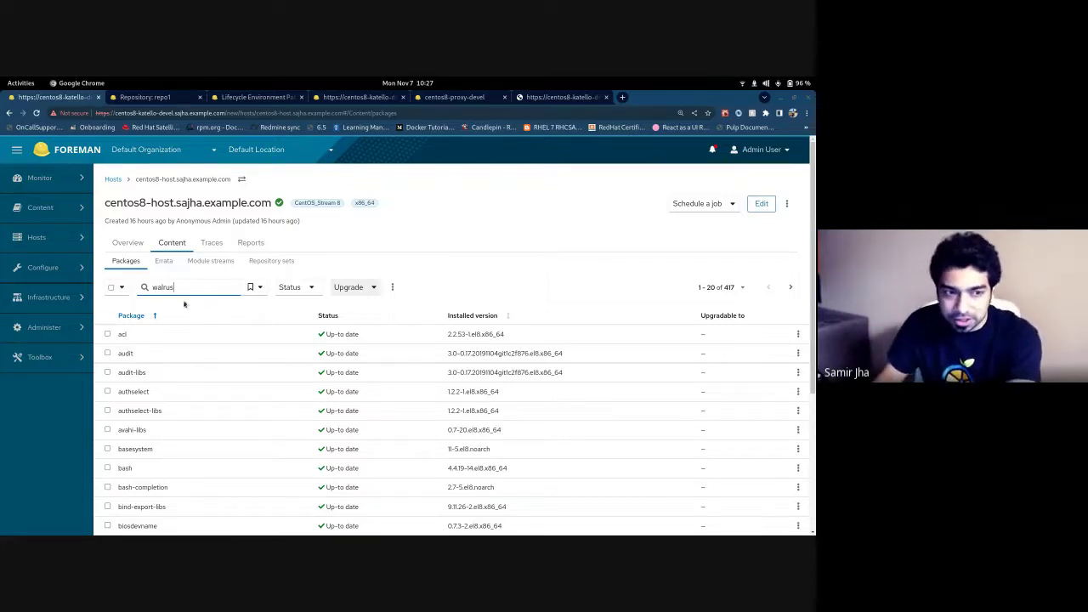
{"action": "key", "text": "Return"}
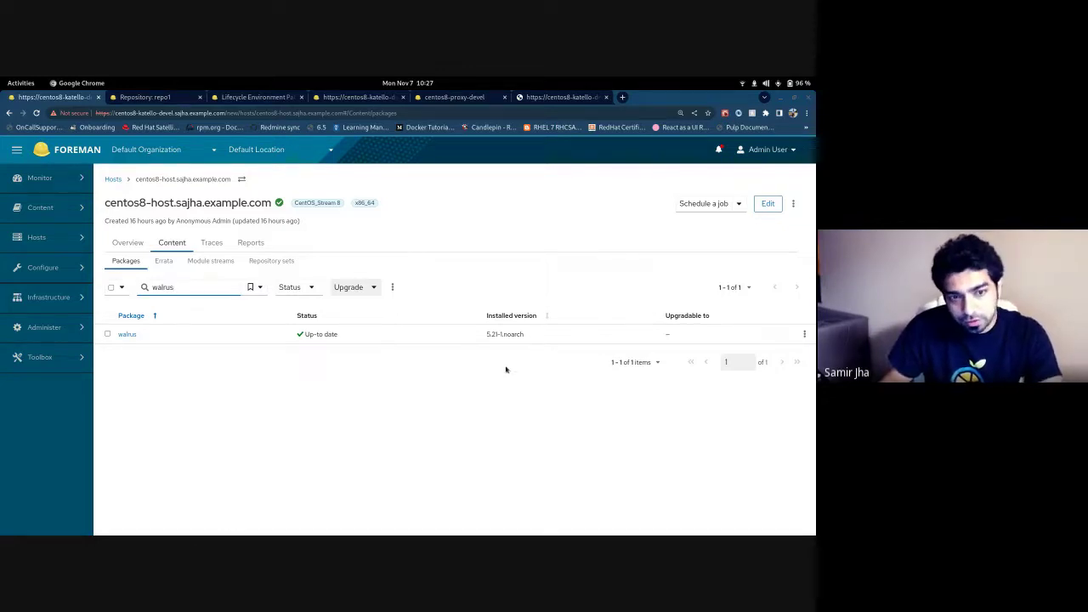
Step: View the host's module streams and errata
{"action": "left_click", "coordinate": [164, 261]}
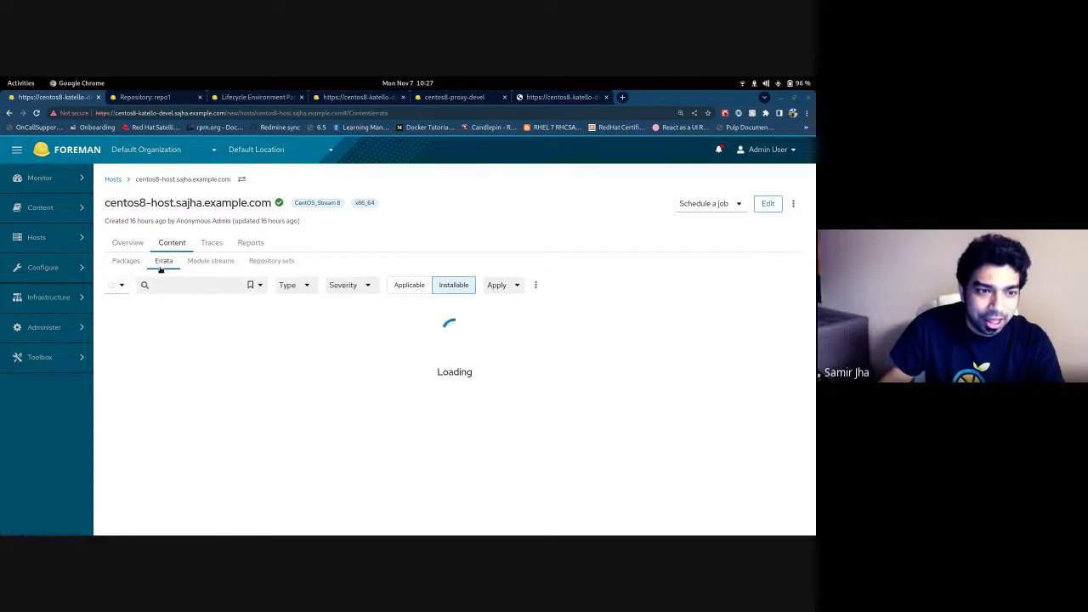
{"action": "left_click", "coordinate": [207, 266]}
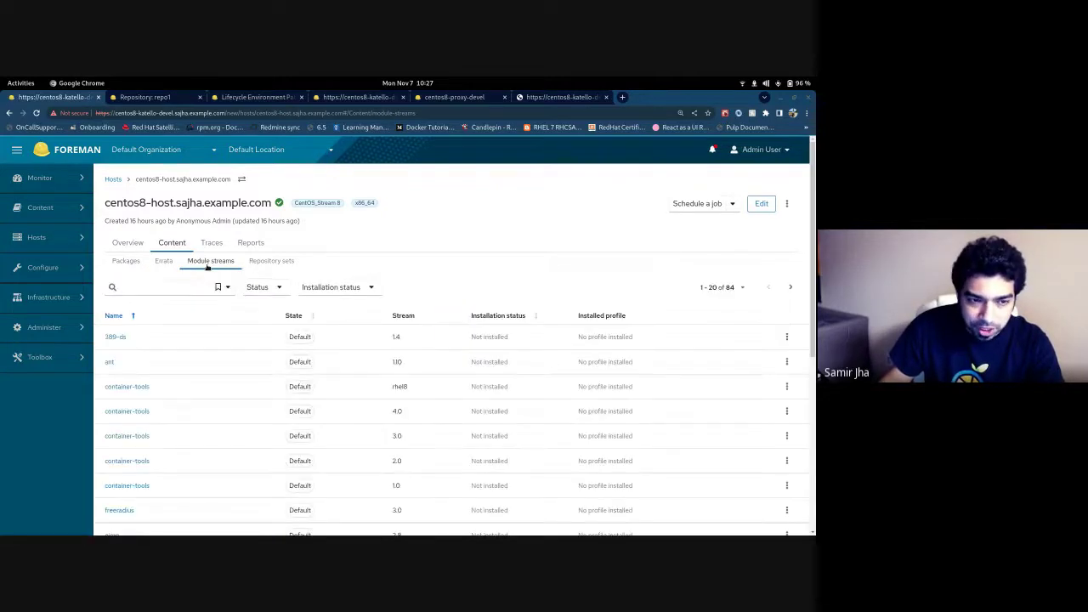
{"action": "left_click", "coordinate": [164, 263]}
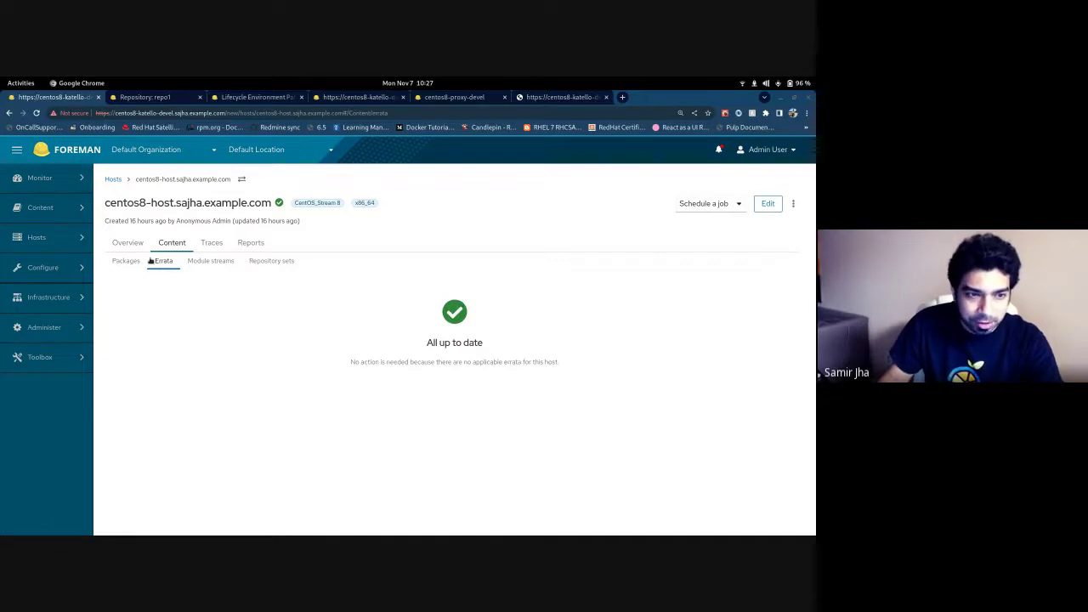
Step: Switch to the Terminal and downgrade the walrus package with yum on centos8-host, approving the transaction with y
{"action": "key", "text": "alt+Tab"}
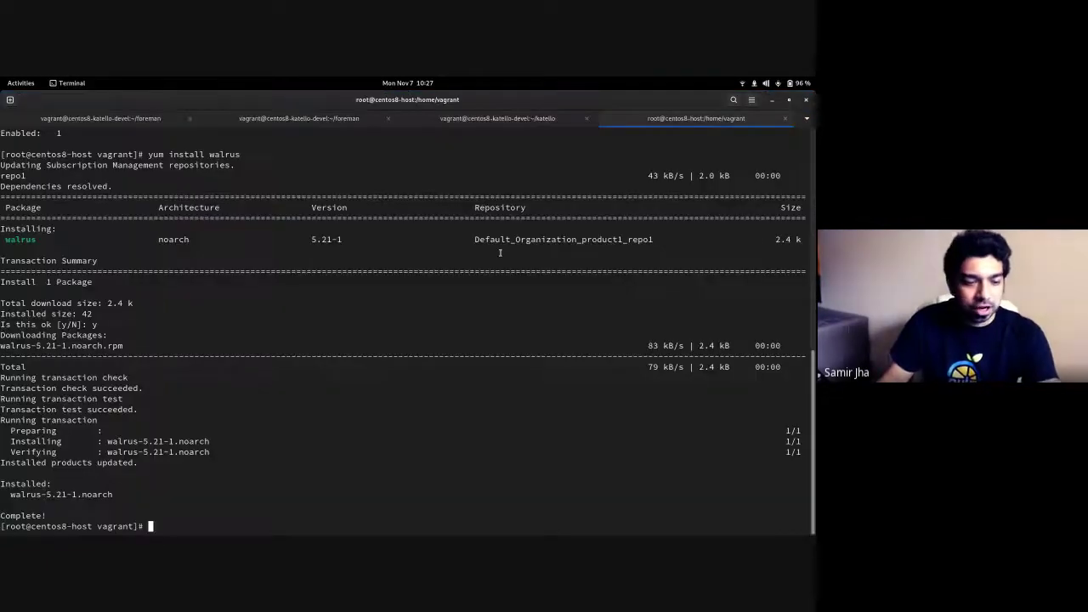
{"action": "type", "text": "yum "}
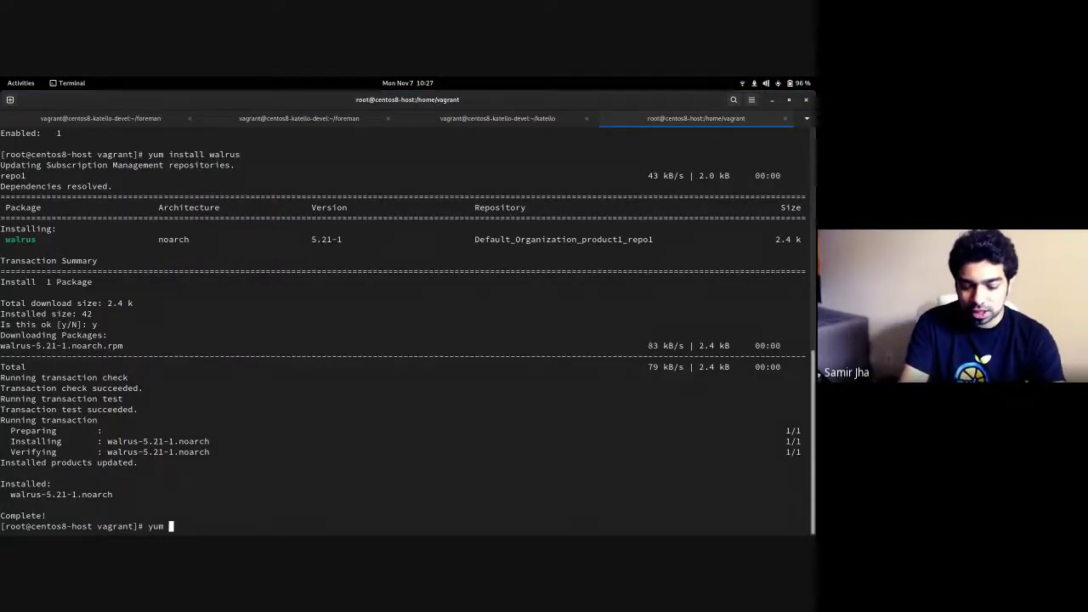
{"action": "type", "text": "downgrade"}
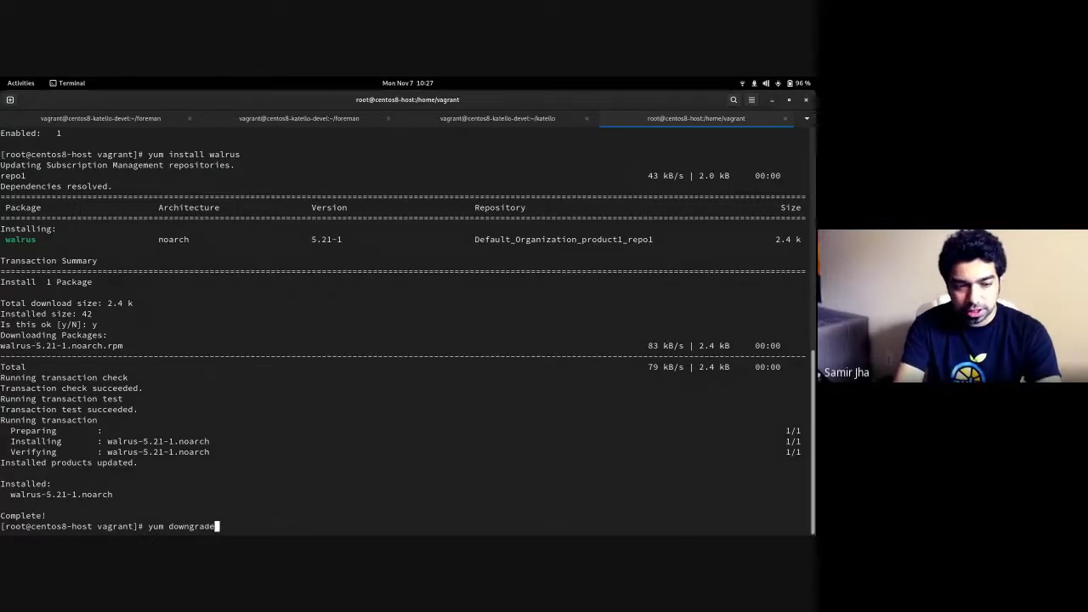
{"action": "type", "text": " walrus"}
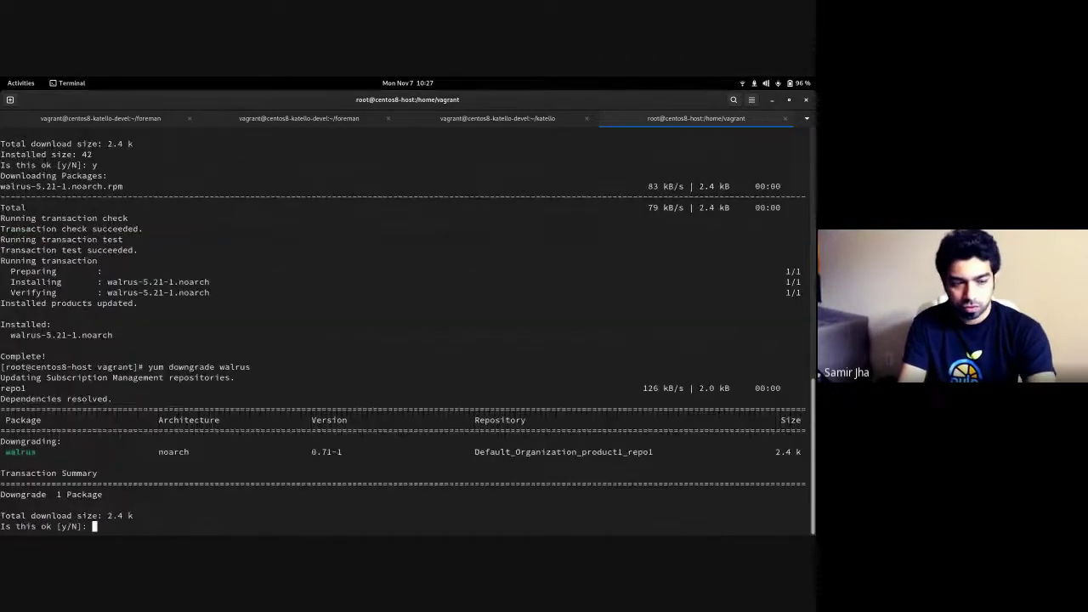
{"action": "type", "text": "y"}
{"action": "key", "text": "Return"}
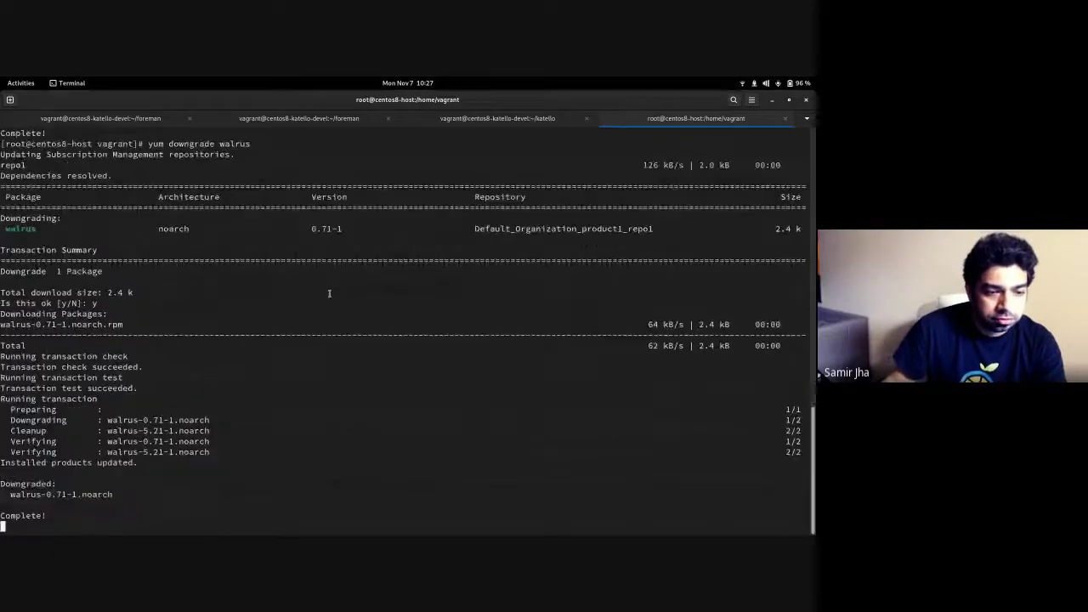
Step: Switch back to Foreman in Chrome, refresh the host's errata list and open erratum RHEA-2012:0055 in a new tab
{"action": "key", "text": "alt+Tab"}
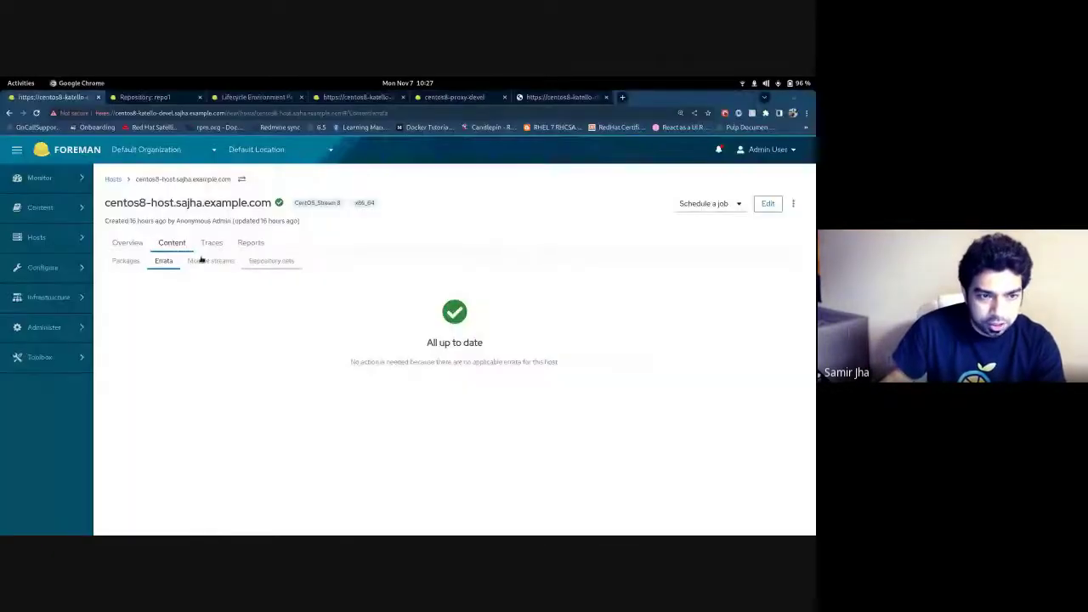
{"action": "left_click", "coordinate": [134, 263]}
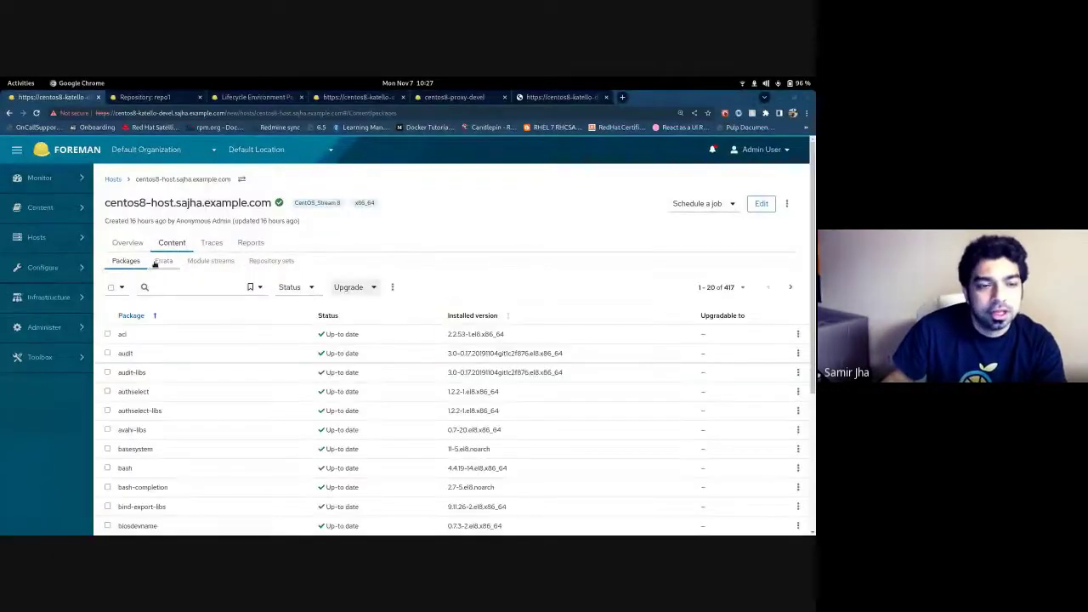
{"action": "left_click", "coordinate": [158, 261]}
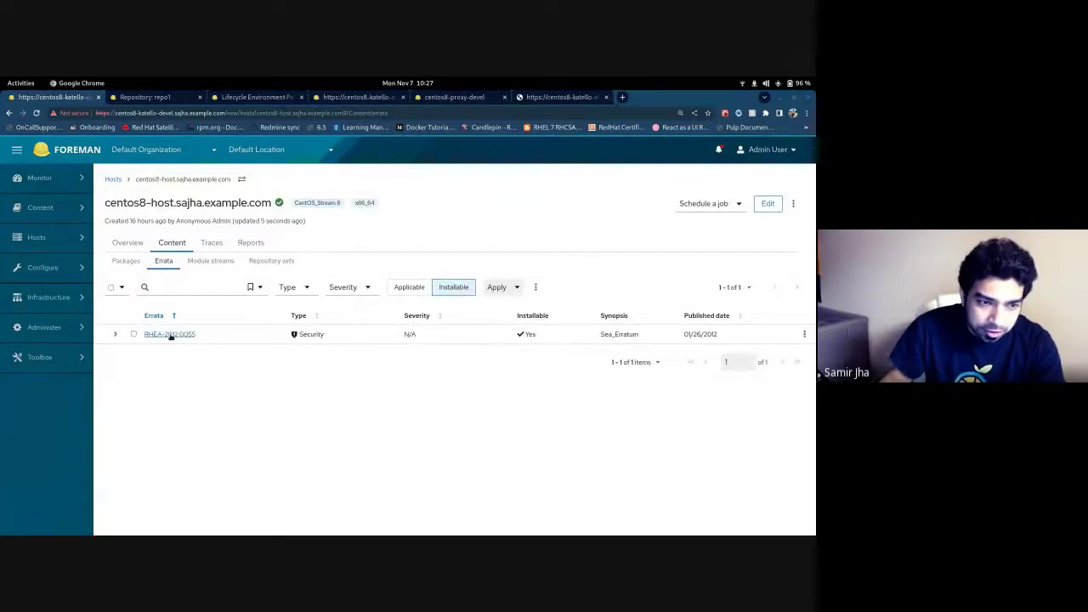
{"action": "right_click", "coordinate": [170, 334]}
{"action": "left_click", "coordinate": [200, 341]}
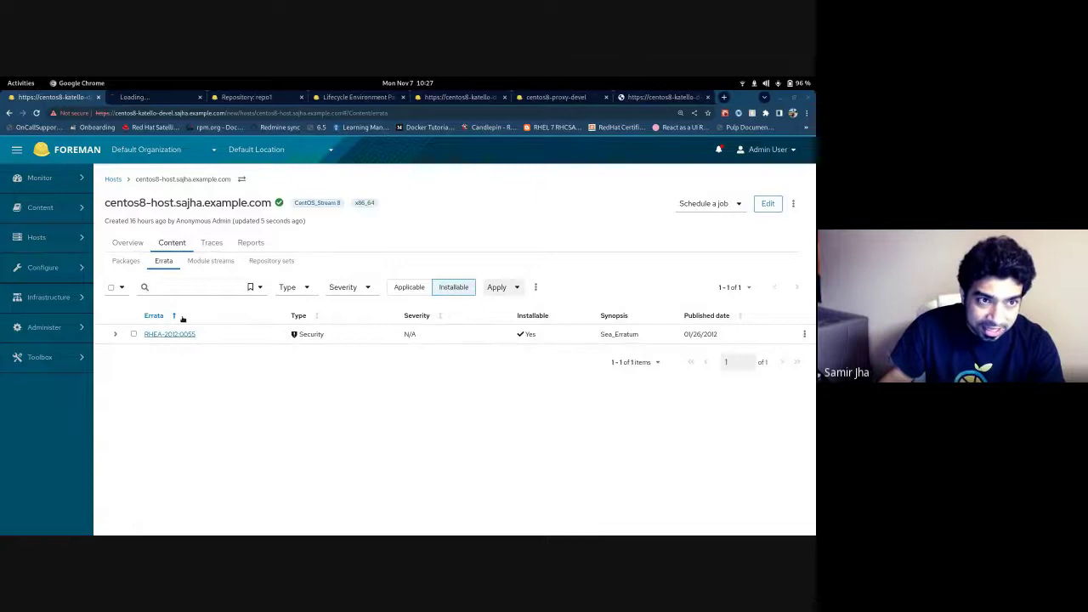
{"action": "left_click", "coordinate": [163, 97]}
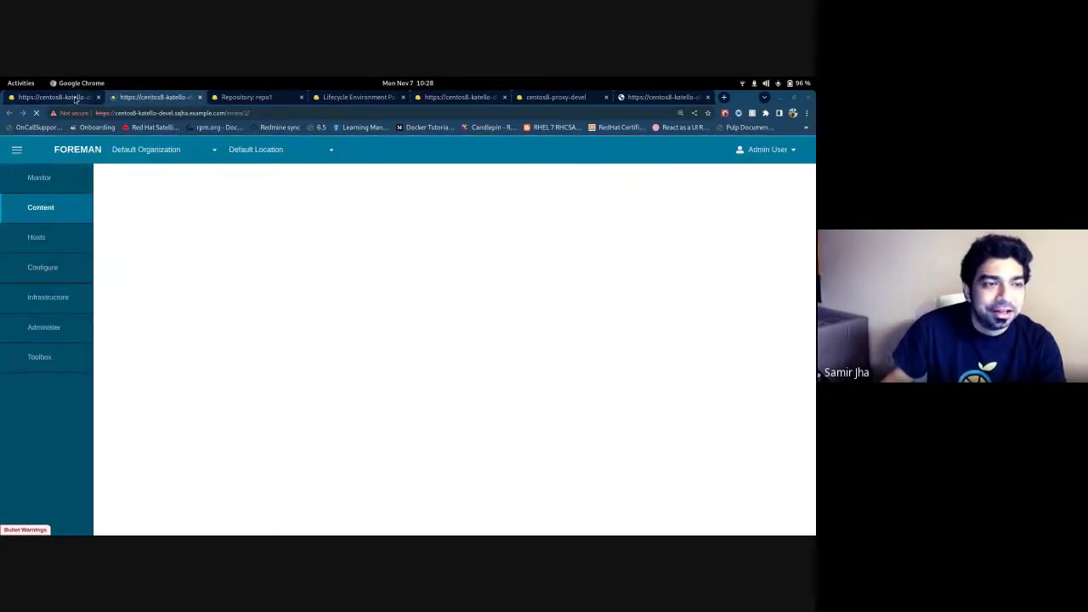
{"action": "left_click", "coordinate": [75, 98]}
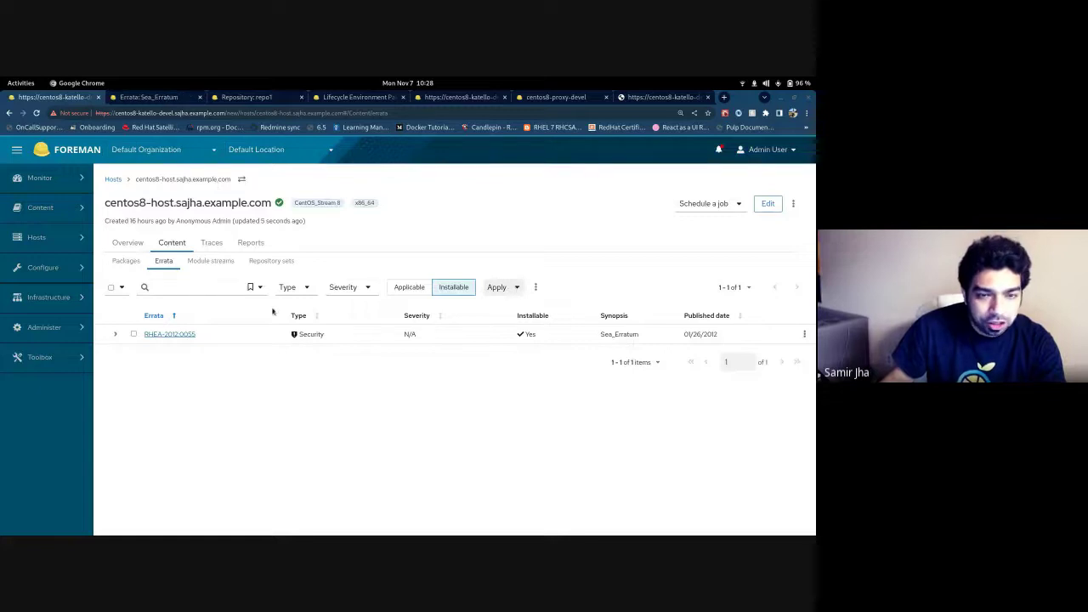
Step: Select erratum RHEA-2012:0055 in the host's errata list, and view the packages that belong to Sea_Erratum
{"action": "left_click", "coordinate": [135, 334]}
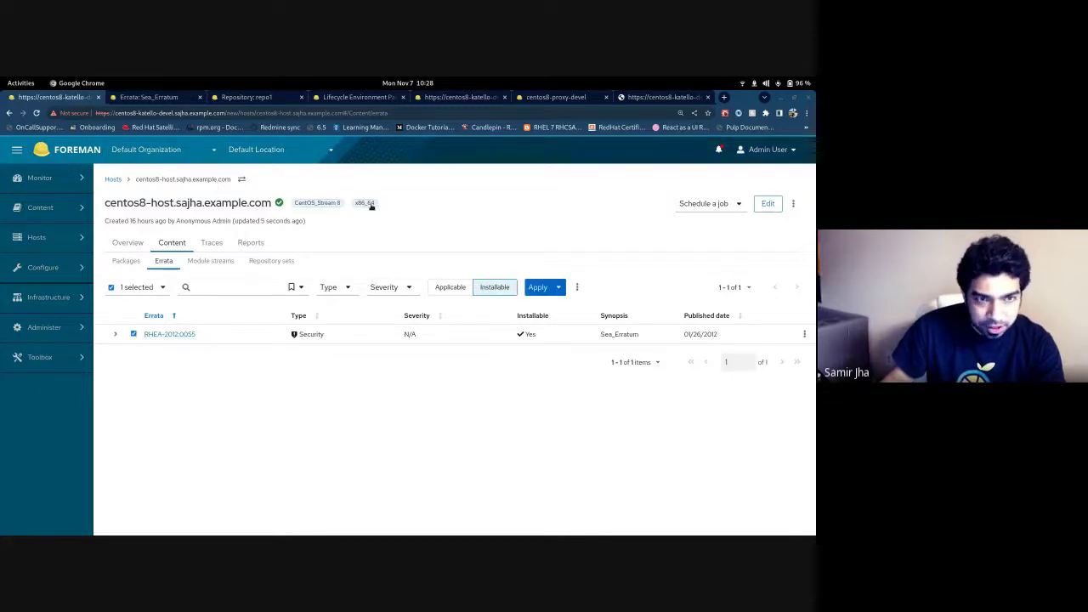
{"action": "left_click", "coordinate": [149, 98]}
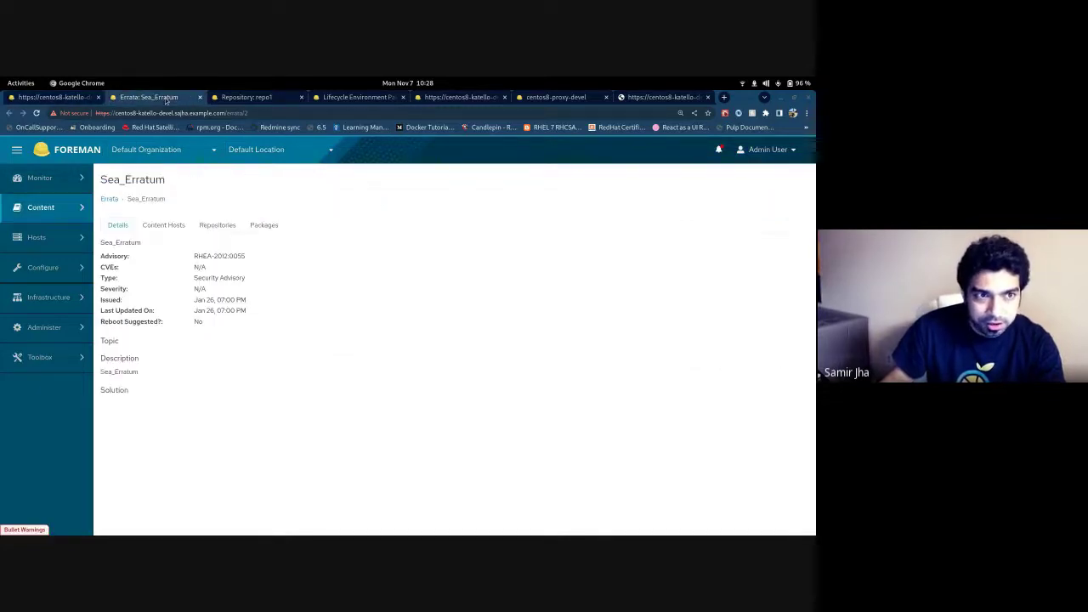
{"action": "left_click", "coordinate": [260, 226]}
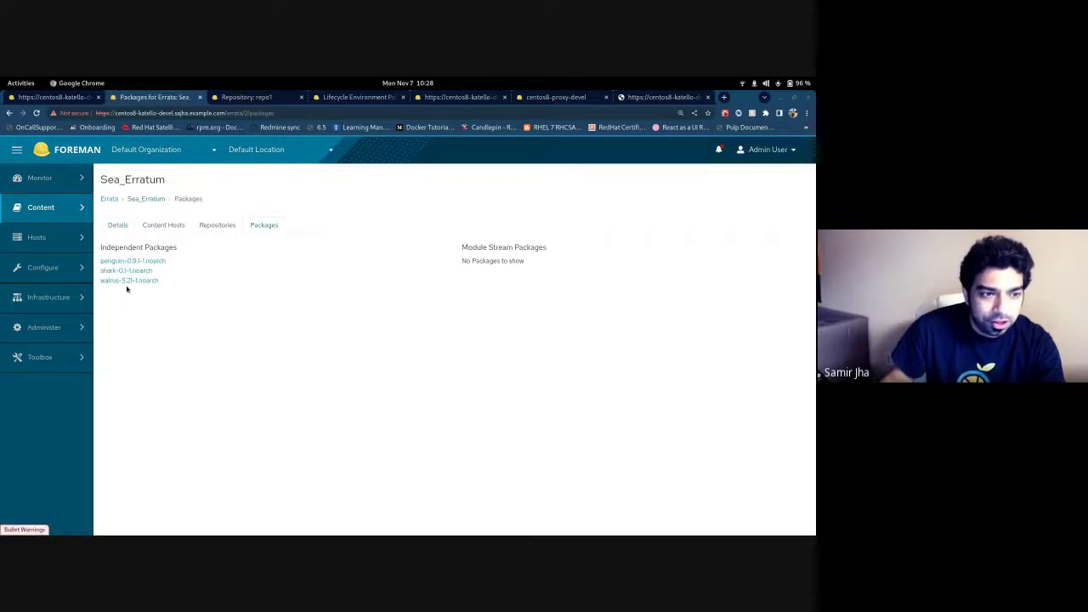
Step: Apply the selected erratum to the host and open the job's details in a new tab
{"action": "left_click", "coordinate": [55, 97]}
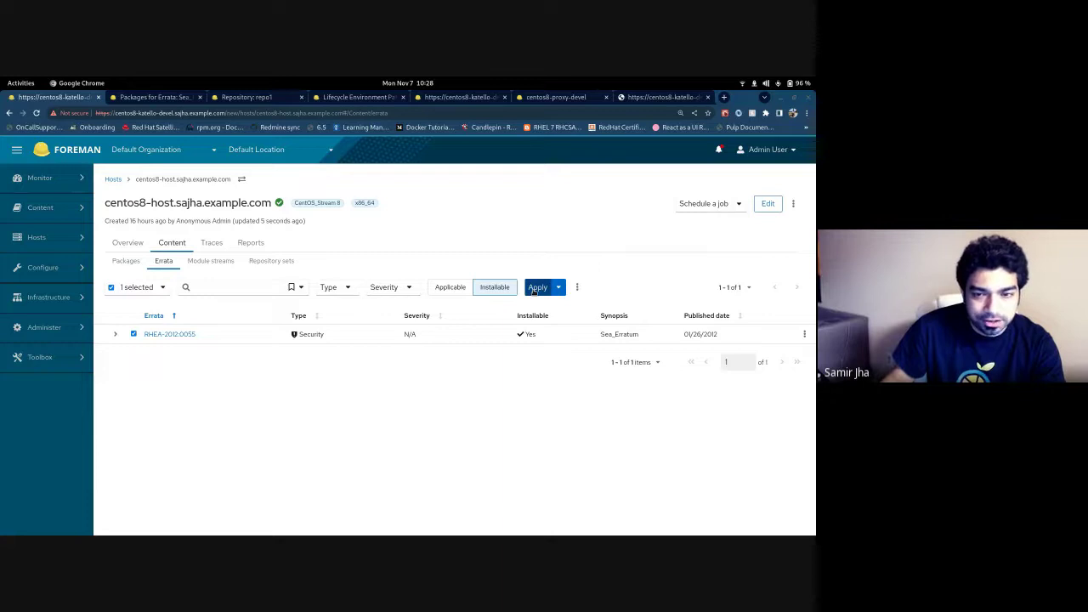
{"action": "left_click", "coordinate": [534, 289]}
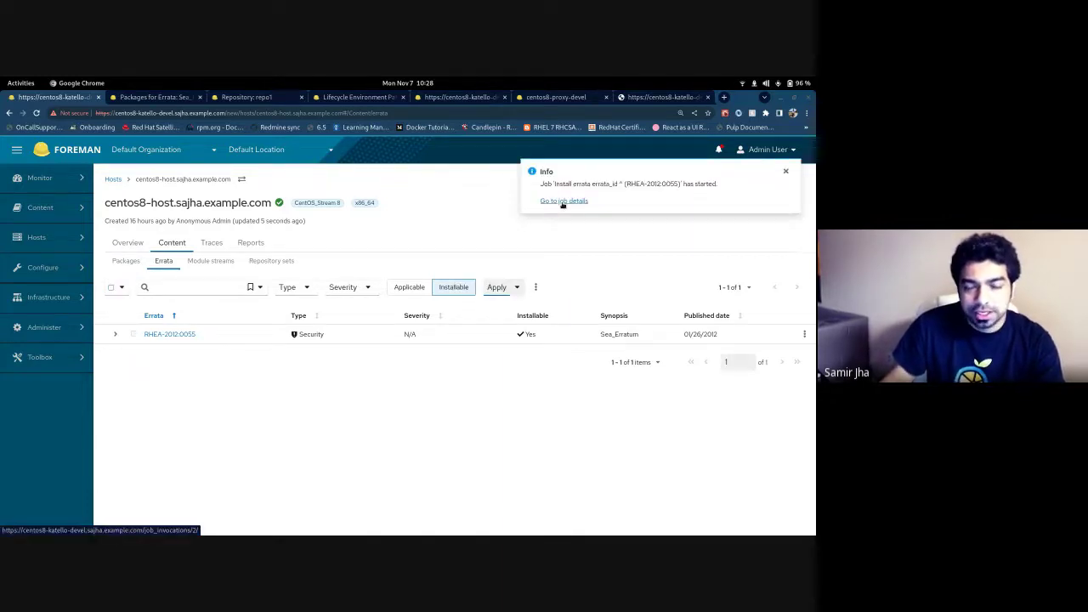
{"action": "middle_click", "coordinate": [562, 204]}
{"action": "left_click", "coordinate": [229, 98]}
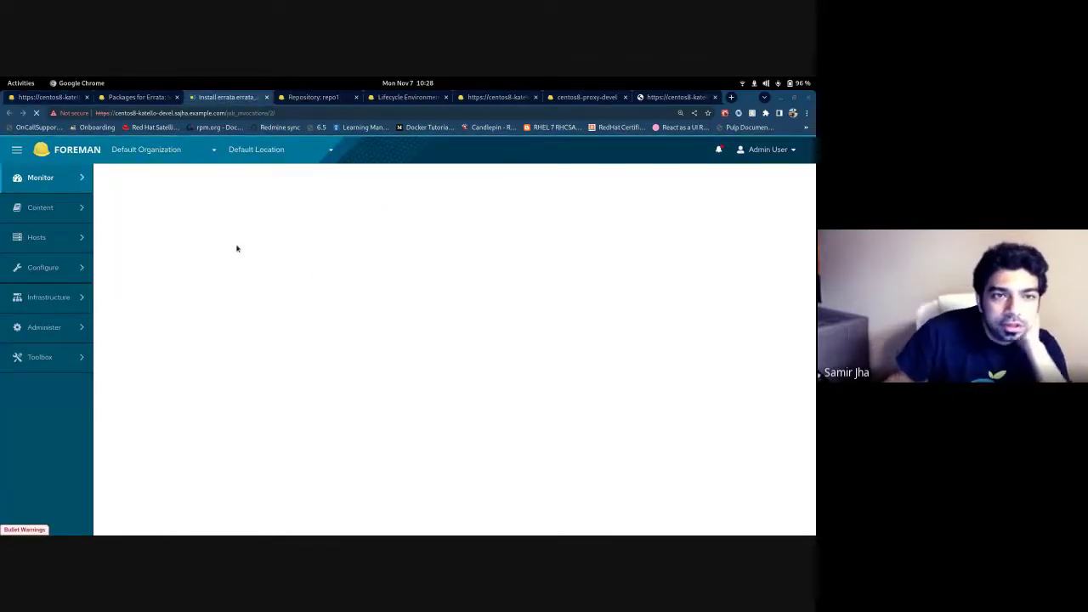
Step: Open the job's template invocation for centos8-host and examine the executed script, its yum update-minimal line and the command output
{"action": "scroll", "coordinate": [238, 263], "scroll_direction": "down", "scroll_amount": 3}
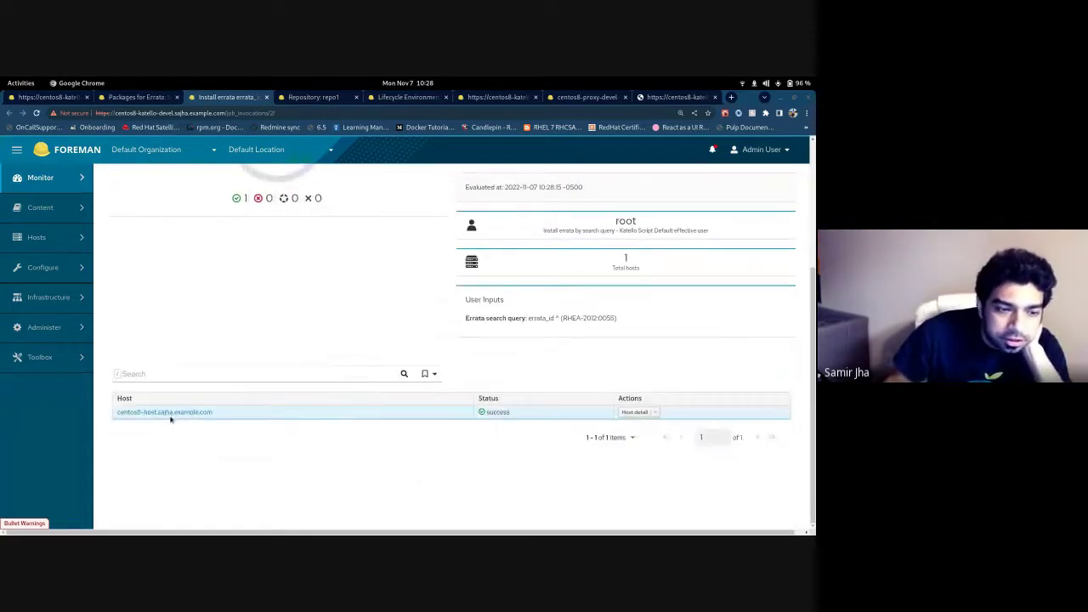
{"action": "left_click", "coordinate": [170, 414]}
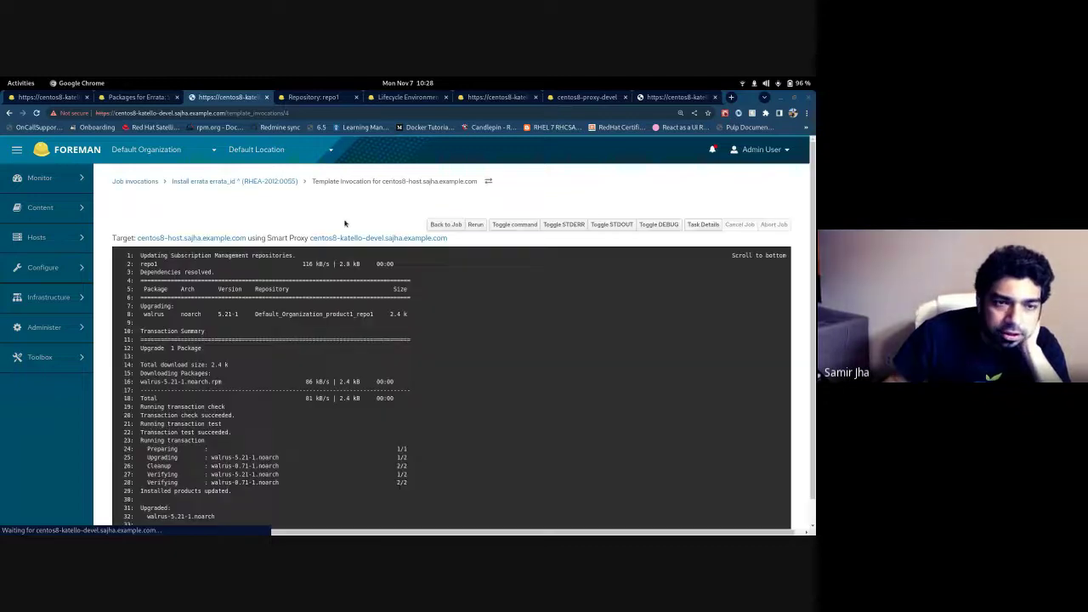
{"action": "left_click", "coordinate": [514, 225]}
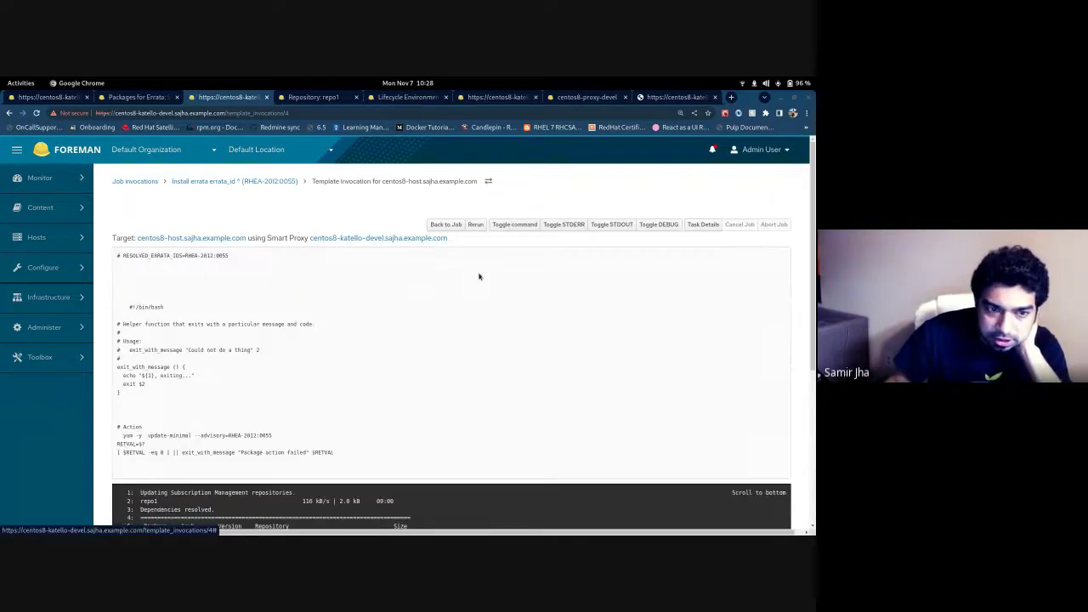
{"action": "scroll", "coordinate": [350, 322], "scroll_direction": "down", "scroll_amount": 2}
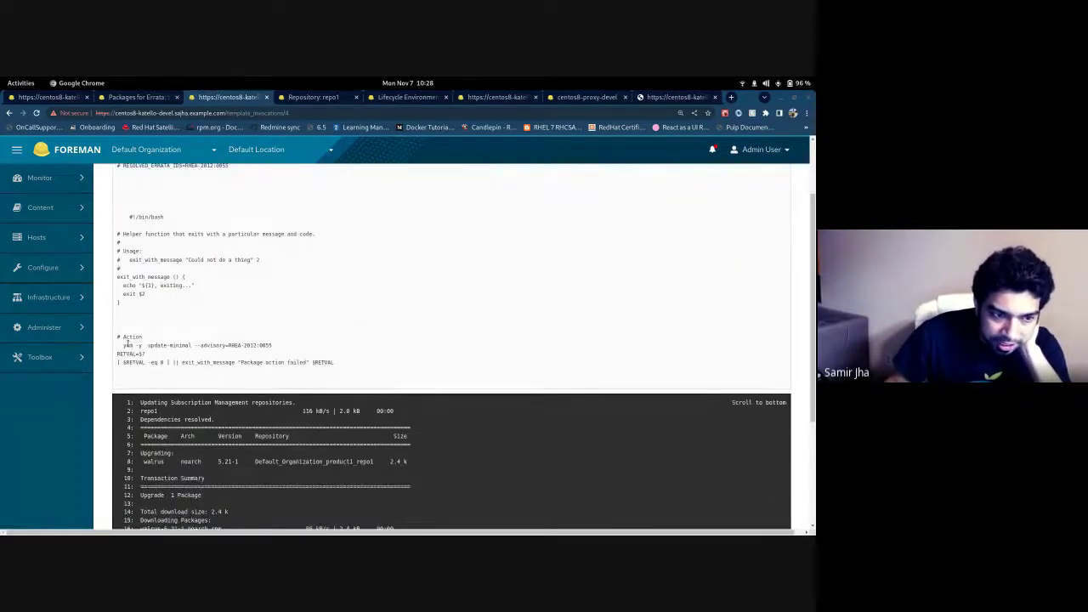
{"action": "left_click_drag", "start_coordinate": [123, 345], "coordinate": [274, 346]}
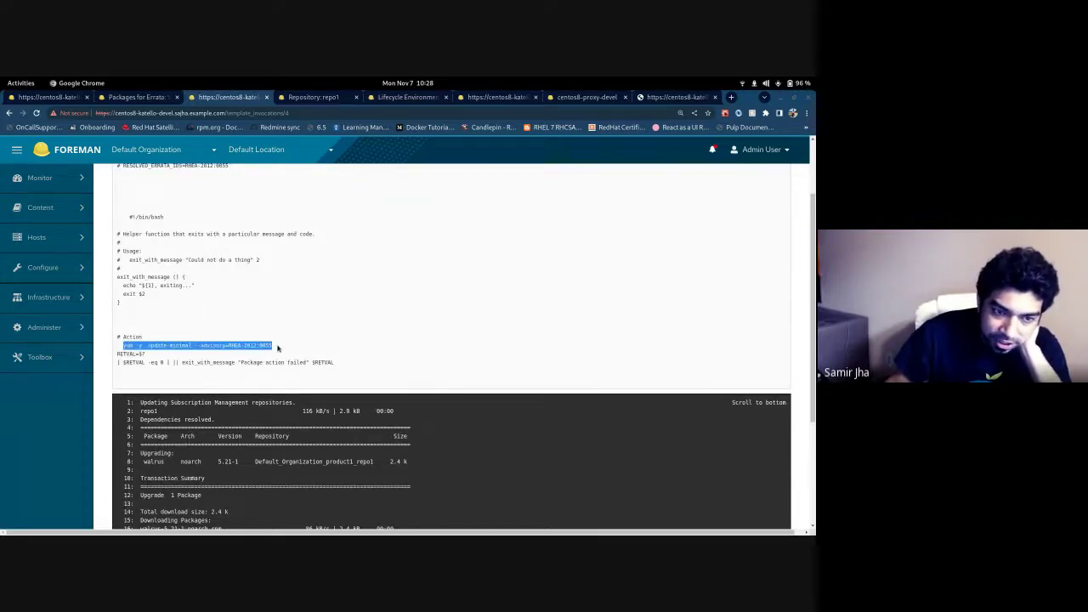
{"action": "scroll", "coordinate": [226, 411], "scroll_direction": "down", "scroll_amount": 4}
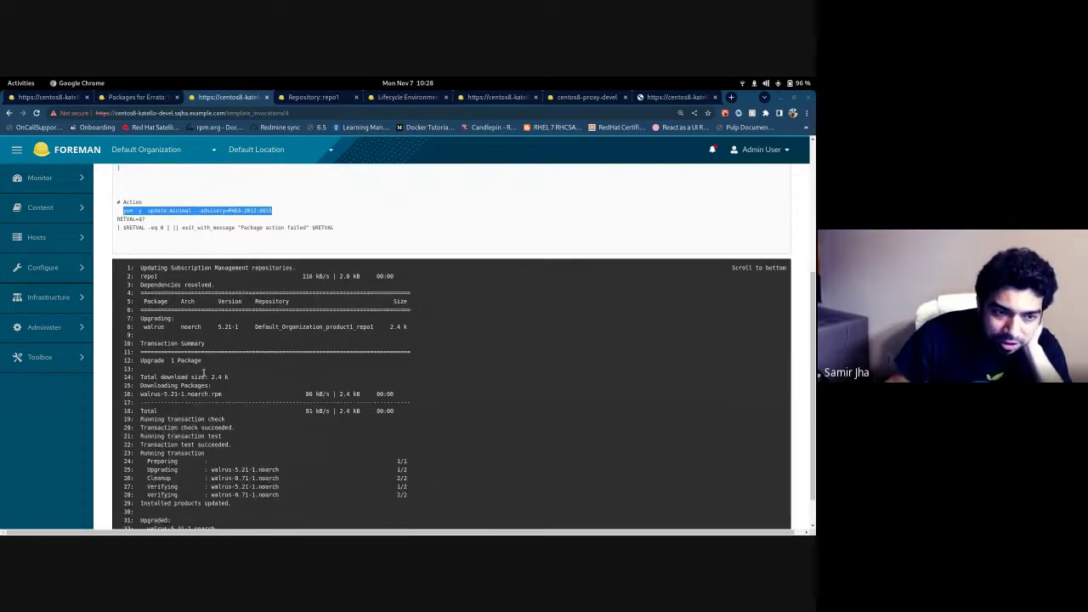
{"action": "scroll", "coordinate": [476, 356], "scroll_direction": "up", "scroll_amount": 5}
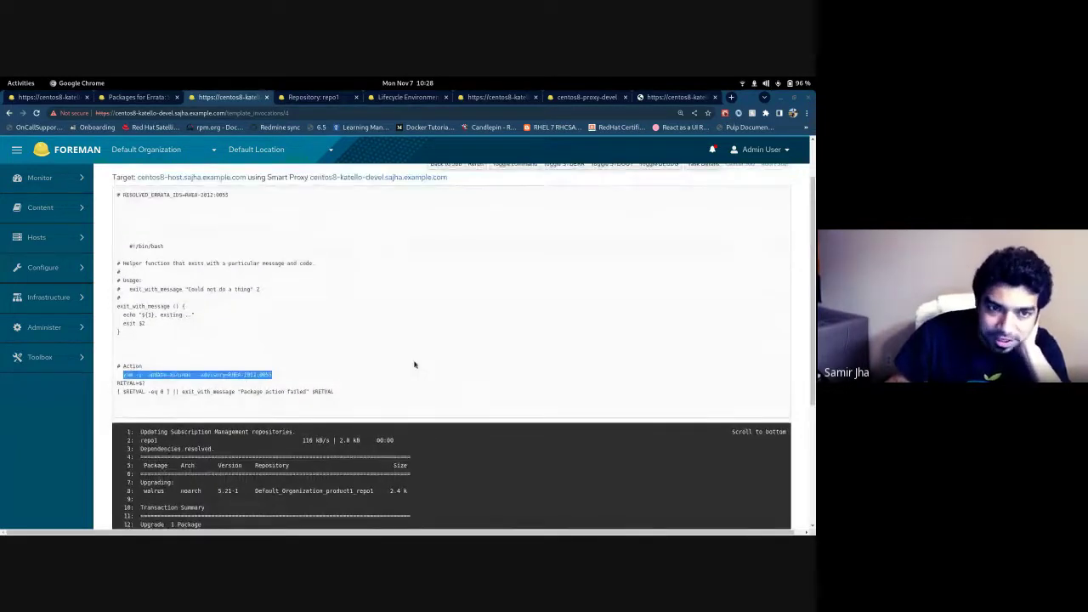
{"action": "scroll", "coordinate": [455, 384], "scroll_direction": "up", "scroll_amount": 2}
{"action": "scroll", "coordinate": [287, 408], "scroll_direction": "down", "scroll_amount": 4}
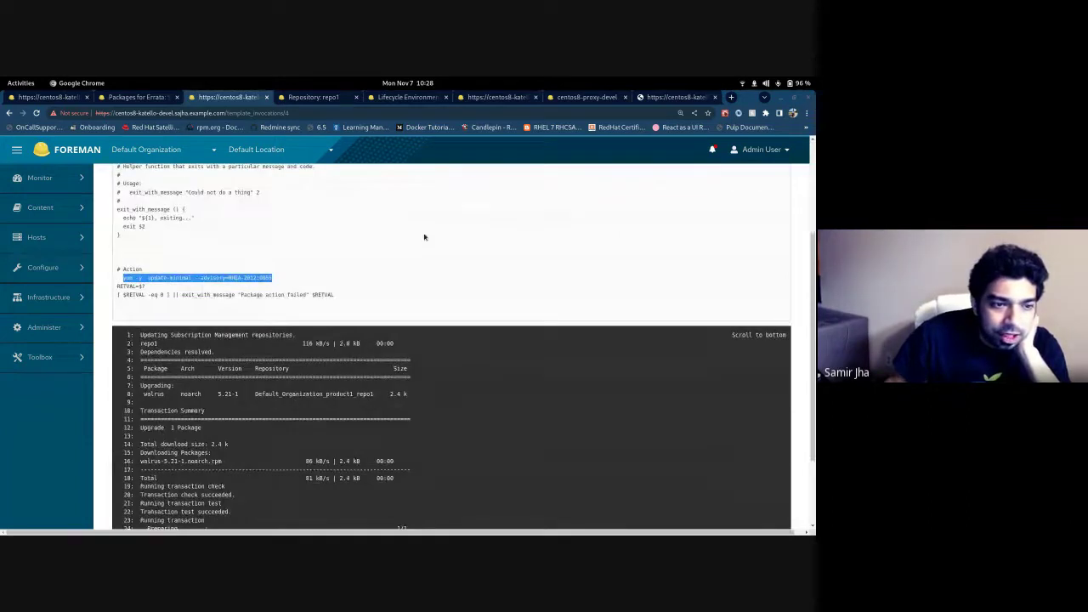
{"action": "scroll", "coordinate": [200, 348], "scroll_direction": "up", "scroll_amount": 4}
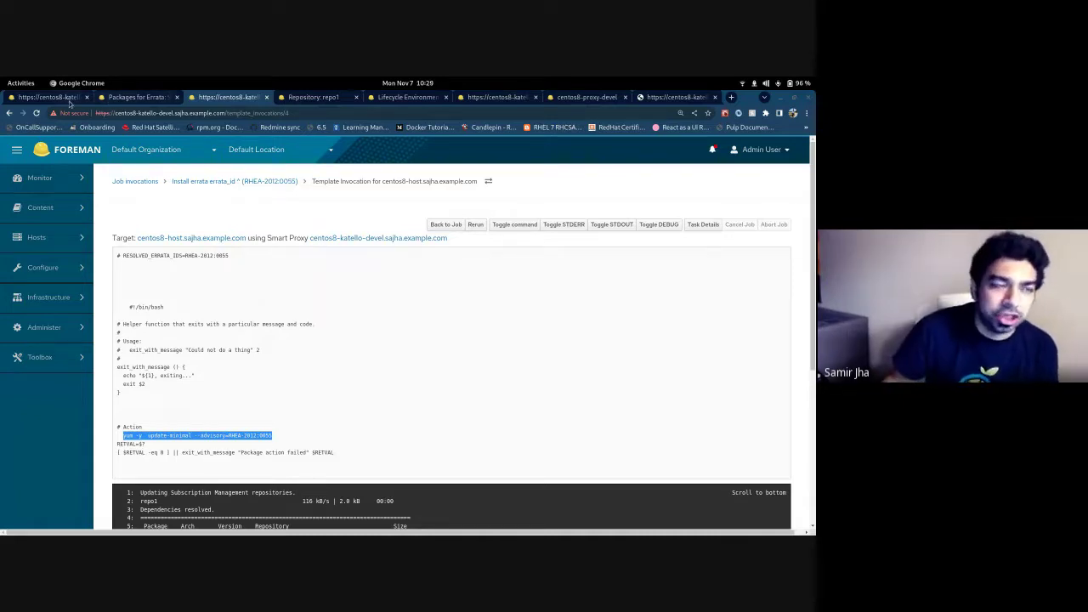
{"action": "left_click", "coordinate": [372, 205]}
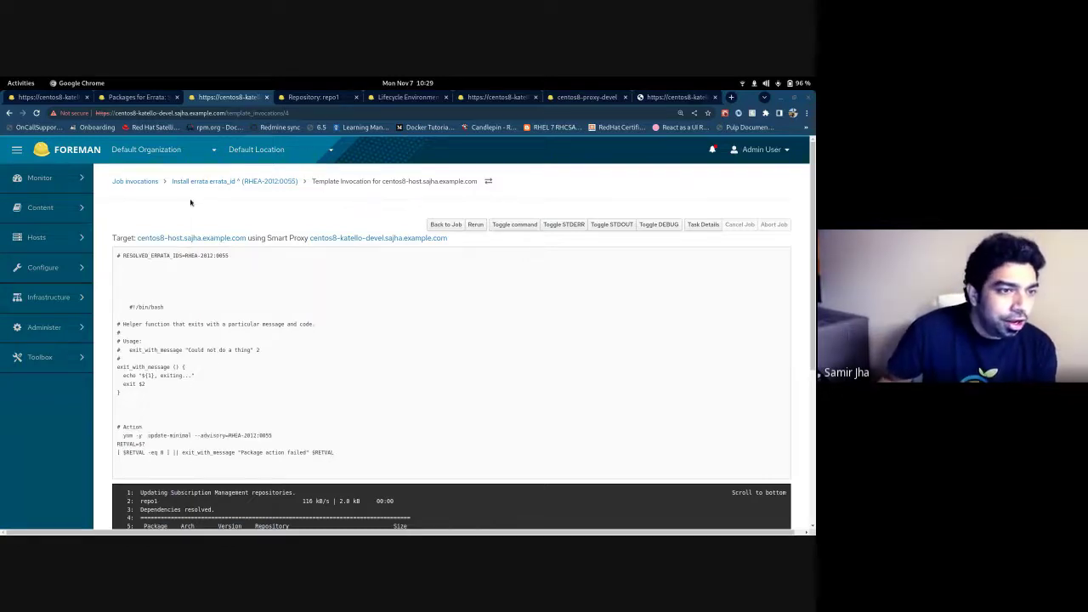
Step: Open the details of the centos8-proxy-devel smart proxy and highlight Pulpcore among its active features
{"action": "mouse_move", "coordinate": [48, 177]}
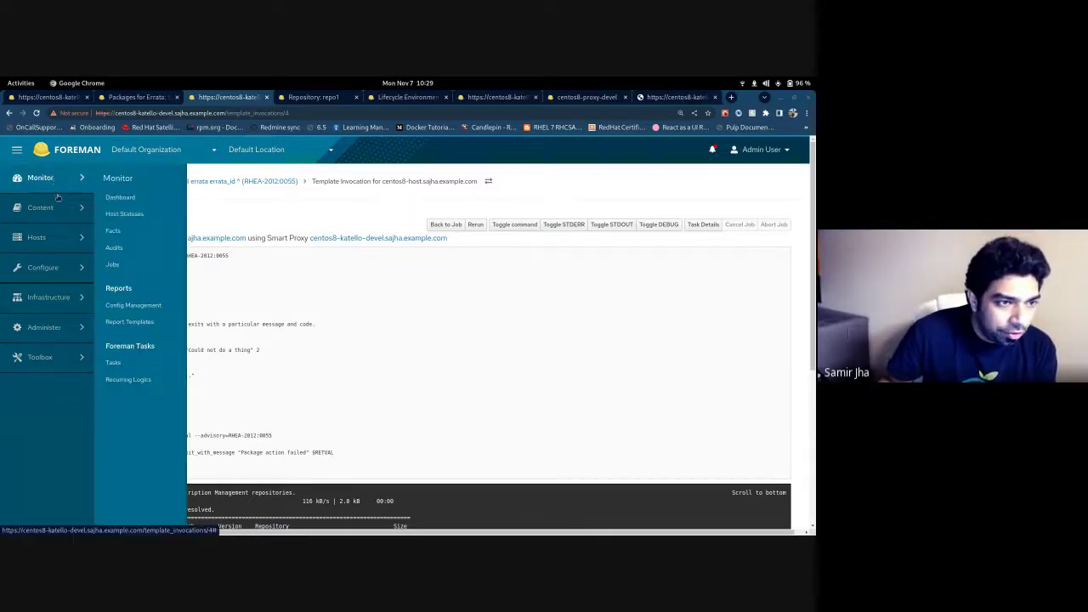
{"action": "mouse_move", "coordinate": [72, 296]}
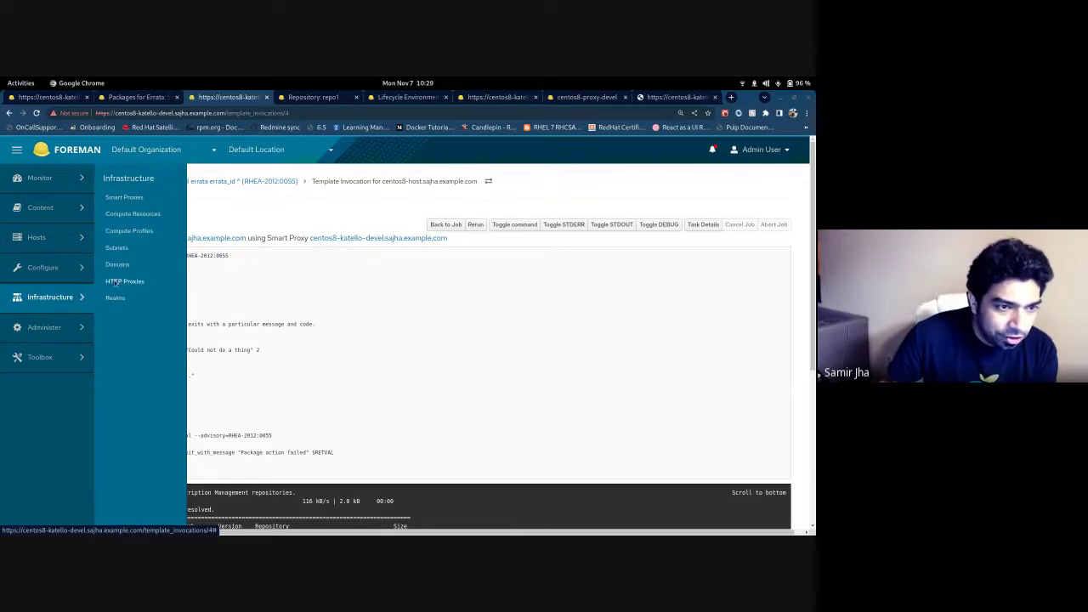
{"action": "left_click", "coordinate": [125, 198]}
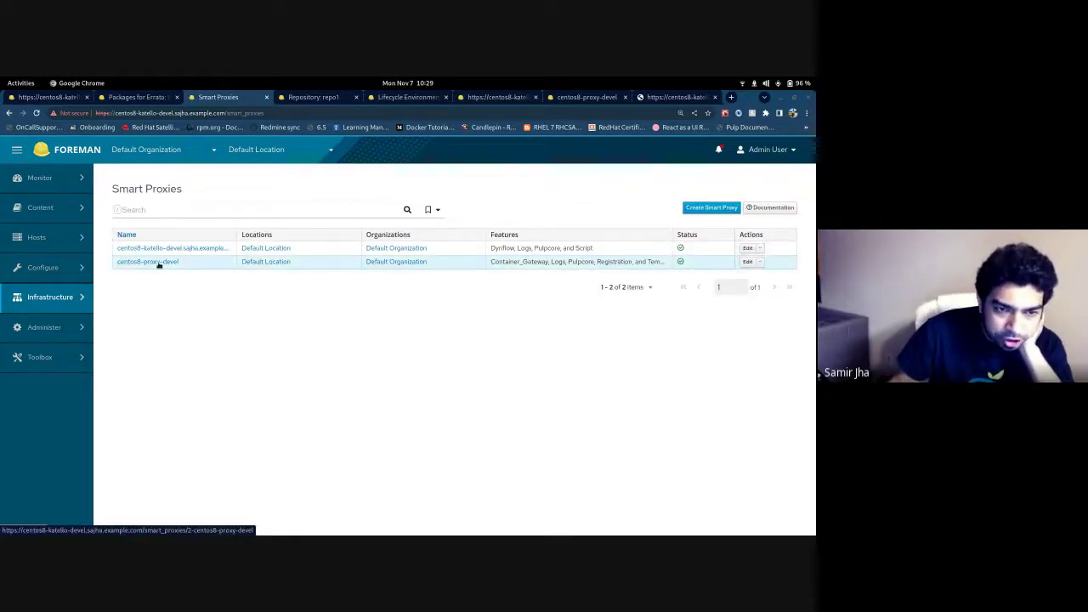
{"action": "left_click", "coordinate": [158, 264]}
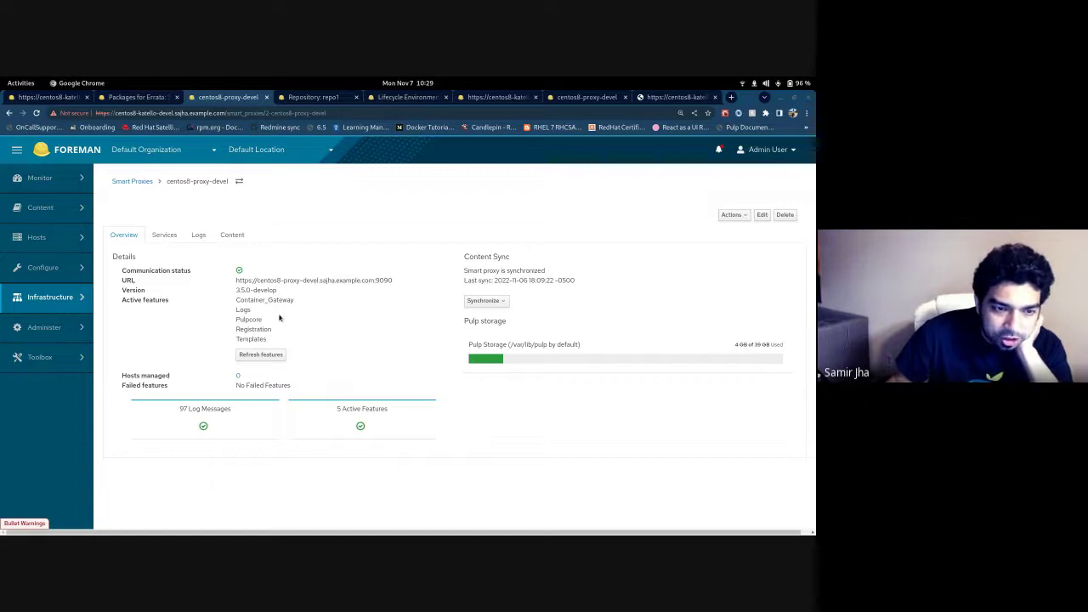
{"action": "left_click_drag", "start_coordinate": [264, 320], "coordinate": [236, 319]}
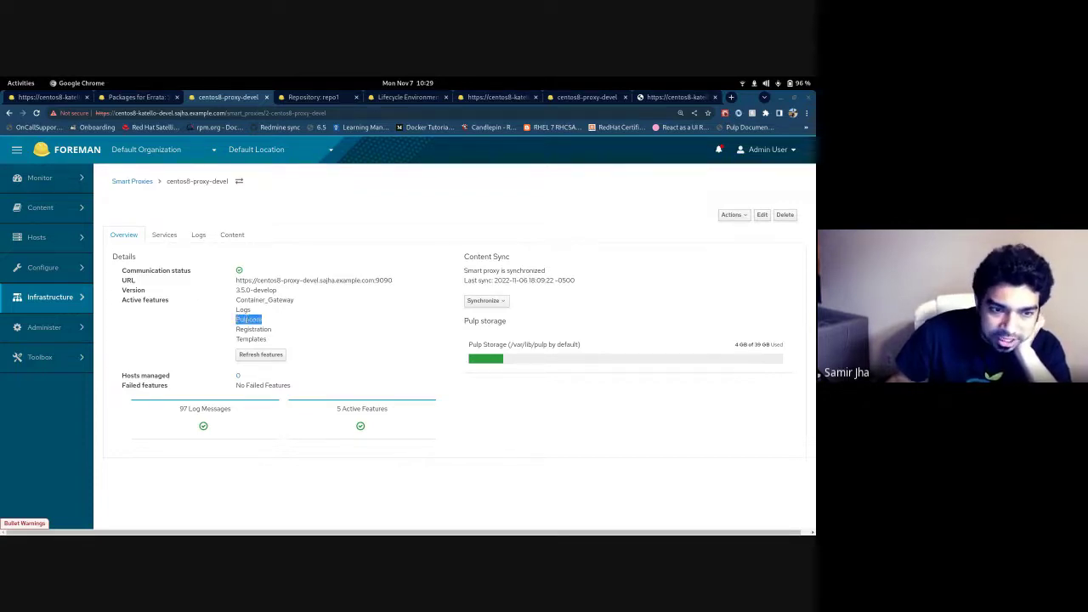
Step: View the smart proxy's services and highlight its supported content types
{"action": "left_click", "coordinate": [165, 234]}
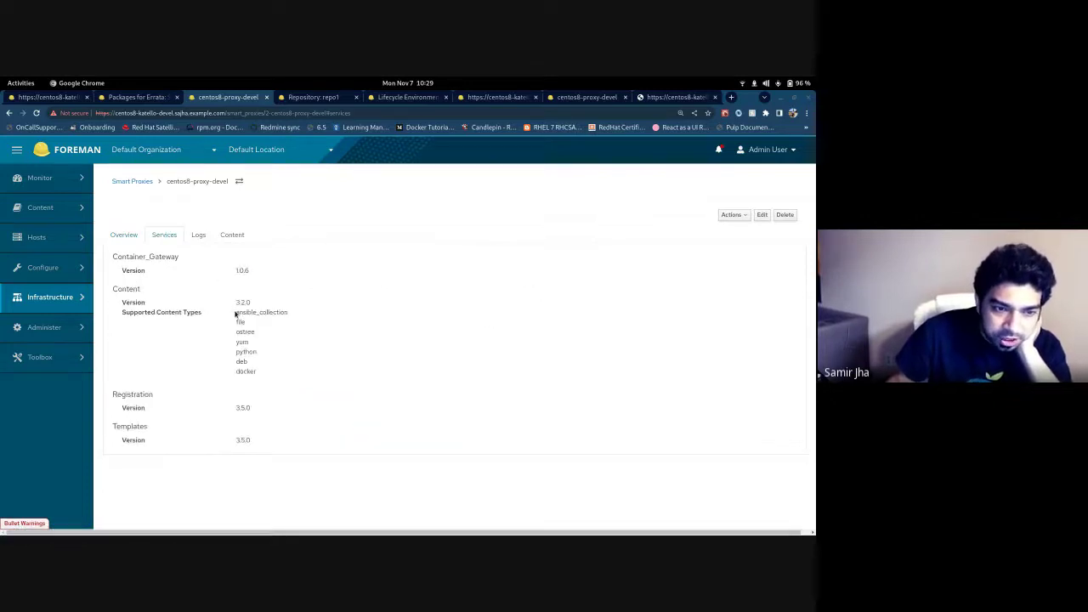
{"action": "mouse_move", "coordinate": [236, 312]}
{"action": "left_mouse_down"}
{"action": "mouse_move", "coordinate": [267, 343]}
{"action": "mouse_move", "coordinate": [276, 375]}
{"action": "mouse_move", "coordinate": [235, 314]}
{"action": "left_mouse_up"}
{"action": "left_click", "coordinate": [276, 377]}
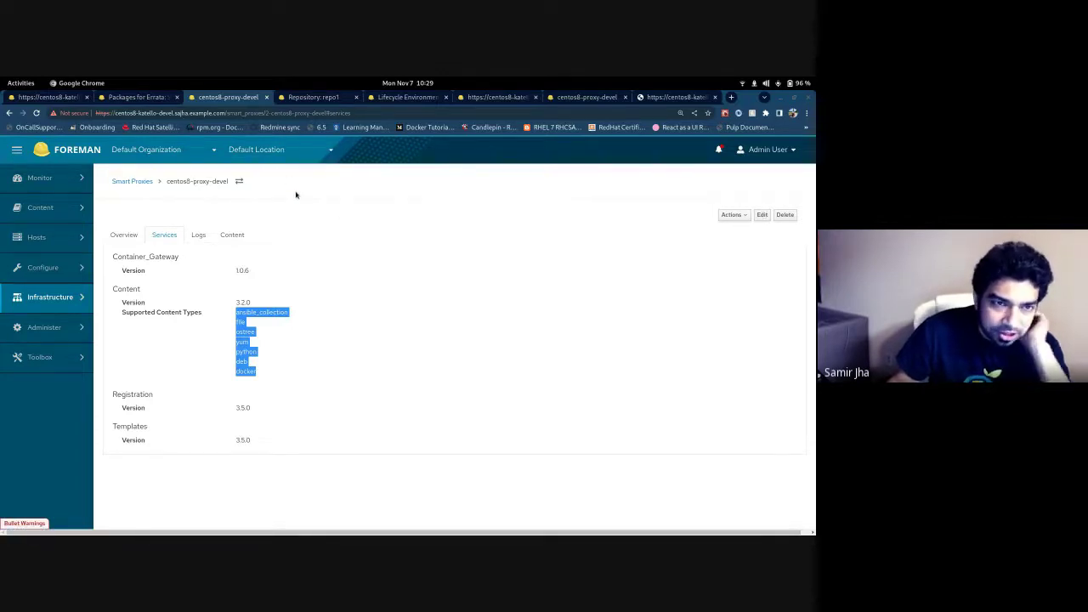
Step: Open the centos8-proxy-devel smart proxy for editing, view its lifecycle environments, and return to the smart proxy list
{"action": "left_click", "coordinate": [762, 215]}
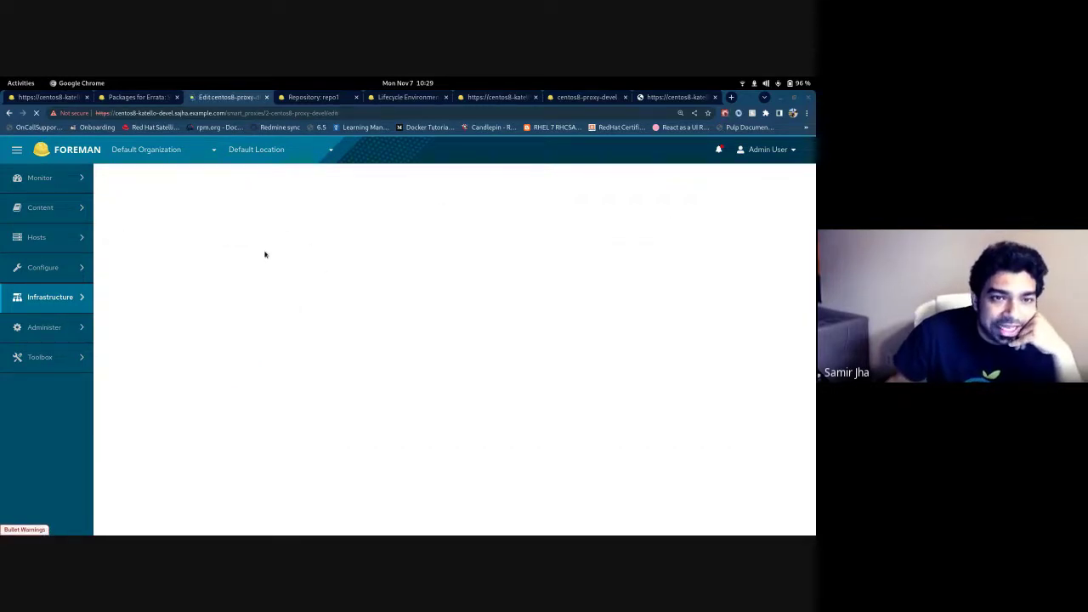
{"action": "left_click", "coordinate": [231, 238]}
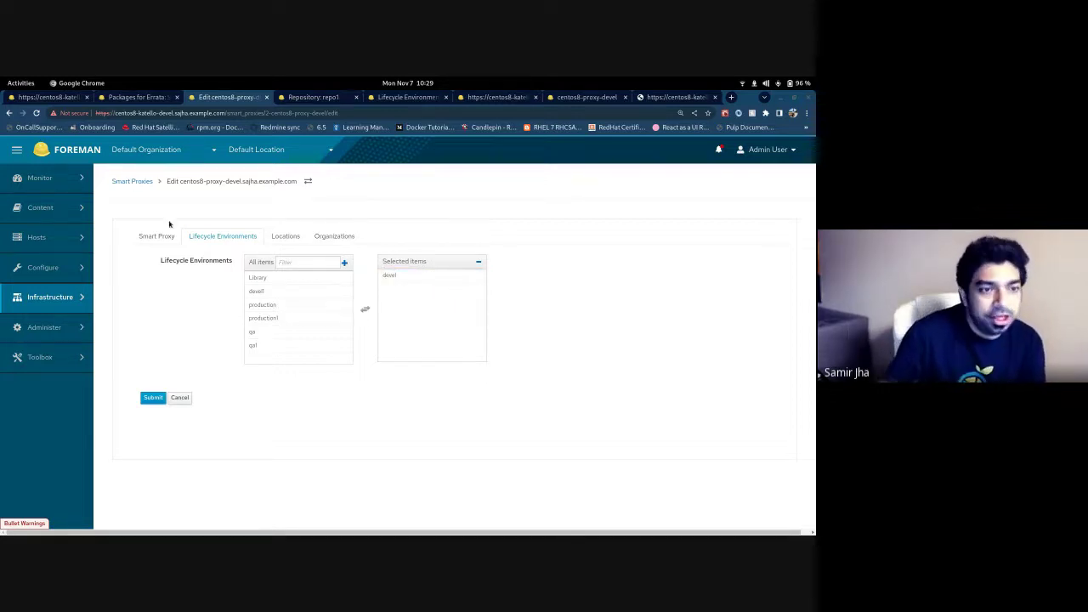
{"action": "left_click", "coordinate": [126, 182]}
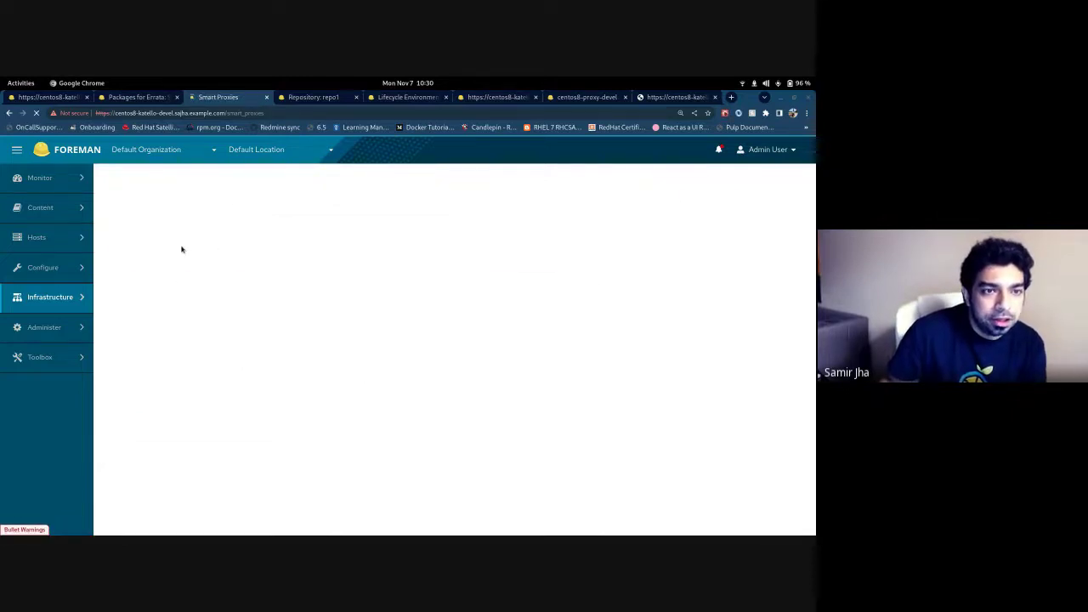
Step: View the content of the centos8-proxy-devel smart proxy, expand the devel environment and highlight content view cv1
{"action": "left_click", "coordinate": [169, 261]}
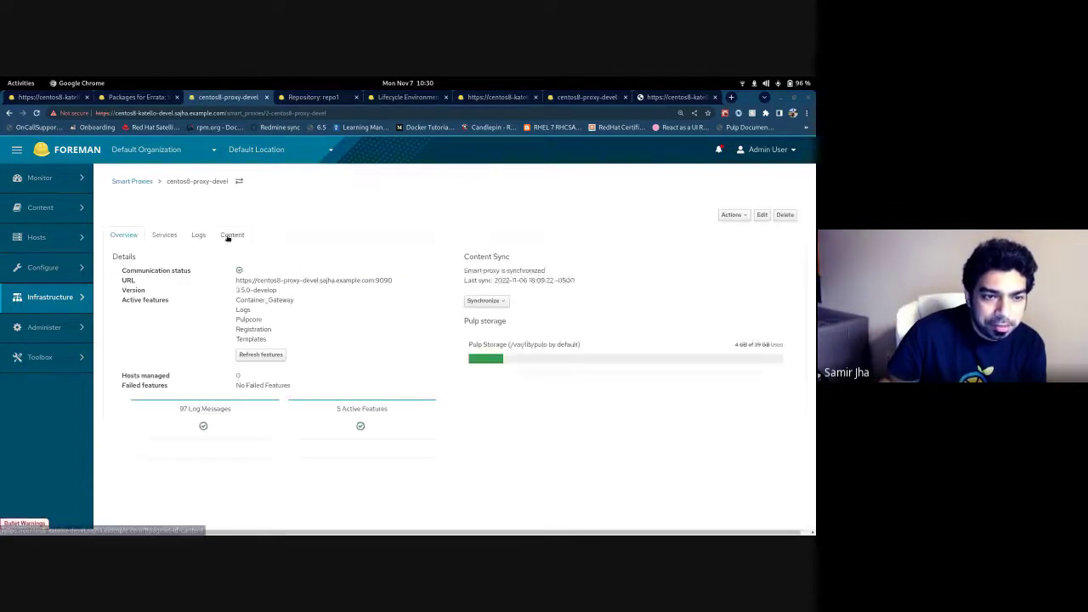
{"action": "left_click", "coordinate": [230, 236]}
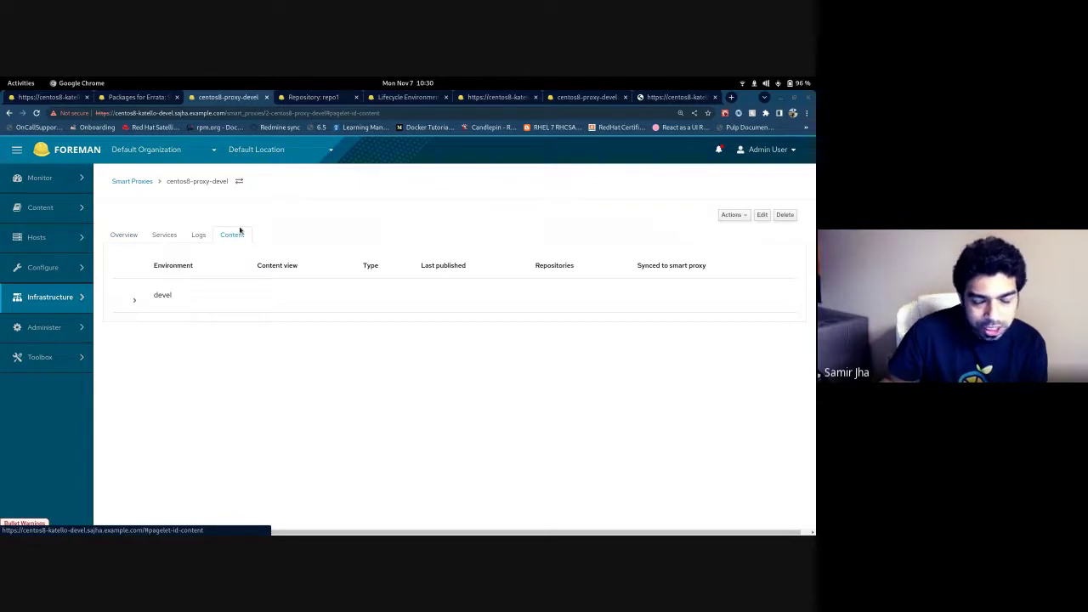
{"action": "left_click", "coordinate": [134, 301]}
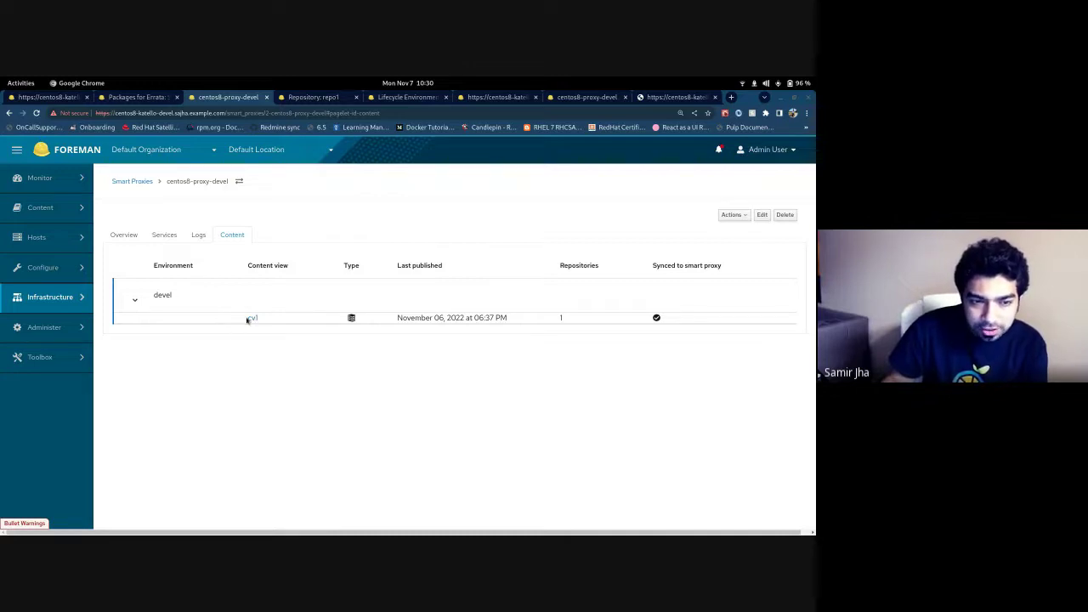
{"action": "left_click_drag", "start_coordinate": [248, 320], "coordinate": [261, 321]}
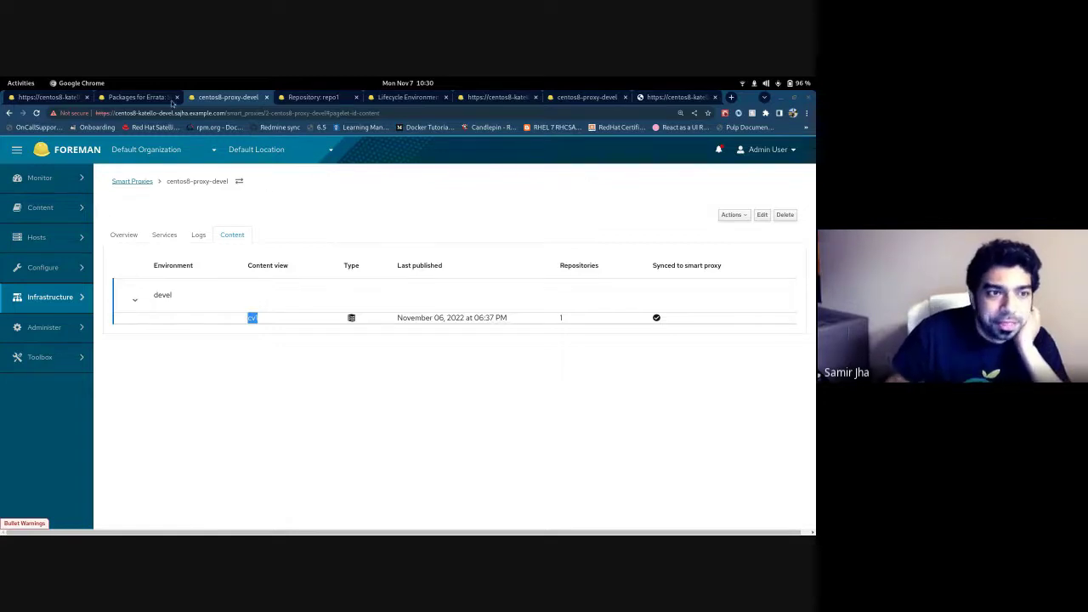
Step: In the terminal's katello session, run "pulp --profile proxy rpm repository list" and highlight the repository's name
{"action": "mouse_move", "coordinate": [4, 79]}
{"action": "key", "text": "Escape"}
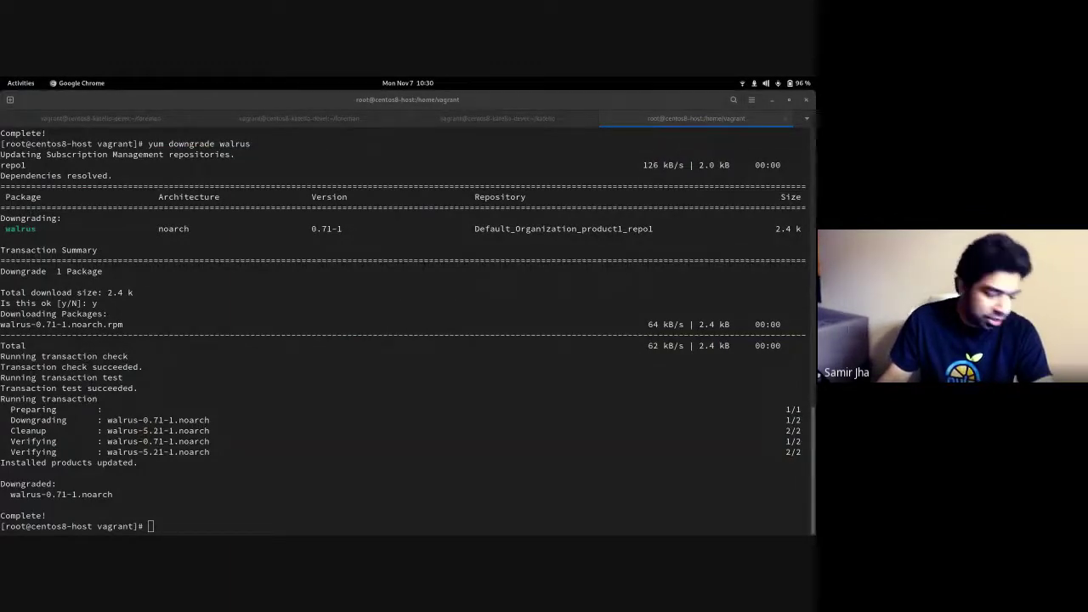
{"action": "left_click", "coordinate": [314, 124]}
{"action": "left_click", "coordinate": [483, 120]}
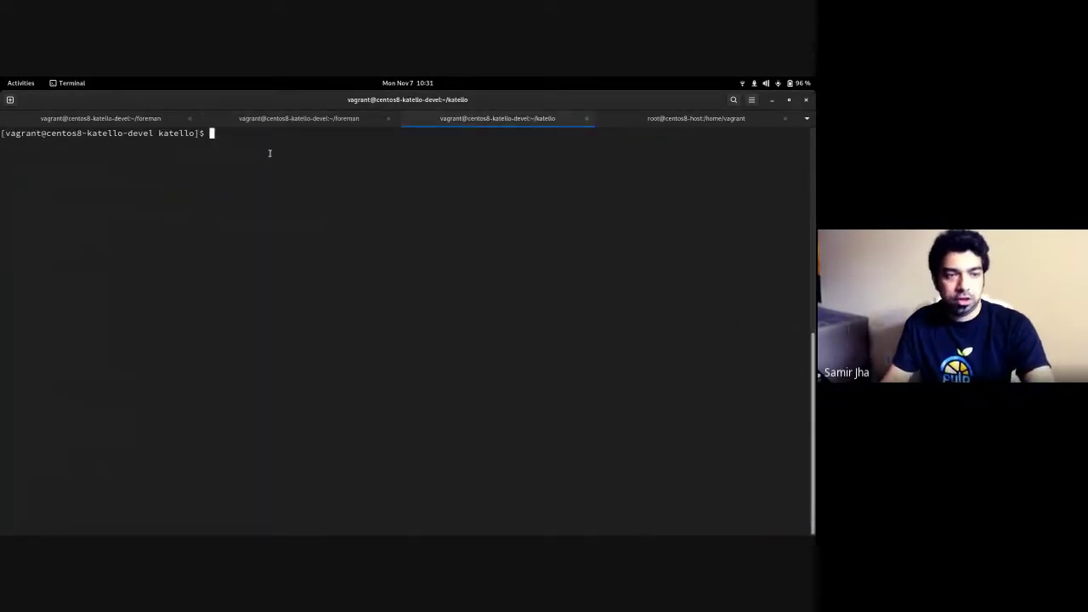
{"action": "key", "text": "Up"}
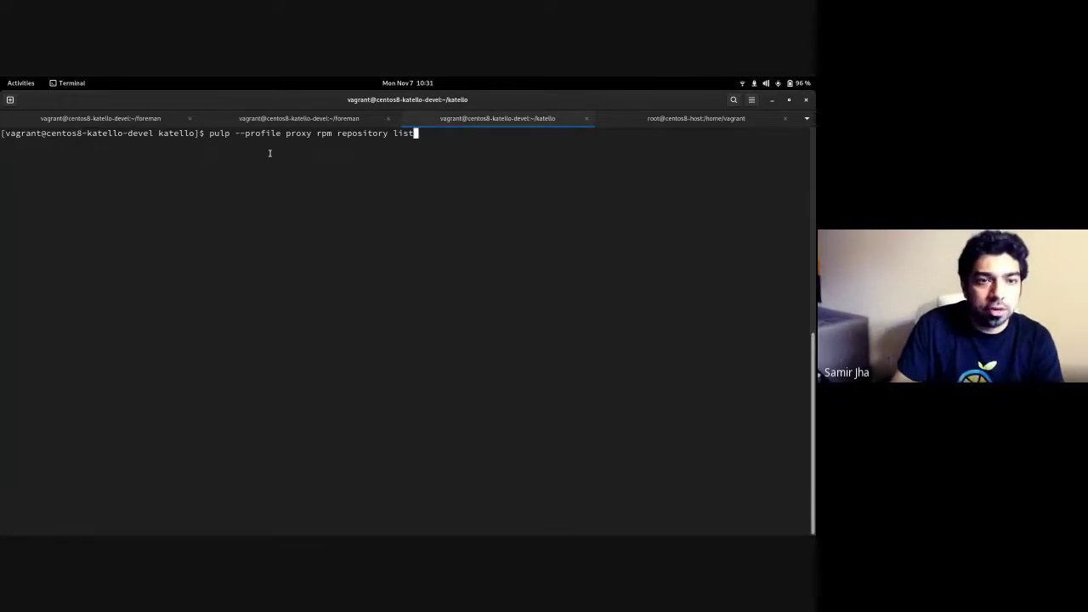
{"action": "key", "text": "Return"}
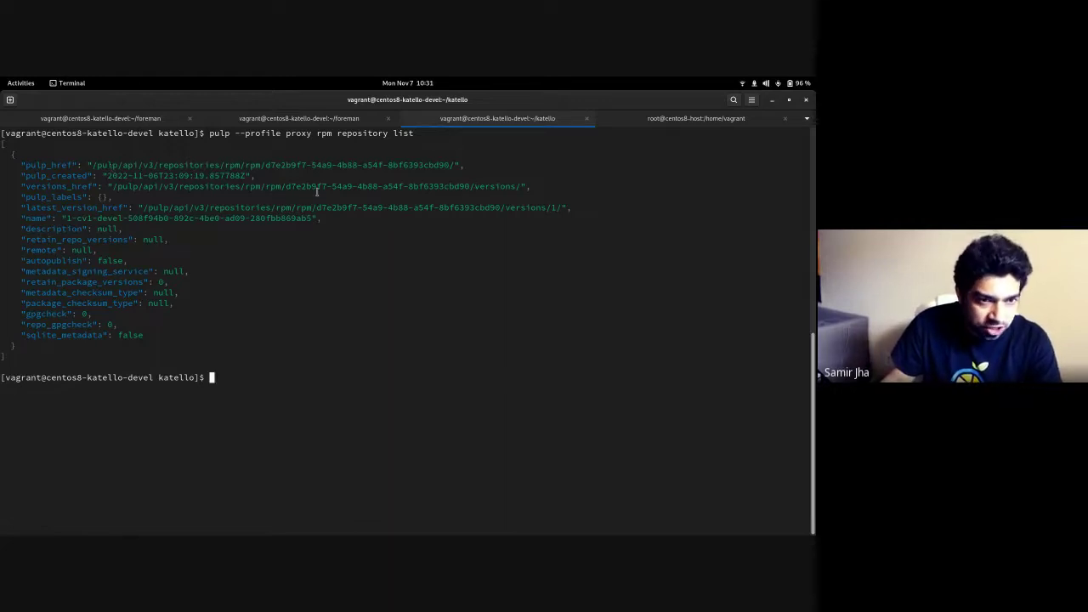
{"action": "left_click_drag", "start_coordinate": [75, 218], "coordinate": [312, 219]}
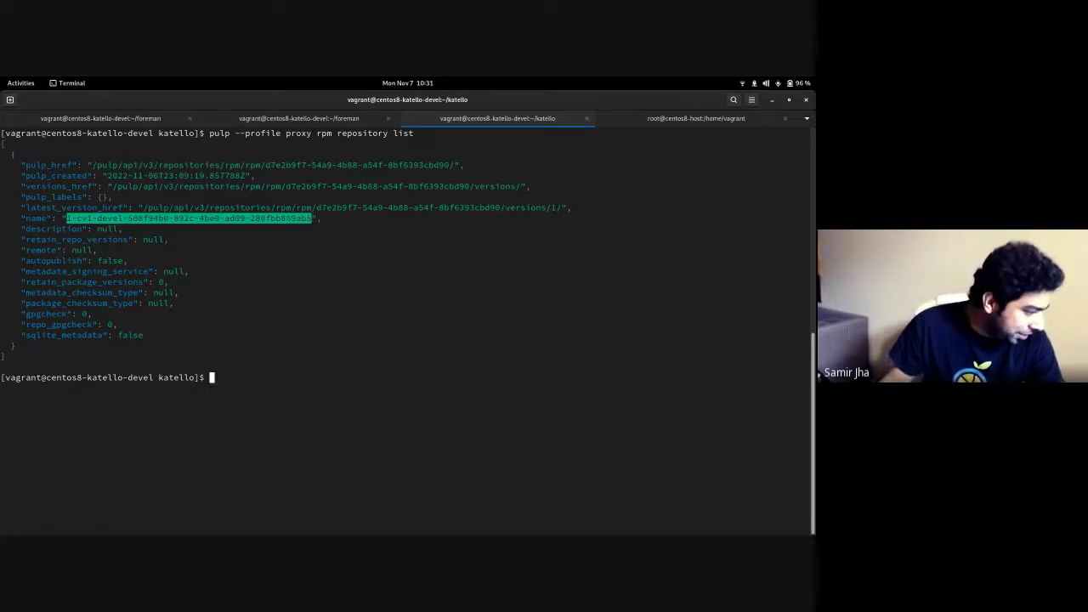
Step: In the cleared pry console, retrieve the first Katello::Repository whose pulp_id is "1-cv1-devel-508f94b0-892c-4be0-ad09-280fbb869ab5", matching the proxy repository's name
{"action": "key", "text": "alt+Tab"}
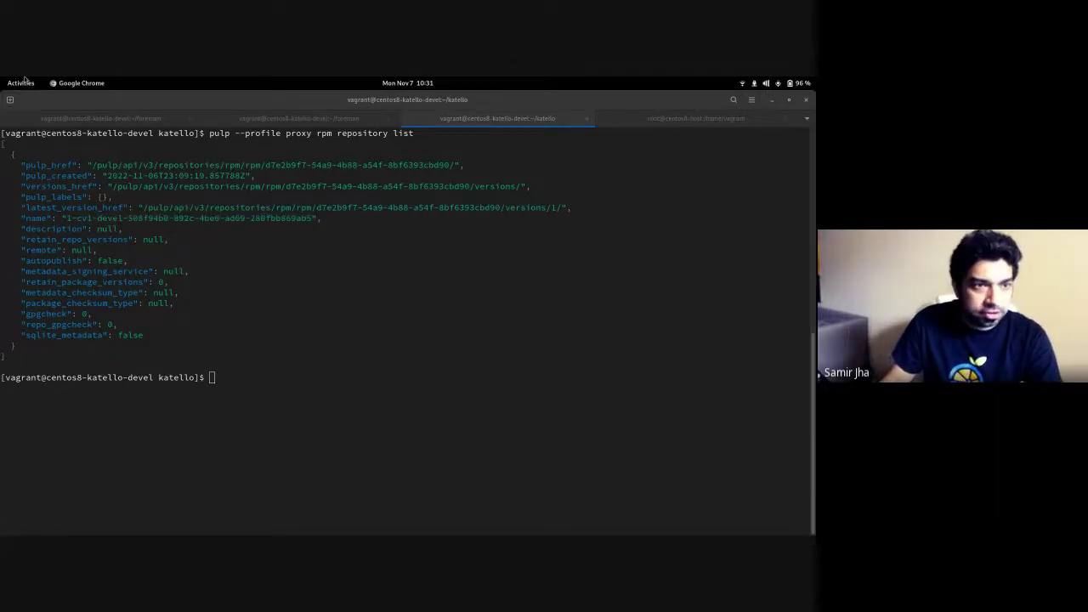
{"action": "left_click", "coordinate": [149, 119]}
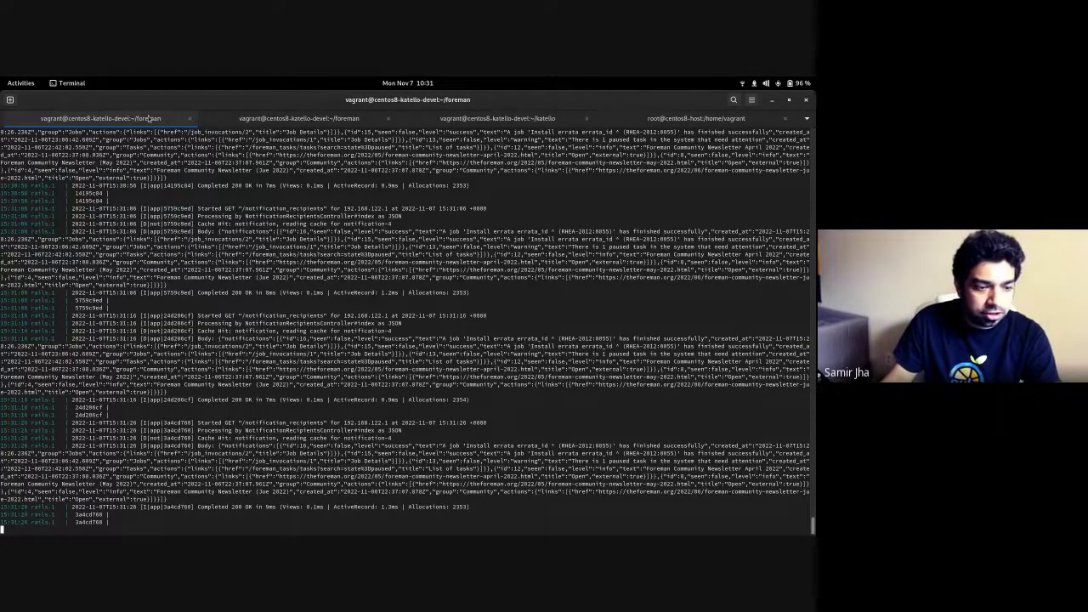
{"action": "key", "text": "ctrl+Page_Down"}
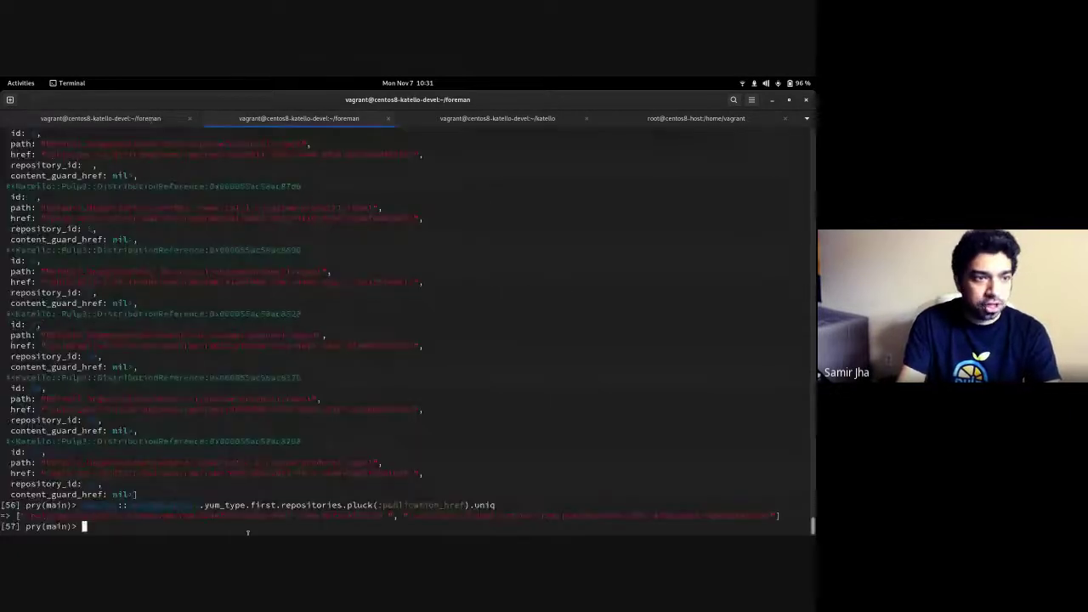
{"action": "key", "text": "ctrl+l"}
{"action": "type", "text": "Katello::Repository.where(pulp_id: \"1-cv1-devel-508f94b0-892c-4be0-ad09-280fbb869ab5\").first"}
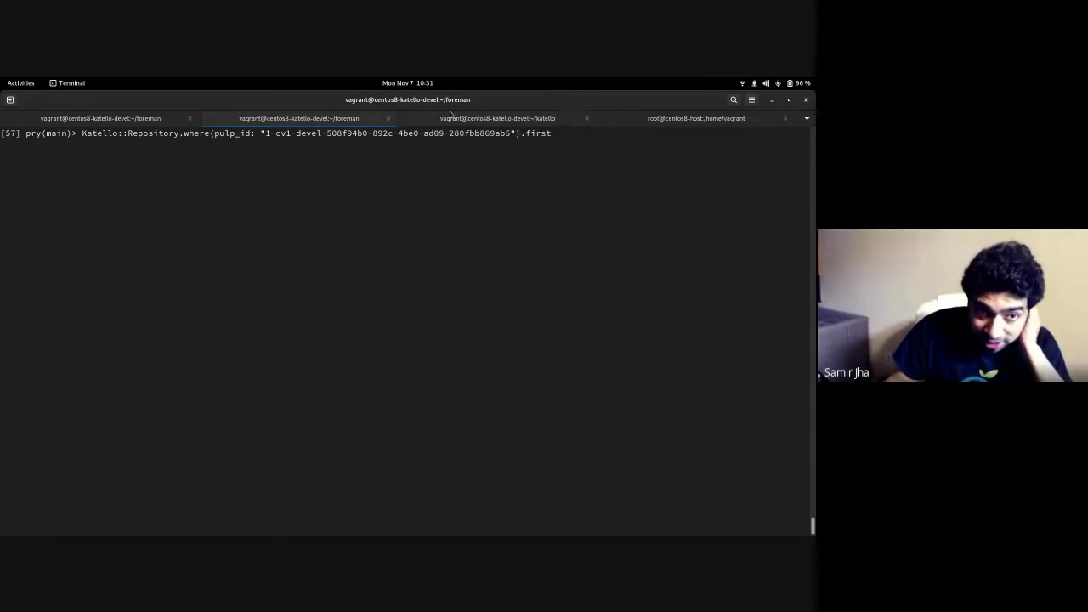
{"action": "left_click", "coordinate": [503, 117]}
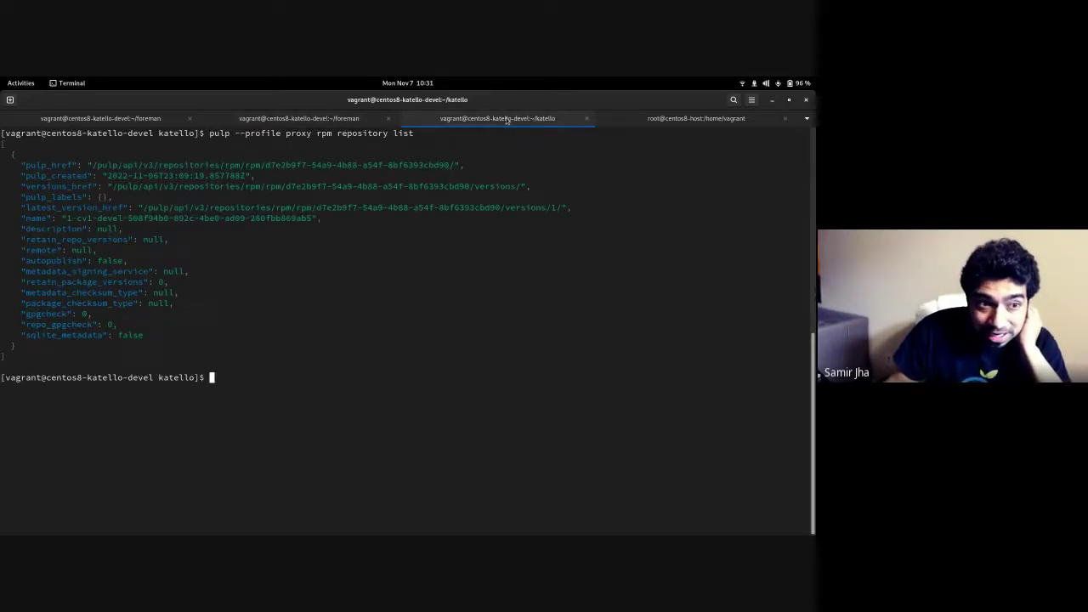
{"action": "double_click", "coordinate": [81, 218]}
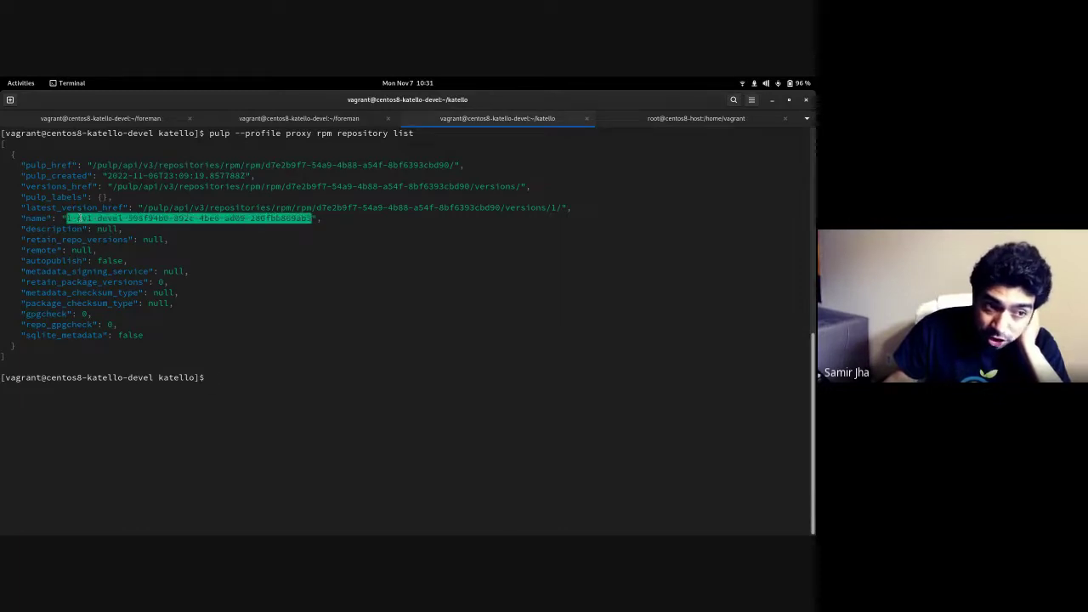
{"action": "left_click", "coordinate": [349, 119]}
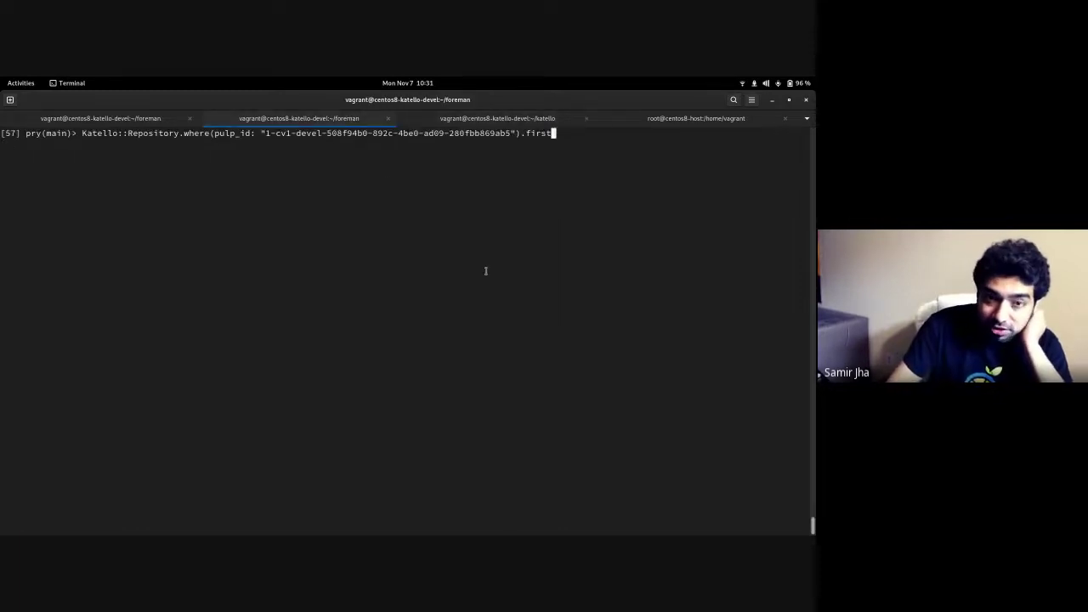
{"action": "key", "text": "Return"}
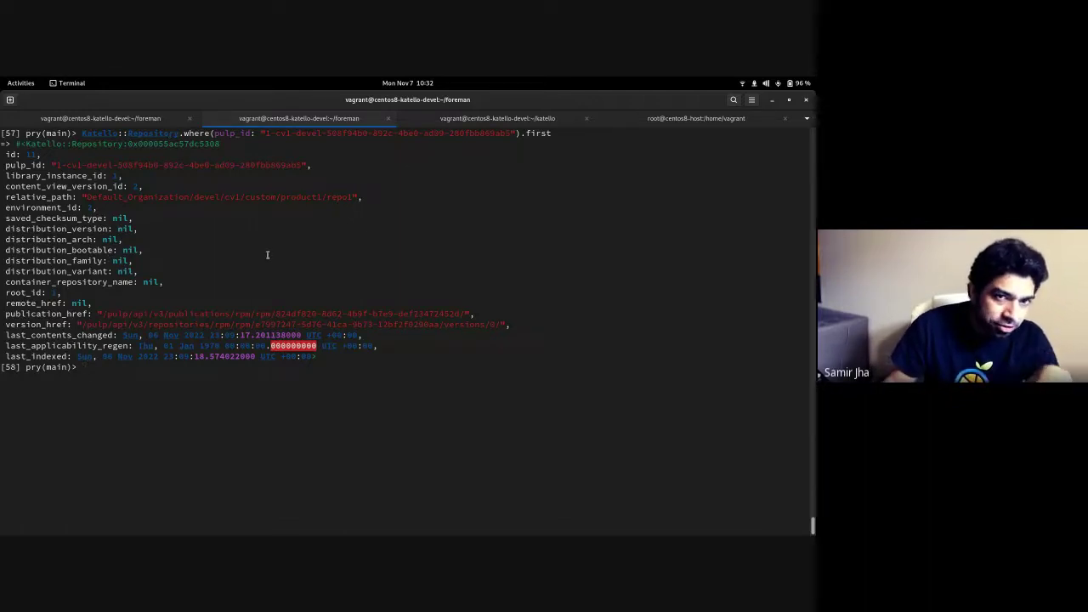
Step: Find the Katello::Pulp3::DistributionReference by repository_id for the repository with that pulp_id, and highlight its distribution path
{"action": "left_click", "coordinate": [467, 118]}
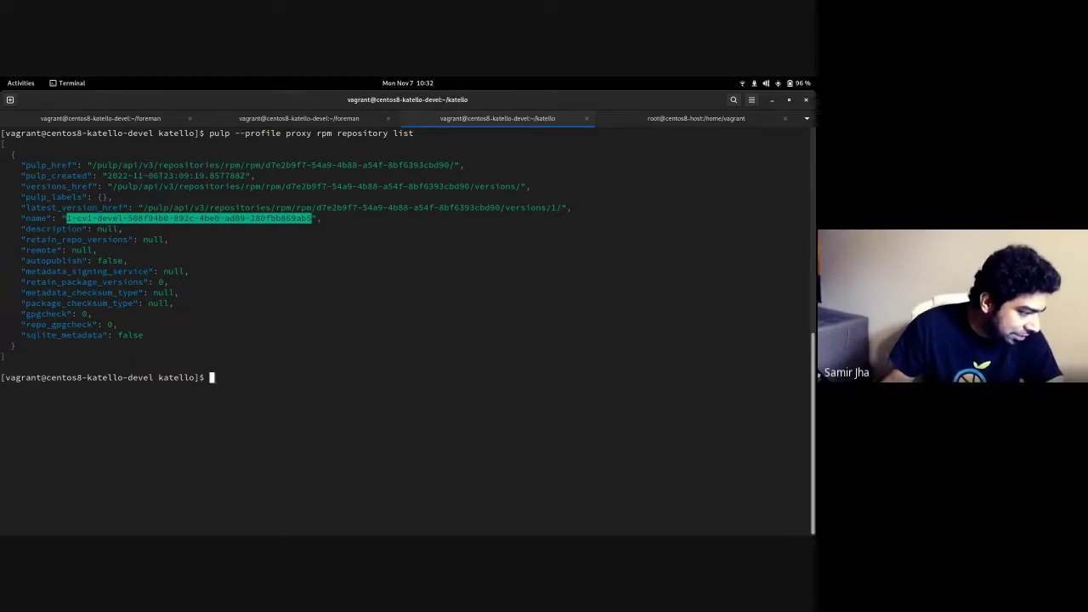
{"action": "key", "text": "alt+Tab"}
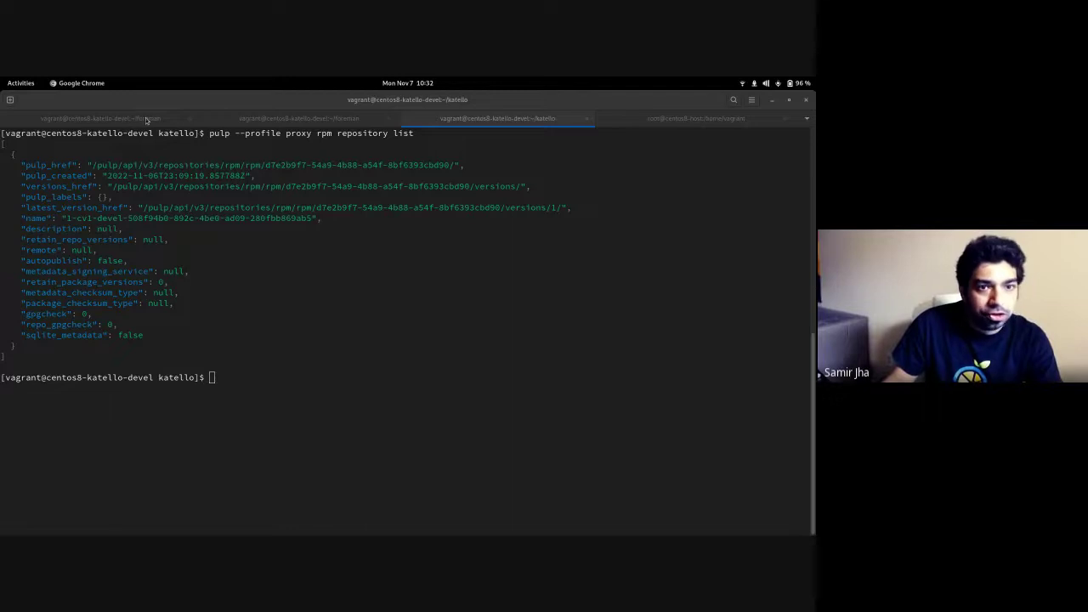
{"action": "left_click", "coordinate": [345, 120]}
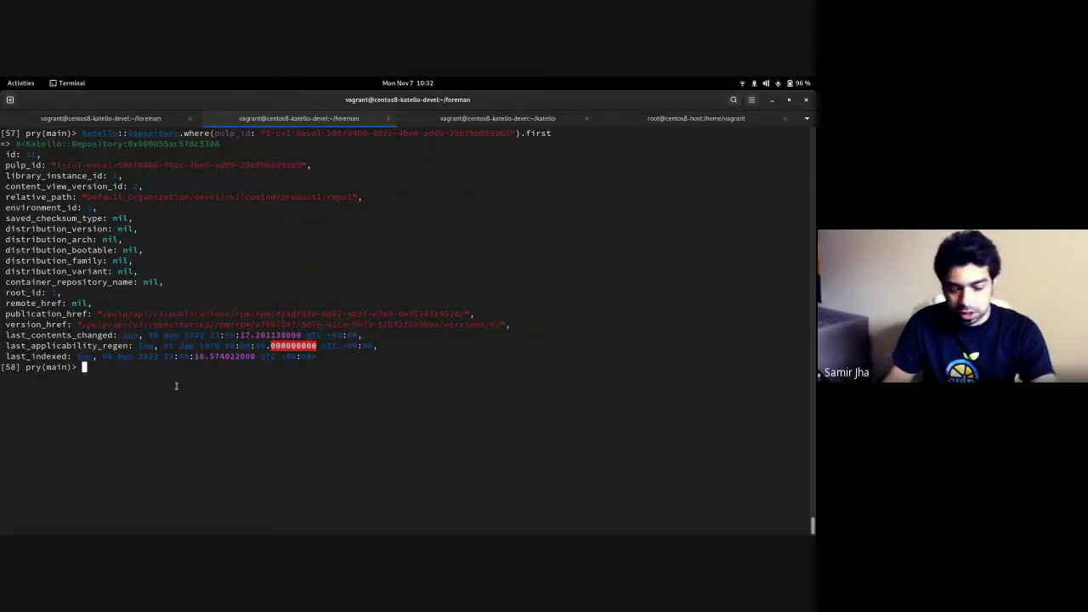
{"action": "type", "text": "Katello::Pulp3::DistributionReference.find_by(repository_id: Katello::Repository.where(pulp_id: \"1-cv1-devel-508f94b0-892c-4be0-ad09-280fbb869ab5\").first)"}
{"action": "key", "text": "Return"}
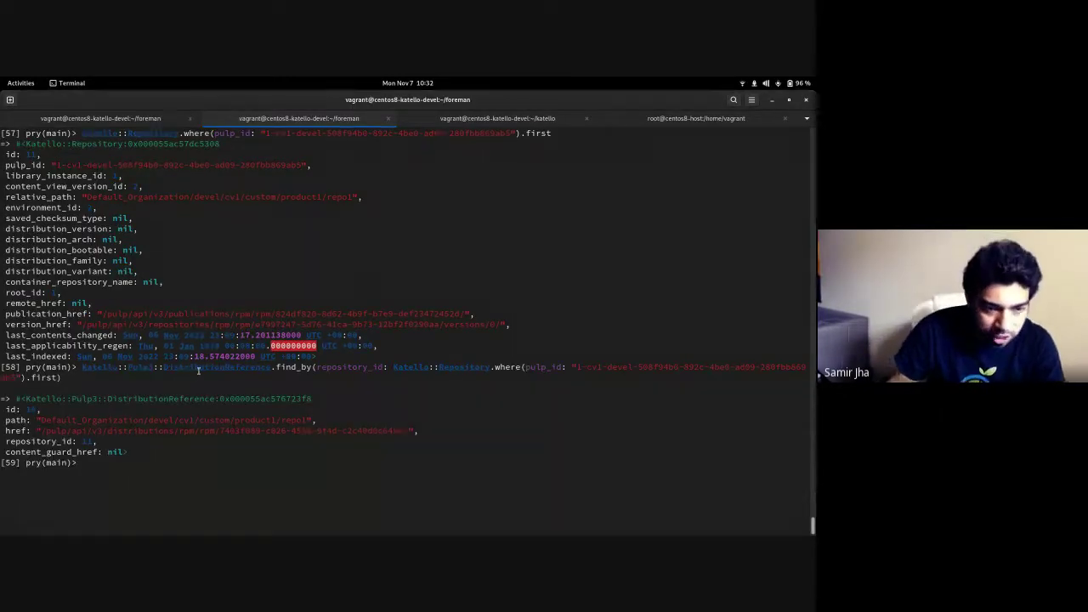
{"action": "double_click", "coordinate": [198, 368]}
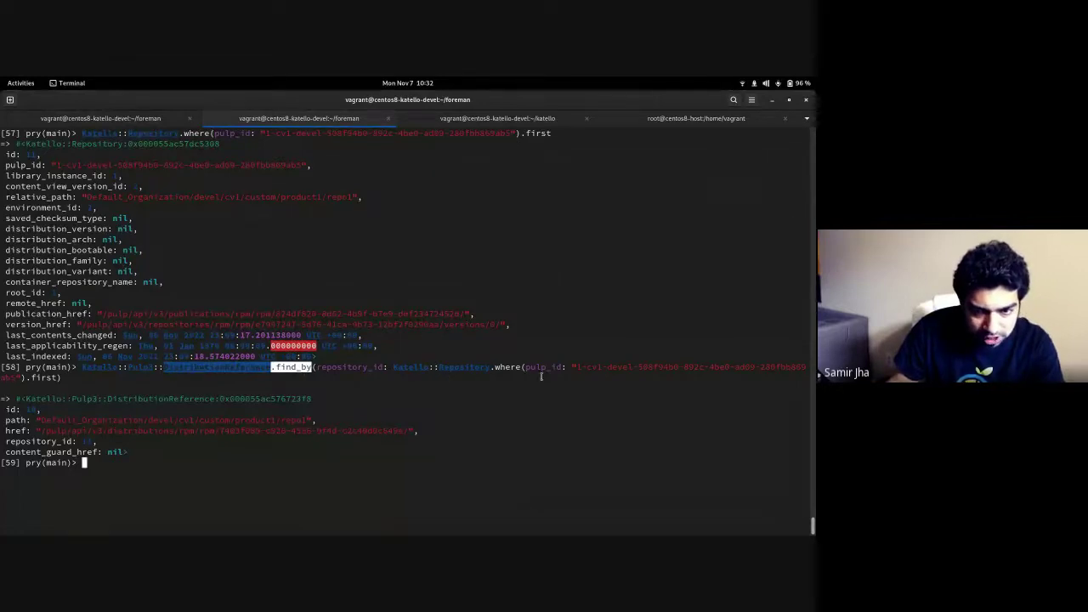
{"action": "left_click", "coordinate": [136, 432]}
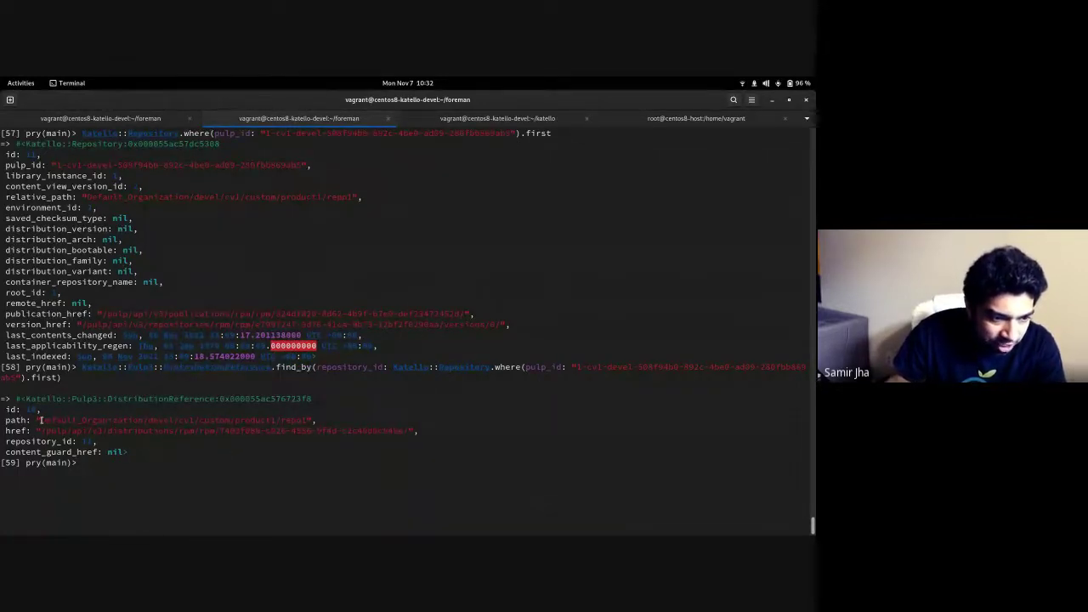
{"action": "left_click_drag", "start_coordinate": [40, 420], "coordinate": [311, 420]}
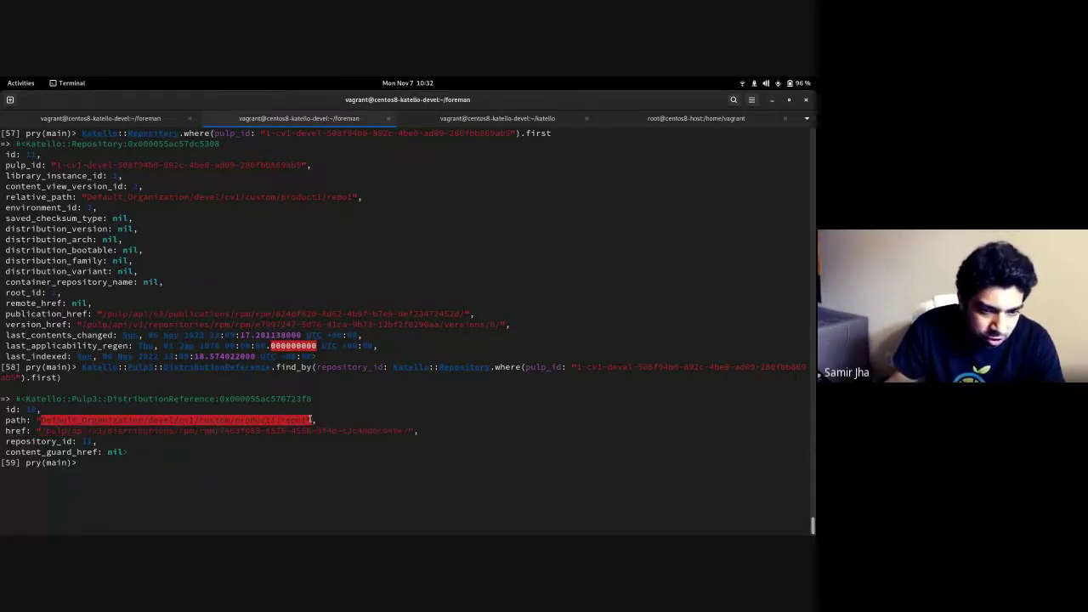
Step: In the katello session, run "pulp --profile proxy rpm remote list" and examine the start of its output, including the remote's name and URL
{"action": "left_click", "coordinate": [457, 121]}
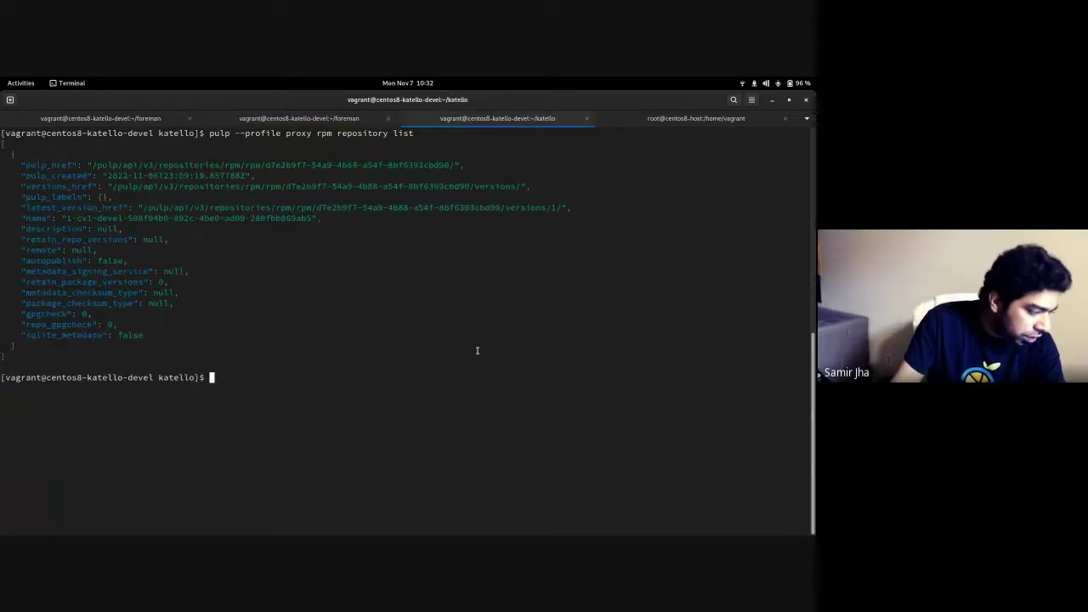
{"action": "key", "text": "Up"}
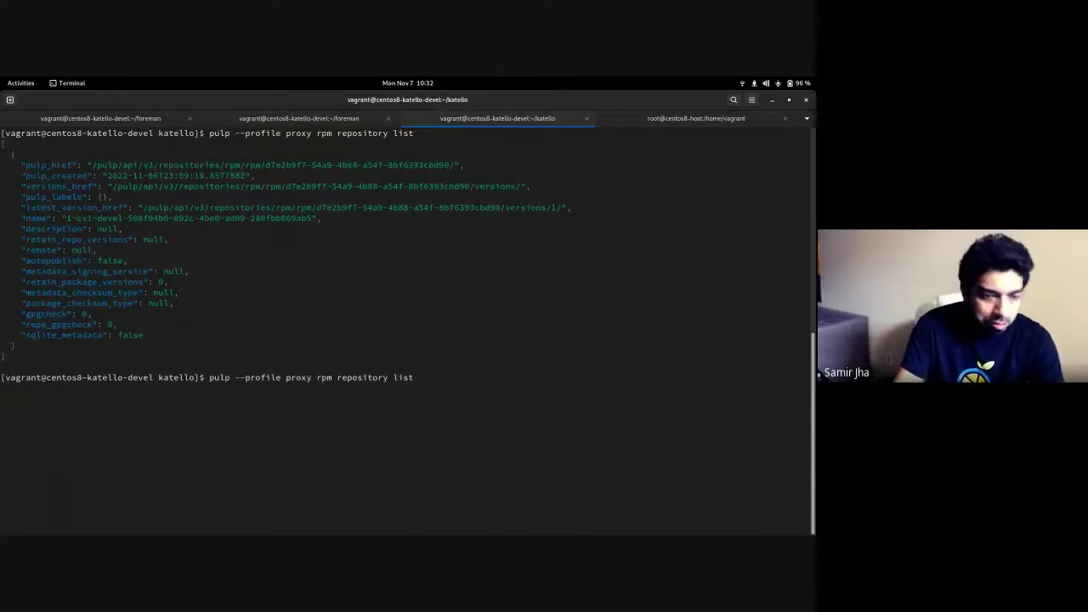
{"action": "key", "text": "Left"}
{"action": "key", "text": "Left"}
{"action": "key", "text": "Left"}
{"action": "key", "text": "Left"}
{"action": "key", "text": "Left"}
{"action": "key", "text": "Left"}
{"action": "key", "text": "Left"}
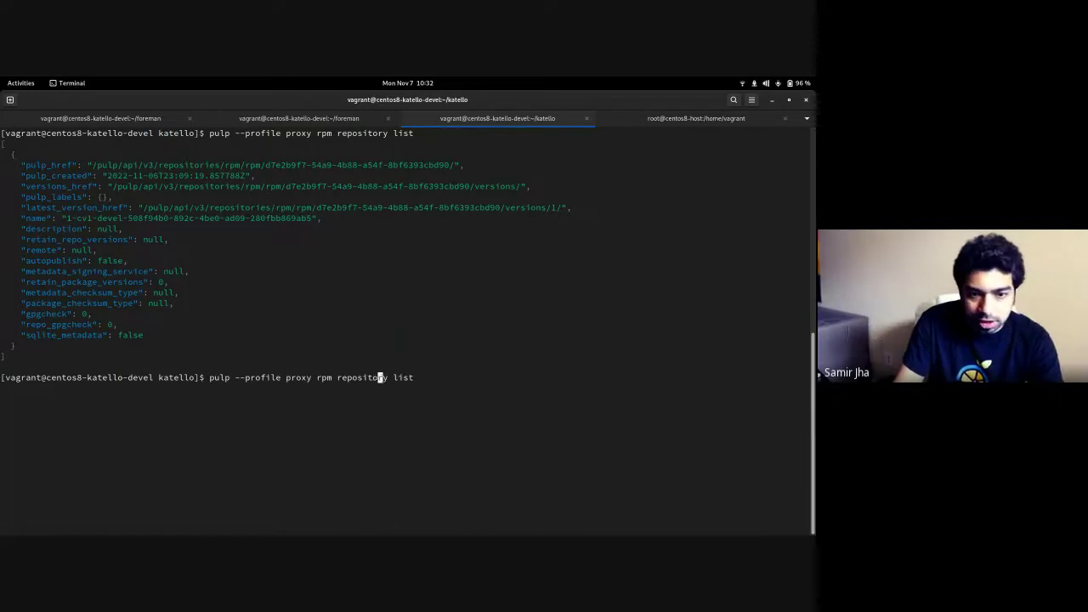
{"action": "key", "text": "Right"}
{"action": "key", "text": "Right"}
{"action": "key", "text": "BackSpace"}
{"action": "key", "text": "BackSpace"}
{"action": "key", "text": "BackSpace"}
{"action": "key", "text": "BackSpace"}
{"action": "key", "text": "BackSpace"}
{"action": "key", "text": "BackSpace"}
{"action": "key", "text": "BackSpace"}
{"action": "key", "text": "BackSpace"}
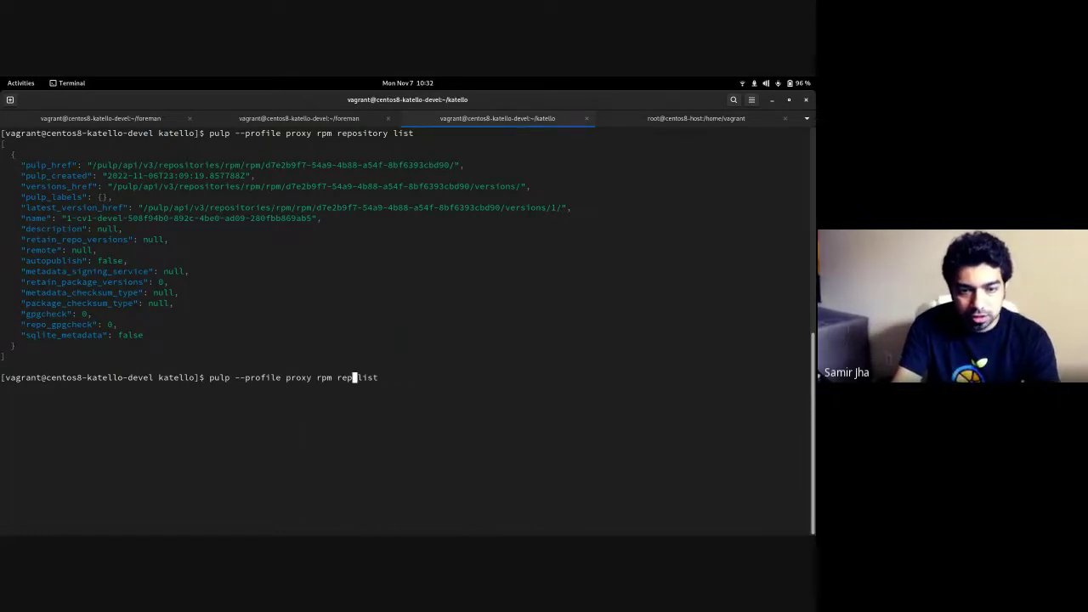
{"action": "key", "text": "BackSpace"}
{"action": "type", "text": "emote"}
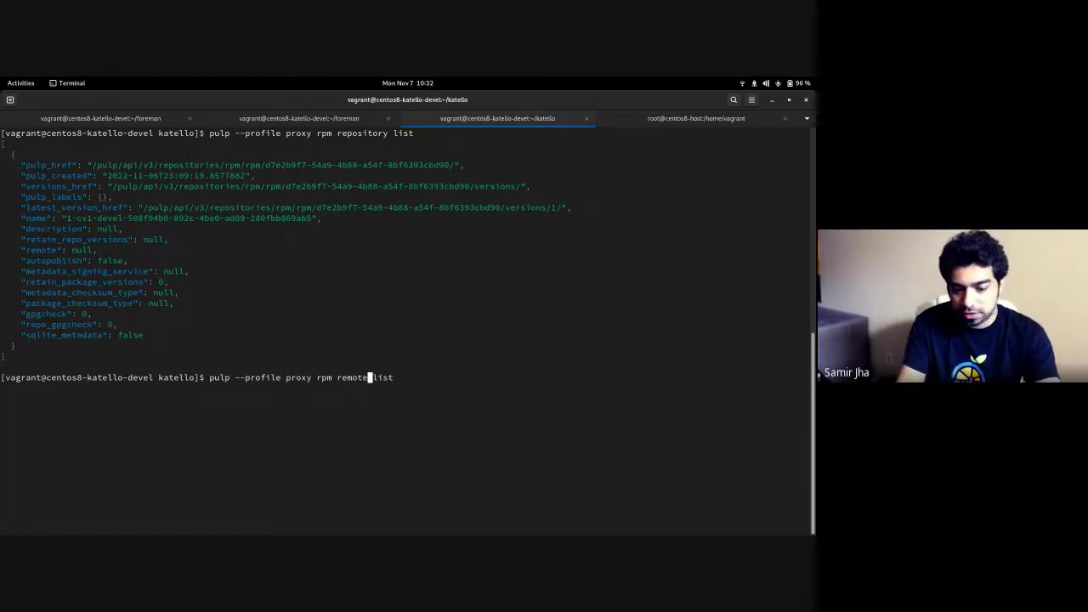
{"action": "key", "text": "End"}
{"action": "key", "text": "Return"}
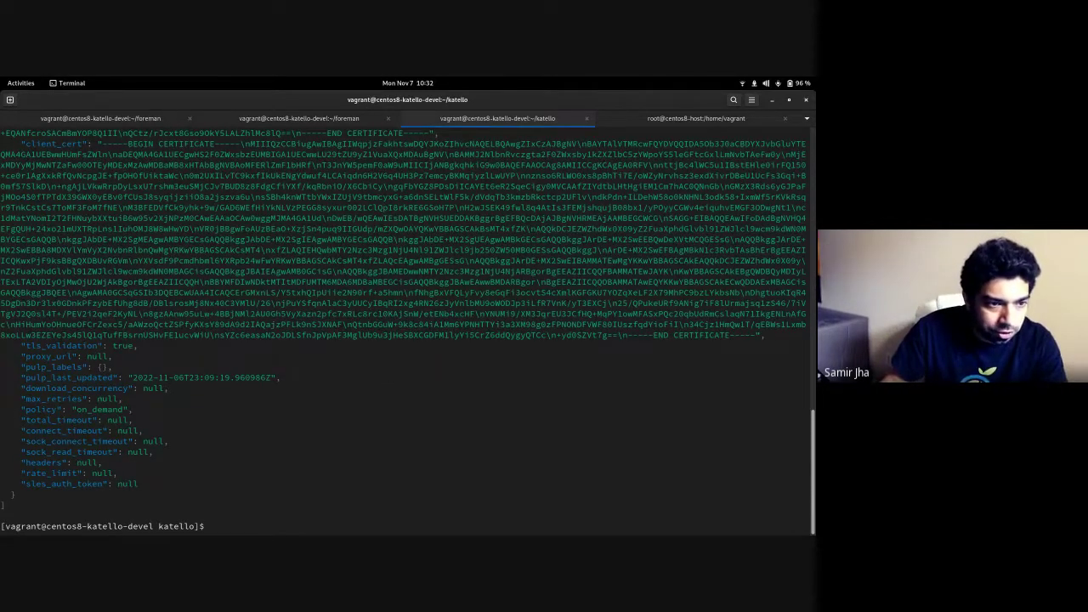
{"action": "scroll", "coordinate": [349, 303], "scroll_direction": "up", "scroll_amount": 10}
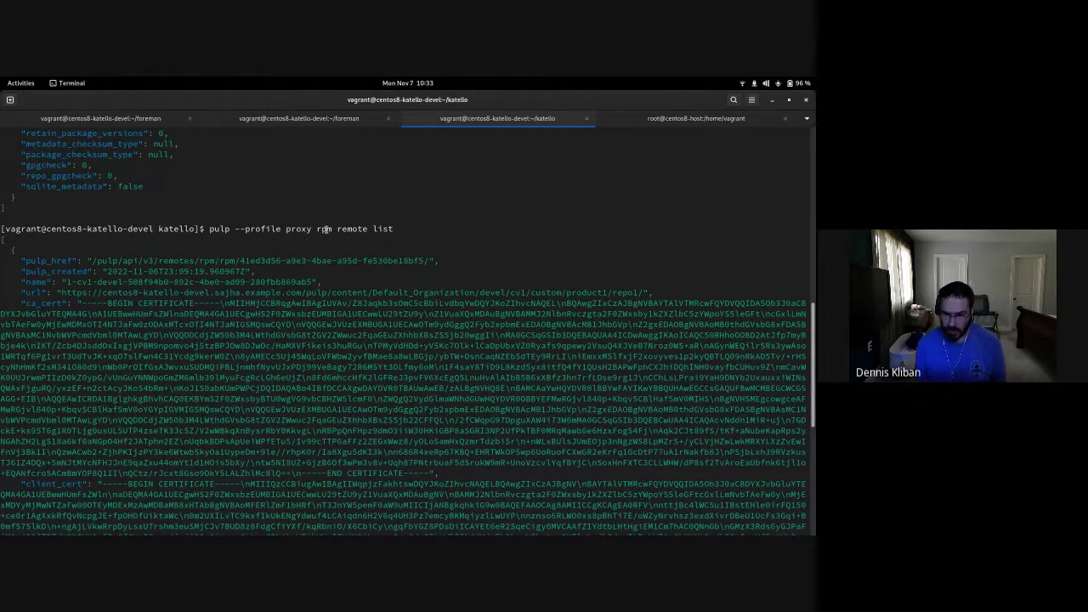
Step: Switch to the Foreman browser window, run an Optimized Sync from the centos8-proxy-devel overview, and dismiss the resulting notification
{"action": "key", "text": "super"}
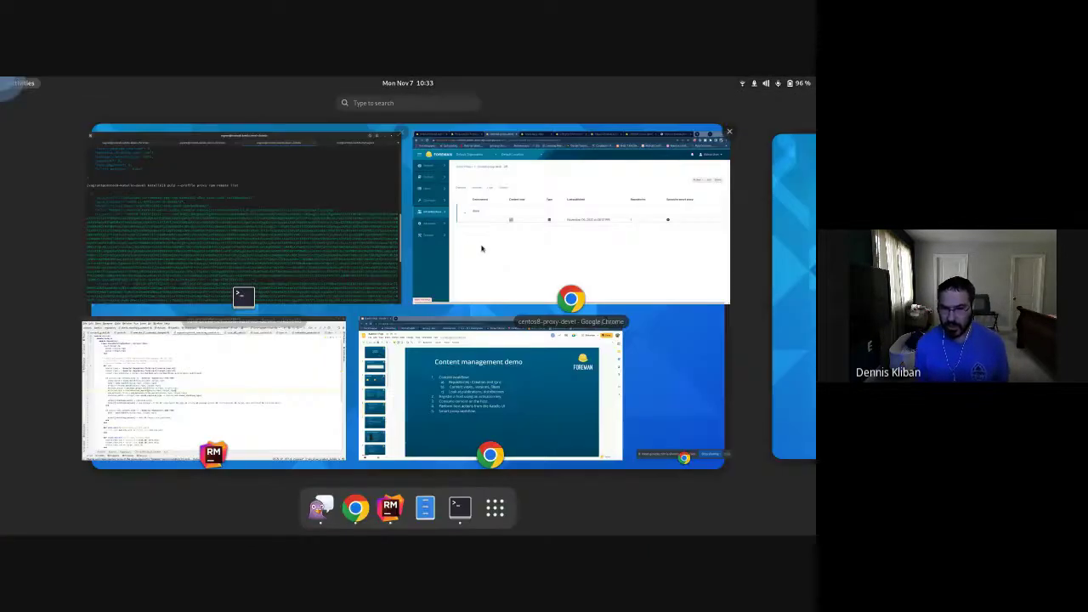
{"action": "left_click", "coordinate": [544, 221]}
{"action": "left_click", "coordinate": [125, 235]}
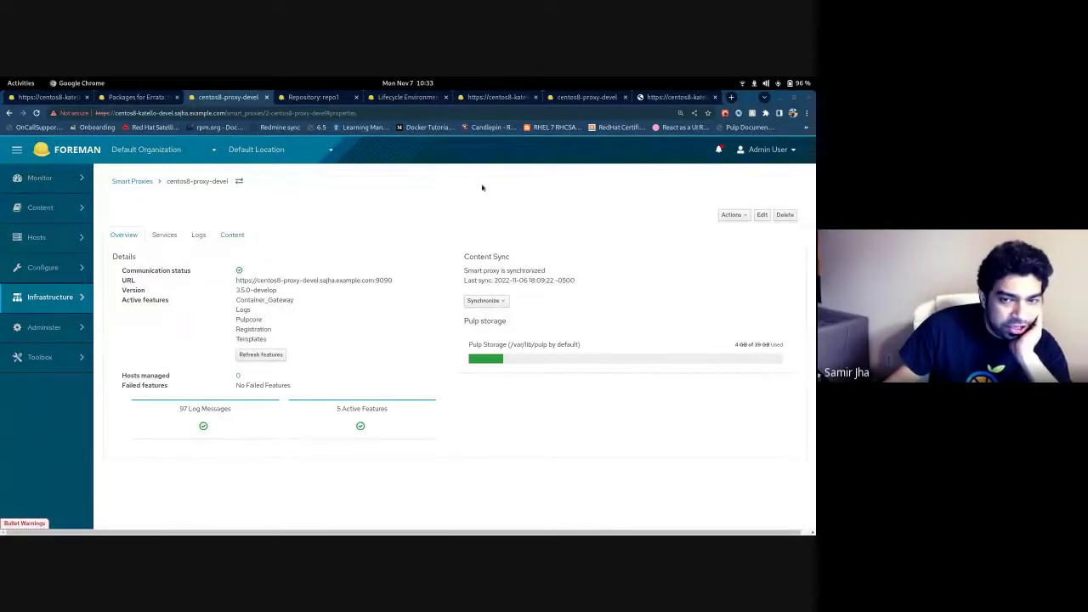
{"action": "left_click", "coordinate": [504, 302]}
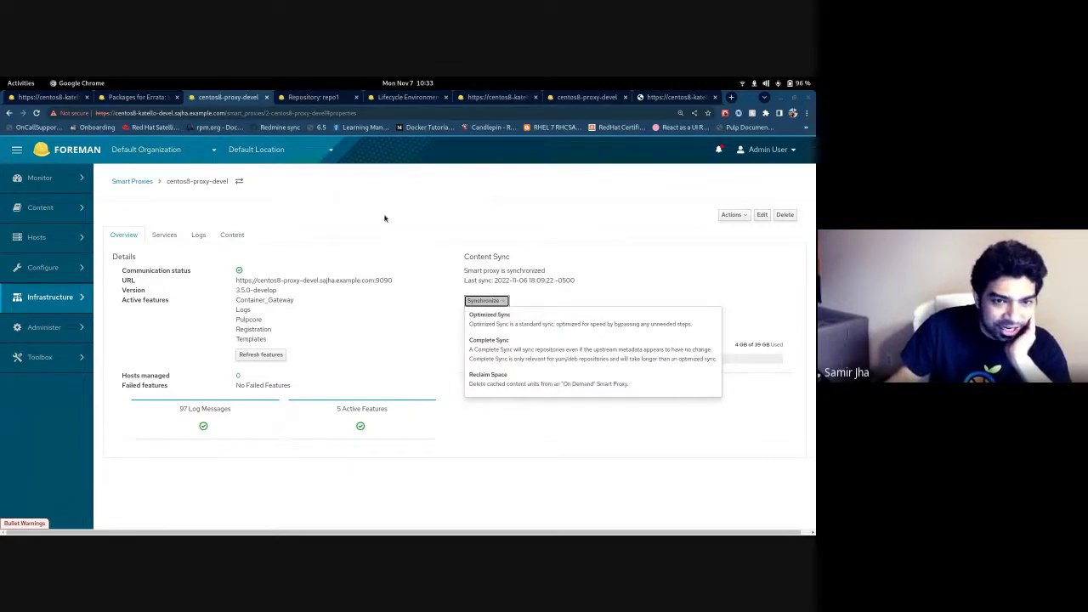
{"action": "left_click", "coordinate": [517, 326]}
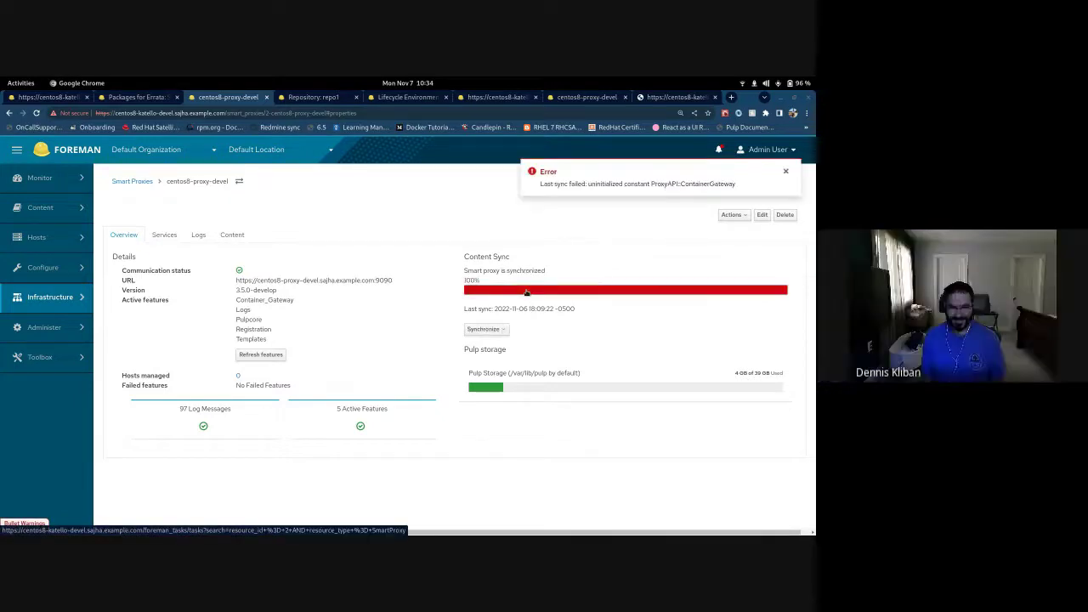
{"action": "left_click", "coordinate": [786, 173]}
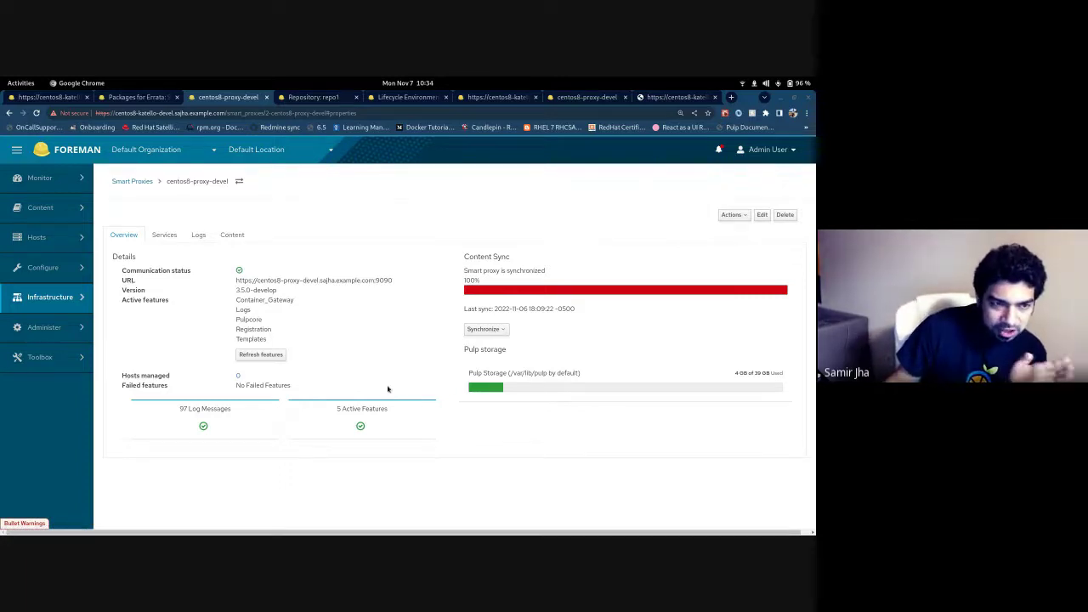
Step: Reopen centos8-proxy-devel from the Smart Proxies list and view its lifecycle environment assignments in edit mode
{"action": "left_click", "coordinate": [134, 182]}
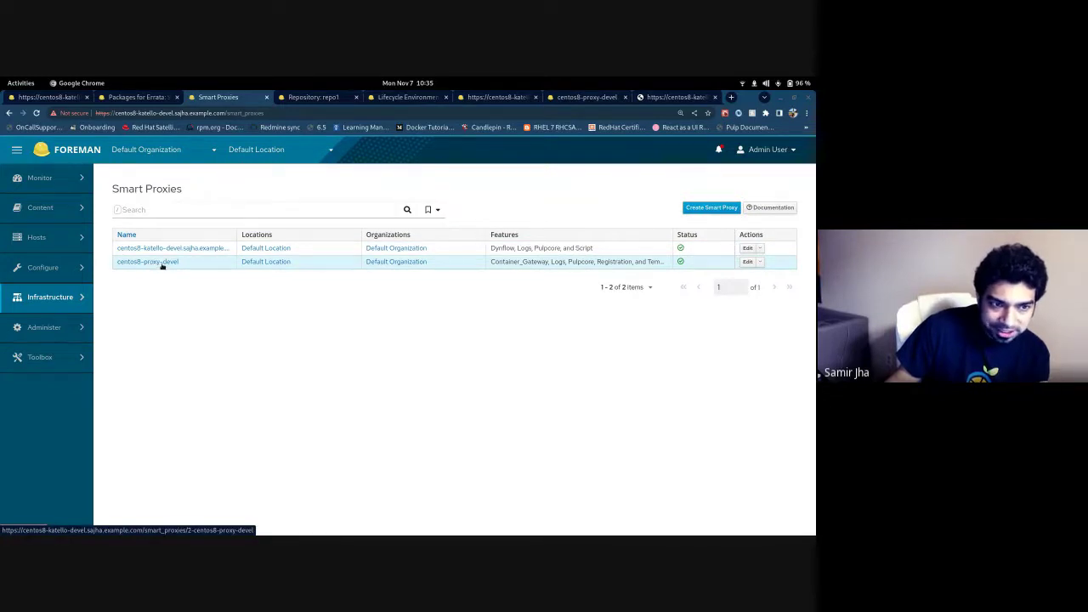
{"action": "left_click", "coordinate": [162, 265]}
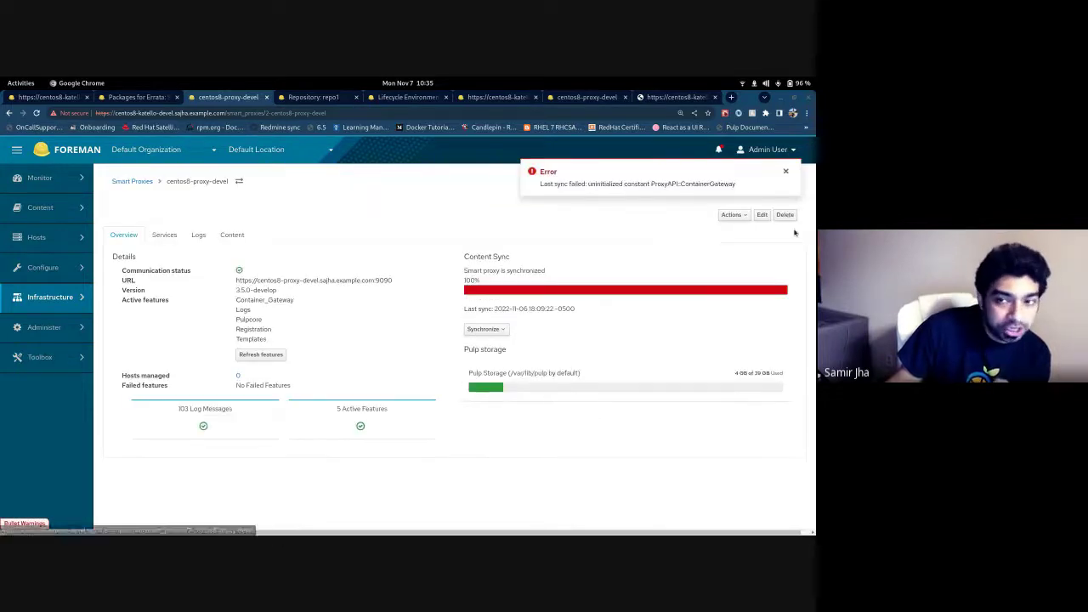
{"action": "left_click", "coordinate": [762, 214]}
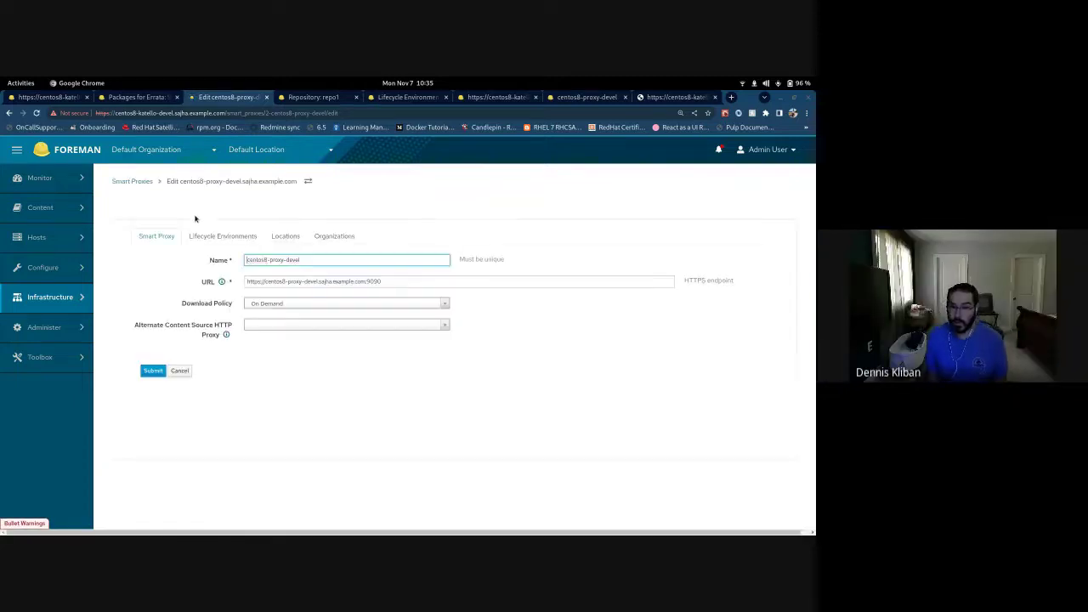
{"action": "left_click", "coordinate": [232, 238]}
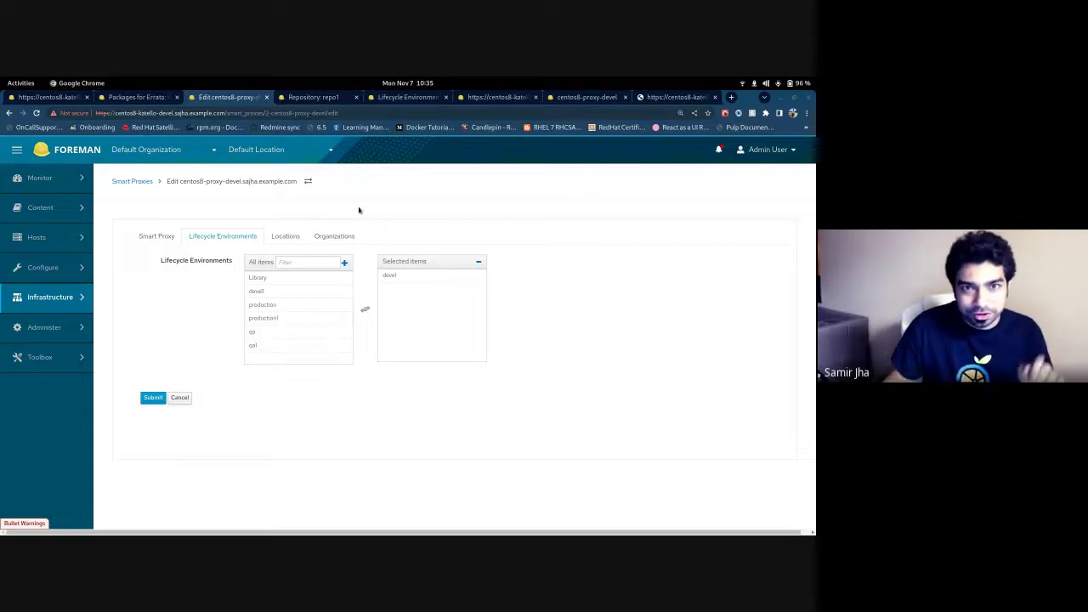
Step: Switch to the Katello + Pulp presentation and show the "2022 in review" slide on Pulp versions in use
{"action": "mouse_move", "coordinate": [3, 81]}
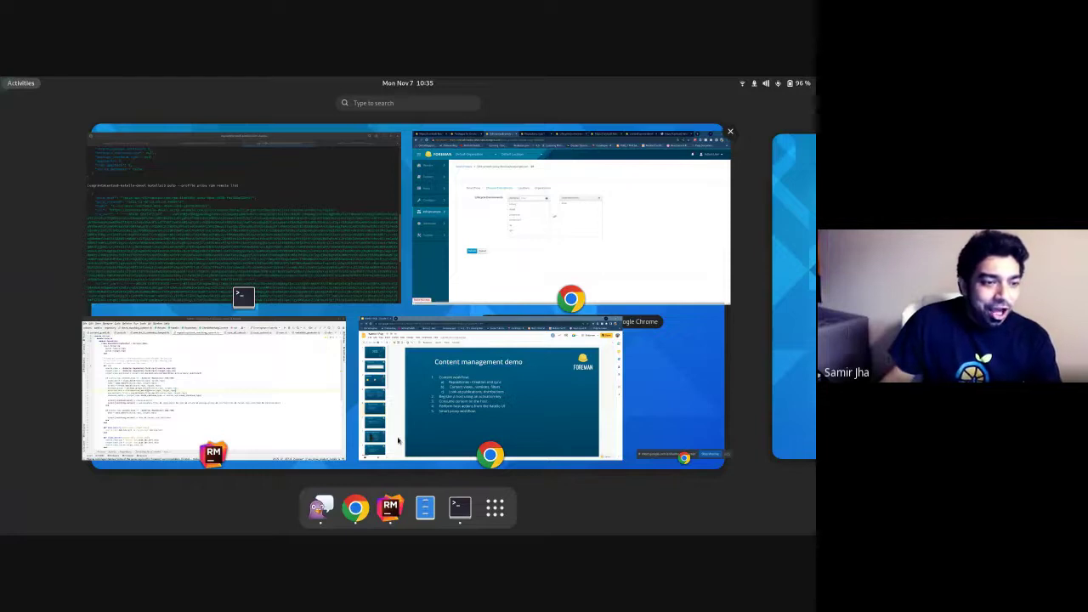
{"action": "left_click", "coordinate": [489, 391]}
{"action": "left_click", "coordinate": [61, 416]}
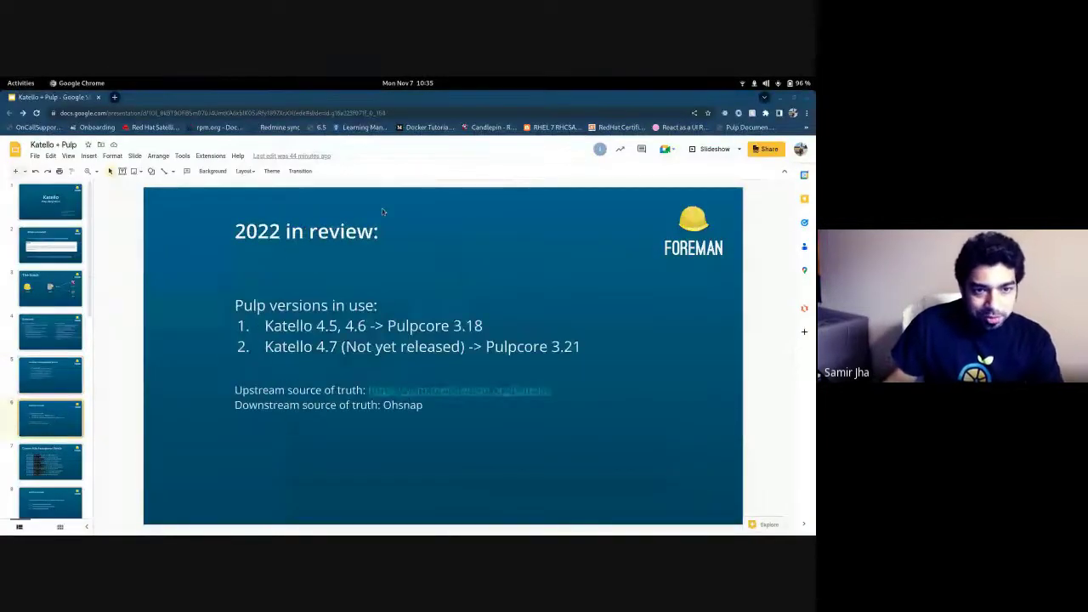
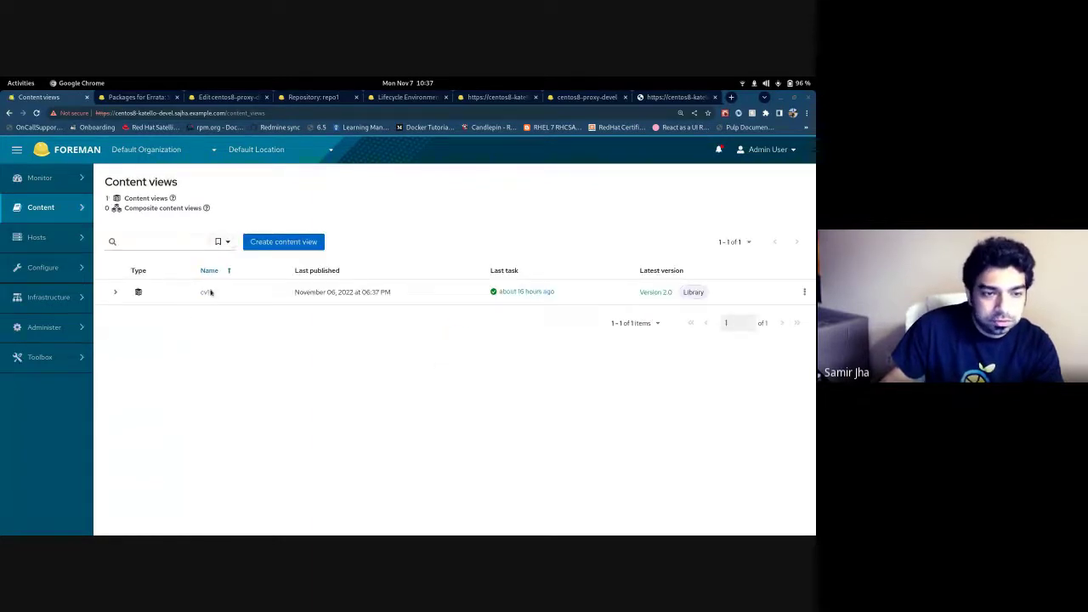
Step: Open content view cv1 in Foreman and compare its Version 1.0 with Version 2.0
{"action": "left_click", "coordinate": [208, 292]}
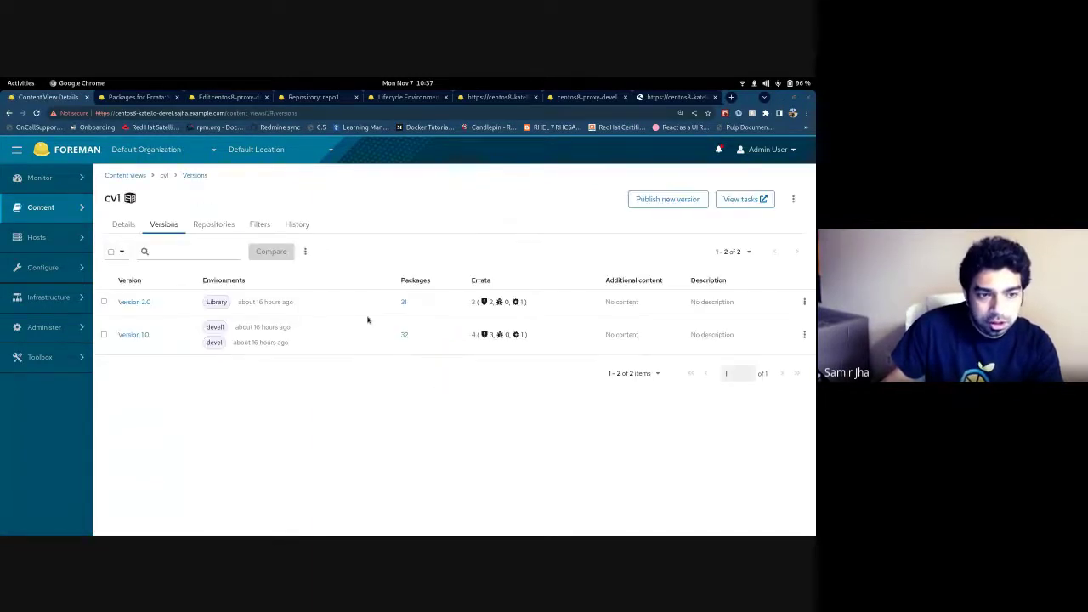
{"action": "left_click", "coordinate": [104, 301]}
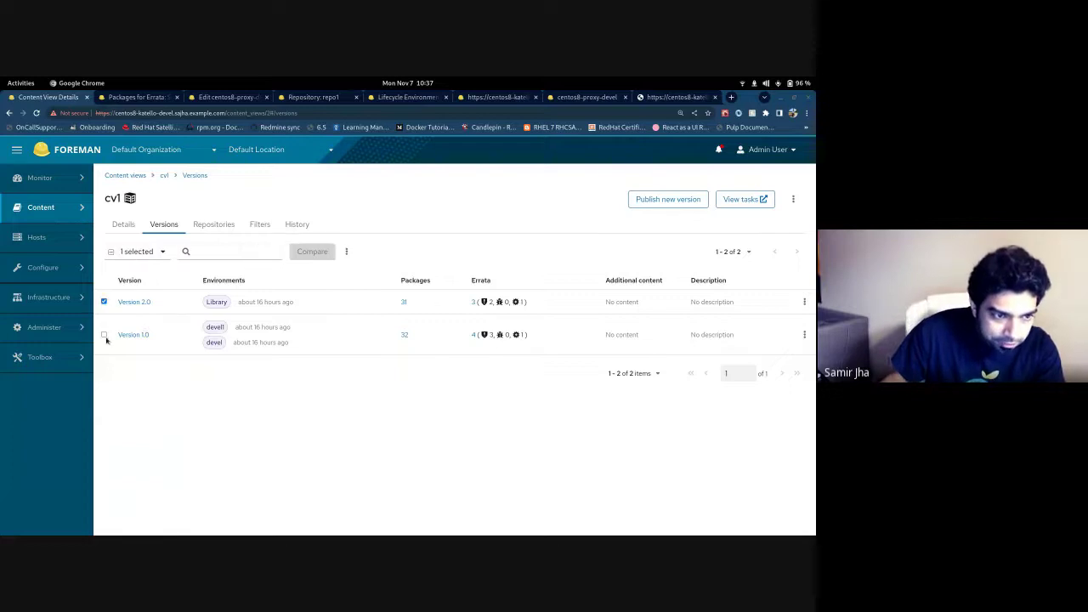
{"action": "left_click", "coordinate": [104, 335]}
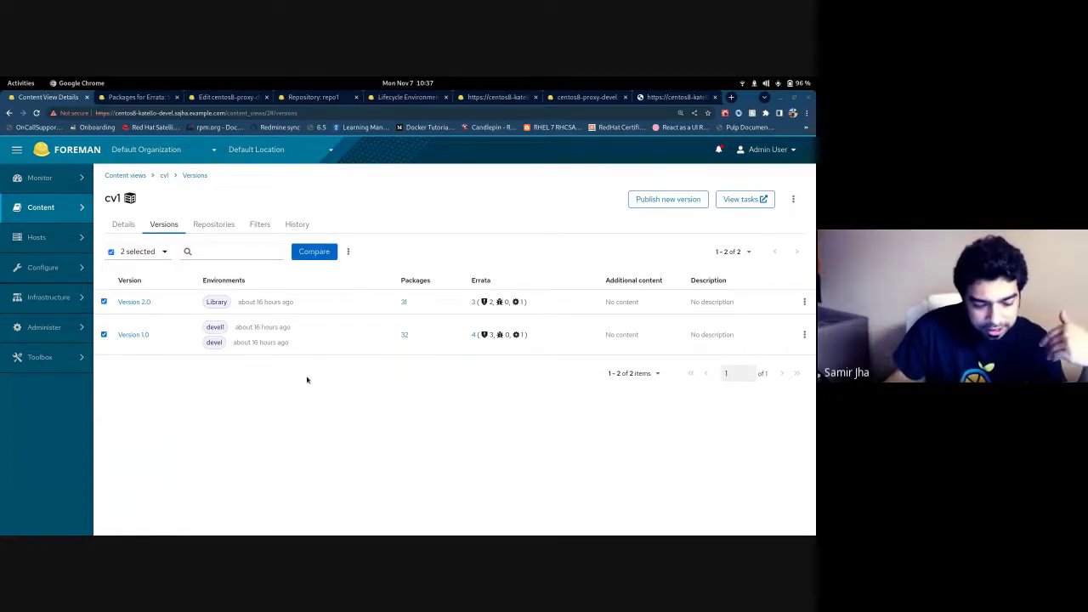
{"action": "left_click", "coordinate": [314, 254]}
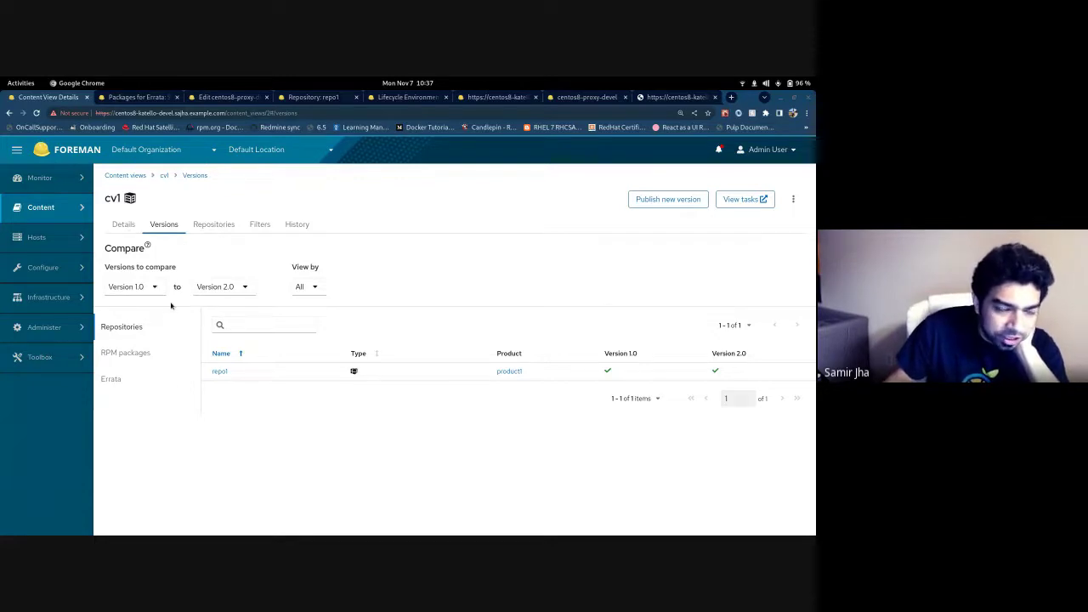
Step: Limit the version comparison to different content, list the RPM packages, and highlight crow-0.8-1.noarch
{"action": "left_click", "coordinate": [315, 288]}
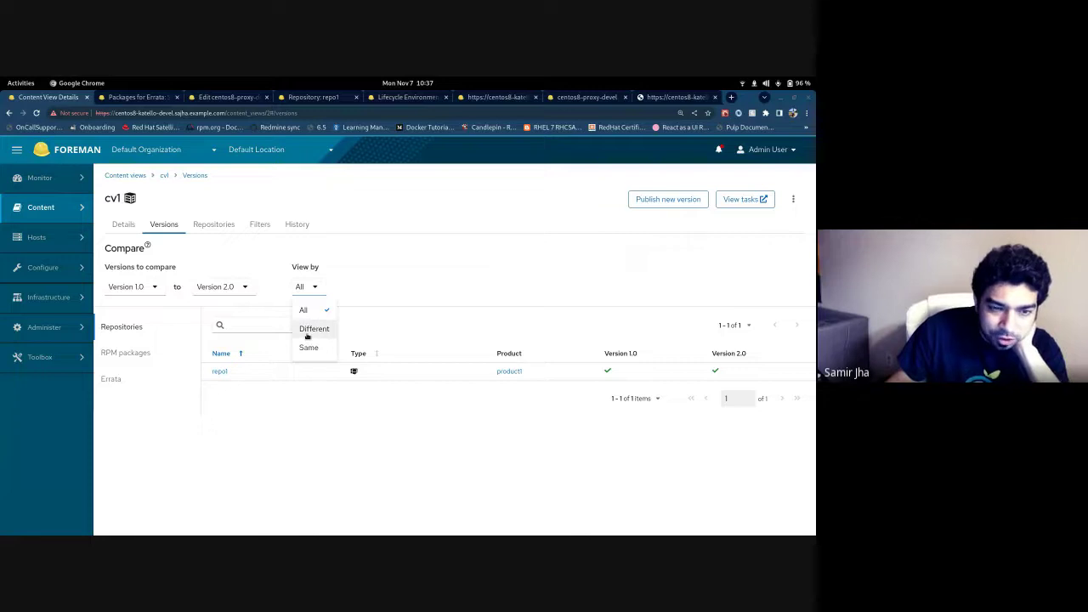
{"action": "left_click", "coordinate": [308, 334]}
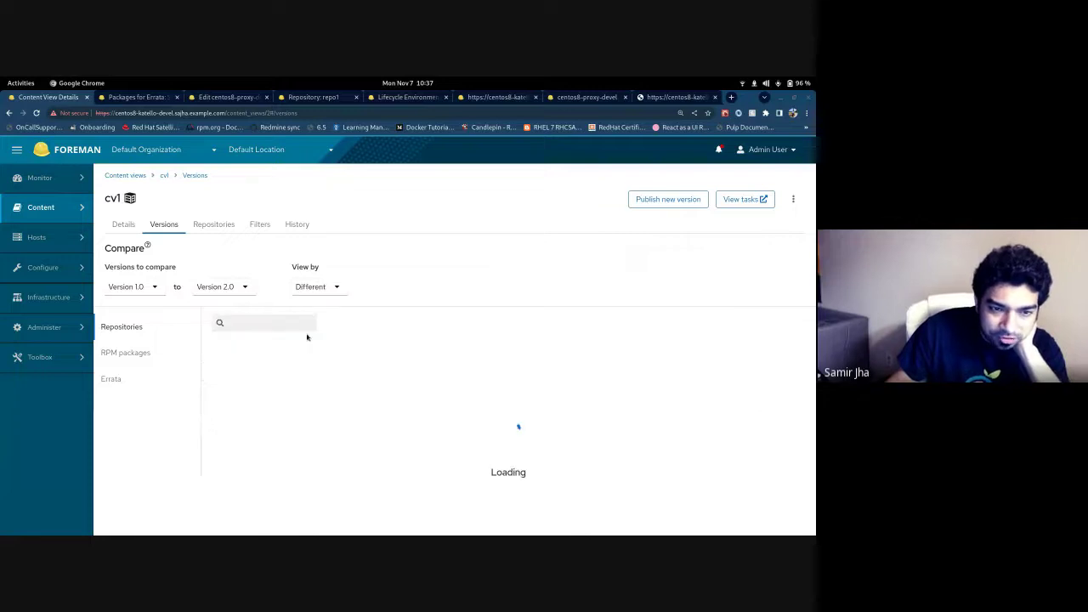
{"action": "left_click", "coordinate": [121, 355]}
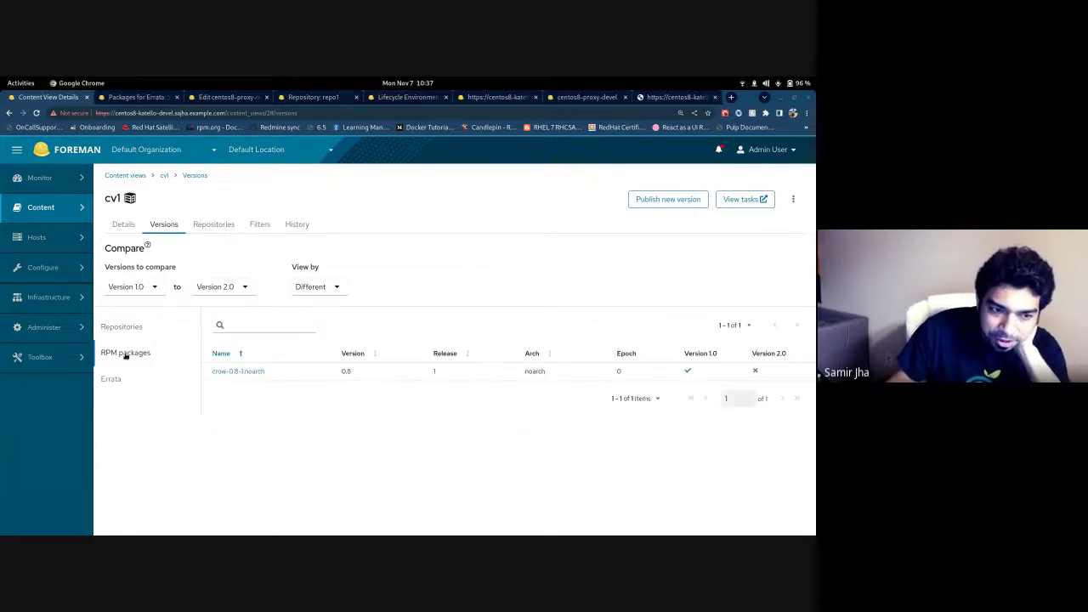
{"action": "left_click_drag", "start_coordinate": [268, 374], "coordinate": [214, 372]}
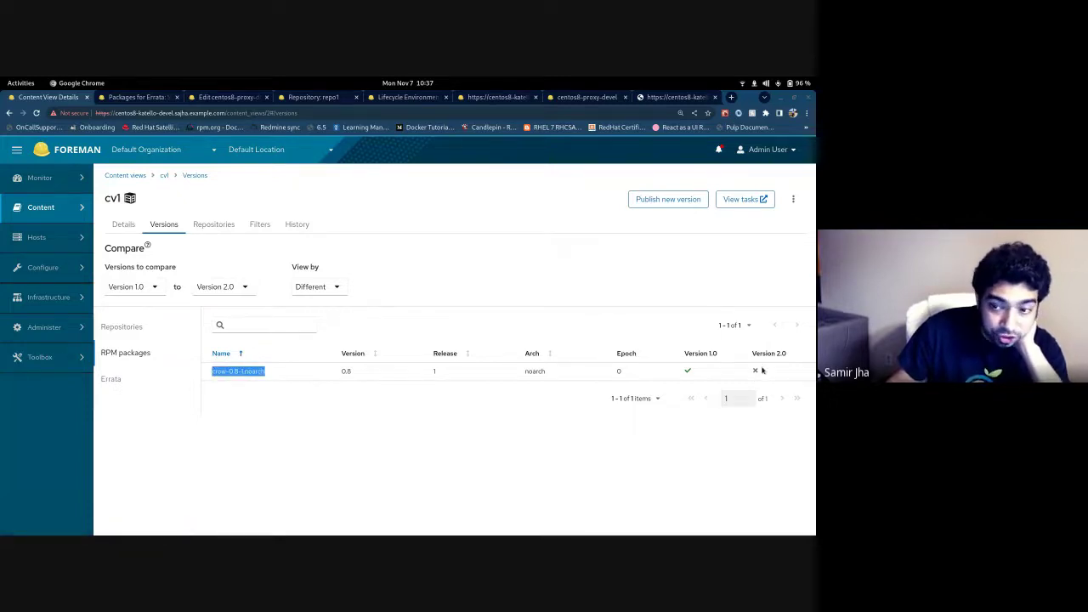
{"action": "left_click", "coordinate": [747, 374]}
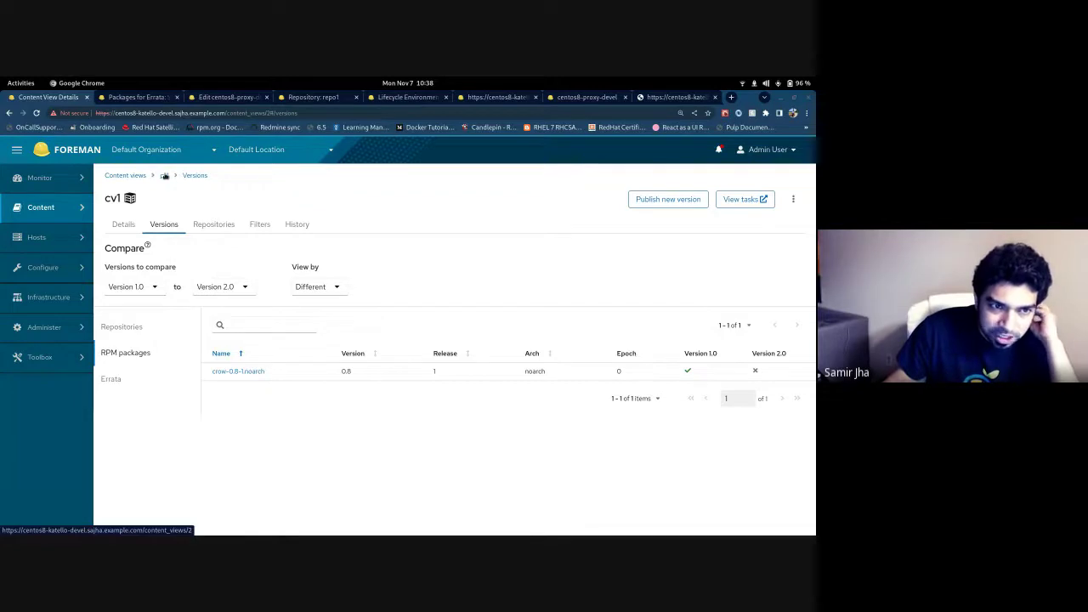
Step: Leave the comparison, look at cv1's filters, and return to its list of versions
{"action": "left_click", "coordinate": [165, 175]}
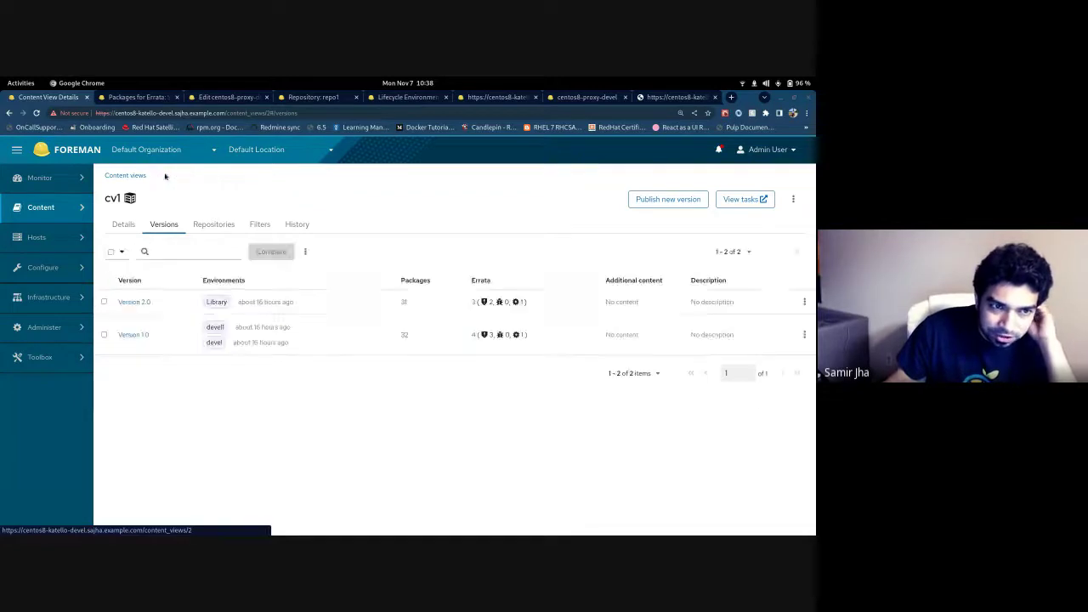
{"action": "left_click", "coordinate": [257, 226]}
{"action": "left_click", "coordinate": [166, 225]}
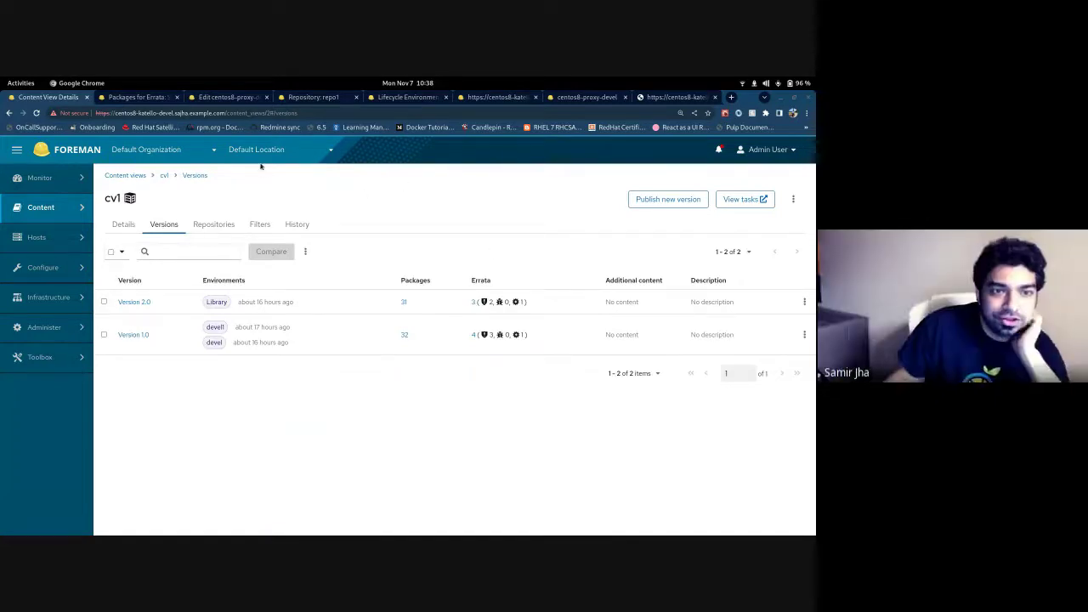
Step: Return to the presentation's new features slide and highlight "Alternate content sources (ACS)"
{"action": "mouse_move", "coordinate": [2, 80]}
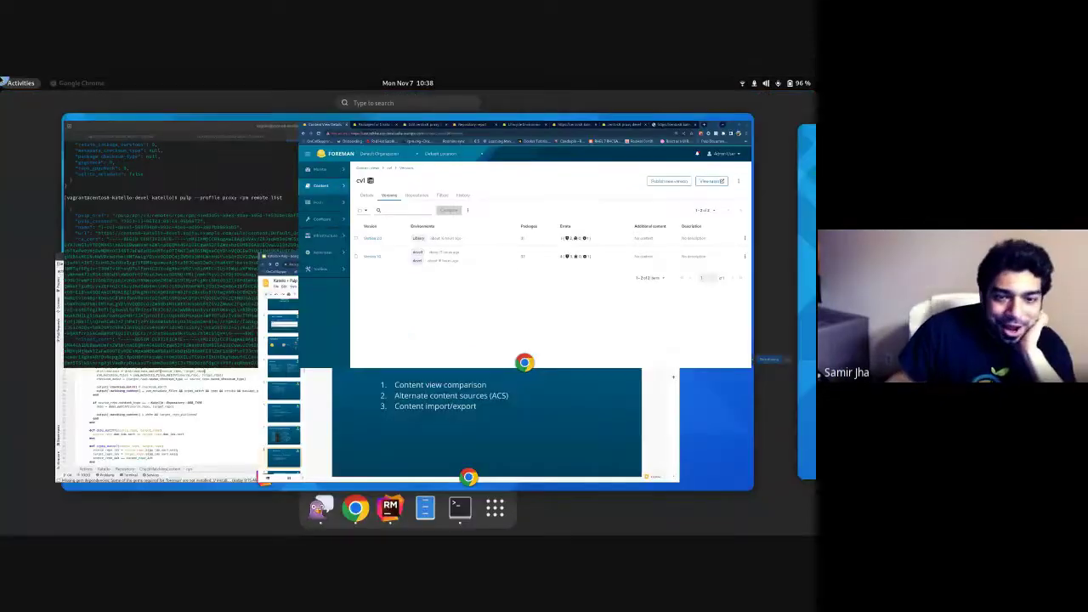
{"action": "left_click", "coordinate": [502, 425]}
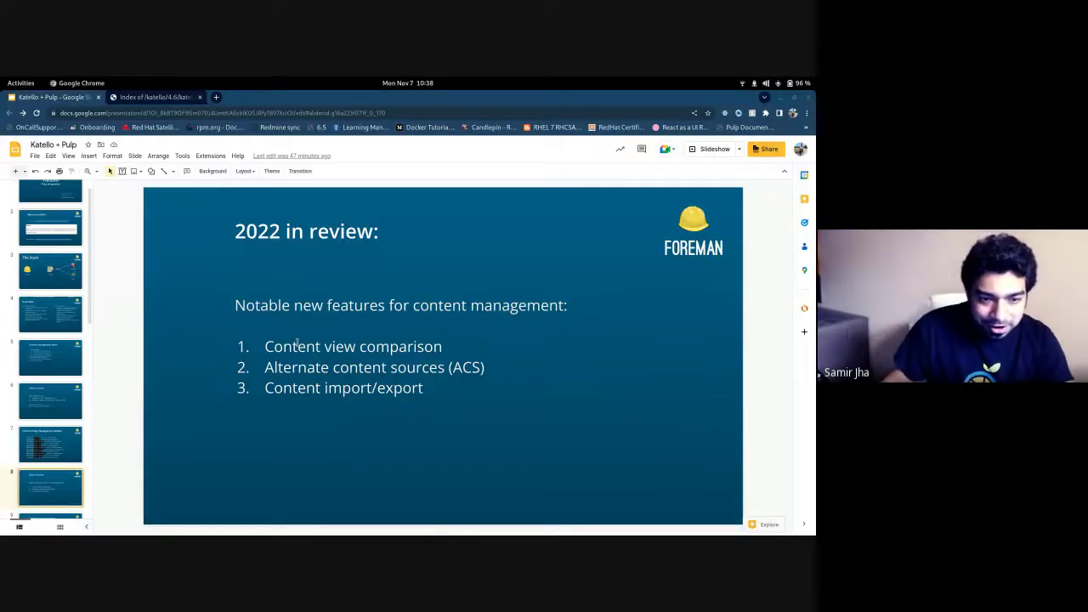
{"action": "left_click_drag", "start_coordinate": [264, 368], "coordinate": [486, 372]}
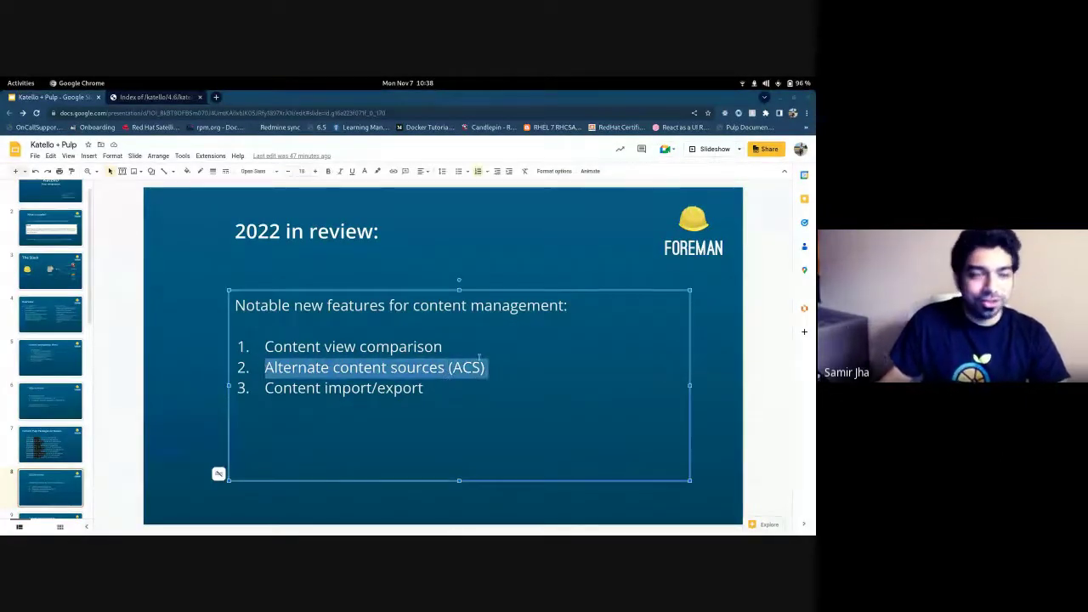
{"action": "mouse_move", "coordinate": [2, 80]}
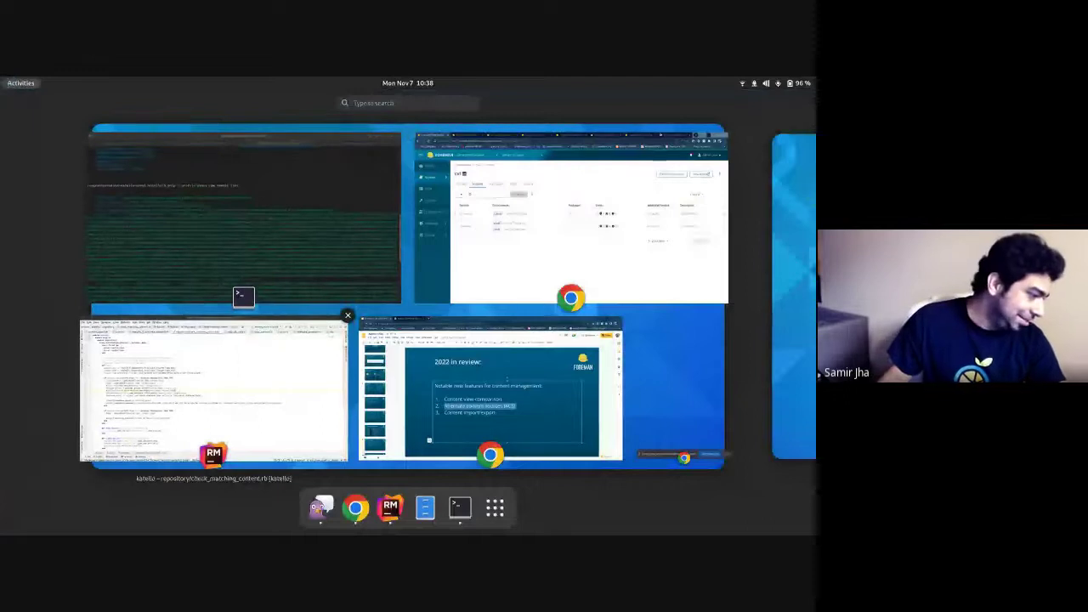
{"action": "key", "text": "Escape"}
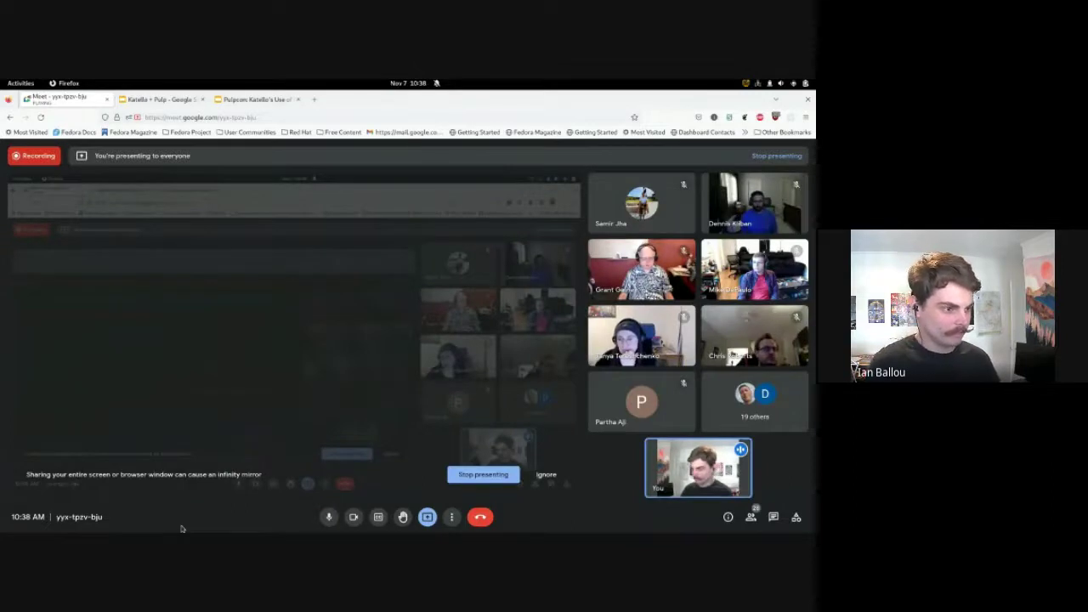
Step: On Foreman's Alternate Content Sources page, start adding a source with the Custom source type and Yum content type
{"action": "key", "text": "super"}
{"action": "key", "text": "super"}
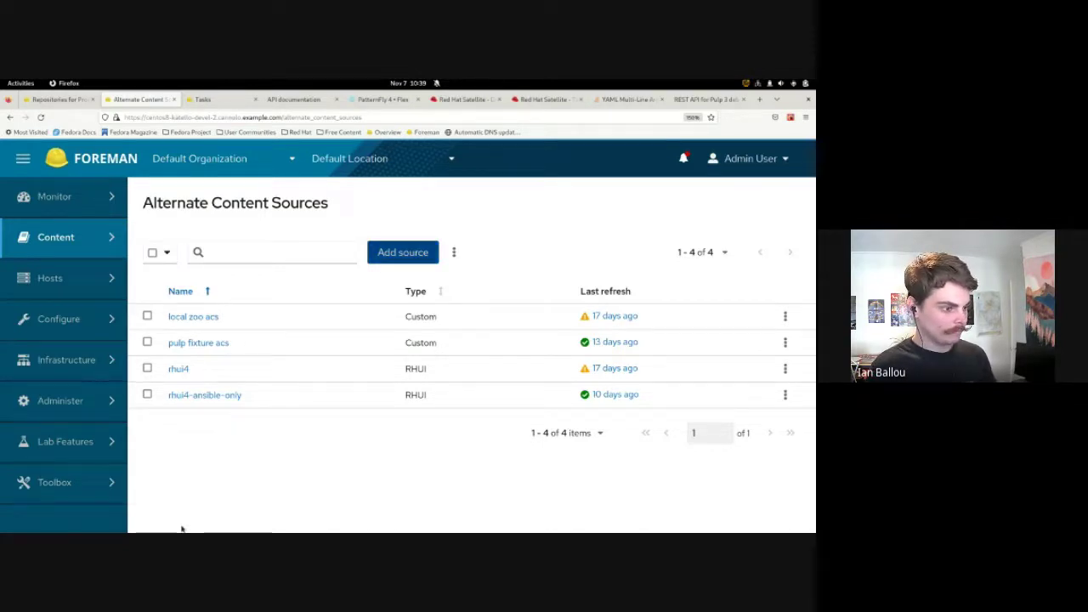
{"action": "key", "text": "Return"}
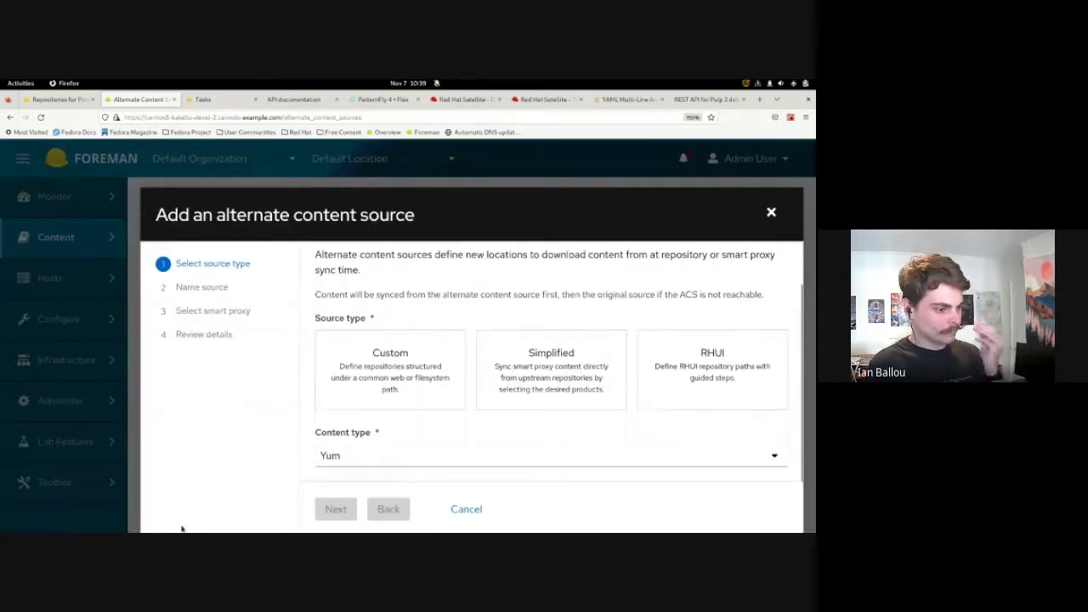
{"action": "key", "text": "Return"}
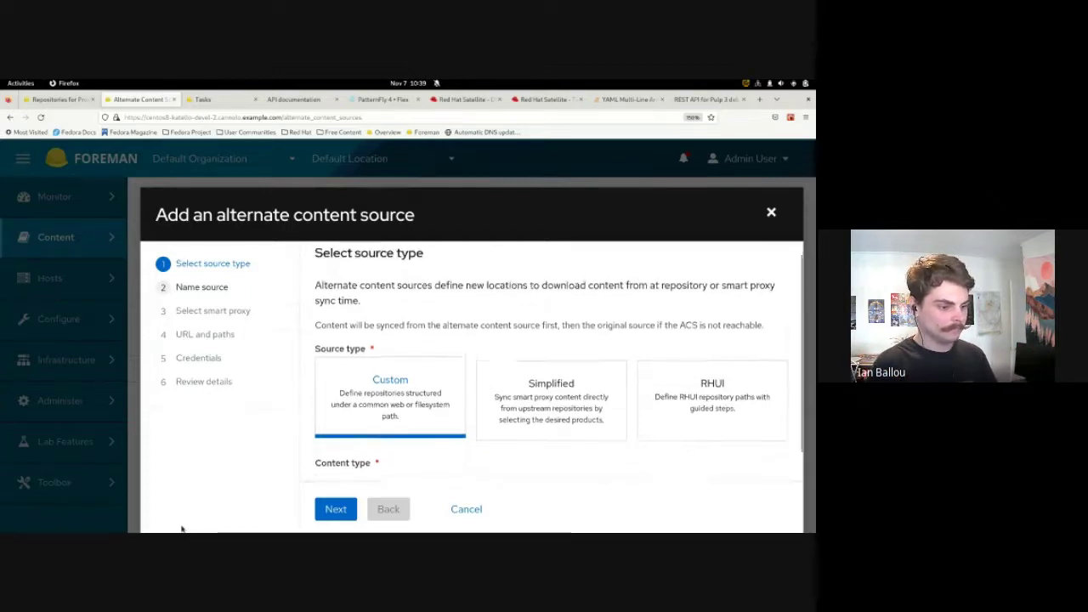
{"action": "key", "text": "alt+Down"}
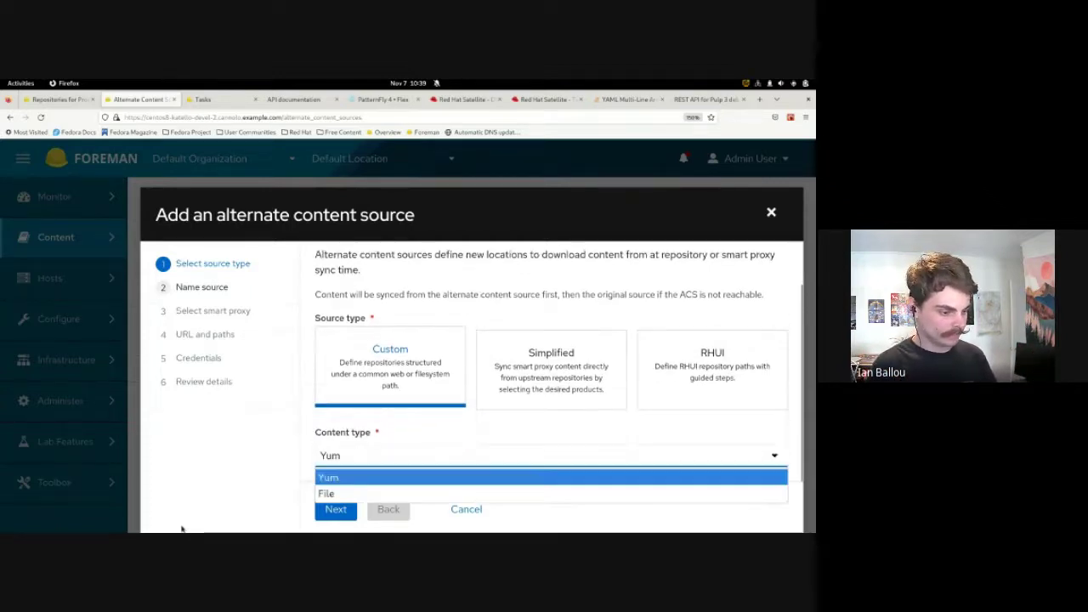
{"action": "key", "text": "Return"}
{"action": "key", "text": "Tab"}
{"action": "key", "text": "Return"}
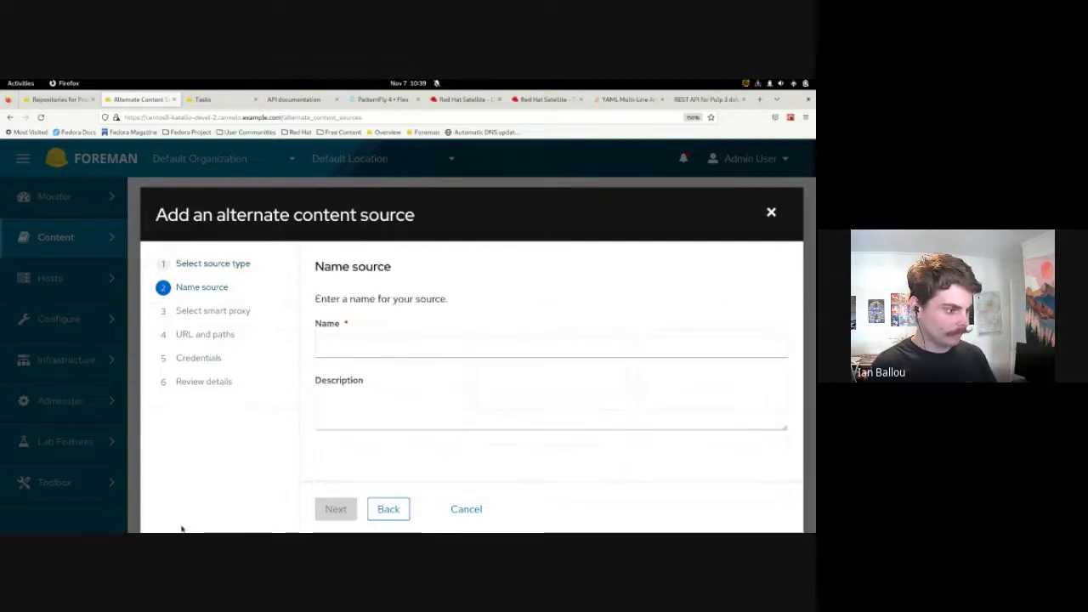
Step: Name the source custom and assign it the smart proxy centos8-katello-devel-2.cannolo.example.com
{"action": "type", "text": "custom"}
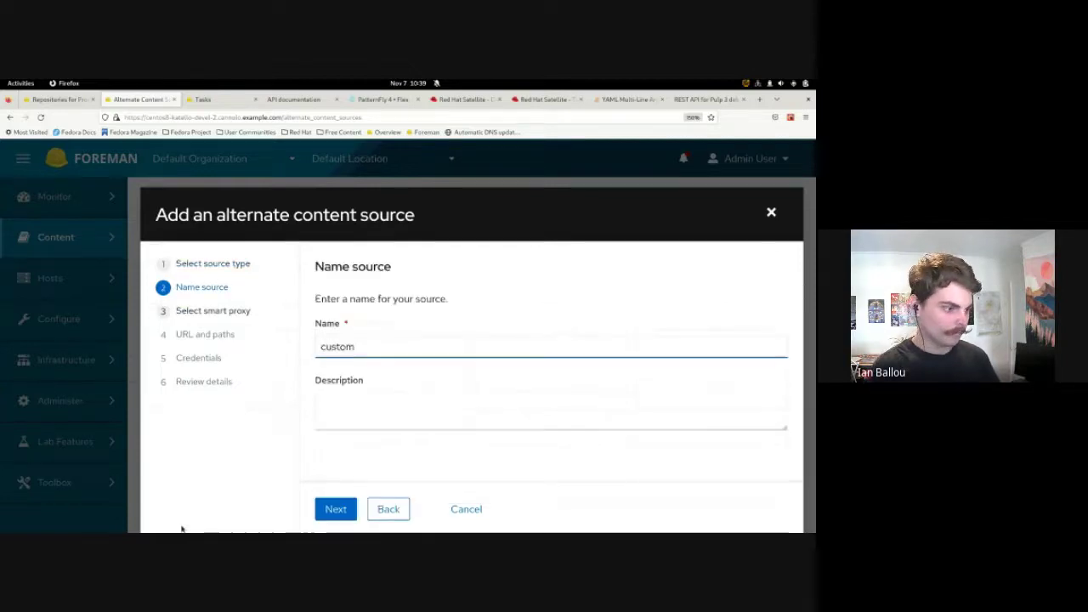
{"action": "key", "text": "Tab"}
{"action": "key", "text": "Return"}
{"action": "key", "text": "Tab"}
{"action": "key", "text": "Down"}
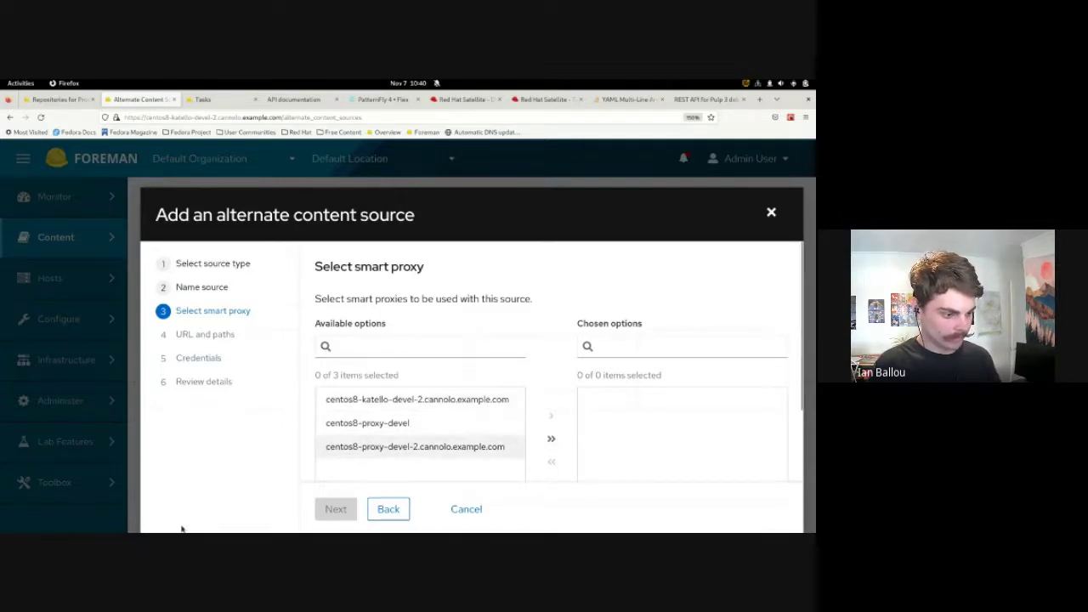
{"action": "left_click", "coordinate": [416, 399]}
{"action": "left_click", "coordinate": [551, 416]}
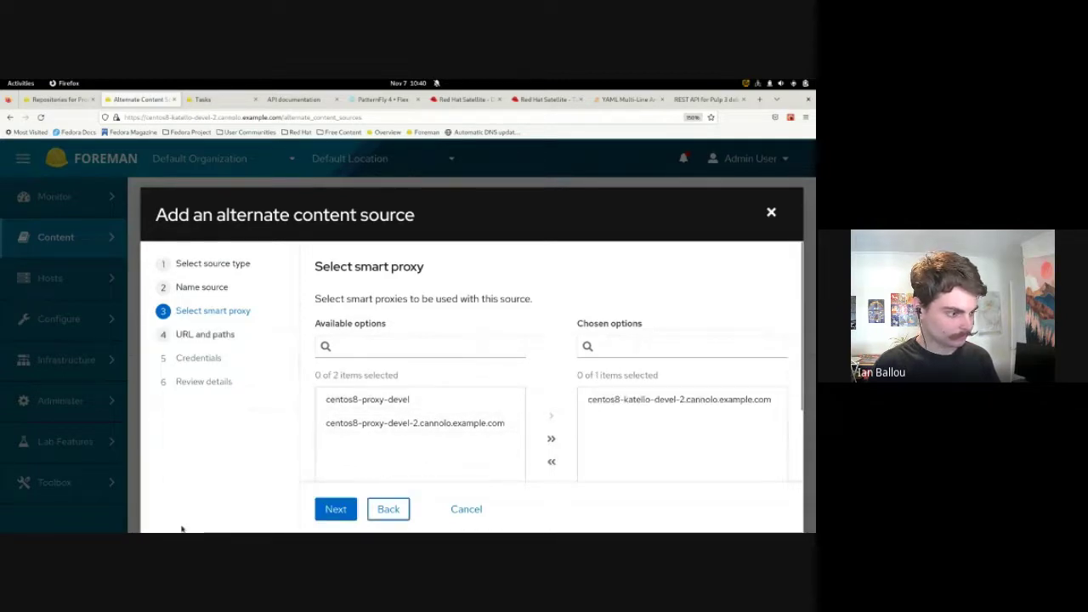
{"action": "key", "text": "Return"}
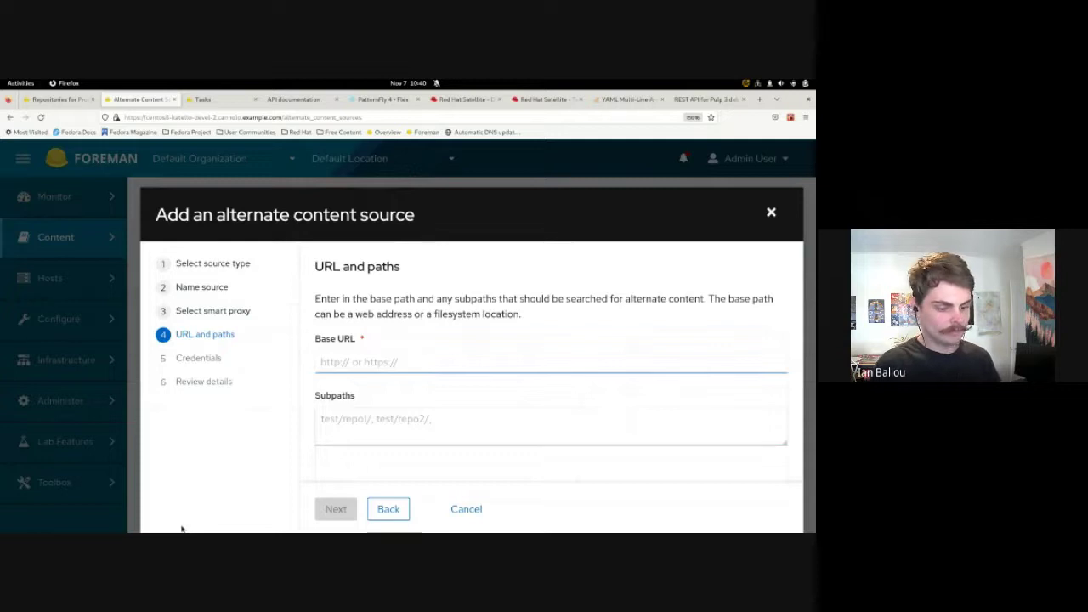
{"action": "key", "text": "Down"}
{"action": "key", "text": "Down"}
{"action": "key", "text": "Down"}
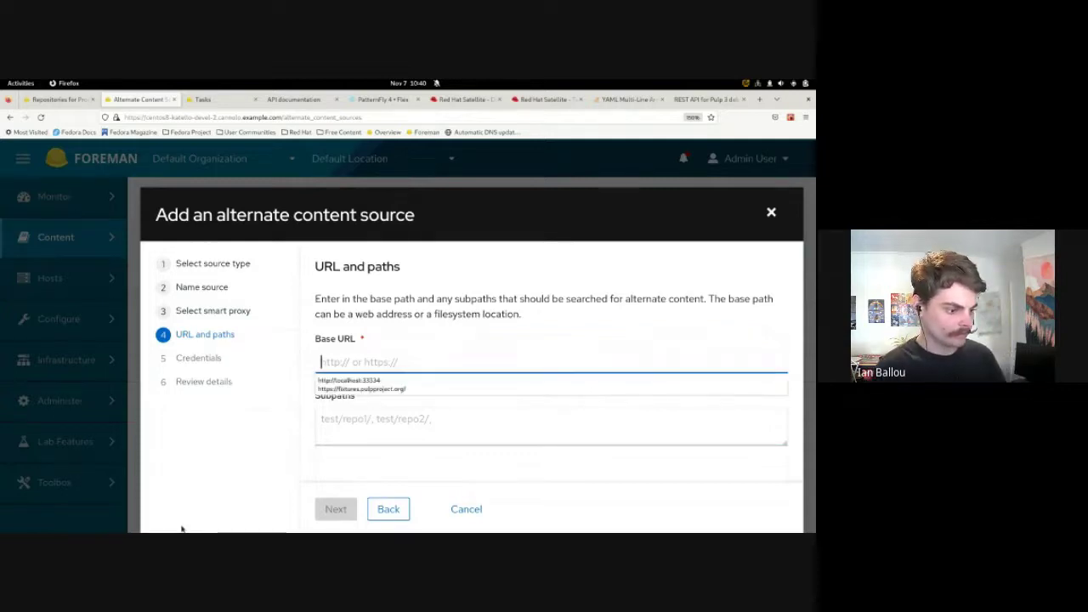
{"action": "key", "text": "Return"}
{"action": "key", "text": "Tab"}
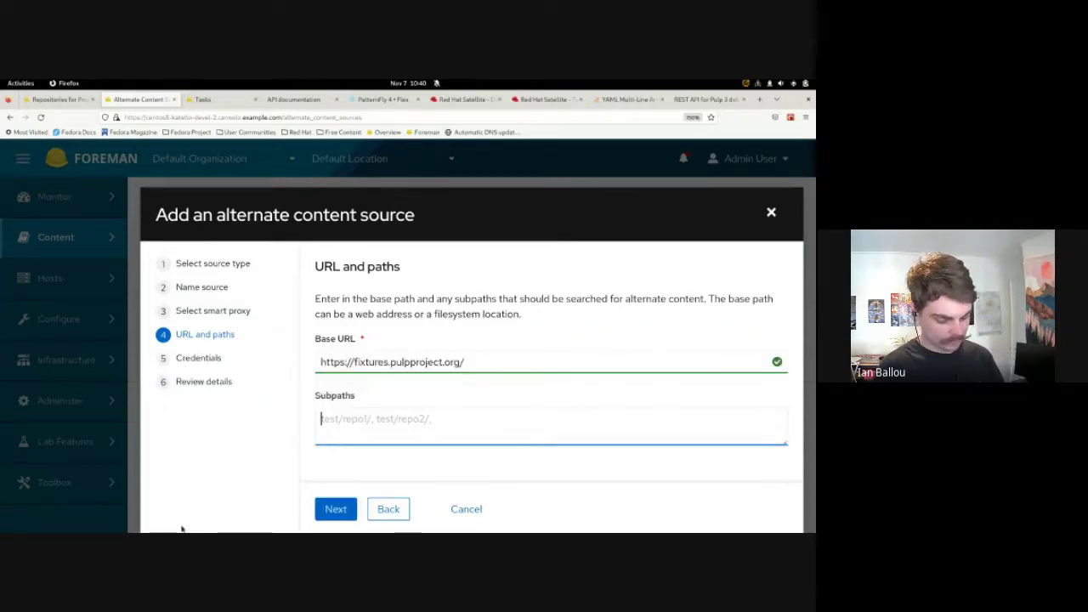
{"action": "type", "text": "blah/"}
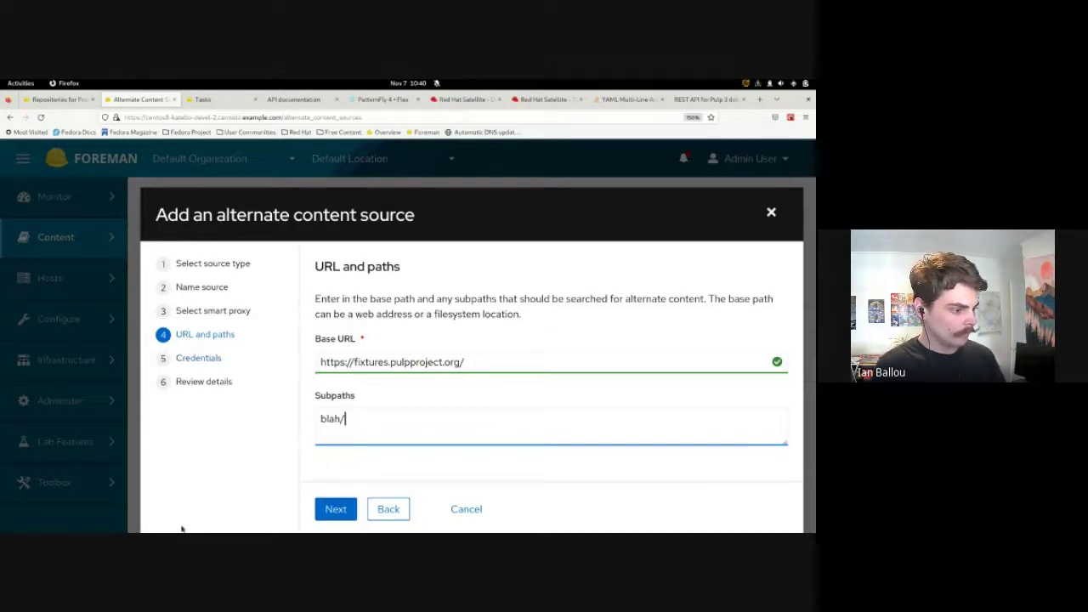
{"action": "key", "text": "Return"}
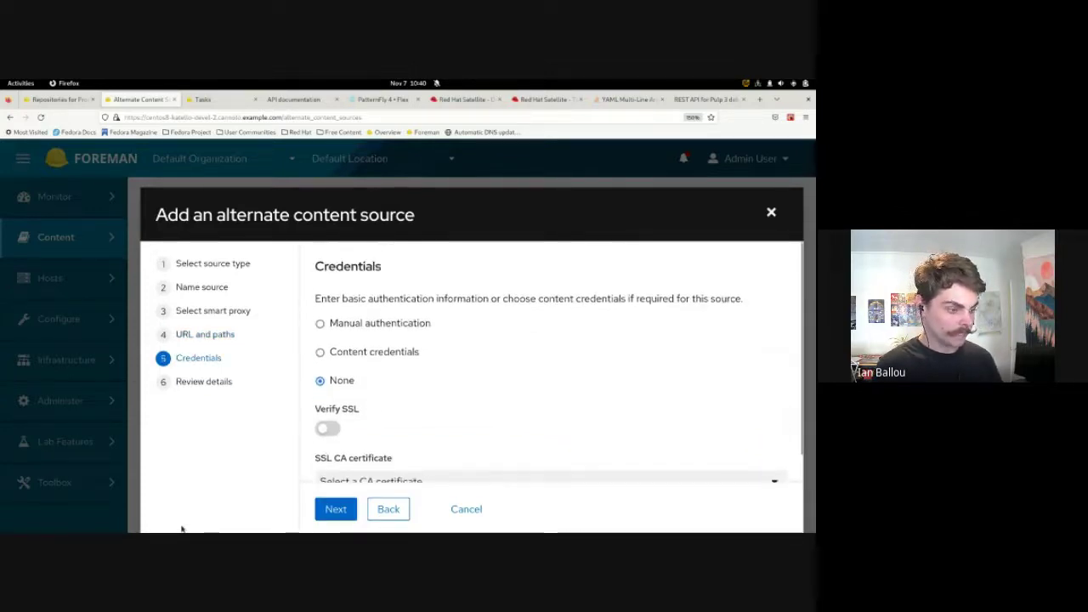
Step: Switch the authentication from manual to content credentials and browse the SSL client certificates without choosing one
{"action": "key", "text": "Down"}
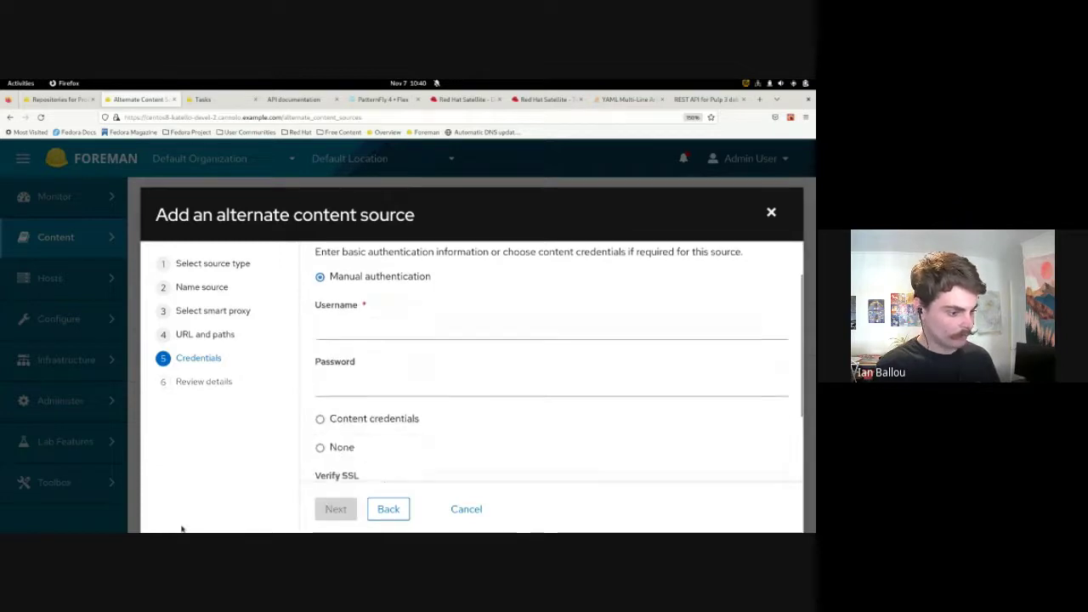
{"action": "key", "text": "Down"}
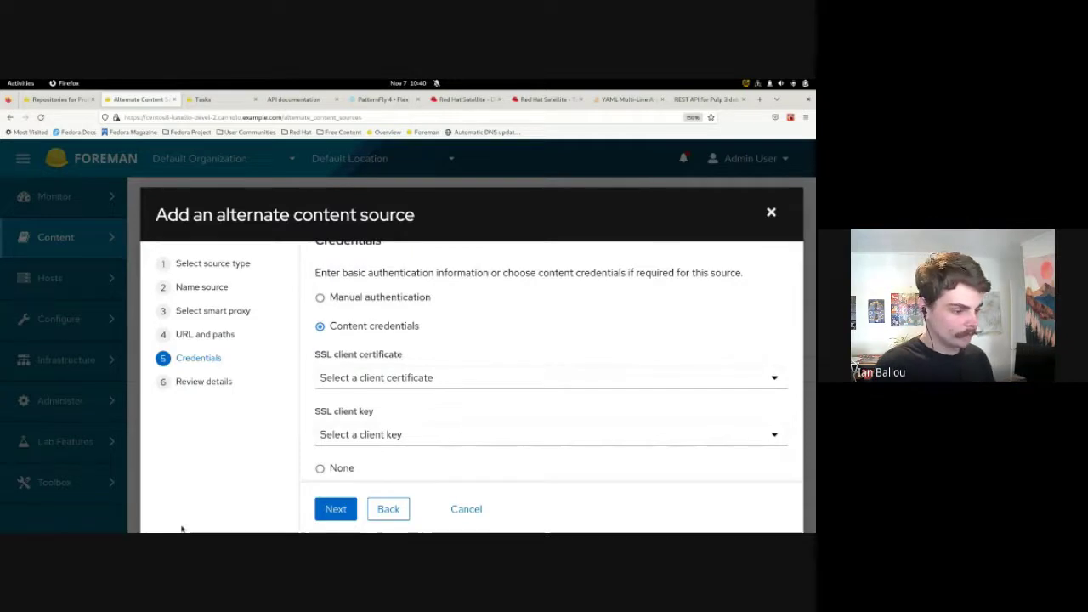
{"action": "scroll", "coordinate": [181, 528], "scroll_direction": "down", "scroll_amount": 2}
{"action": "key", "text": "shift+Tab"}
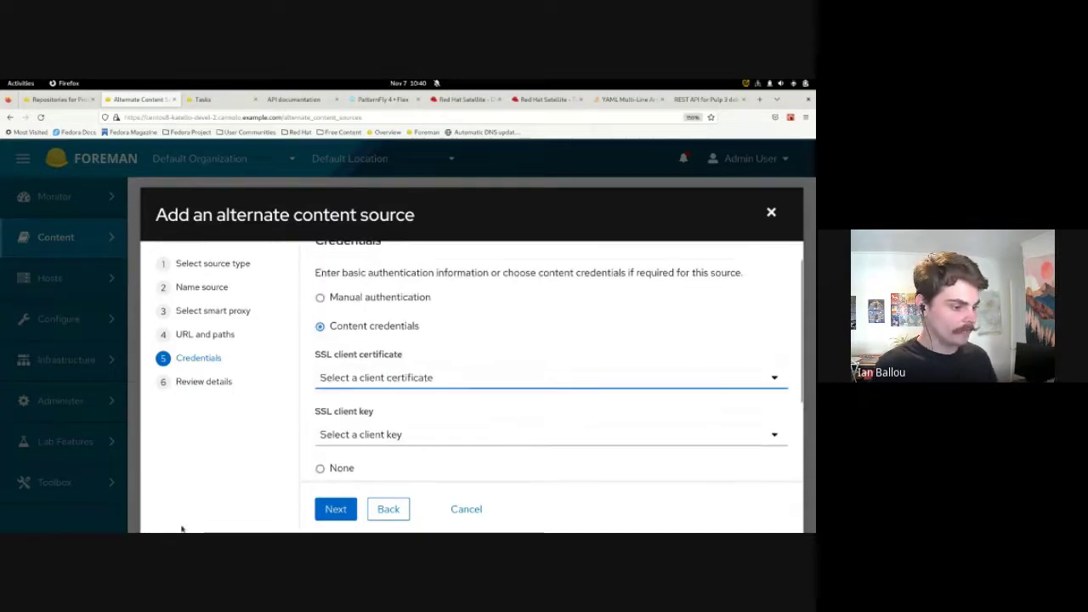
{"action": "key", "text": "alt+Down"}
{"action": "key", "text": "Down"}
{"action": "key", "text": "Down"}
{"action": "key", "text": "Down"}
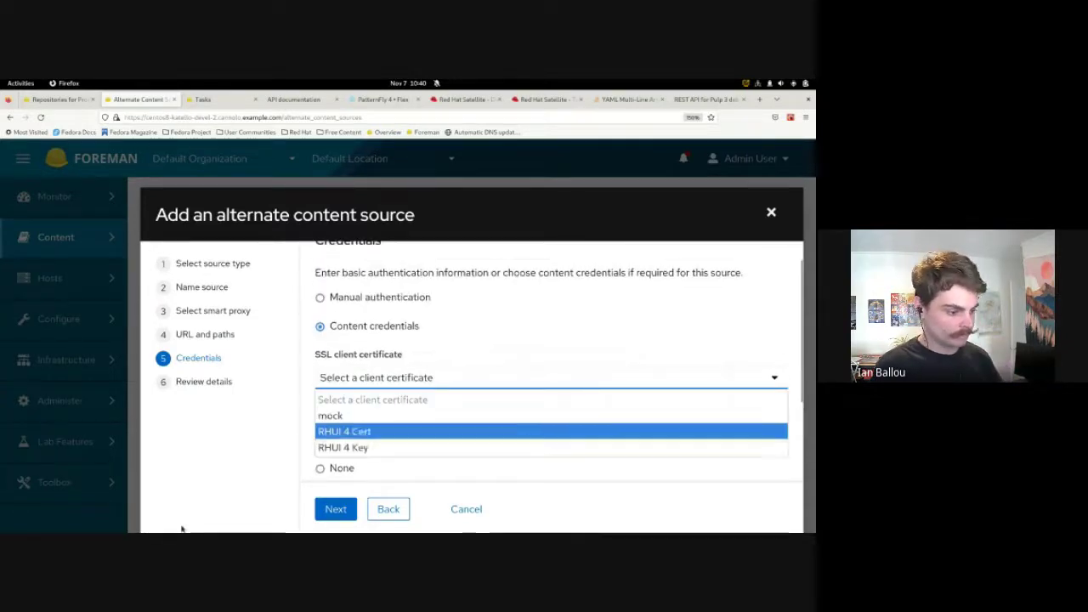
{"action": "key", "text": "Escape"}
Step: Turn on Verify SSL without selecting a CA certificate and proceed to the review of the source's details
{"action": "scroll", "coordinate": [181, 529], "scroll_direction": "down", "scroll_amount": 3}
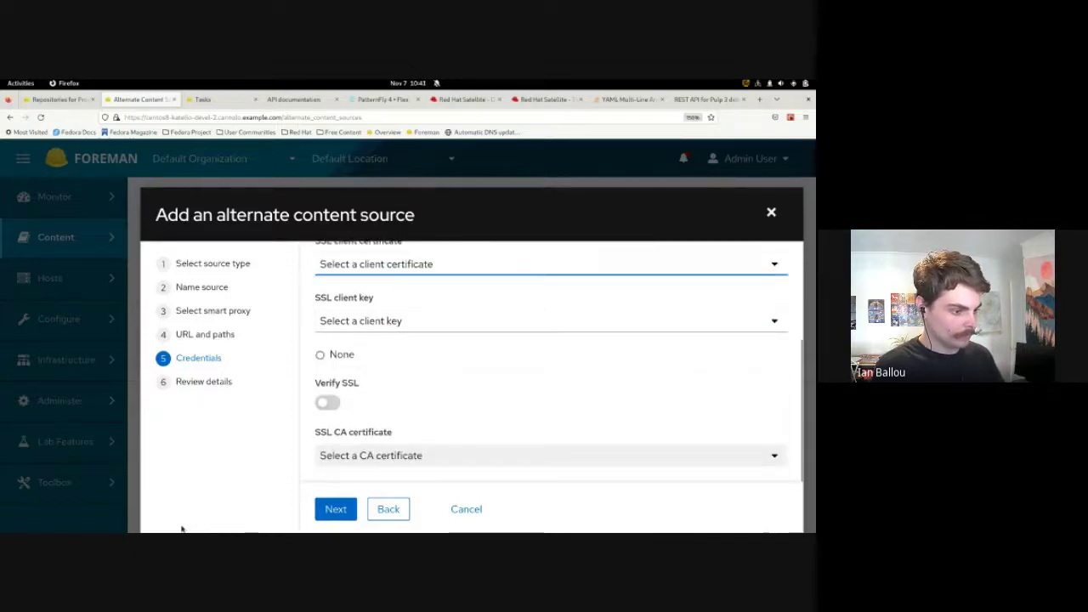
{"action": "key", "text": "Tab"}
{"action": "key", "text": "Tab"}
{"action": "key", "text": "Tab"}
{"action": "key", "text": "space"}
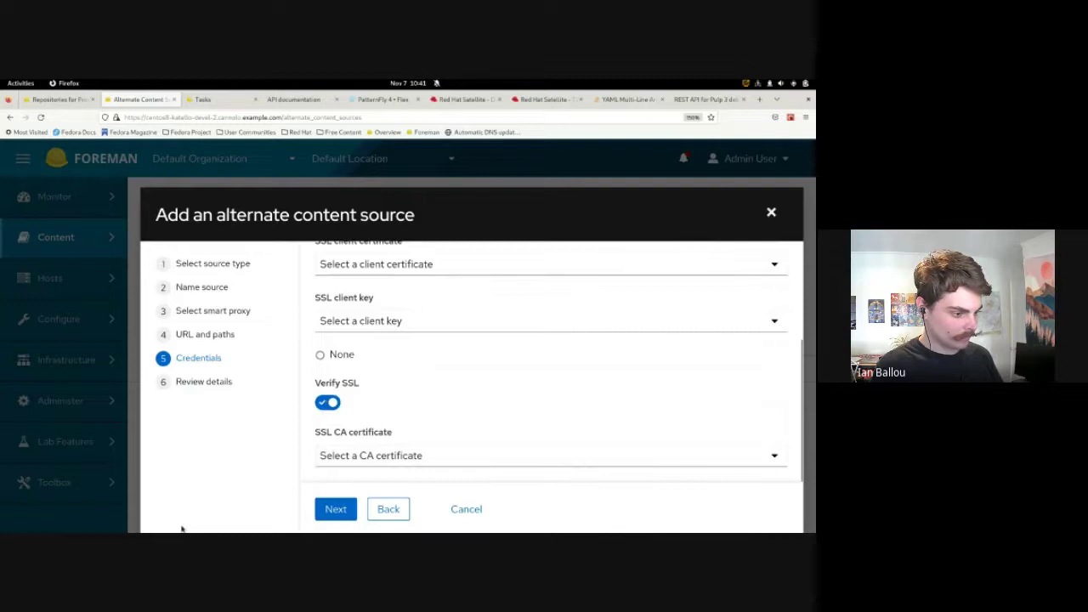
{"action": "scroll", "coordinate": [181, 529], "scroll_direction": "up", "scroll_amount": 2}
{"action": "scroll", "coordinate": [181, 529], "scroll_direction": "down", "scroll_amount": 2}
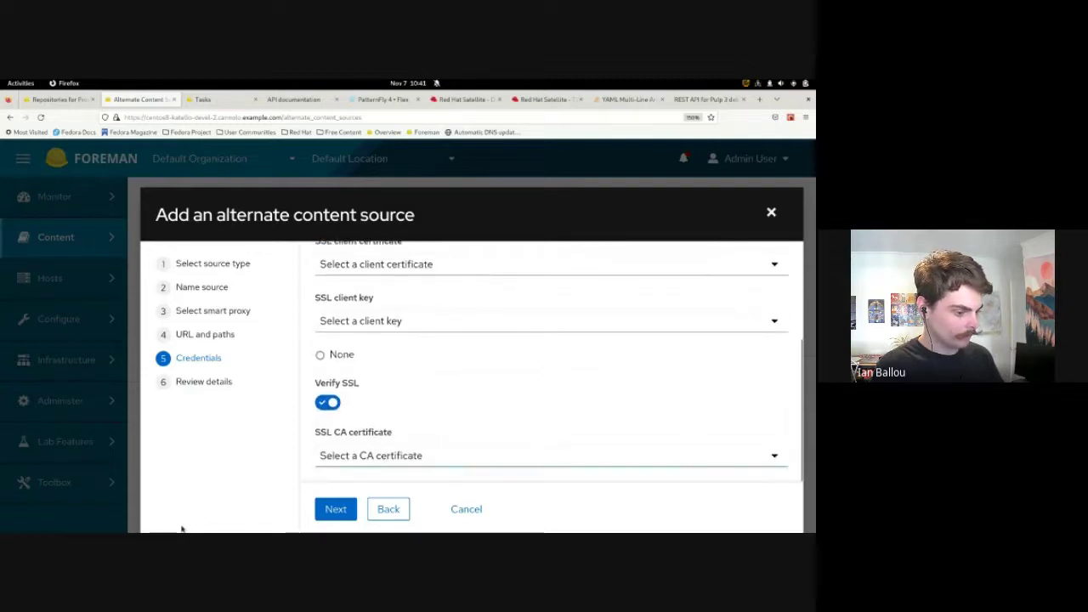
{"action": "key", "text": "Tab"}
{"action": "key", "text": "Return"}
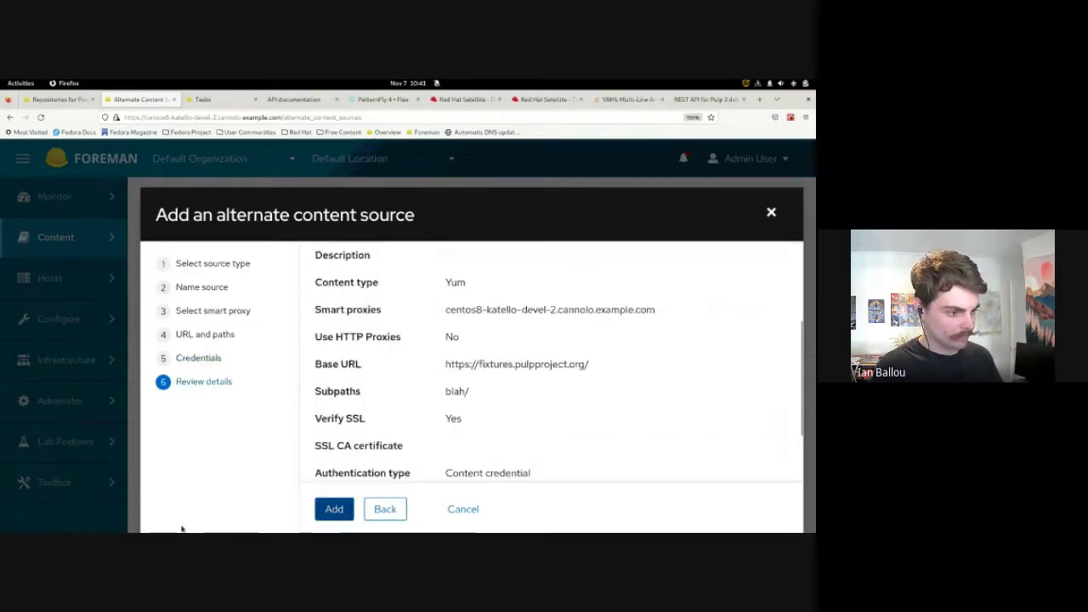
Step: Review the custom source's details and cancel adding it
{"action": "scroll", "coordinate": [181, 529], "scroll_direction": "down", "scroll_amount": 1}
{"action": "scroll", "coordinate": [181, 529], "scroll_direction": "down", "scroll_amount": 1}
{"action": "scroll", "coordinate": [181, 529], "scroll_direction": "up", "scroll_amount": 3}
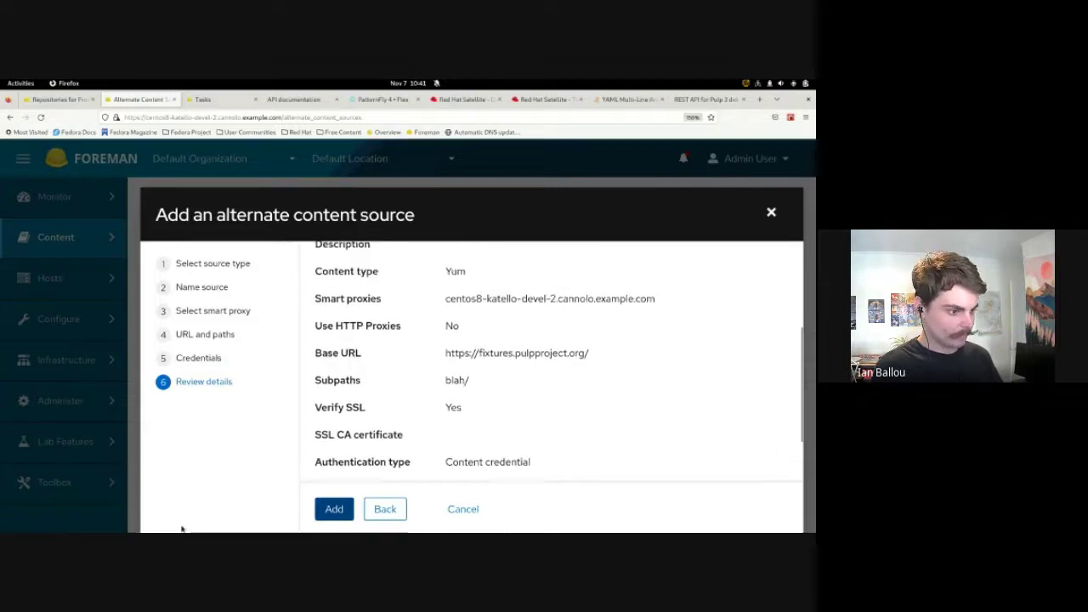
{"action": "scroll", "coordinate": [181, 529], "scroll_direction": "up", "scroll_amount": 2}
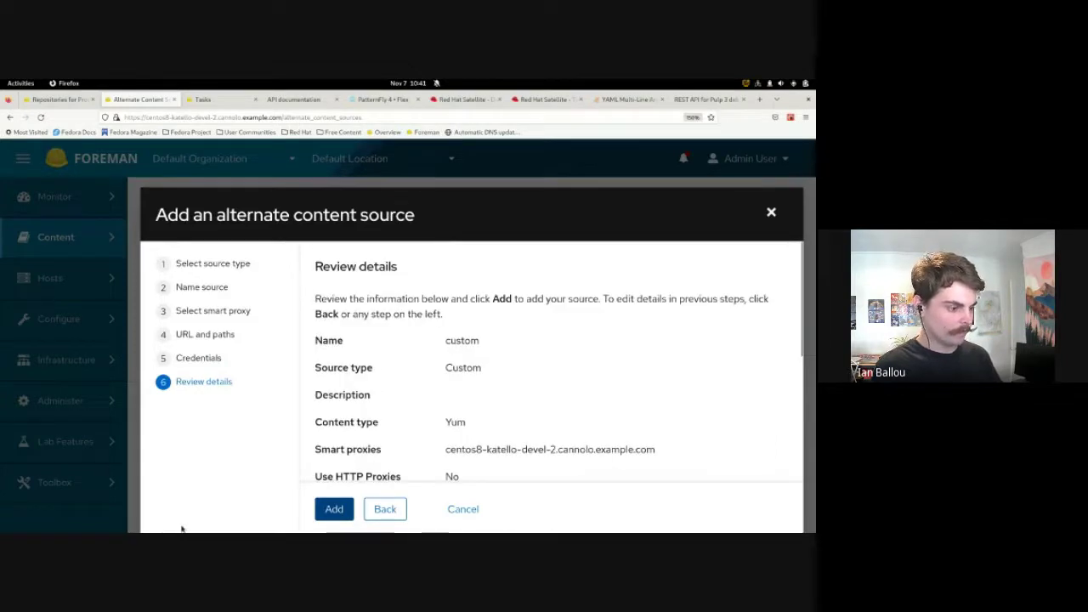
{"action": "scroll", "coordinate": [181, 529], "scroll_direction": "down", "scroll_amount": 2}
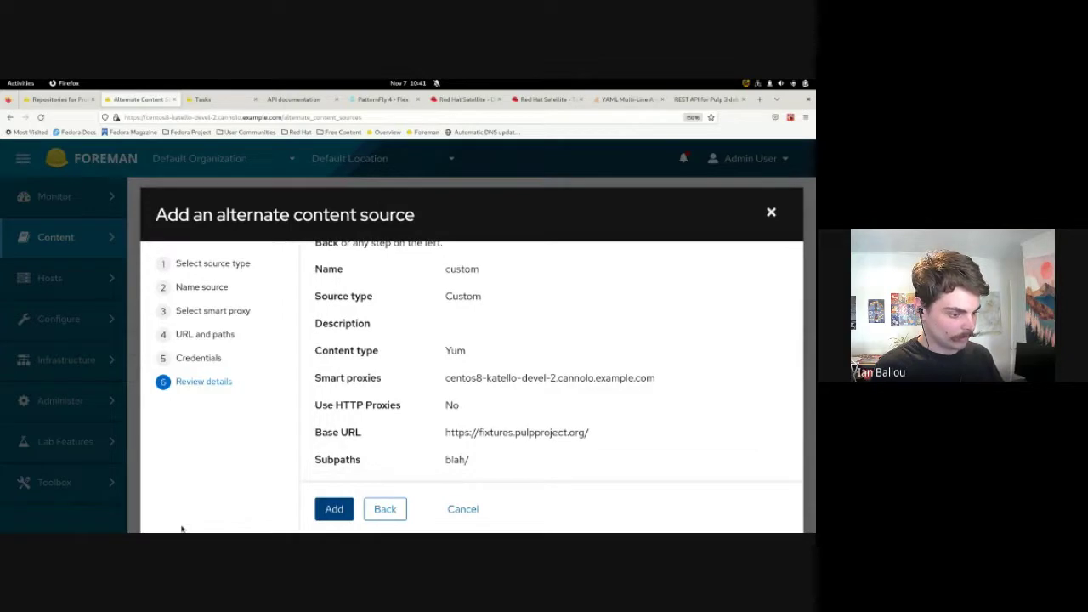
{"action": "key", "text": "Escape"}
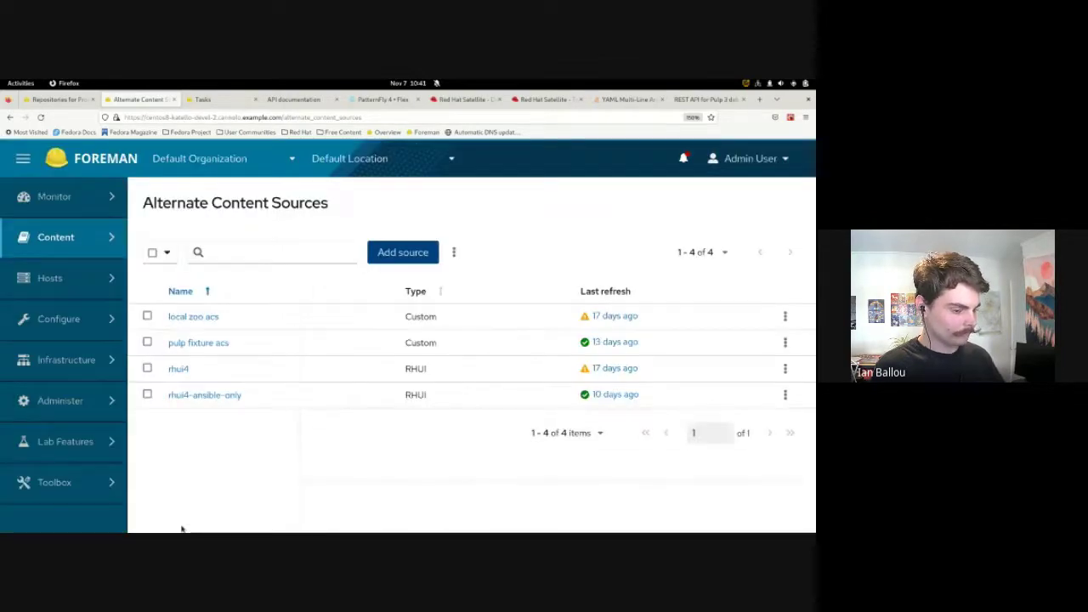
Step: Start adding another alternate content source with the Simplified source type and Yum content type
{"action": "key", "text": "Return"}
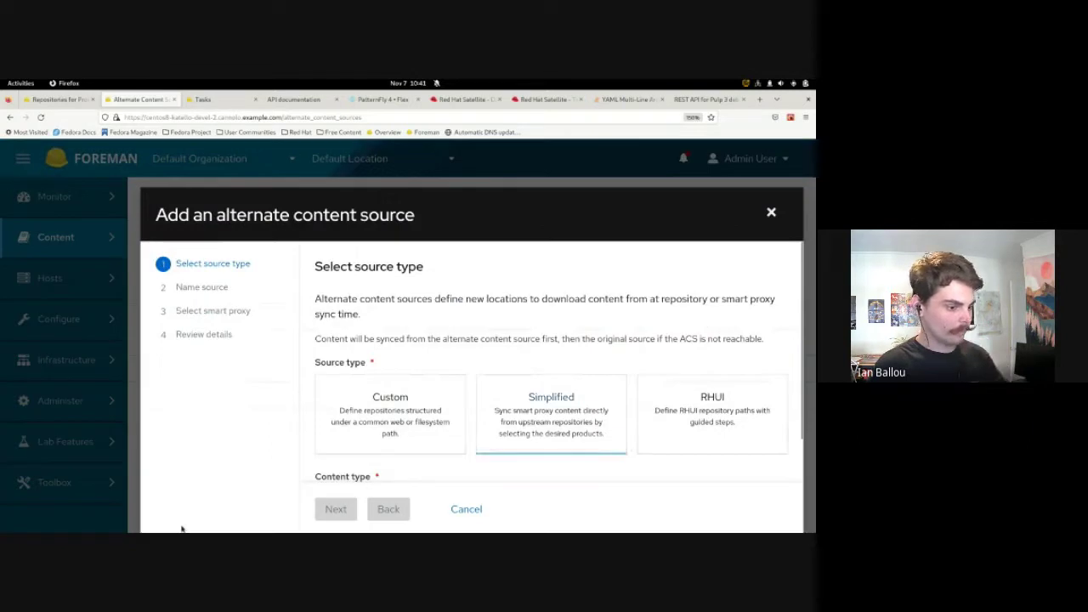
{"action": "key", "text": "Return"}
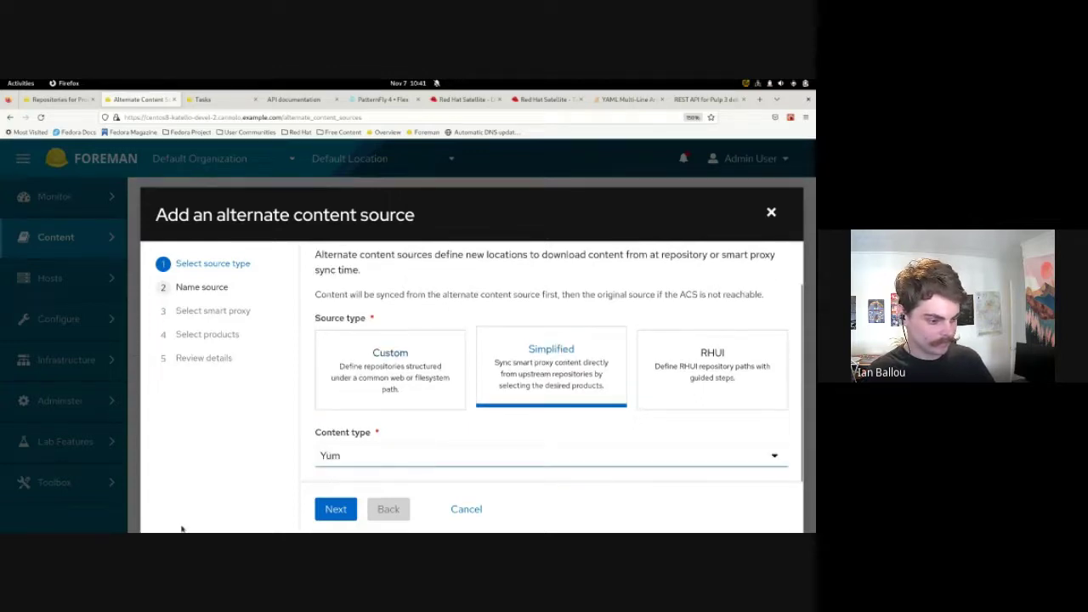
{"action": "key", "text": "Tab"}
{"action": "key", "text": "Return"}
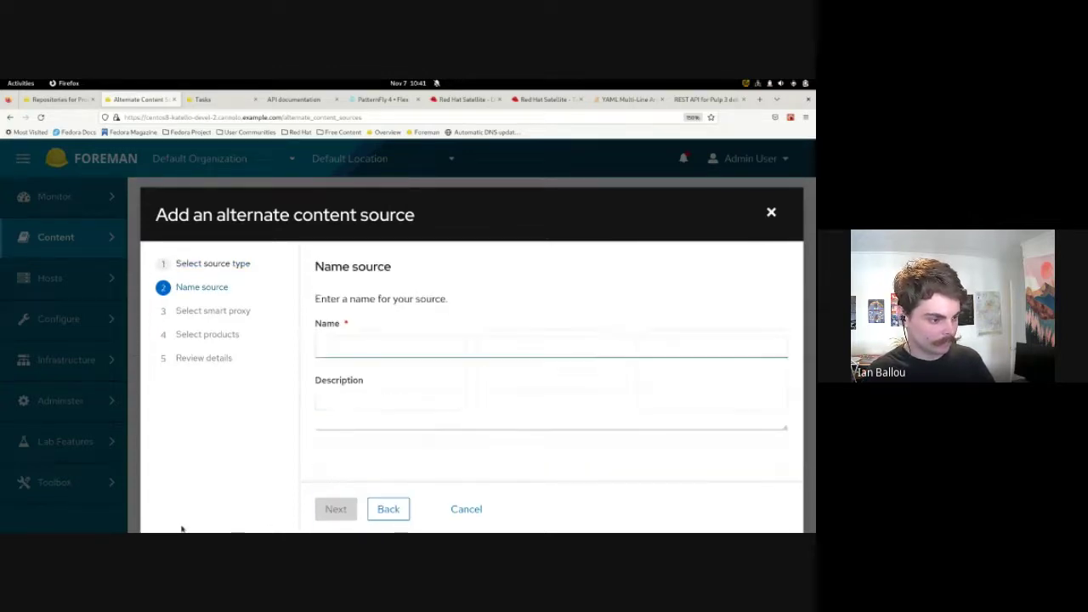
Step: Name the source simple and assign it the smart proxy centos8-katello-devel-2.cannolo.example.com
{"action": "type", "text": "simple"}
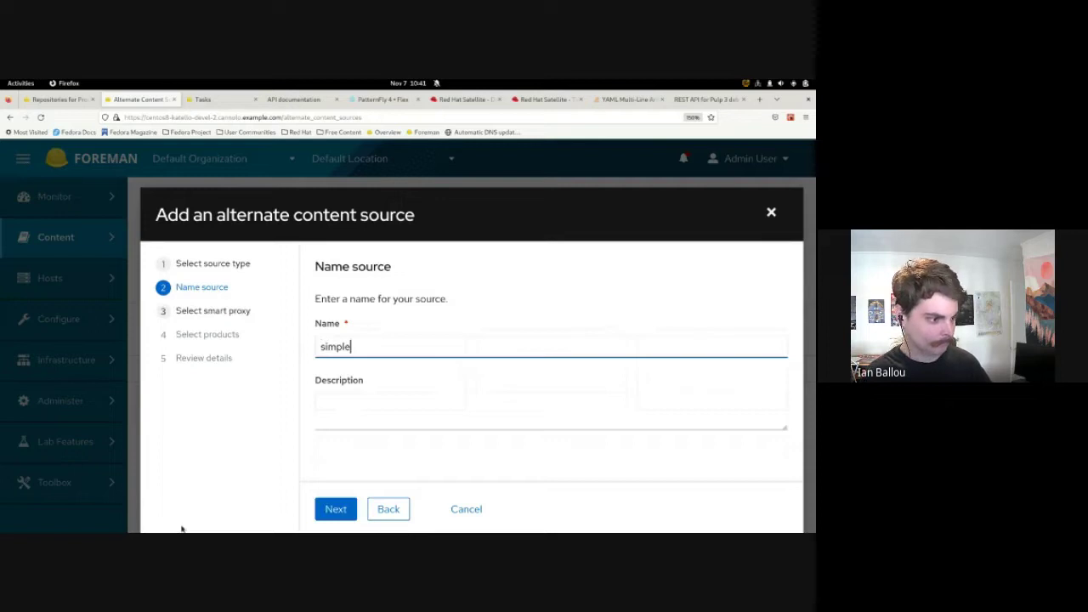
{"action": "key", "text": "Tab"}
{"action": "key", "text": "Return"}
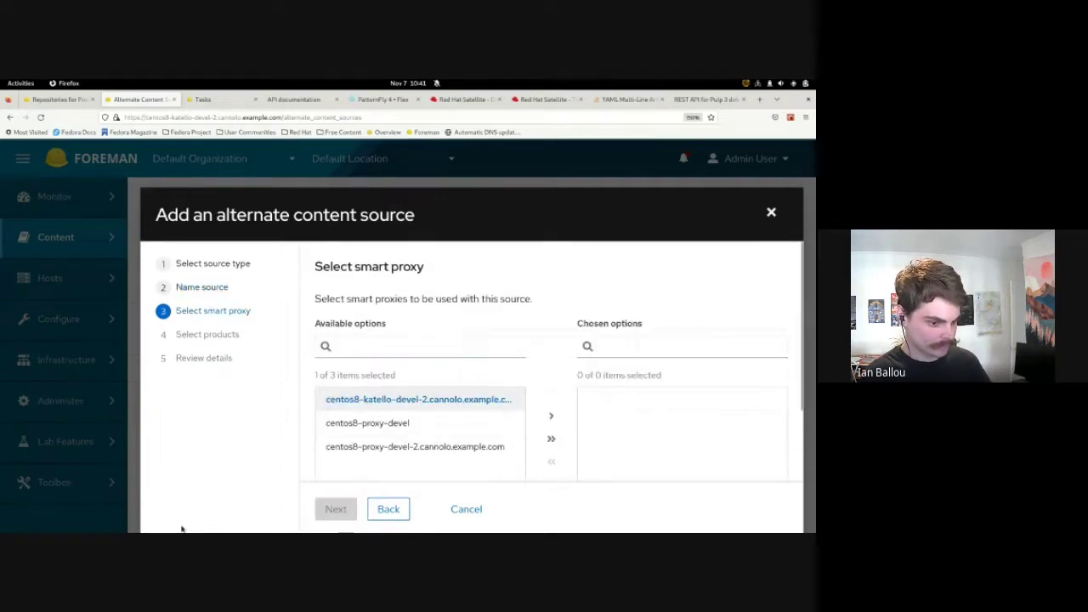
{"action": "key", "text": "Return"}
{"action": "key", "text": "Tab"}
{"action": "key", "text": "Return"}
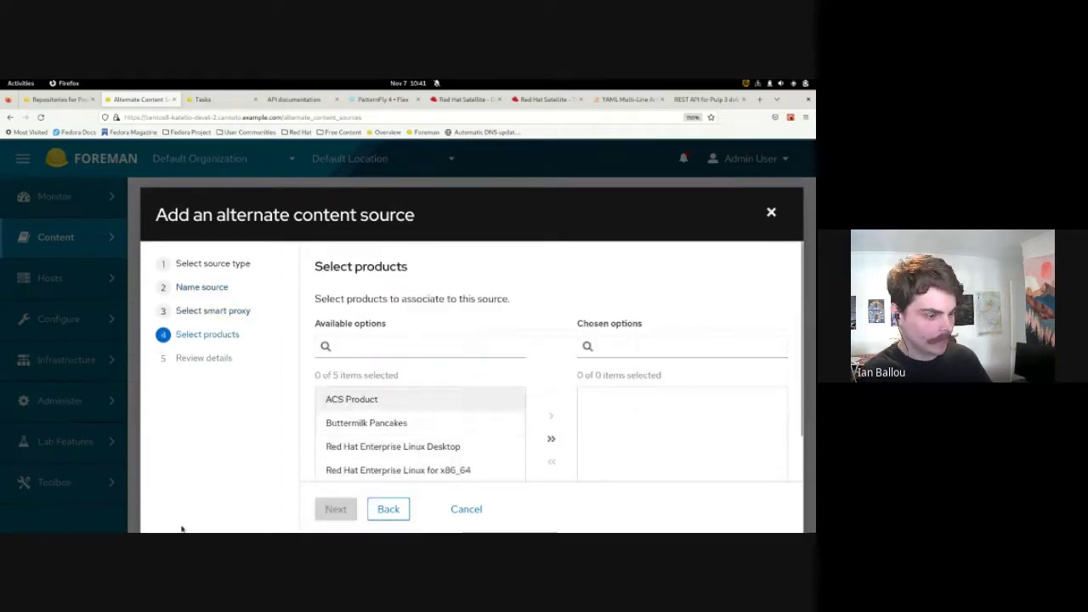
Step: Associate ACS Product with the simplified source and add the source
{"action": "key", "text": "Down"}
{"action": "key", "text": "Down"}
{"action": "key", "text": "Up"}
{"action": "key", "text": "Up"}
{"action": "key", "text": "Down"}
{"action": "key", "text": "Up"}
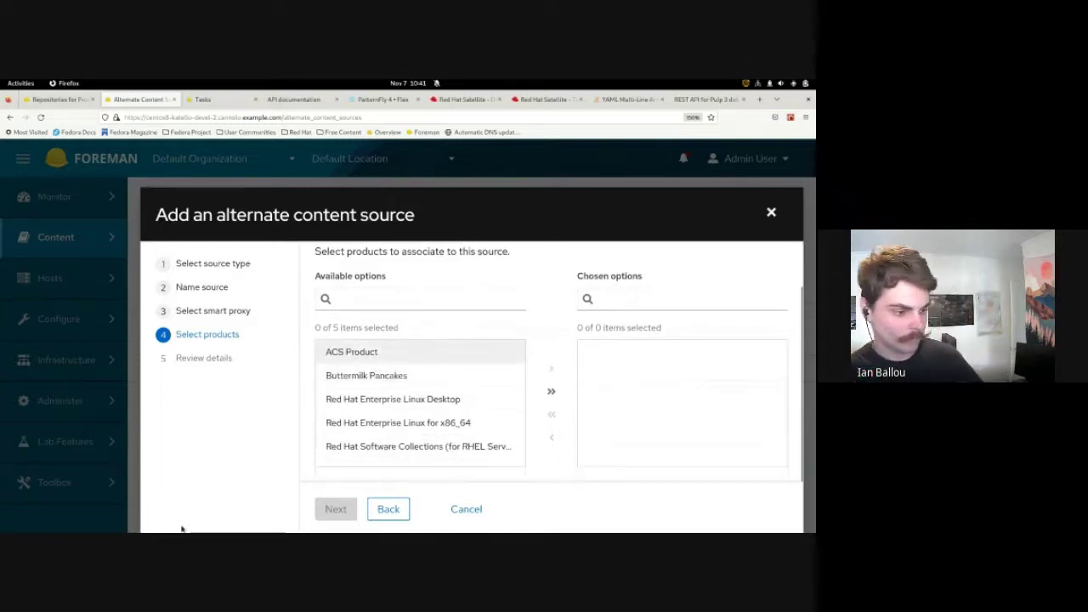
{"action": "key", "text": "space"}
{"action": "key", "text": "Tab"}
{"action": "key", "text": "Return"}
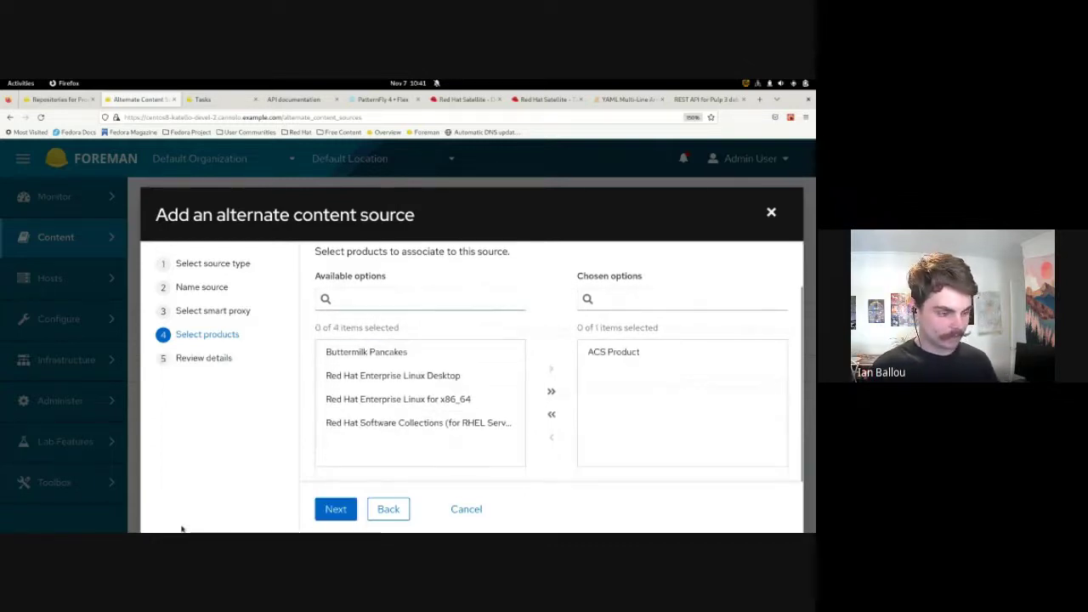
{"action": "key", "text": "shift+Tab"}
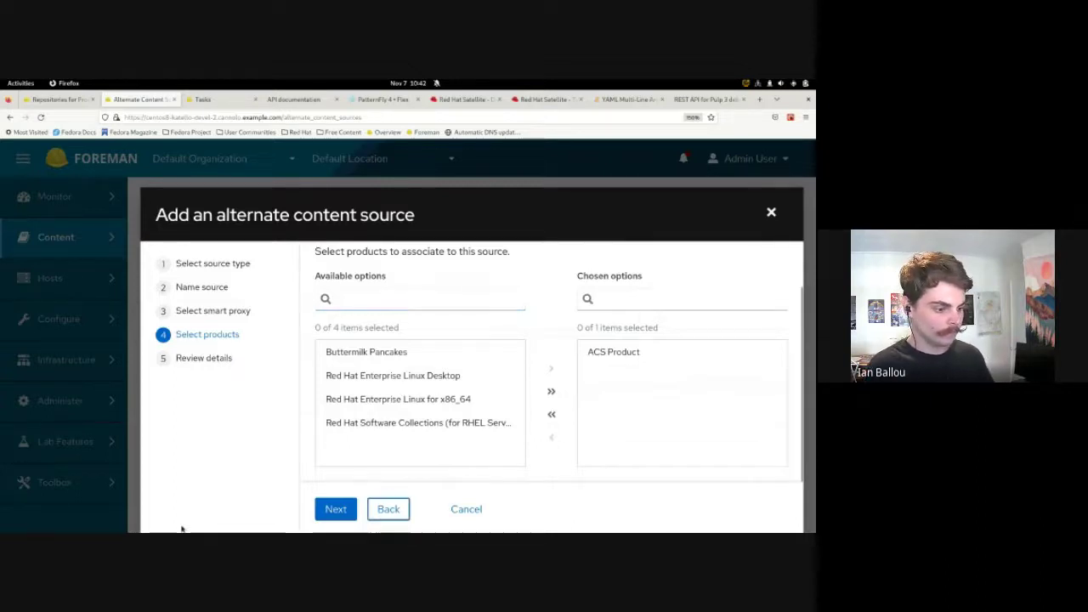
{"action": "left_click", "coordinate": [336, 509]}
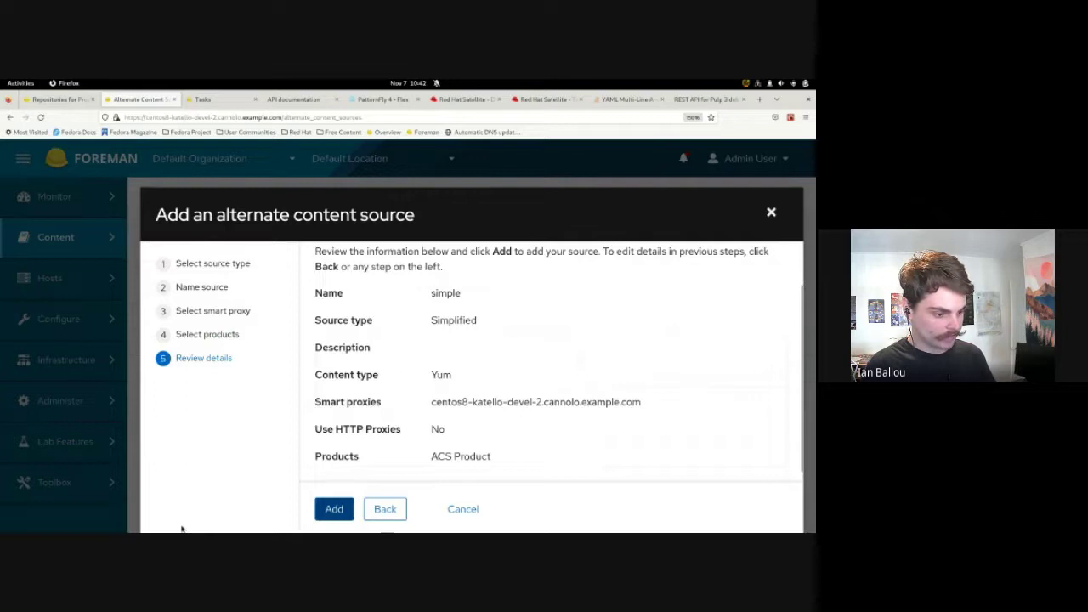
{"action": "key", "text": "Return"}
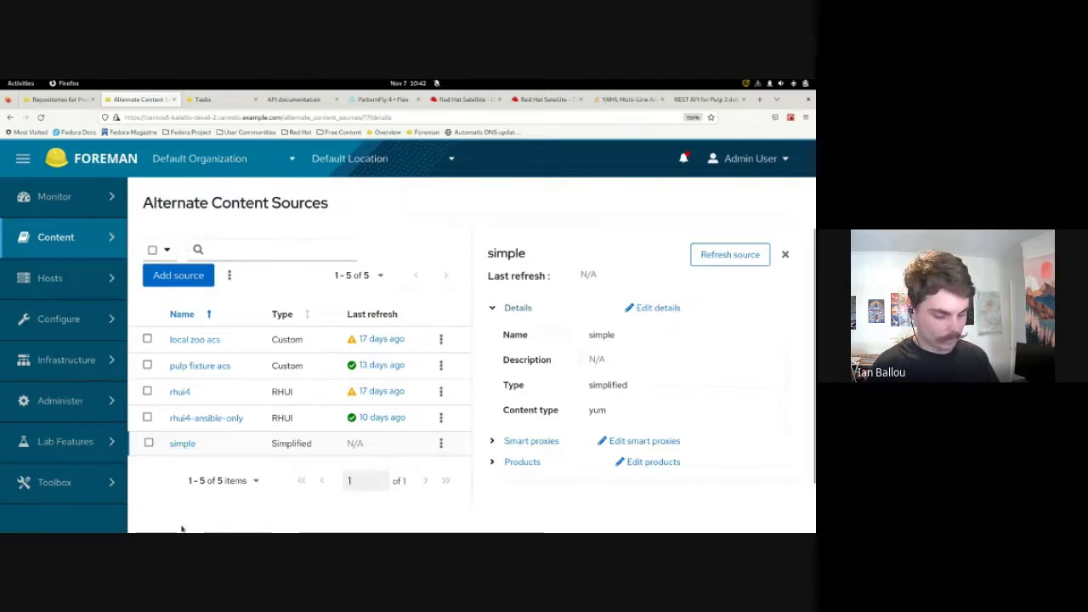
Step: In the Guake terminal's pry console, run ::Katello::AlternateContentSource.find(17).smart_proxy_alternate_content_sources to list the new source's smart proxy records
{"action": "key", "text": "F12"}
{"action": "type", "text": "::Katello::AlternateContentSource.first.smart_proxy_alternate_content_sources"}
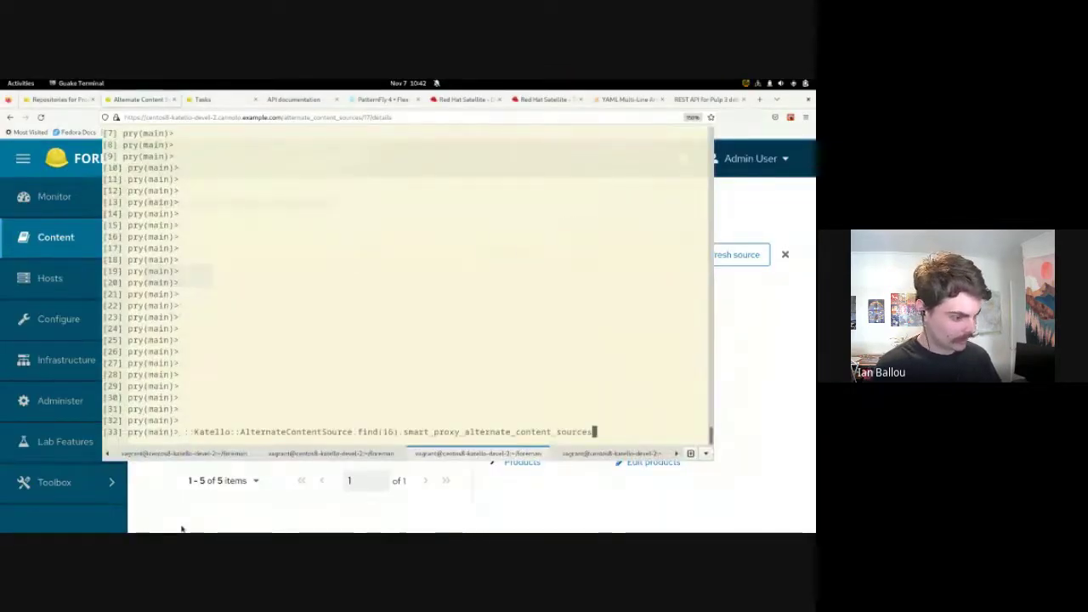
{"action": "key", "text": "Up"}
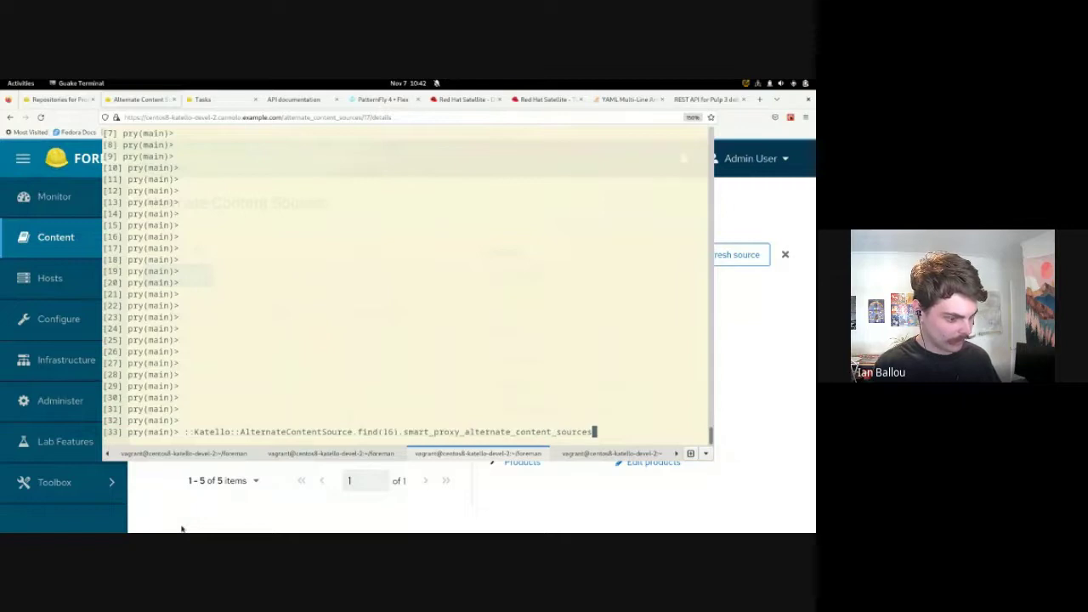
{"action": "key", "text": "Left"}
{"action": "key", "text": "Left"}
{"action": "key", "text": "Left"}
{"action": "key", "text": "Left"}
{"action": "key", "text": "Left"}
{"action": "key", "text": "Left"}
{"action": "key", "text": "Left"}
{"action": "key", "text": "Left"}
{"action": "key", "text": "Left"}
{"action": "key", "text": "Left"}
{"action": "key", "text": "Left"}
{"action": "key", "text": "Left"}
{"action": "key", "text": "Left"}
{"action": "key", "text": "Left"}
{"action": "key", "text": "Left"}
{"action": "key", "text": "Left"}
{"action": "key", "text": "Left"}
{"action": "key", "text": "Left"}
{"action": "key", "text": "Left"}
{"action": "key", "text": "Left"}
{"action": "key", "text": "BackSpace"}
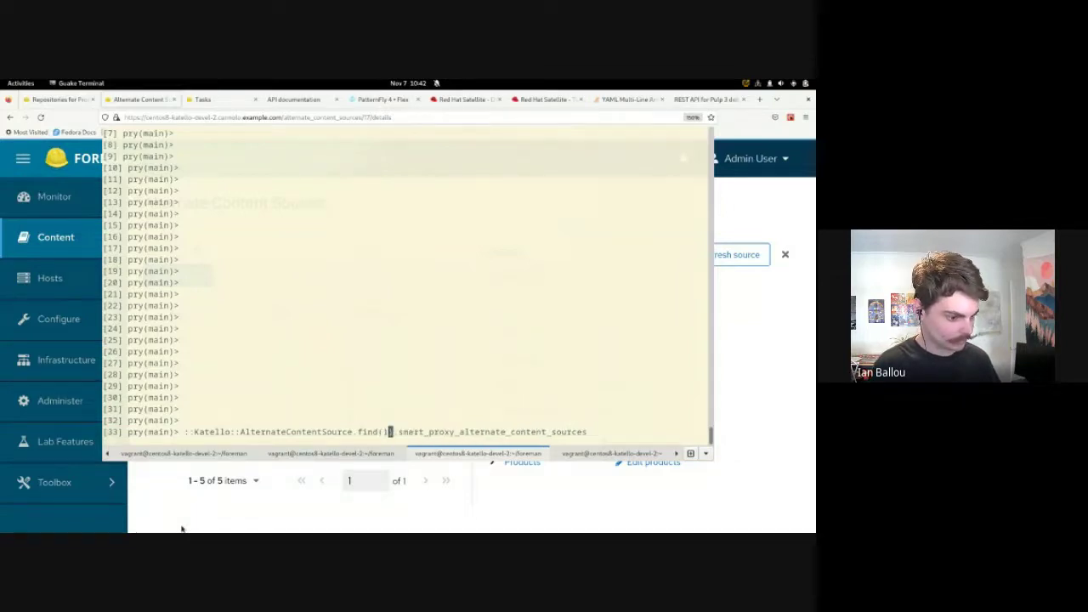
{"action": "type", "text": "7"}
{"action": "key", "text": "Return"}
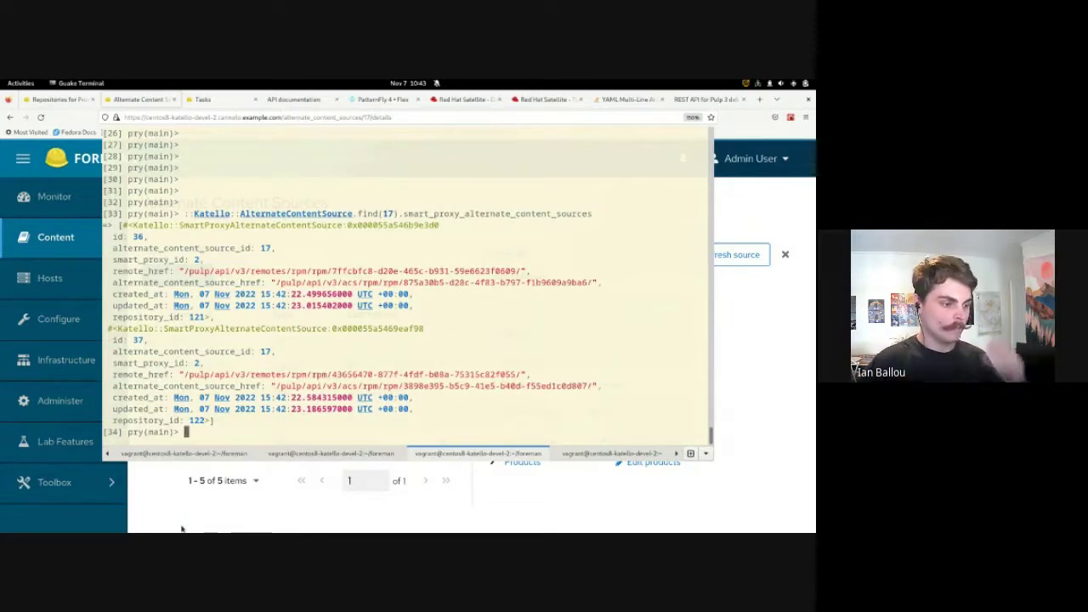
Step: Return from the terminal to Foreman and start adding an alternate content source with the RHUI source type and Yum content type
{"action": "key", "text": "F12"}
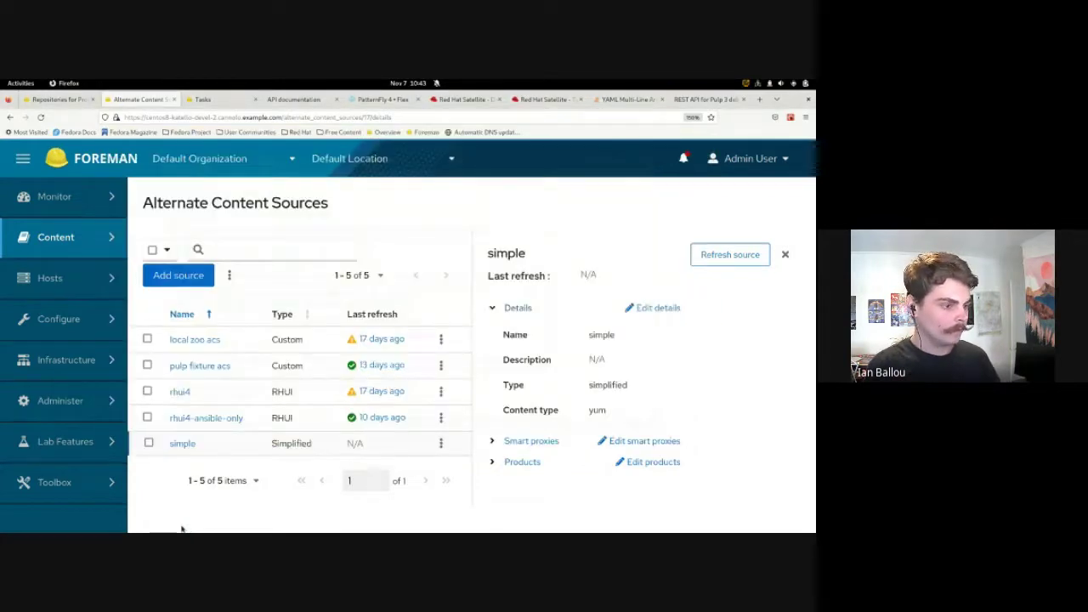
{"action": "key", "text": "Return"}
{"action": "key", "text": "Right"}
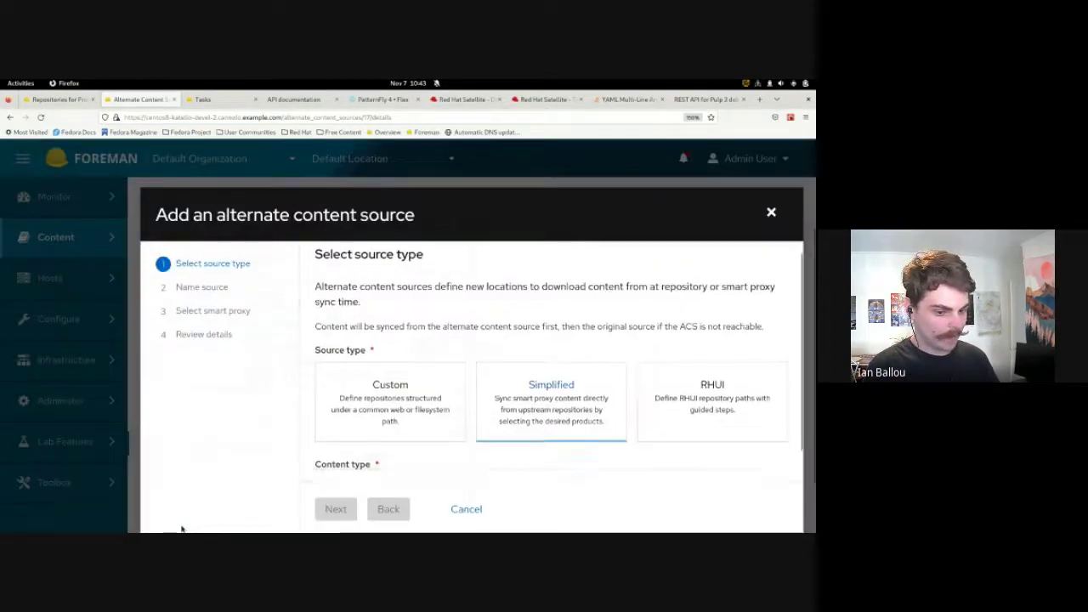
{"action": "key", "text": "Right"}
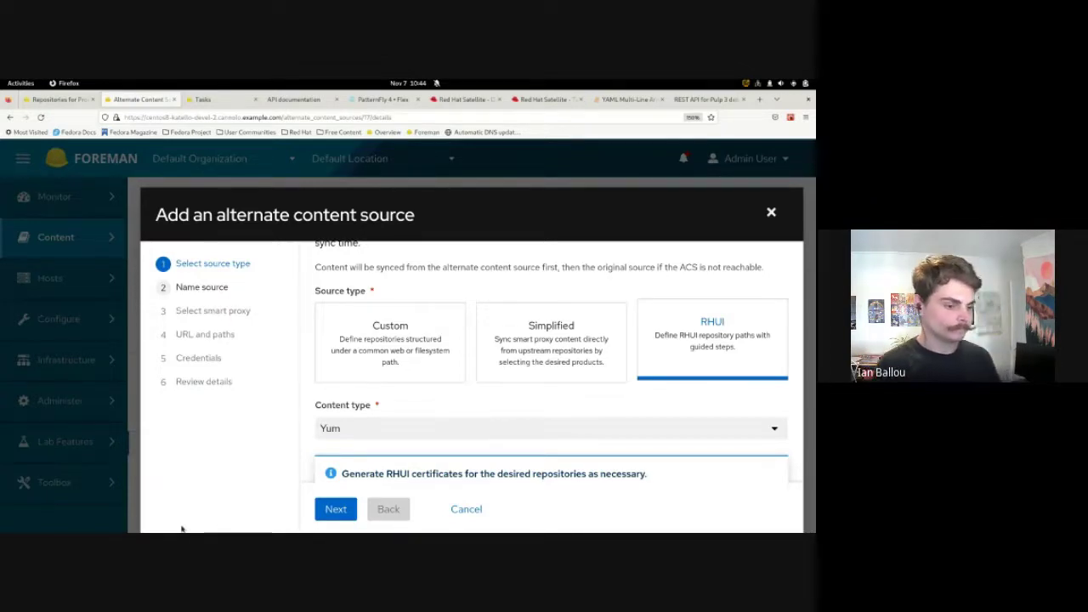
Step: Examine the rhui-manager client cert command and the content credentials instructions for the RHUI source type
{"action": "scroll", "coordinate": [557, 362], "scroll_direction": "down", "scroll_amount": 2}
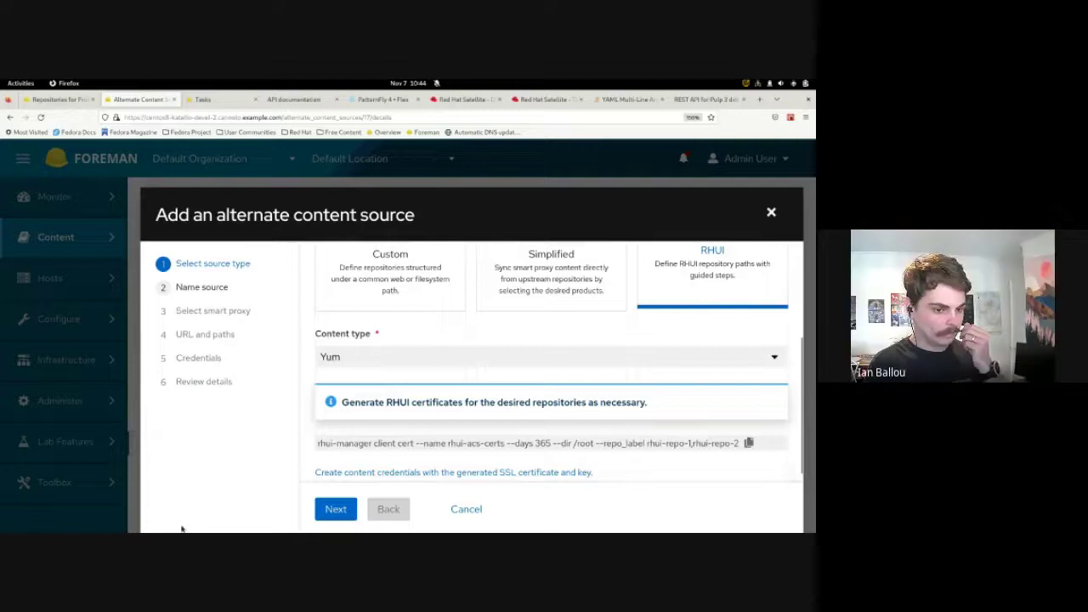
{"action": "scroll", "coordinate": [557, 361], "scroll_direction": "up", "scroll_amount": 2}
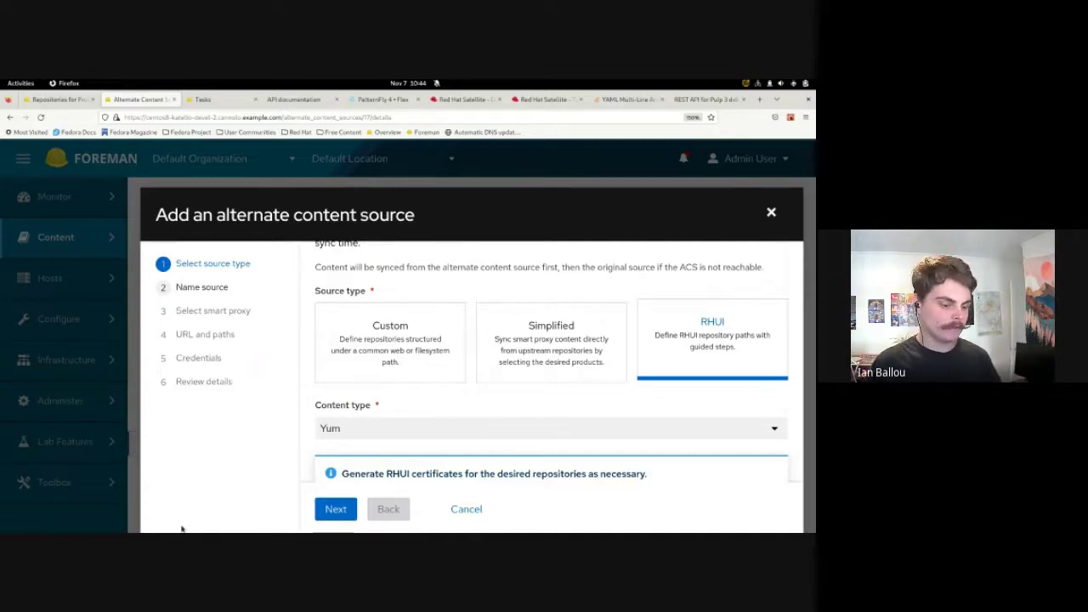
{"action": "scroll", "coordinate": [181, 529], "scroll_direction": "down", "scroll_amount": 1}
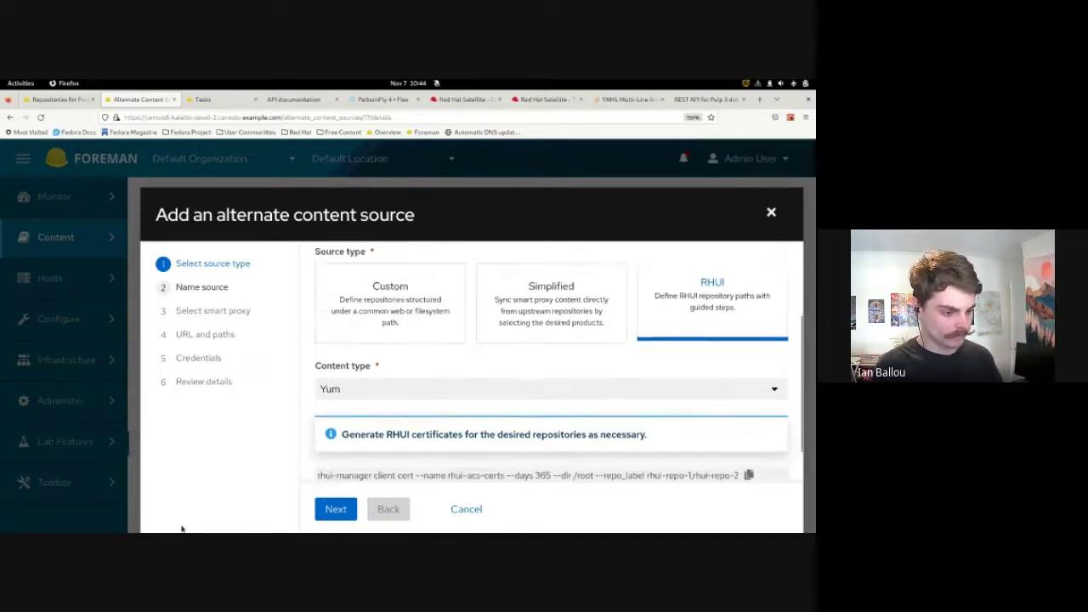
{"action": "scroll", "coordinate": [181, 529], "scroll_direction": "down", "scroll_amount": 1}
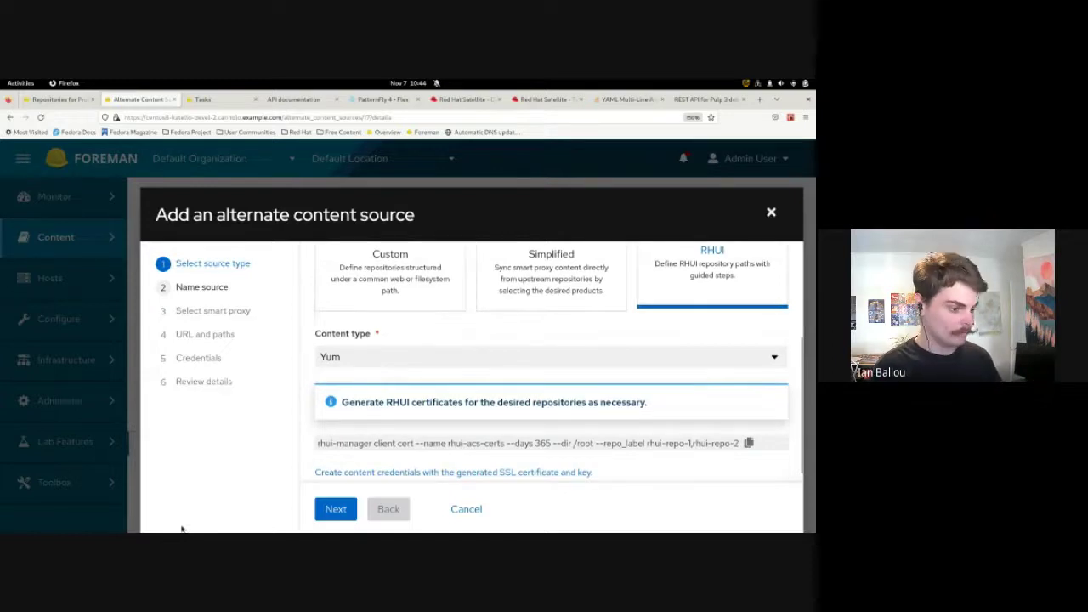
{"action": "scroll", "coordinate": [181, 529], "scroll_direction": "down", "scroll_amount": 1}
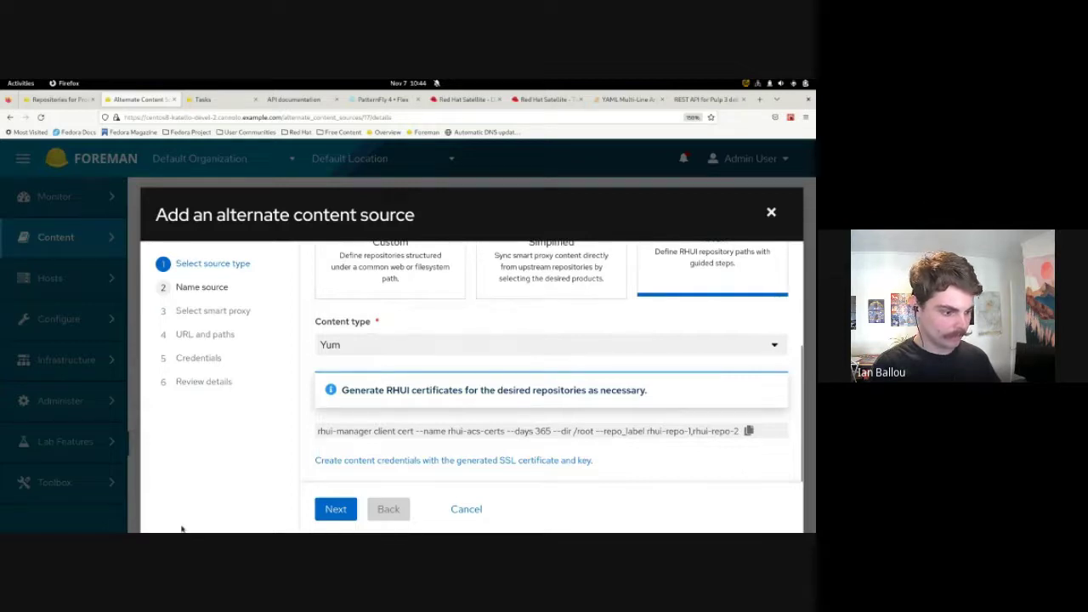
{"action": "key", "text": "ctrl+a"}
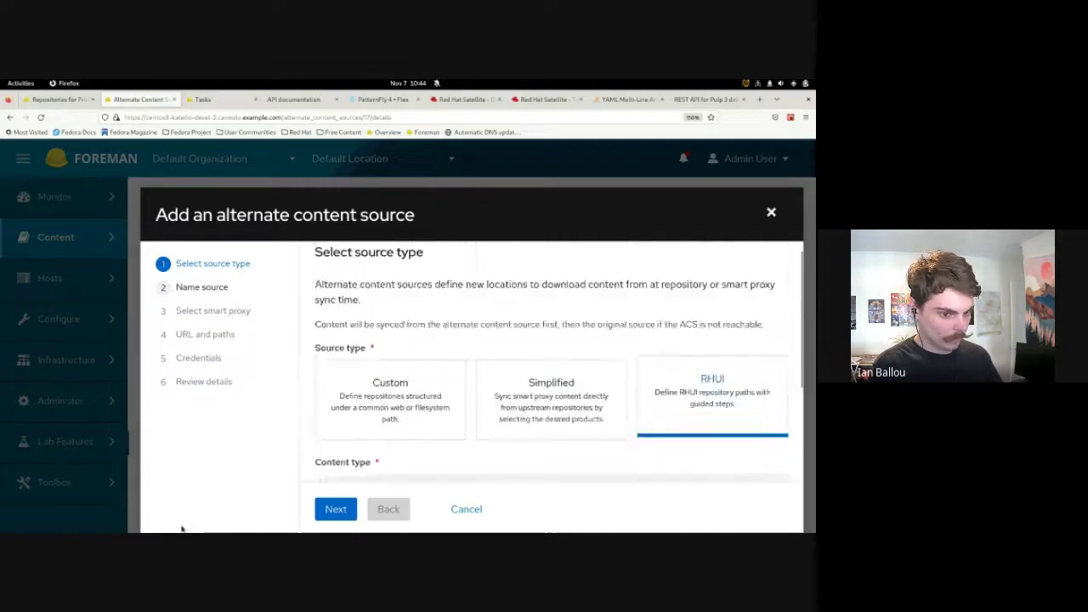
Step: Name the source rhui and assign it the smart proxy centos8-katello-devel-2.cannolo.example.com
{"action": "key", "text": "Return"}
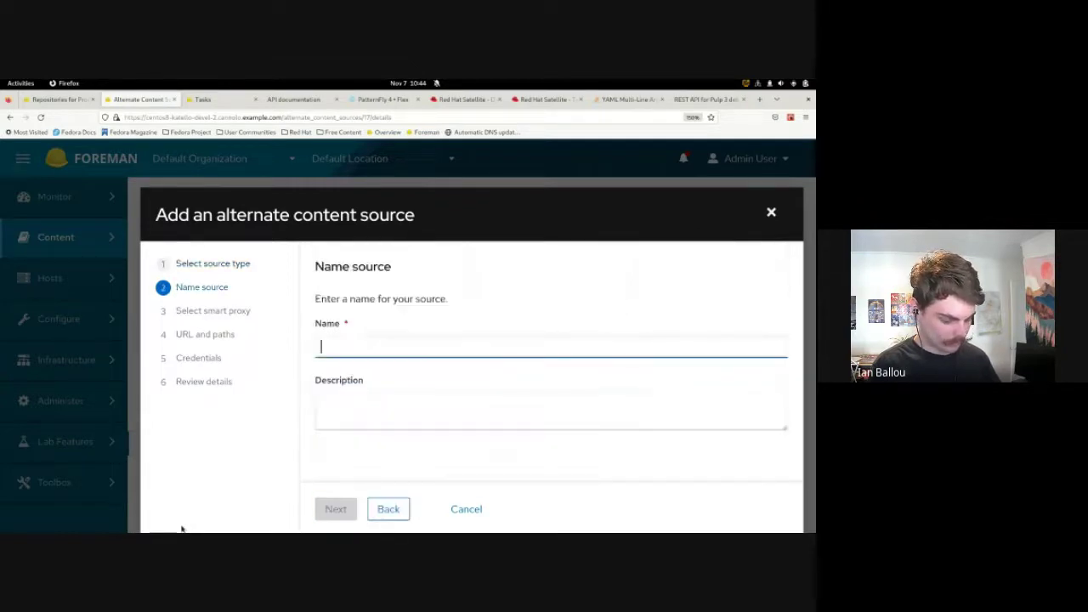
{"action": "type", "text": "rhui"}
{"action": "key", "text": "Return"}
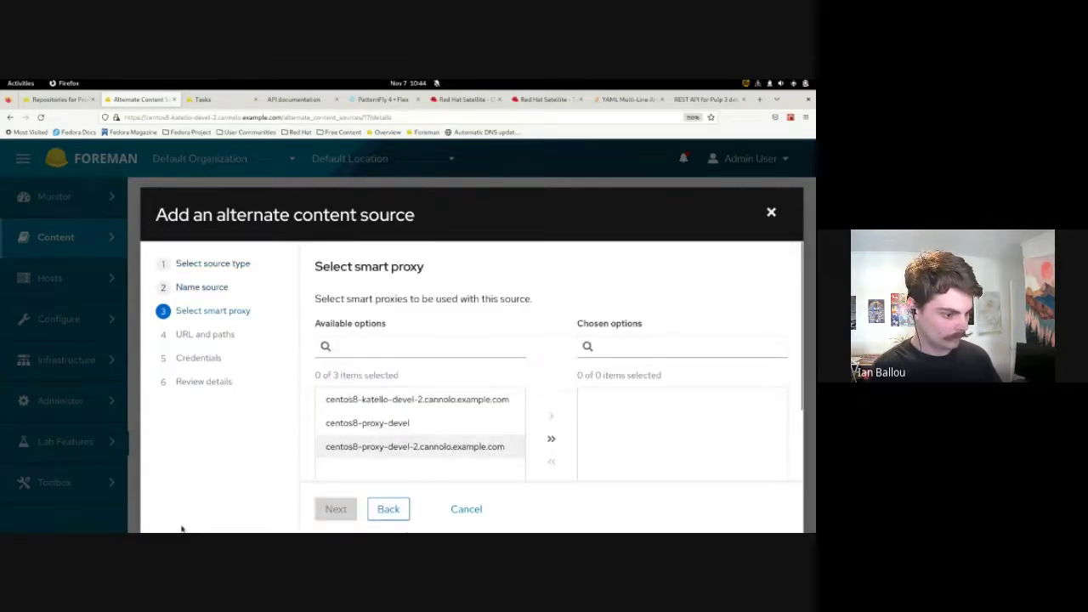
{"action": "key", "text": "Up"}
{"action": "key", "text": "space"}
{"action": "key", "text": "Tab"}
{"action": "key", "text": "Return"}
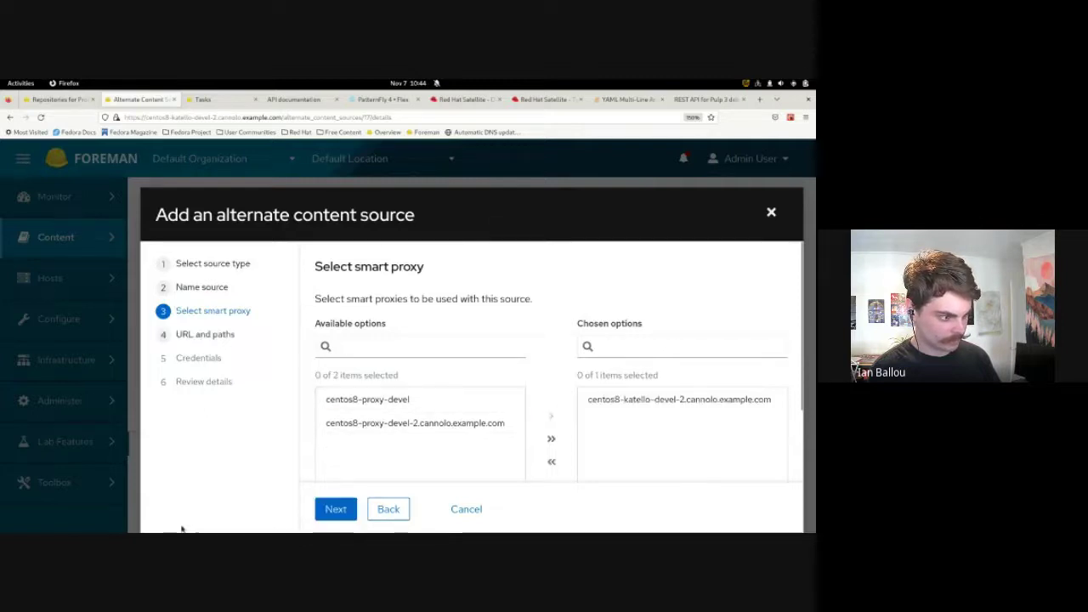
{"action": "key", "text": "Tab"}
{"action": "key", "text": "Tab"}
{"action": "key", "text": "Tab"}
{"action": "key", "text": "Return"}
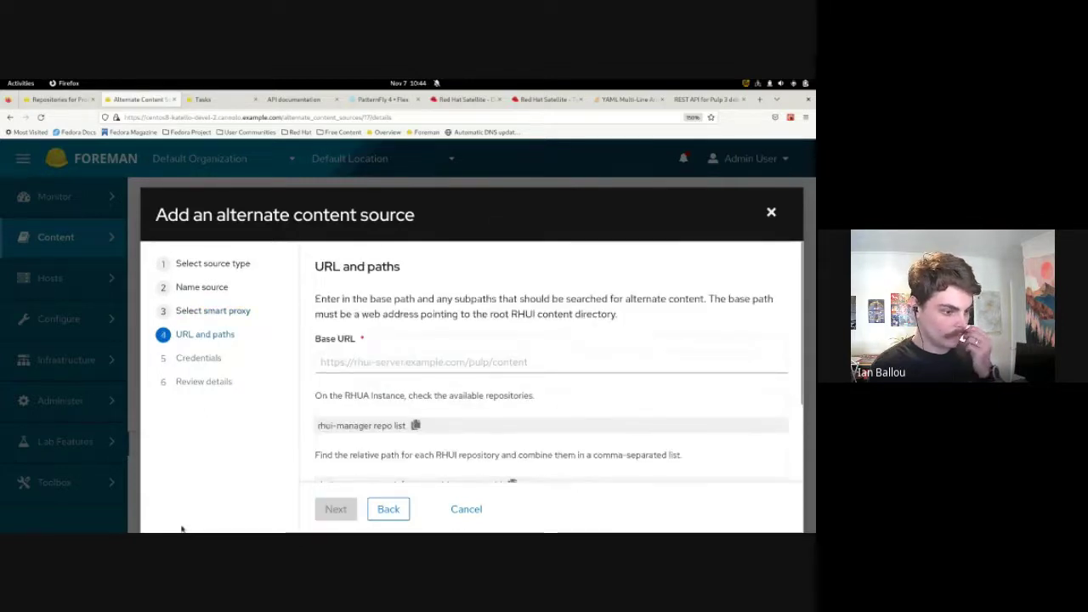
{"action": "key", "text": "Down"}
{"action": "key", "text": "Down"}
{"action": "key", "text": "Tab"}
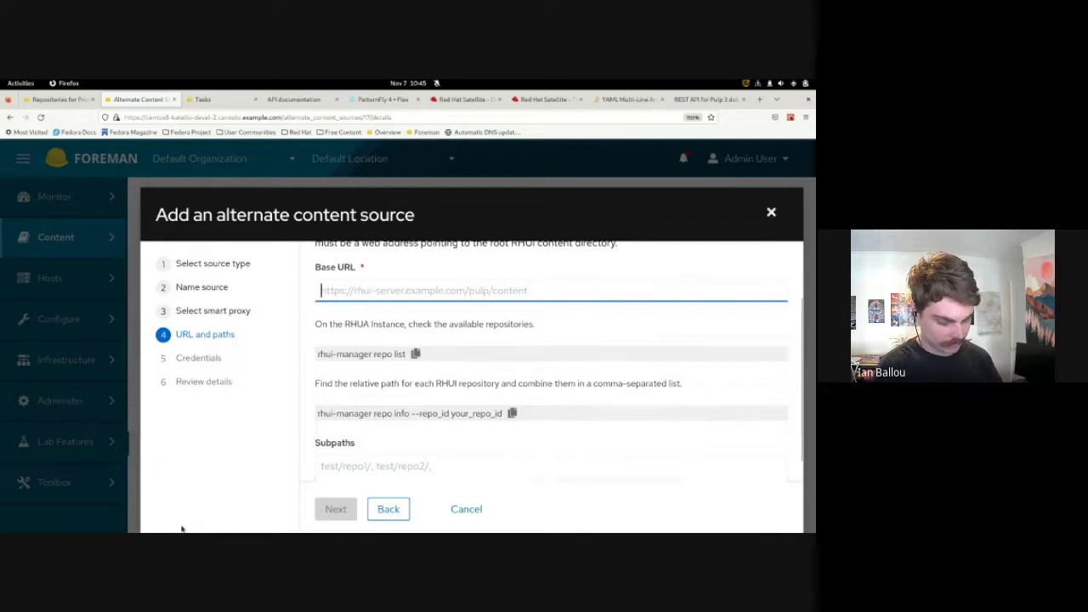
{"action": "type", "text": "https://"}
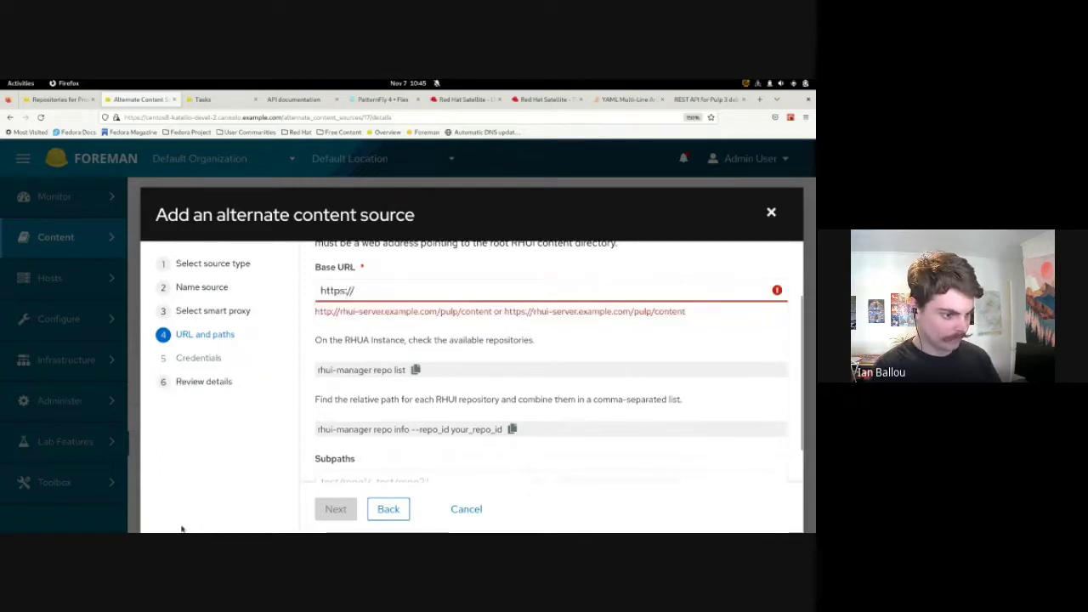
Step: Examine the base URL format, the rhui-manager repo list and repo info commands and the Subpaths field, and cancel adding the RHUI source
{"action": "left_click_drag", "start_coordinate": [440, 311], "coordinate": [491, 311]}
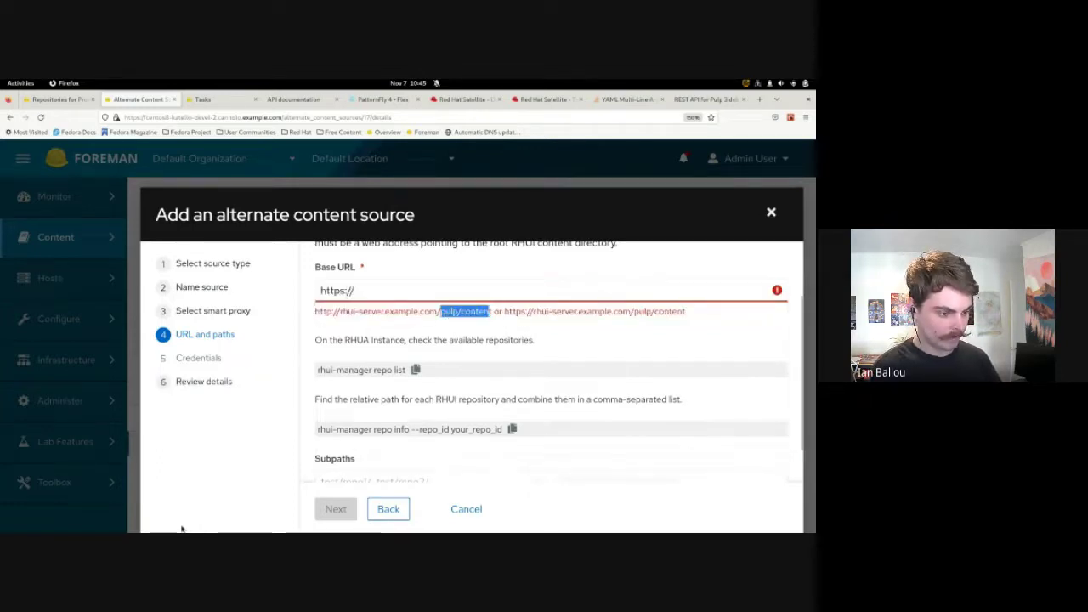
{"action": "left_click", "coordinate": [181, 529]}
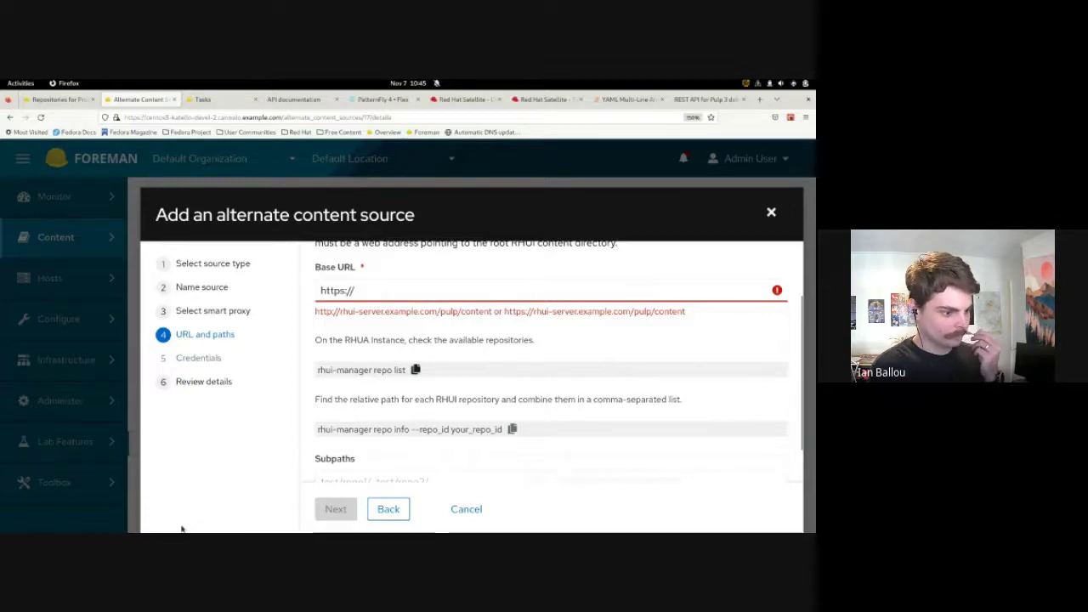
{"action": "left_click_drag", "start_coordinate": [317, 370], "coordinate": [401, 370]}
{"action": "left_click", "coordinate": [401, 369]}
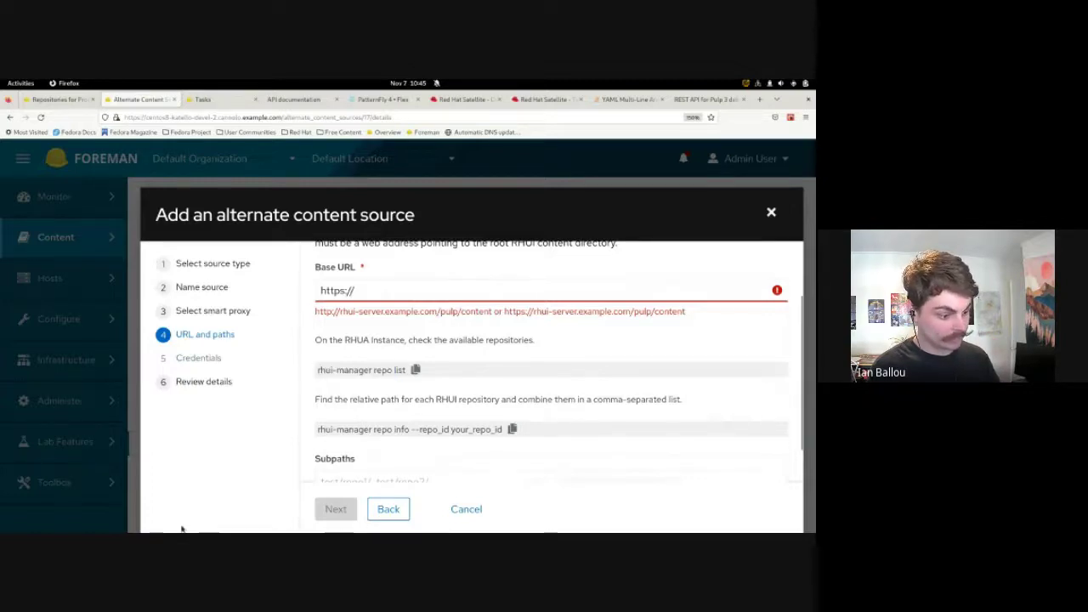
{"action": "left_click_drag", "start_coordinate": [318, 429], "coordinate": [492, 429]}
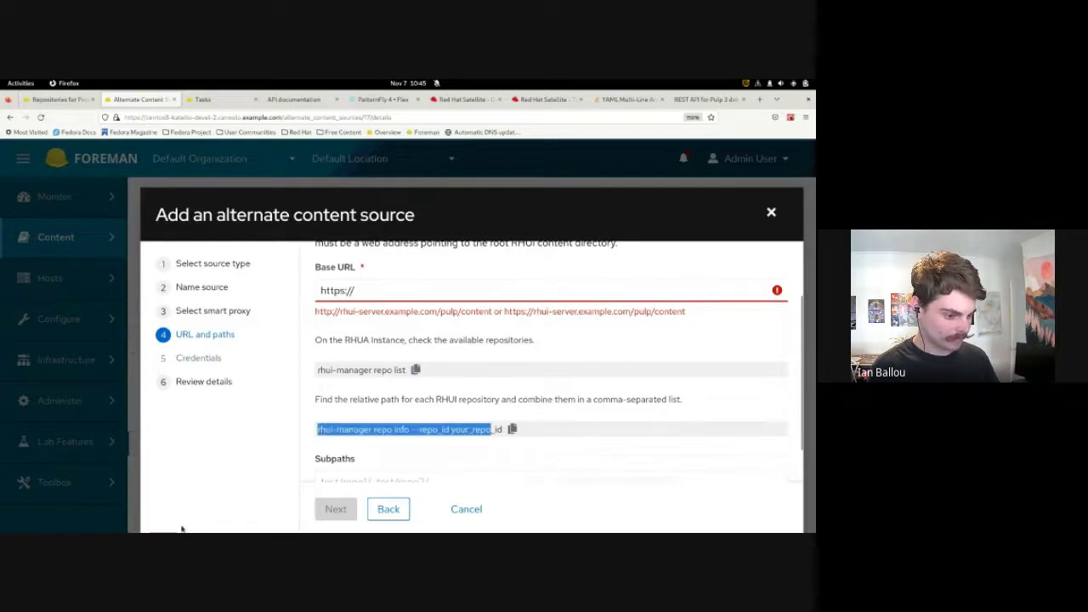
{"action": "left_click", "coordinate": [491, 429]}
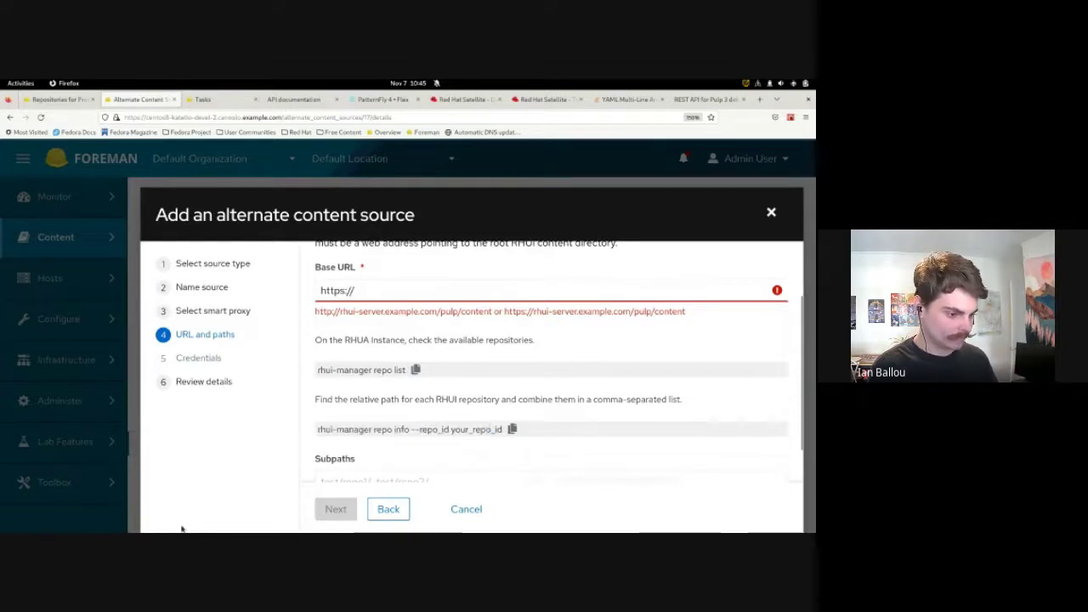
{"action": "left_click_drag", "start_coordinate": [317, 430], "coordinate": [503, 429]}
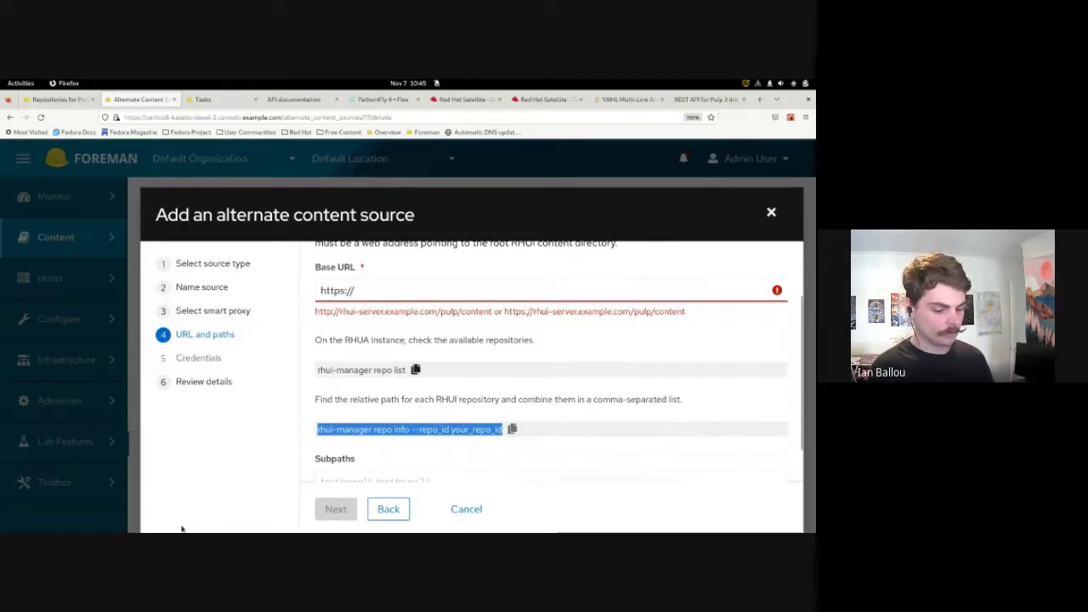
{"action": "scroll", "coordinate": [551, 382], "scroll_direction": "down", "scroll_amount": 1}
{"action": "left_click", "coordinate": [544, 451]}
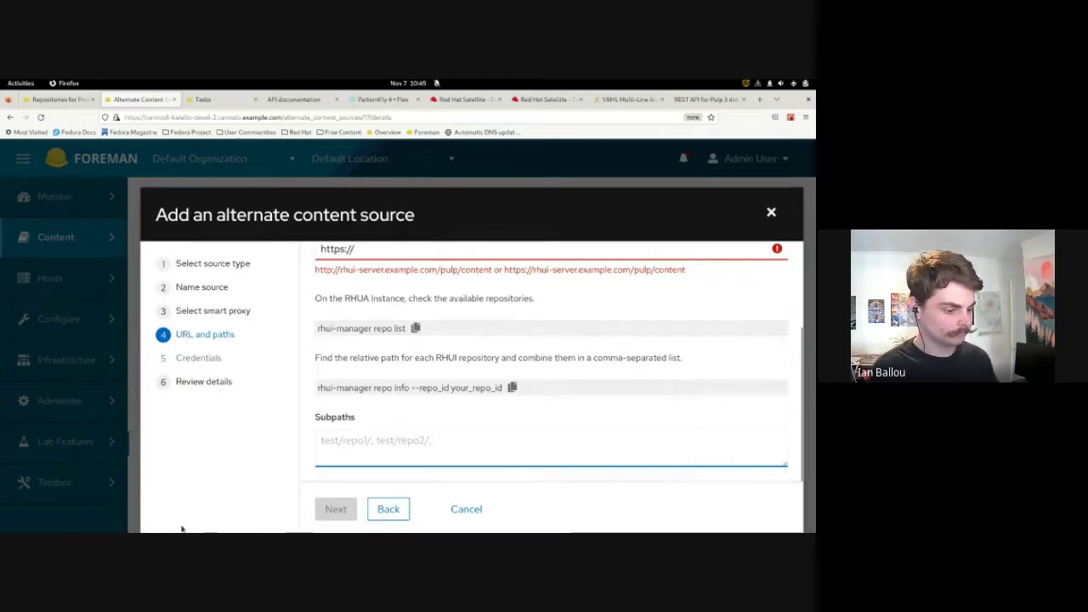
{"action": "key", "text": "Escape"}
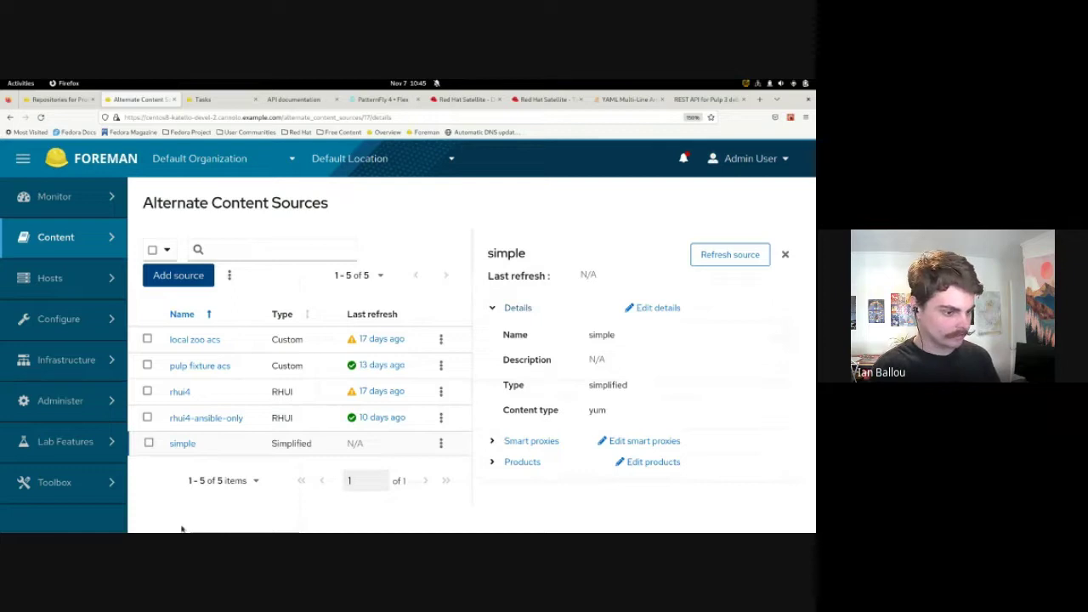
Step: Switch to the Katello + Pulp presentation in Google Slides, advance beyond the Content management demo slide and start the slideshow
{"action": "key", "text": "super"}
{"action": "key", "text": "alt+Tab"}
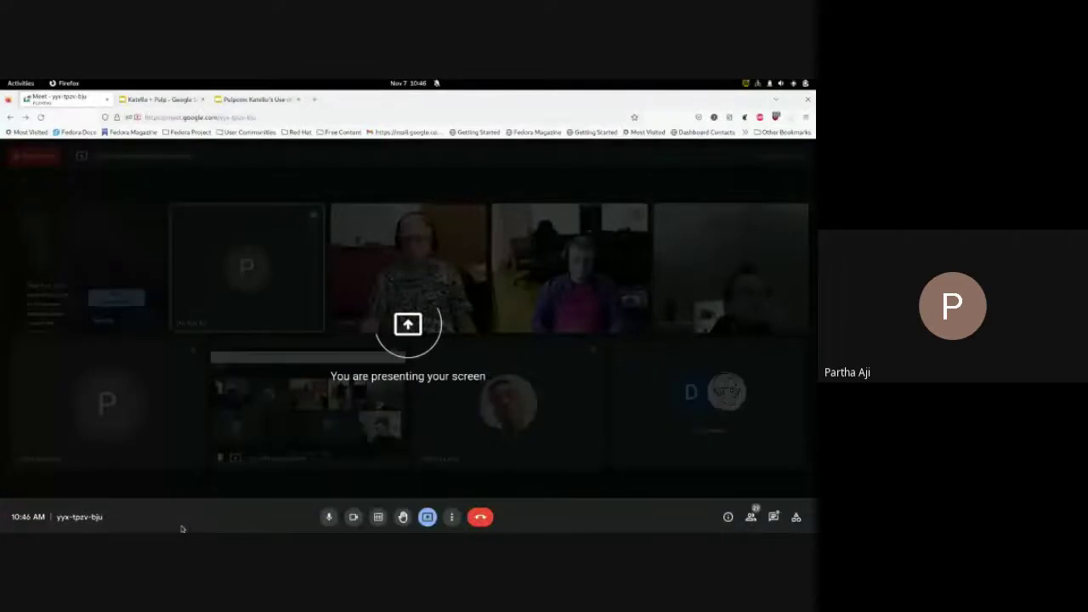
{"action": "key", "text": "ctrl+Tab"}
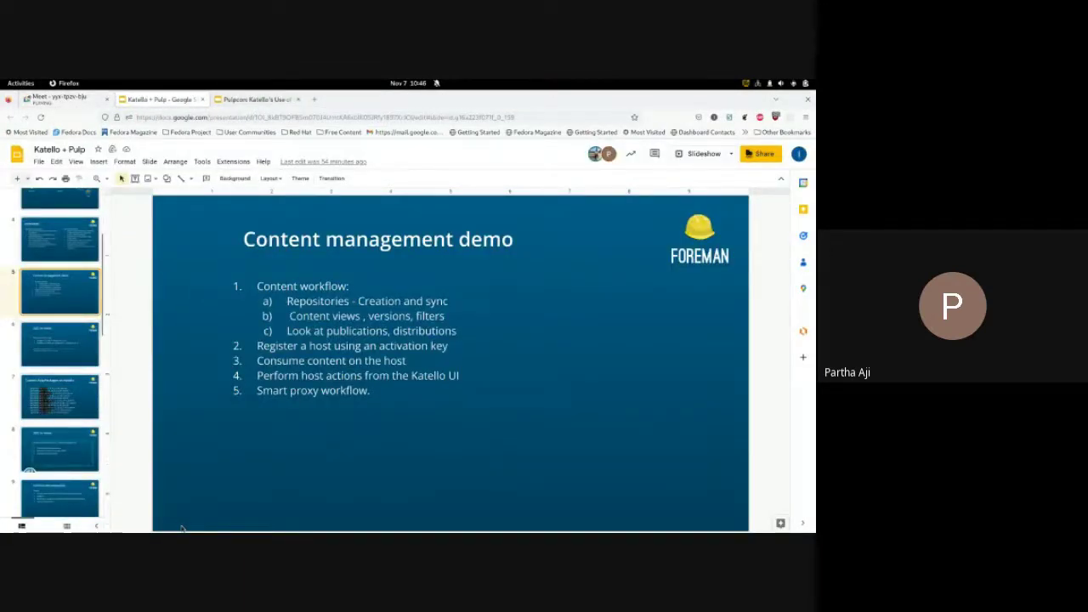
{"action": "scroll", "coordinate": [60, 349], "scroll_direction": "down", "scroll_amount": 2}
{"action": "key", "text": "Down"}
{"action": "key", "text": "Down"}
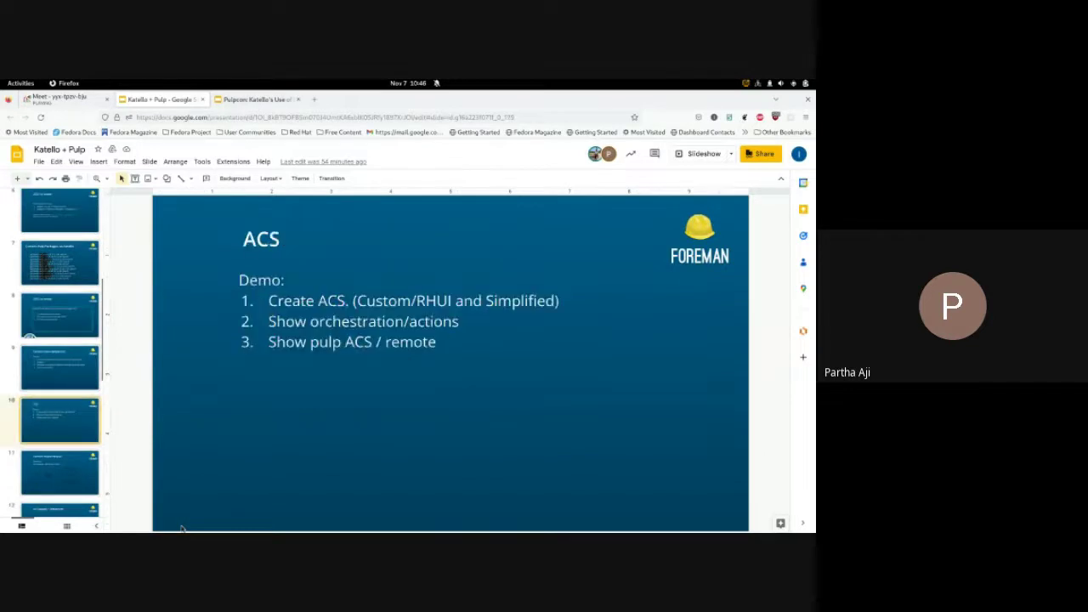
{"action": "key", "text": "ctrl+F5"}
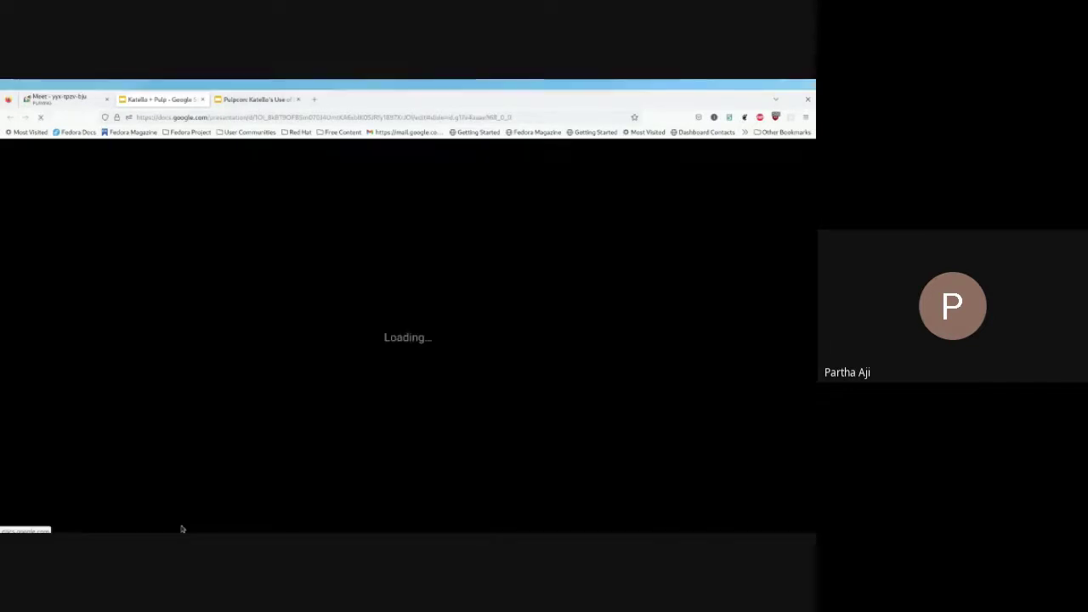